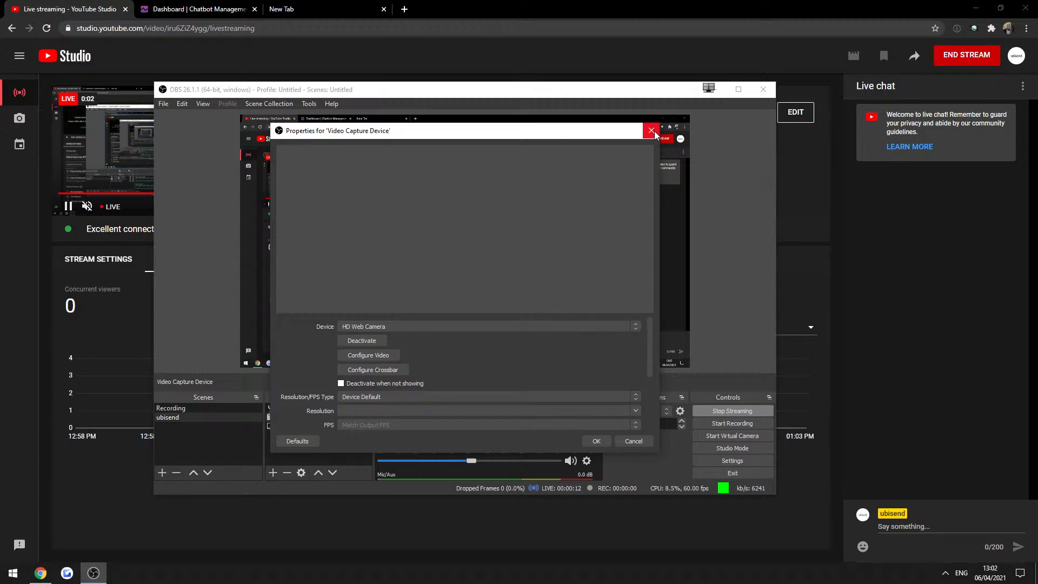
Close the webcam properties and bring the ubisend Dashboard tab up in Chrome.
click(653, 132)
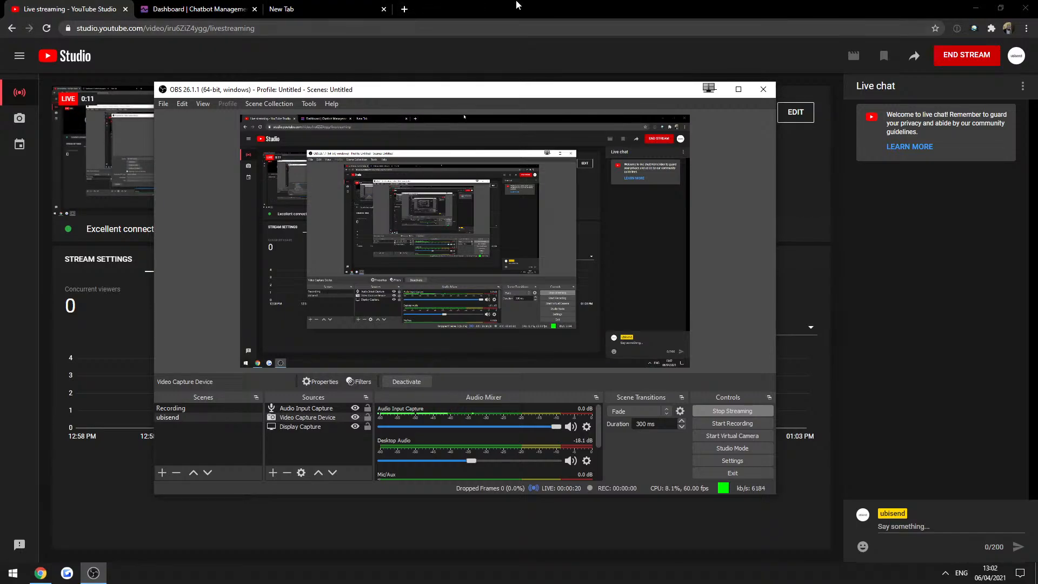
click(516, 5)
click(173, 6)
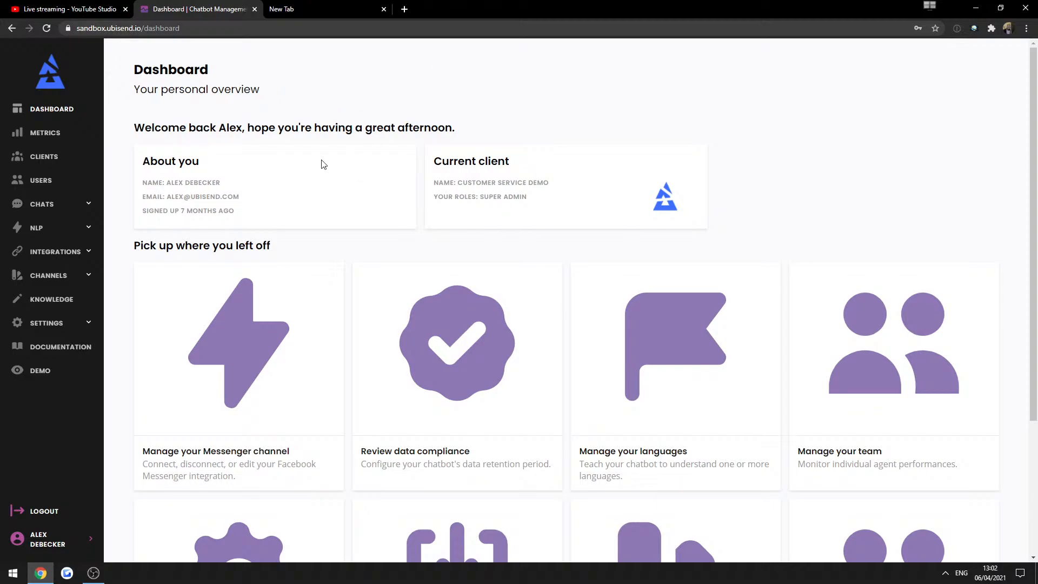
click(93, 574)
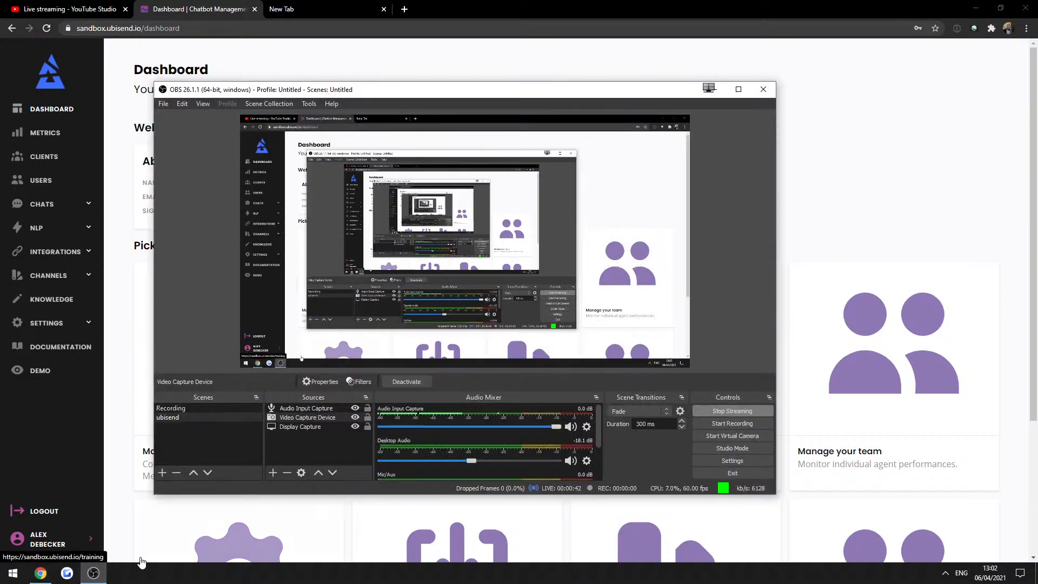
click(289, 427)
right_click(302, 420)
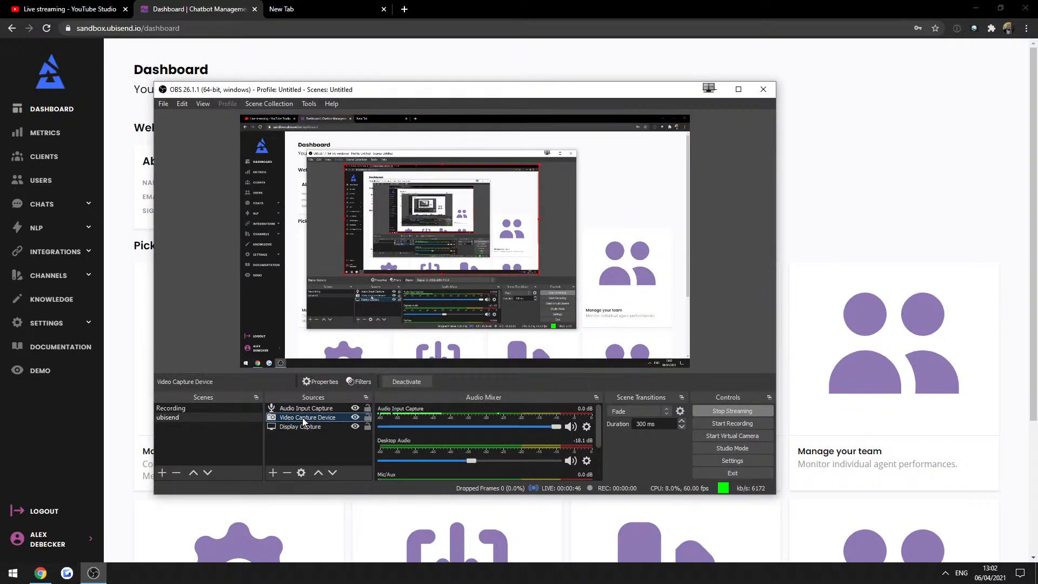
click(319, 410)
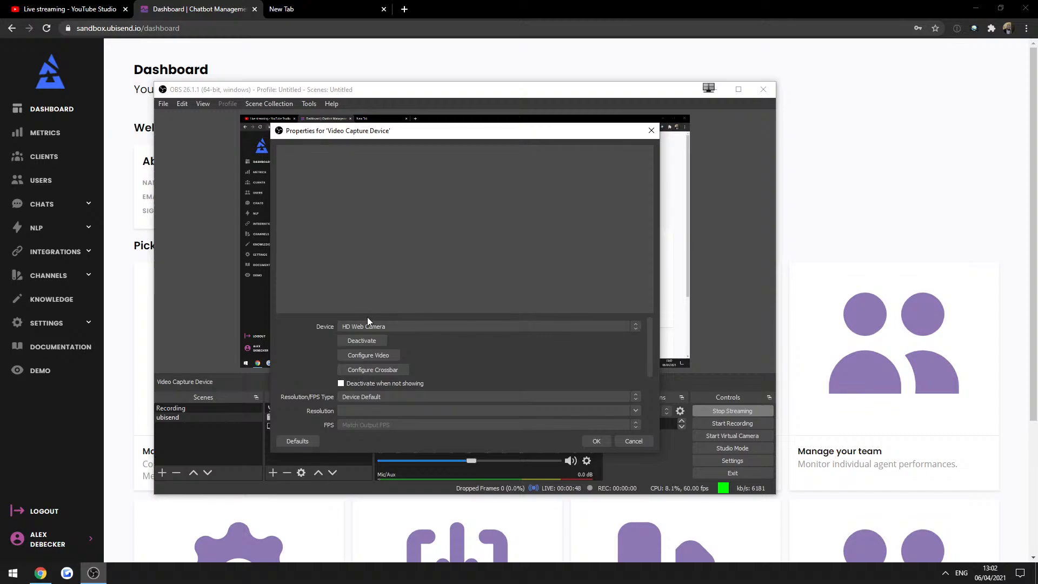
click(372, 326)
click(377, 326)
click(363, 401)
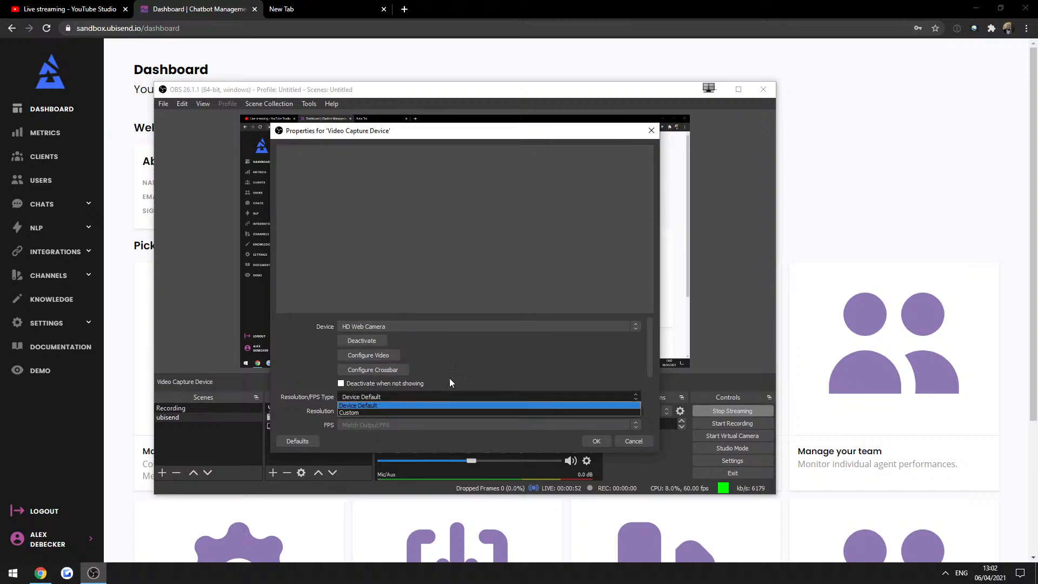
click(459, 375)
click(652, 131)
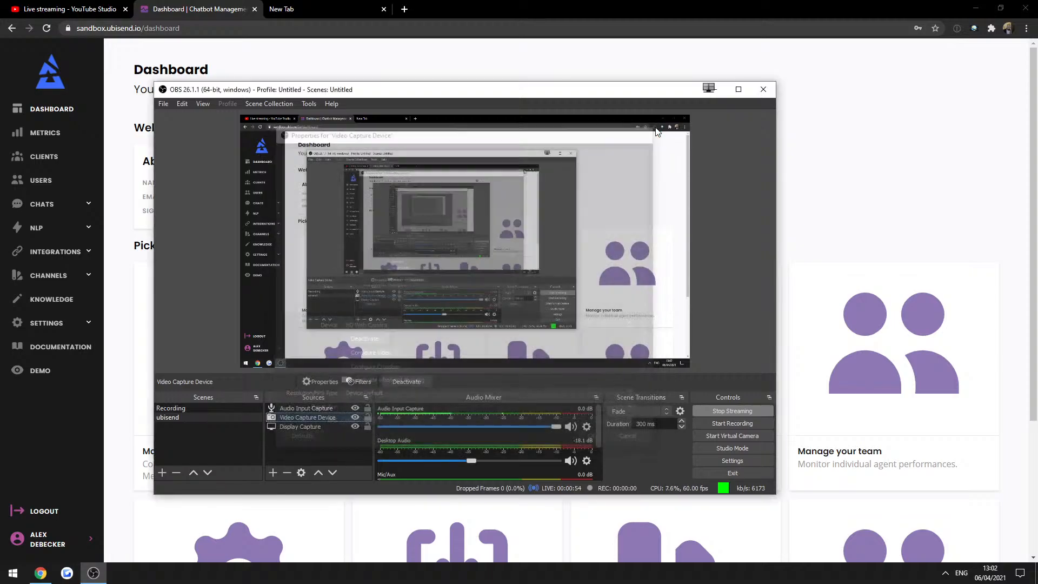
click(781, 65)
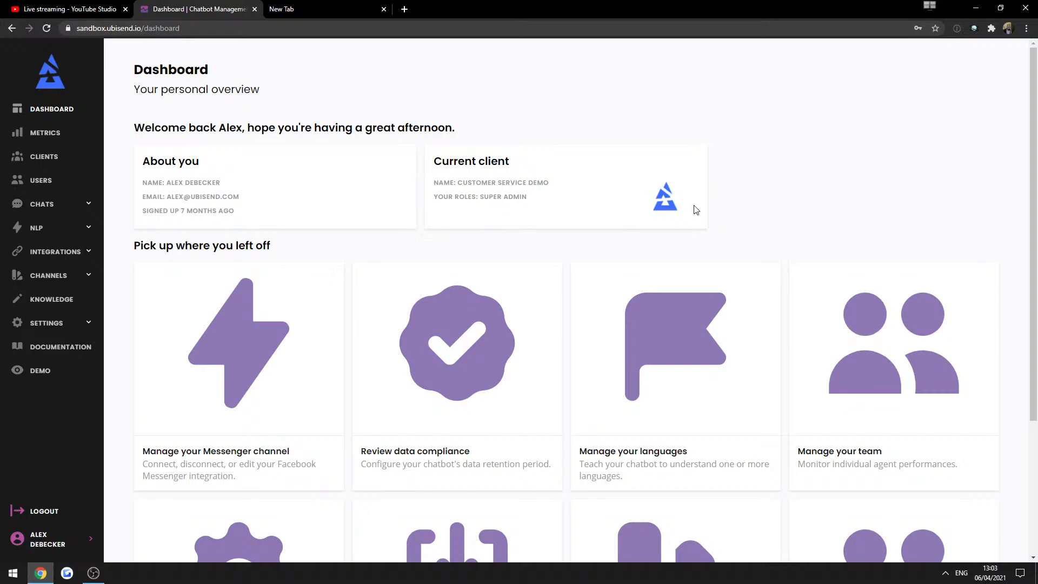
Close the empty New Tab tab.
click(384, 9)
Open the Demo chatbot page and agree to the policies in the chat widget.
click(38, 370)
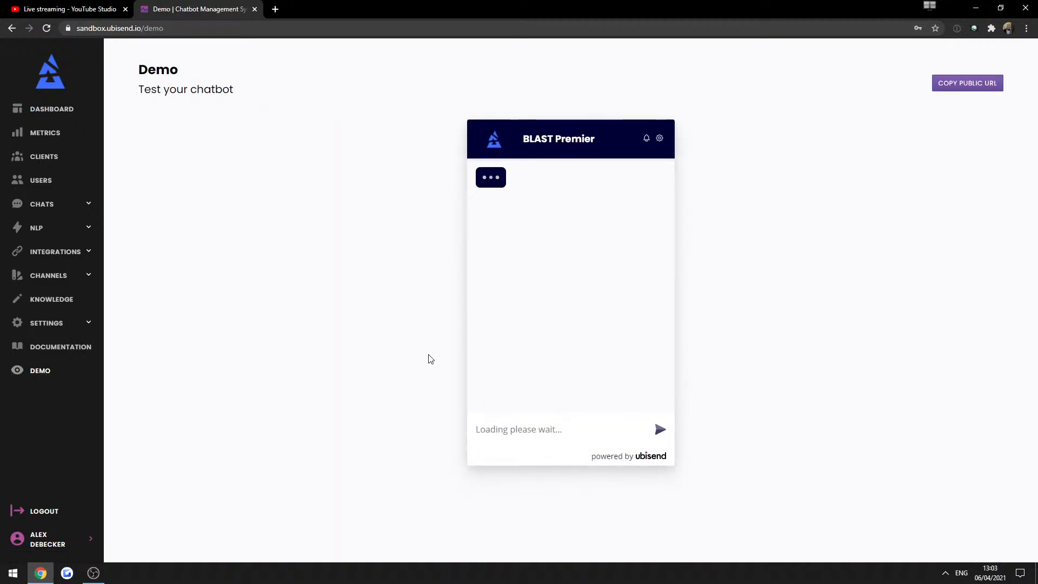
click(565, 275)
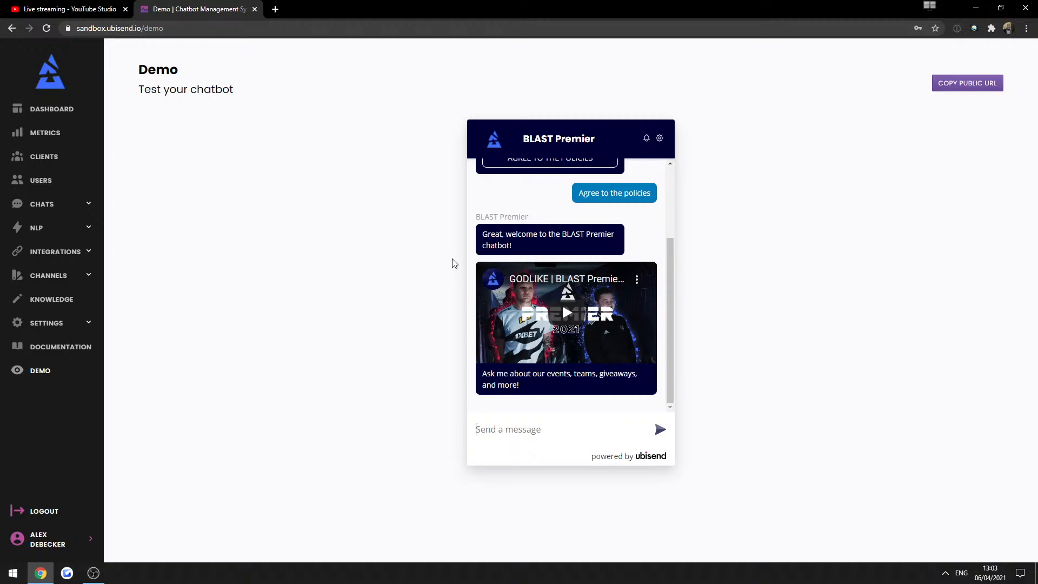
Open the FAQs list under NLP and delete the wadad FAQ.
click(34, 232)
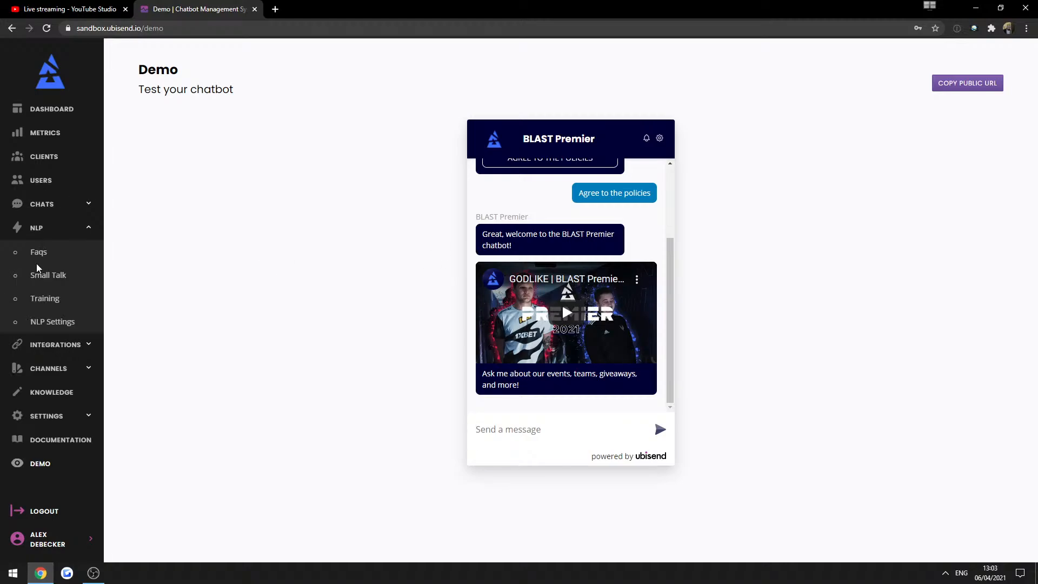
click(37, 255)
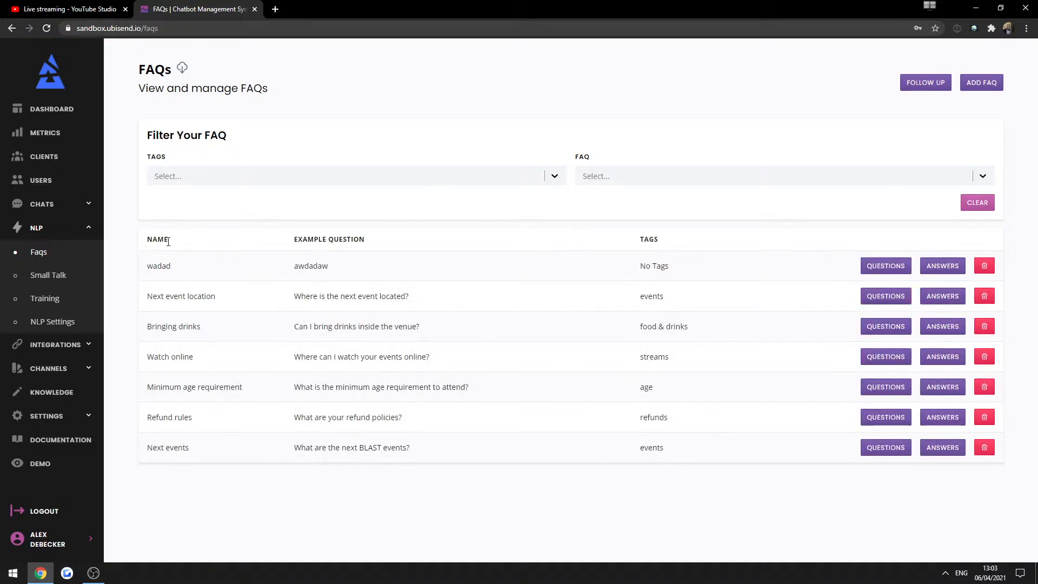
drag(149, 269, 179, 450)
click(624, 248)
click(984, 266)
click(657, 332)
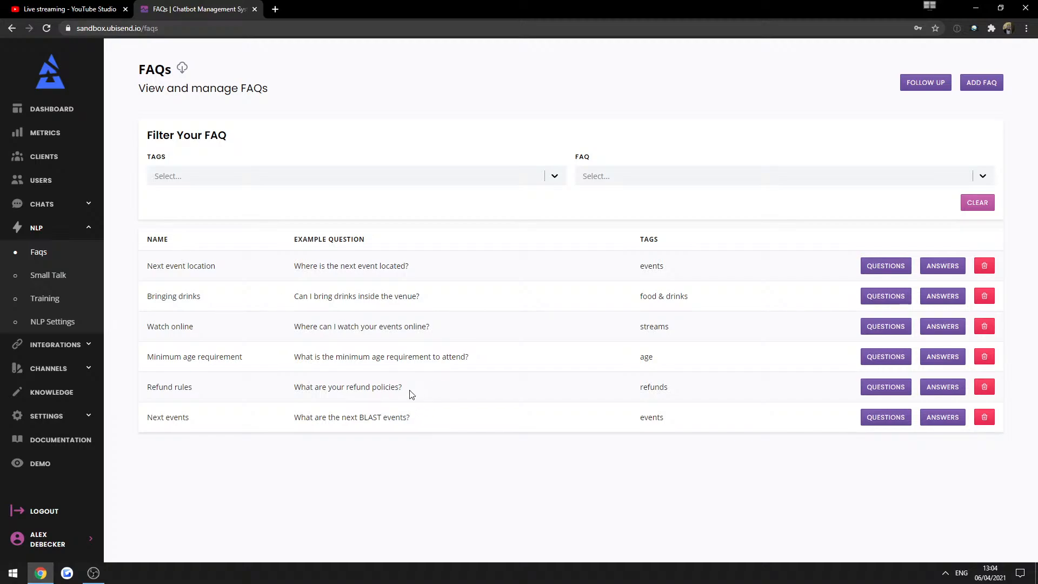
Go through Chats > Builder to Metrics and scroll over the zero pass and user counts.
click(30, 210)
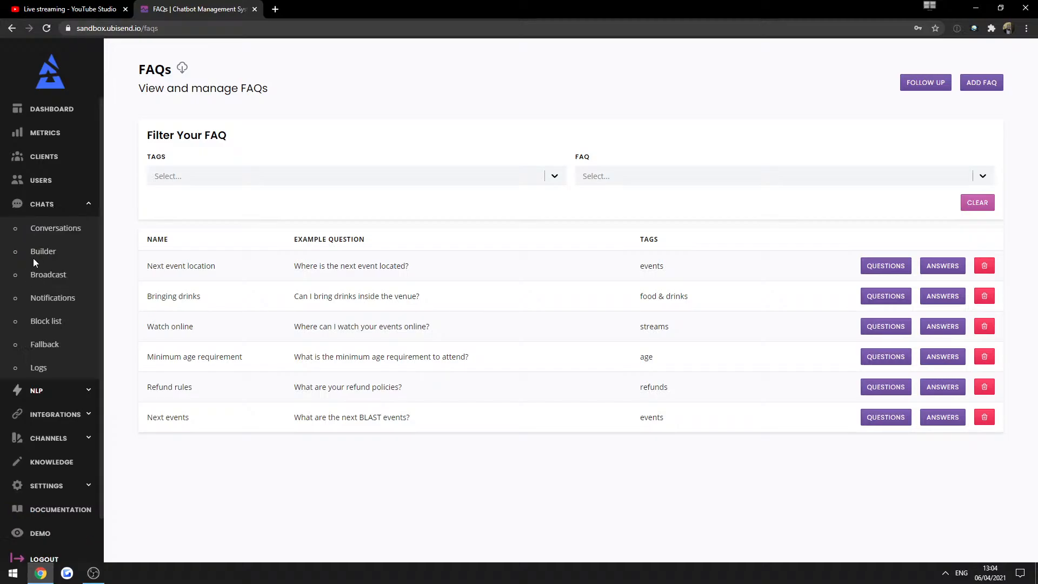
click(38, 252)
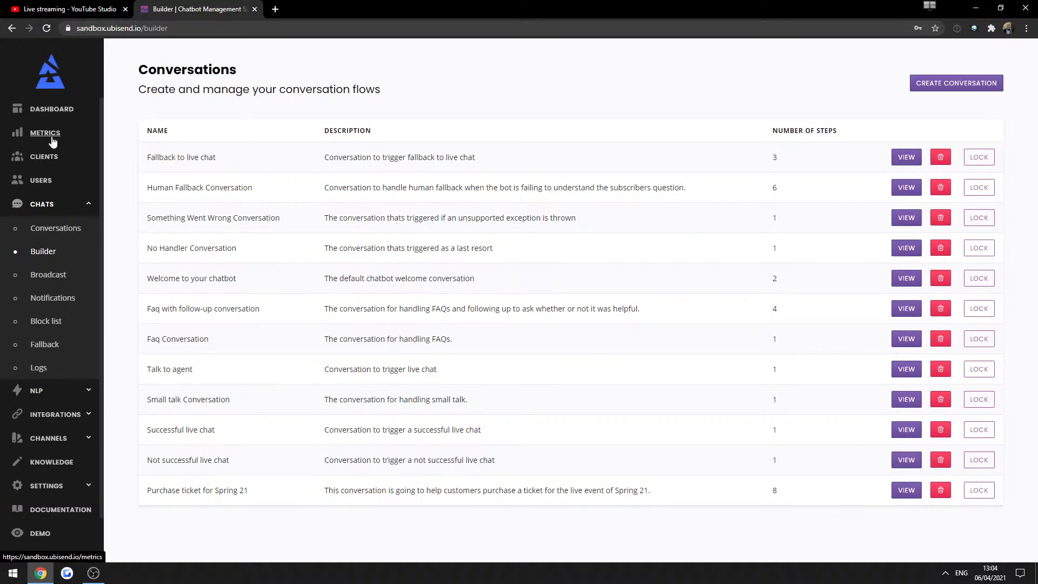
click(52, 141)
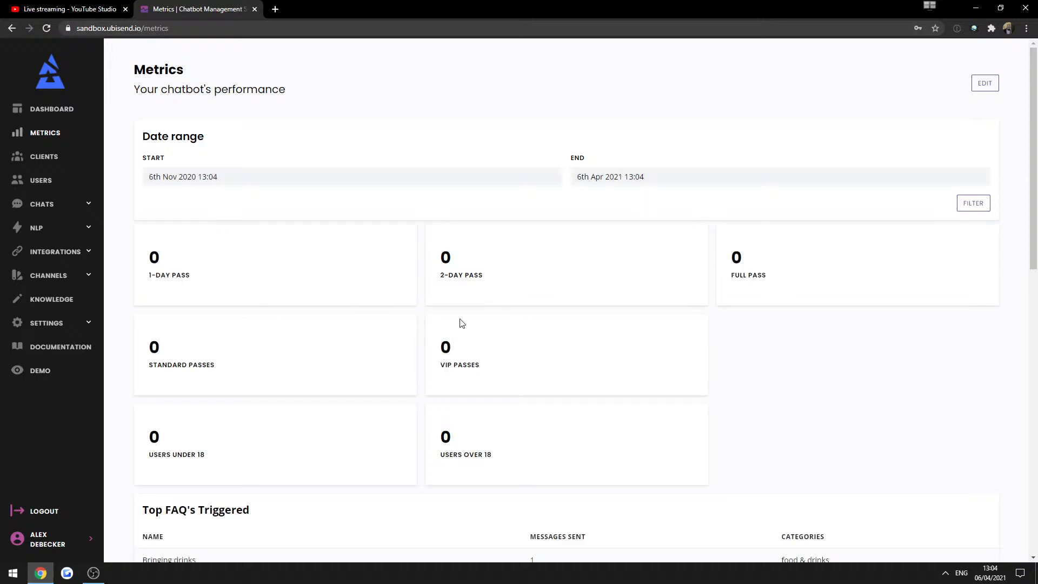
scroll(471, 265, down, 6)
scroll(463, 233, down, 6)
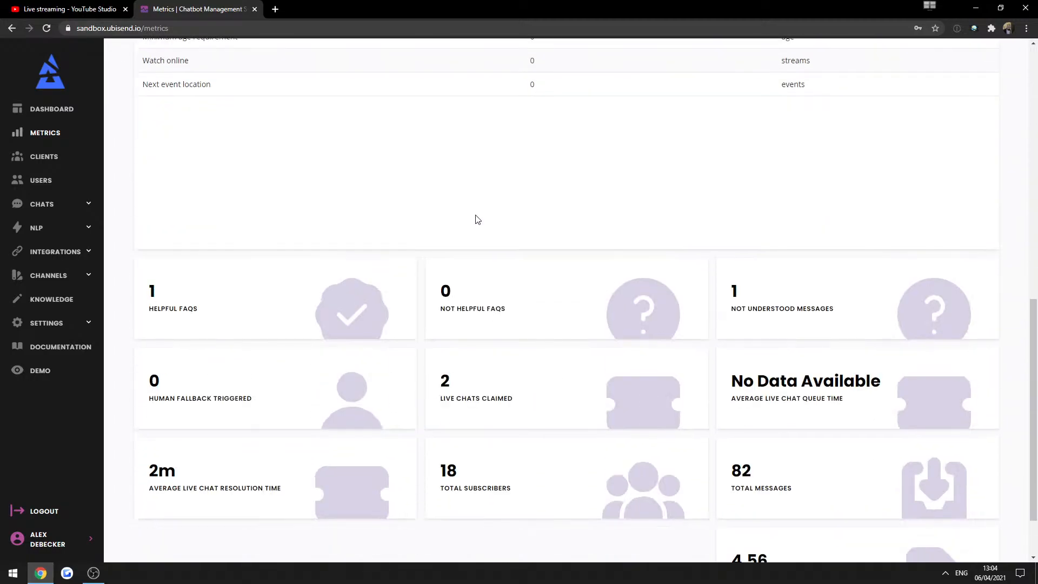
scroll(583, 258, up, 9)
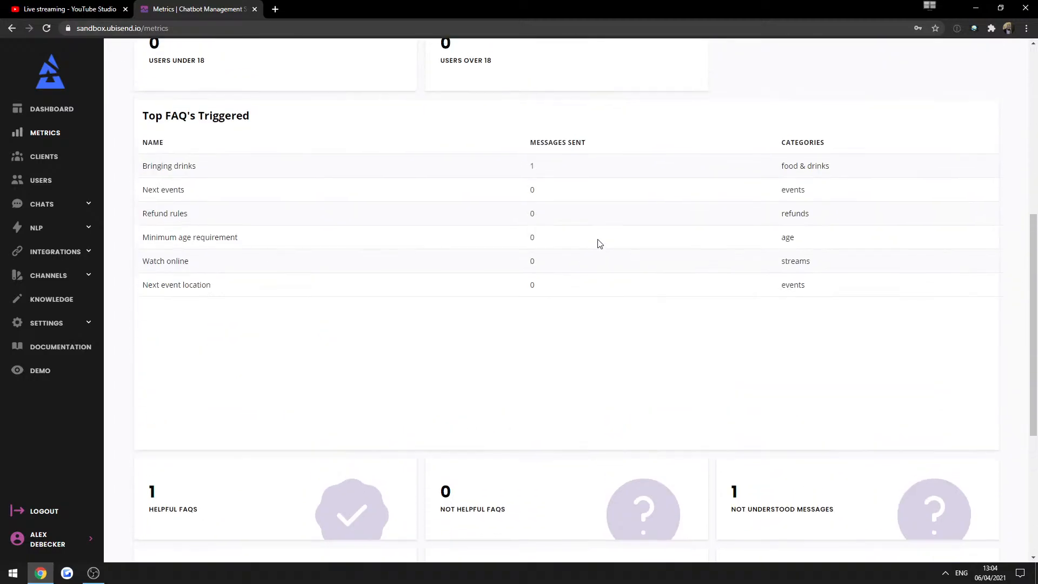
scroll(533, 222, up, 4)
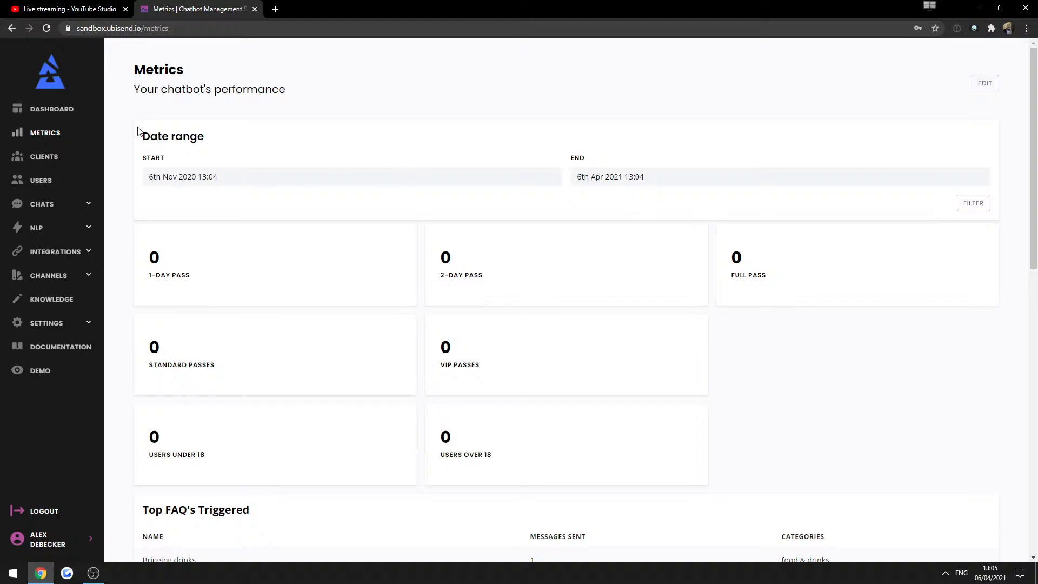
Highlight the Metrics page headings, then visit the Demo page and the FAQs list.
triple_click(203, 135)
click(206, 134)
drag(219, 135, 133, 66)
click(160, 81)
click(63, 370)
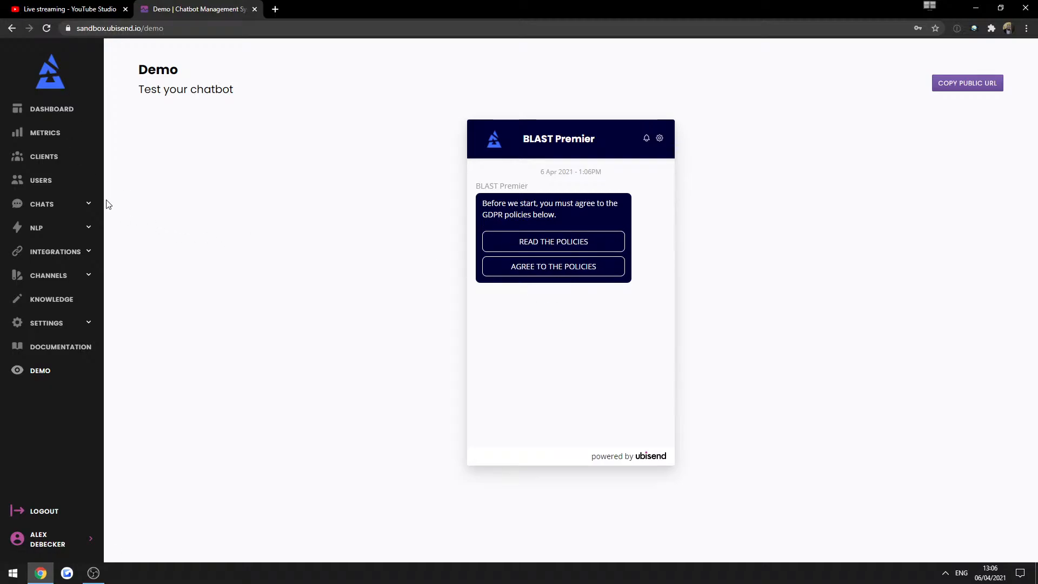
click(76, 227)
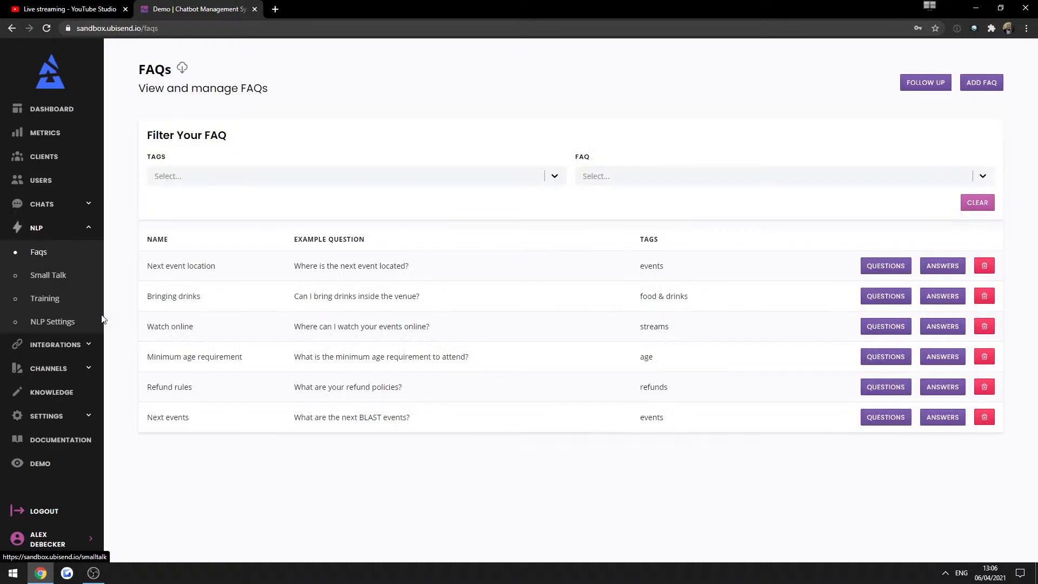
Show the conversation builder list, then open the Channel settings page.
click(46, 209)
click(46, 252)
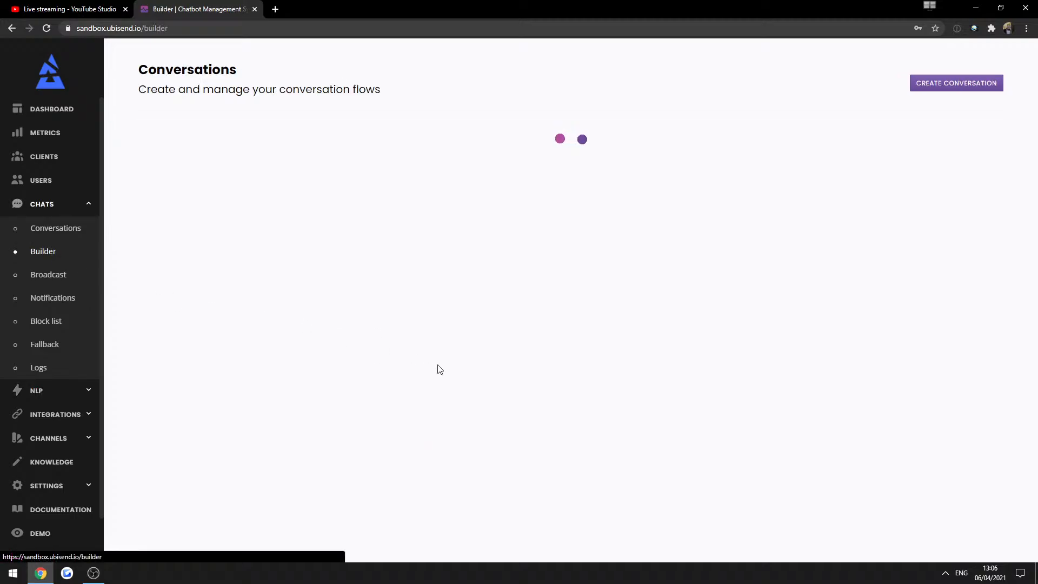
triple_click(343, 499)
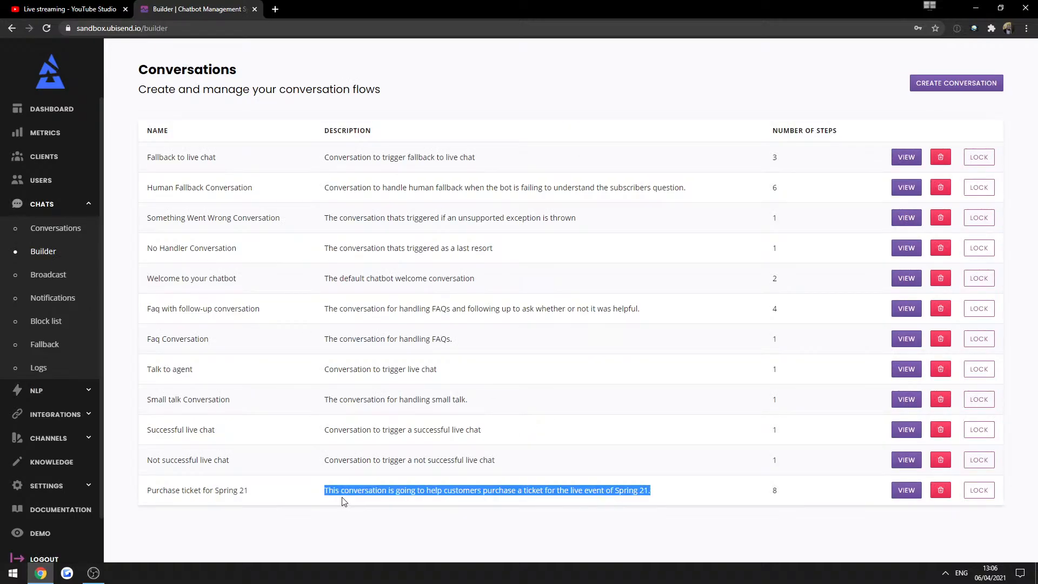
click(86, 429)
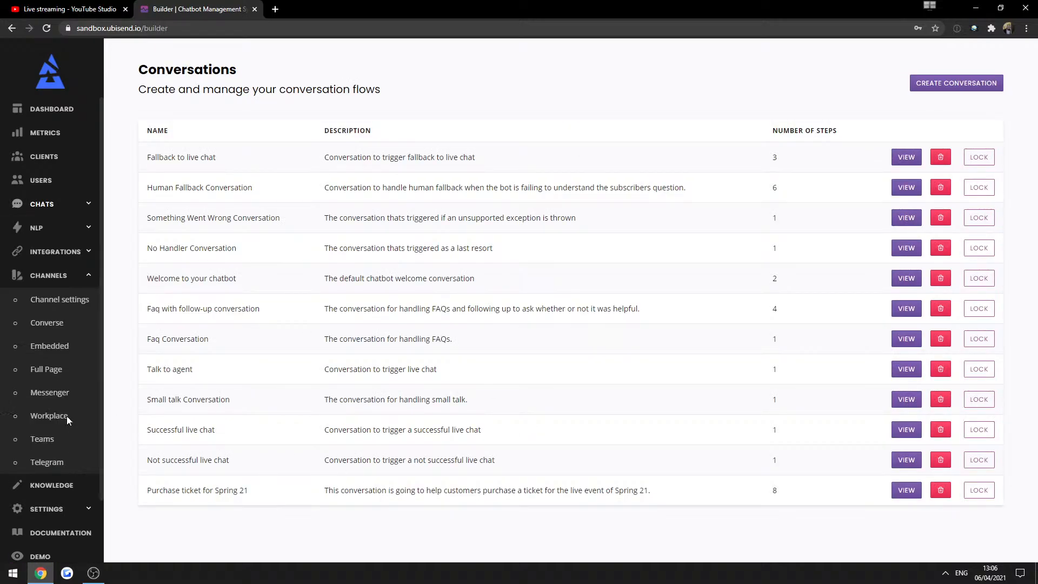
click(61, 300)
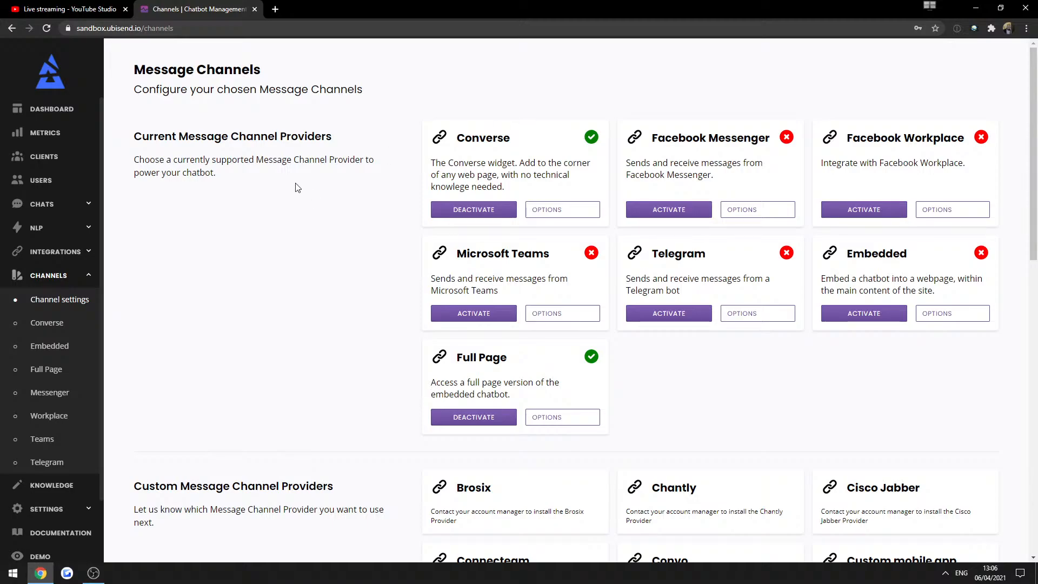
double_click(193, 153)
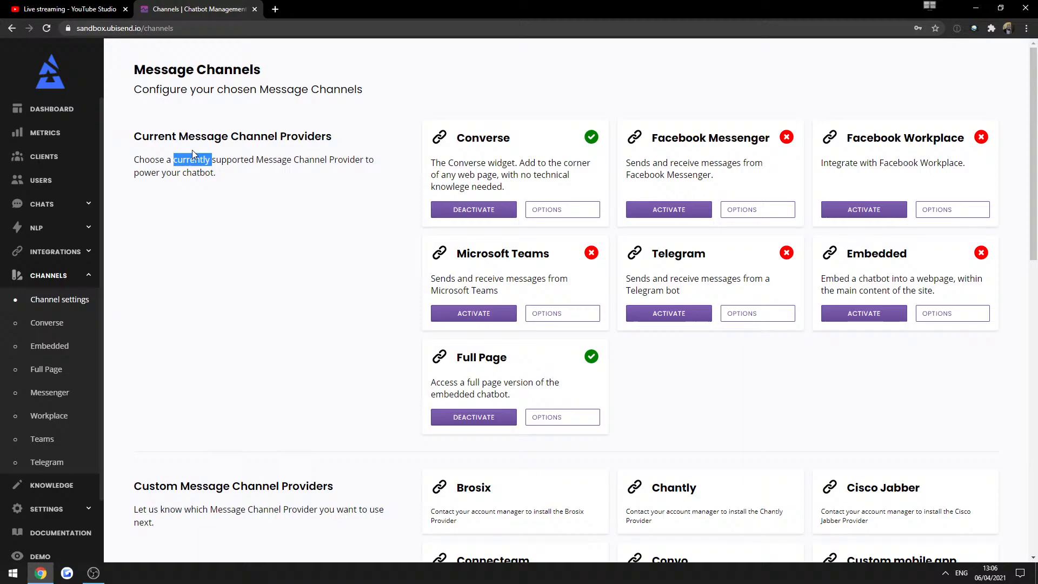
triple_click(221, 161)
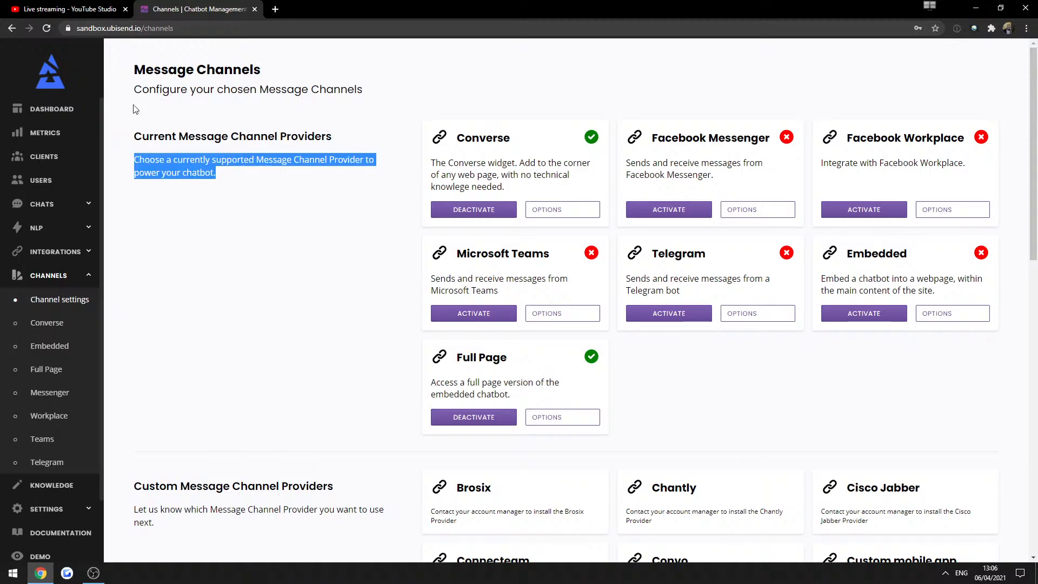
click(221, 147)
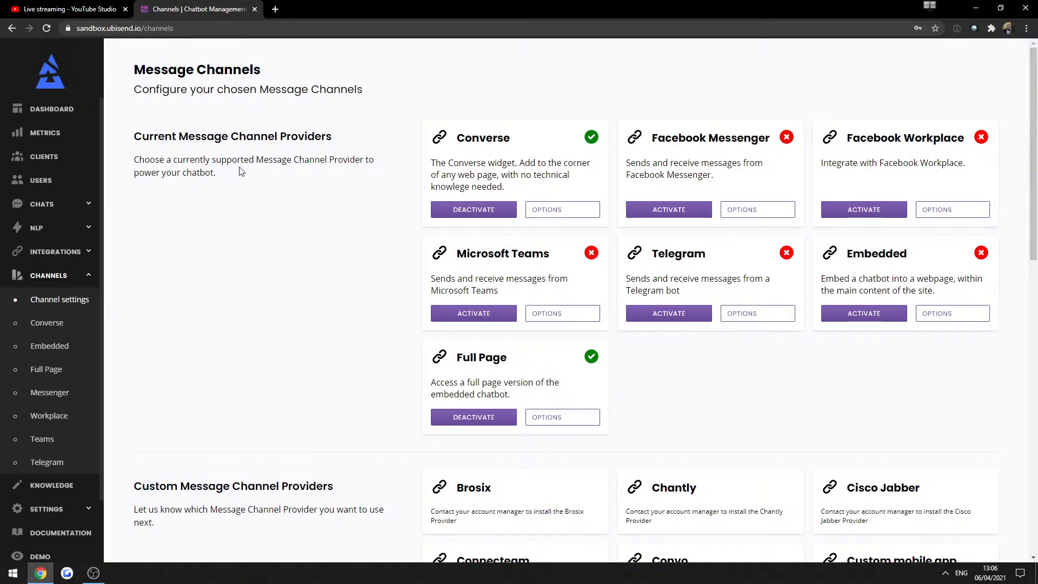
Start a new client and enter its customer service bot name, e-mail and phone number.
click(47, 164)
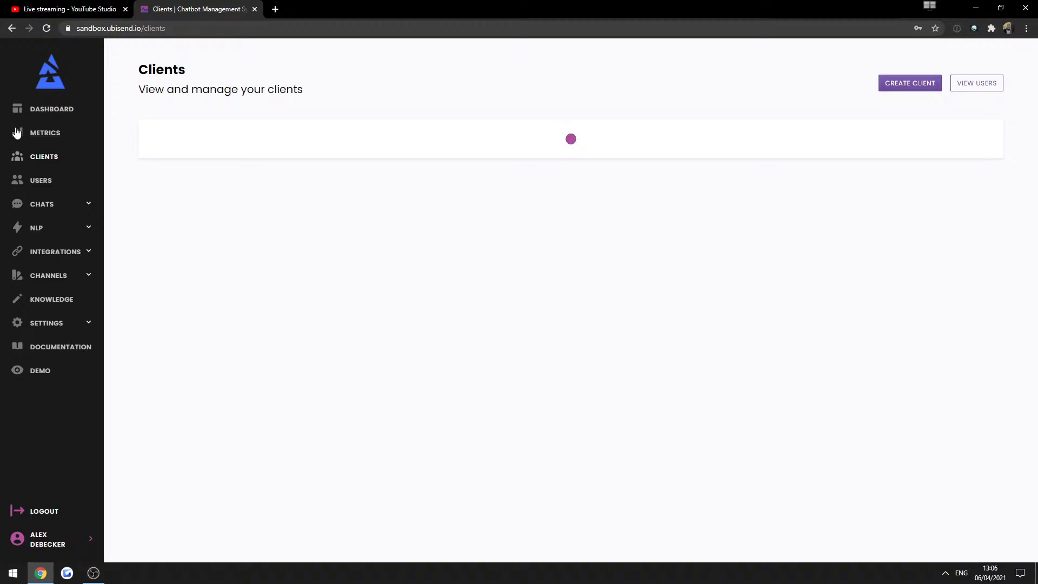
click(906, 84)
click(592, 121)
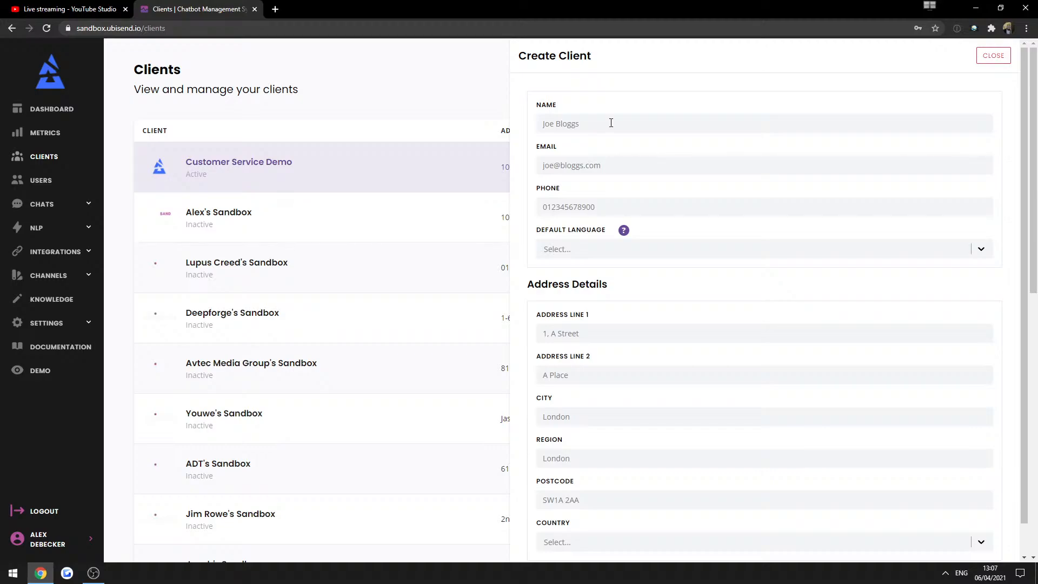
text(steve's )
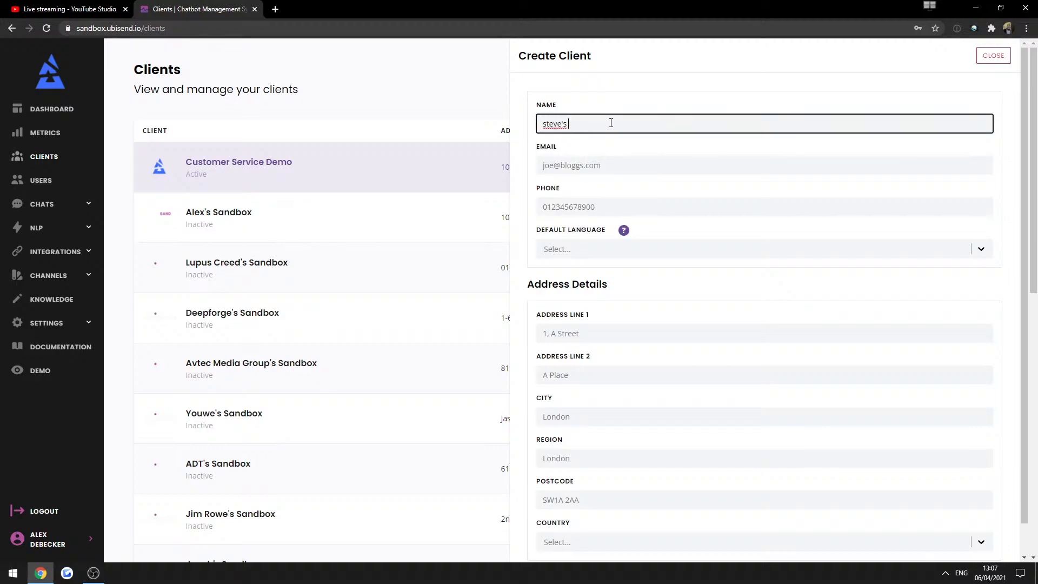
text(best customer service bot)
key(Tab)
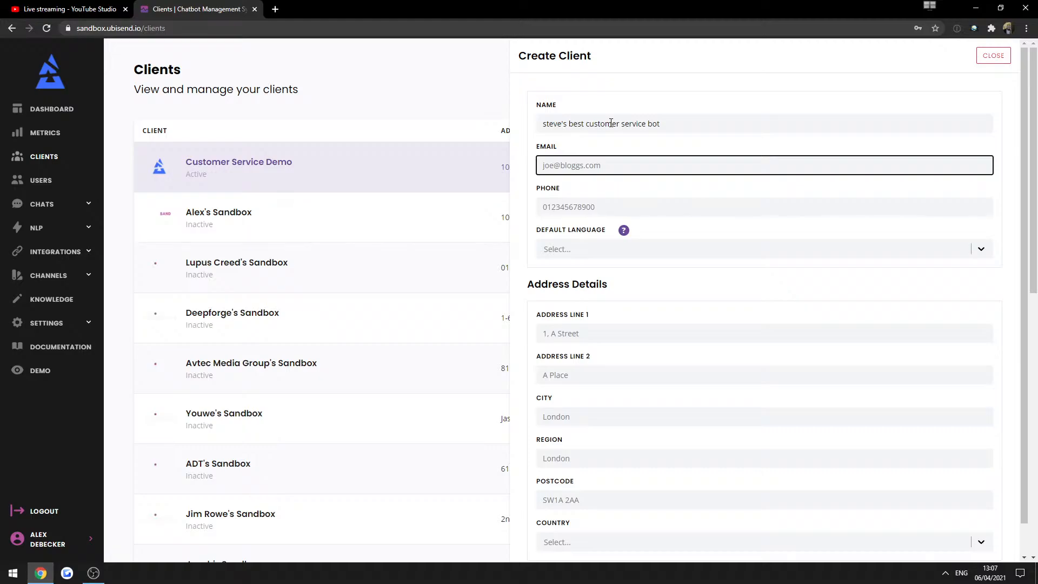
key(Tab)
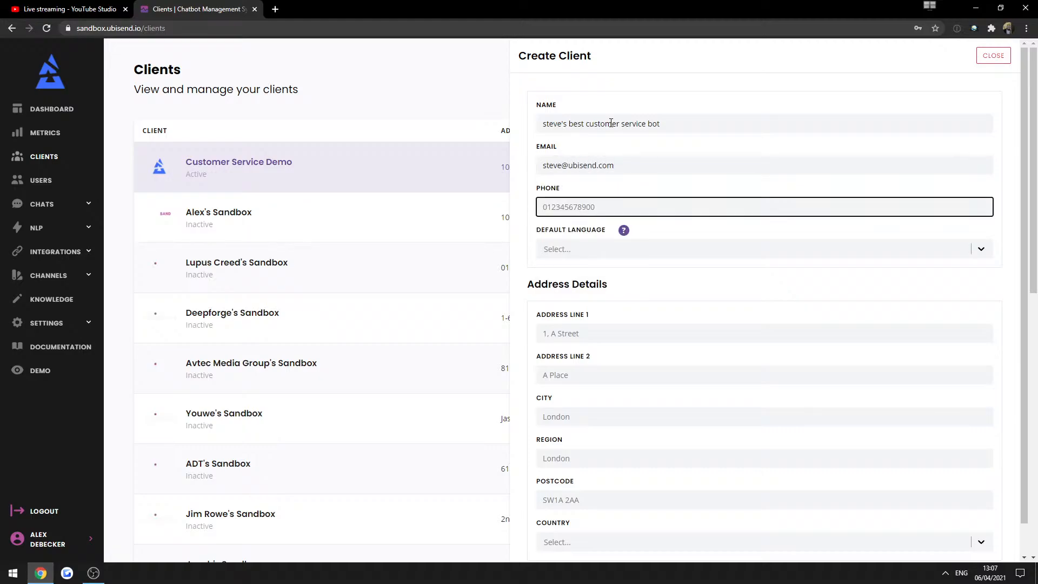
Set default language to English, fill the address from a saved entry, country United Kingdom.
click(579, 250)
click(562, 274)
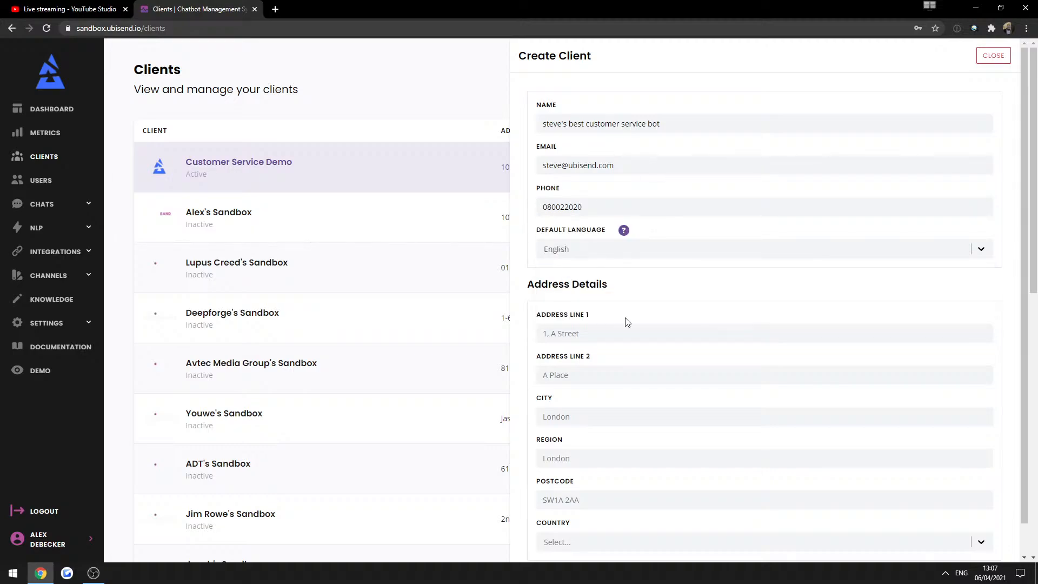
click(546, 334)
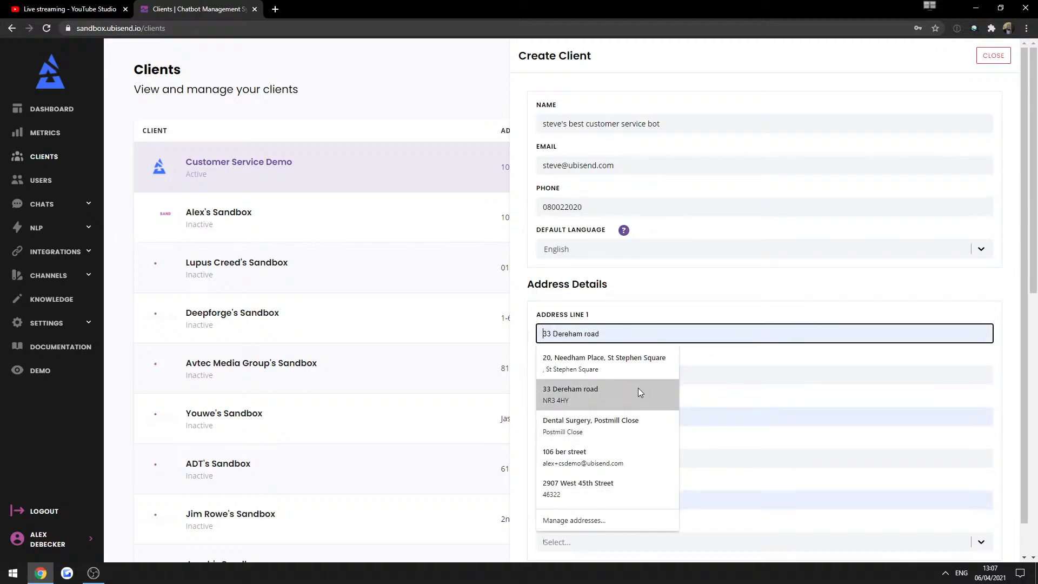
click(658, 465)
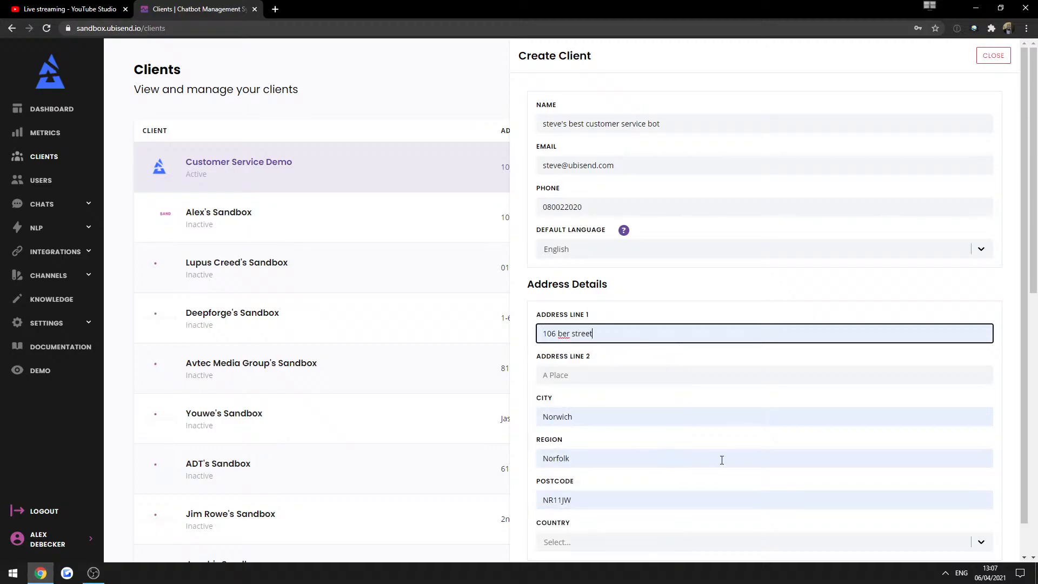
scroll(649, 411, down, 2)
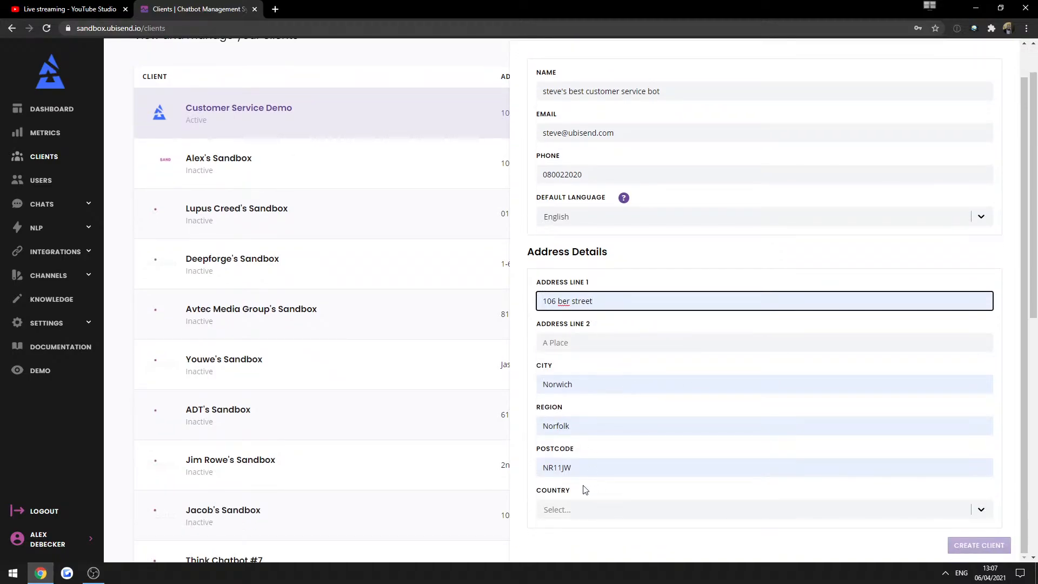
click(565, 527)
click(570, 514)
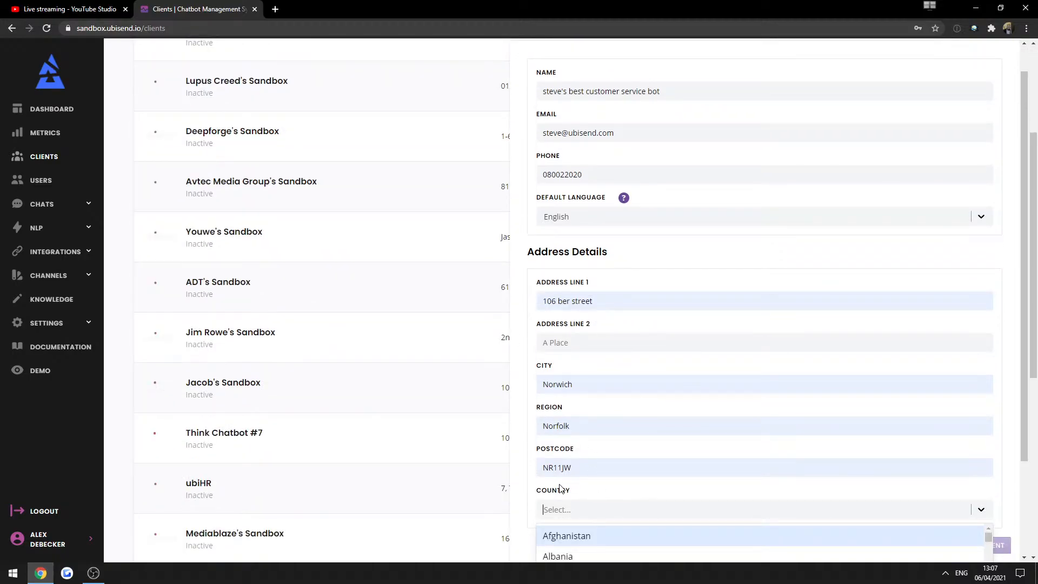
text(united)
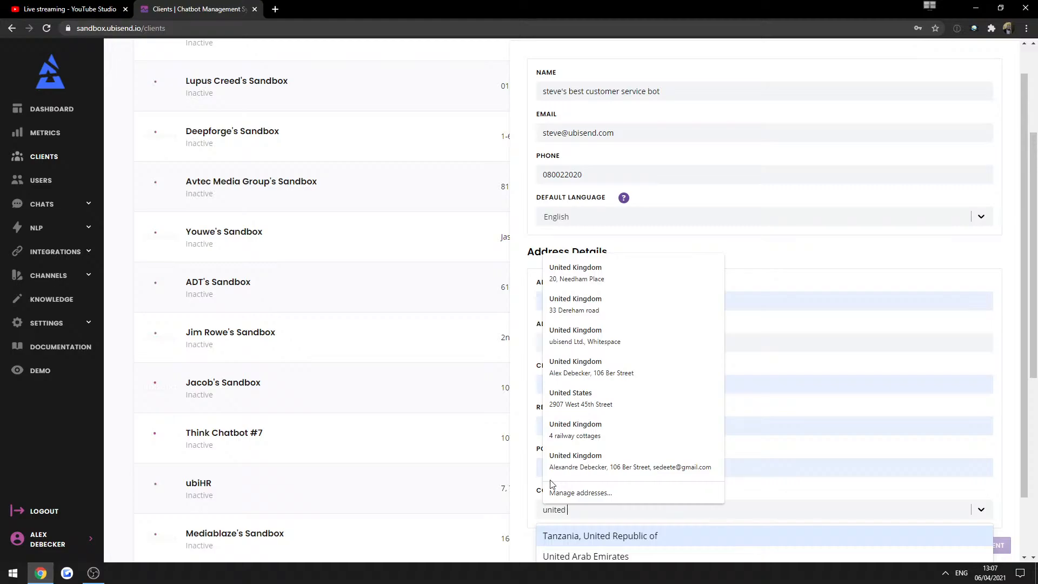
text( k)
click(598, 538)
key(Return)
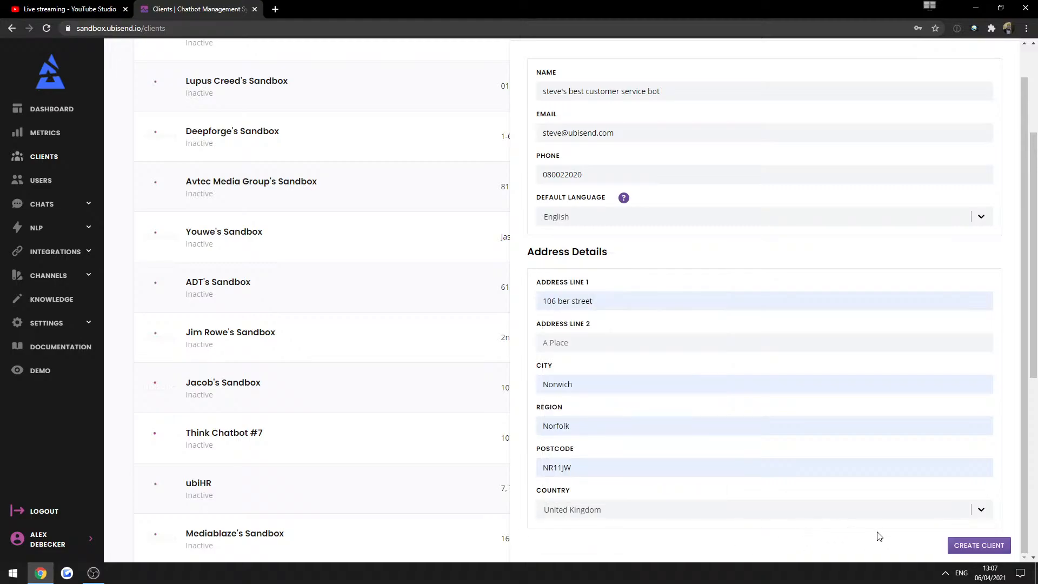
scroll(745, 362, up, 1)
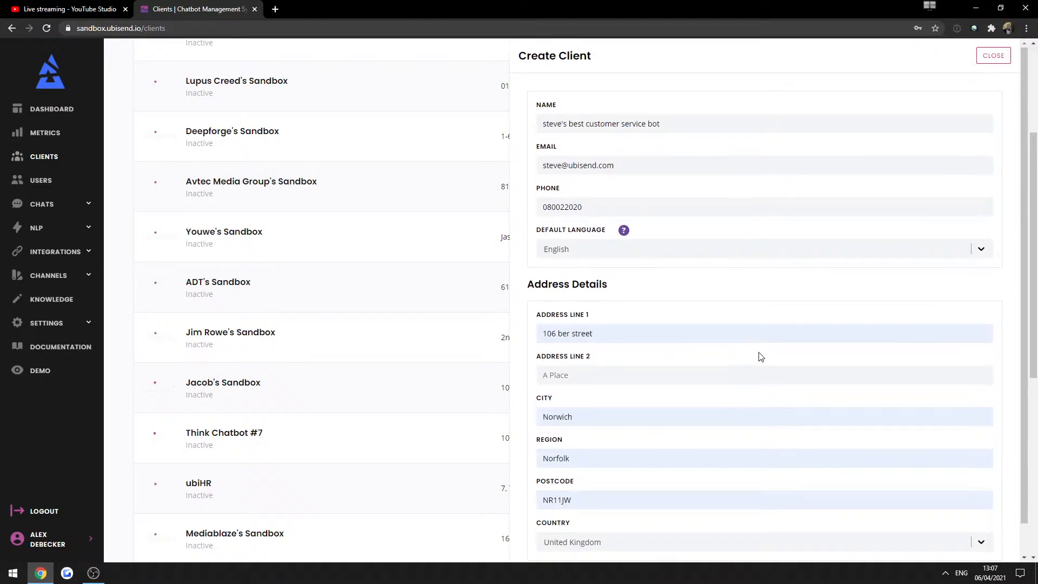
scroll(784, 344, down, 1)
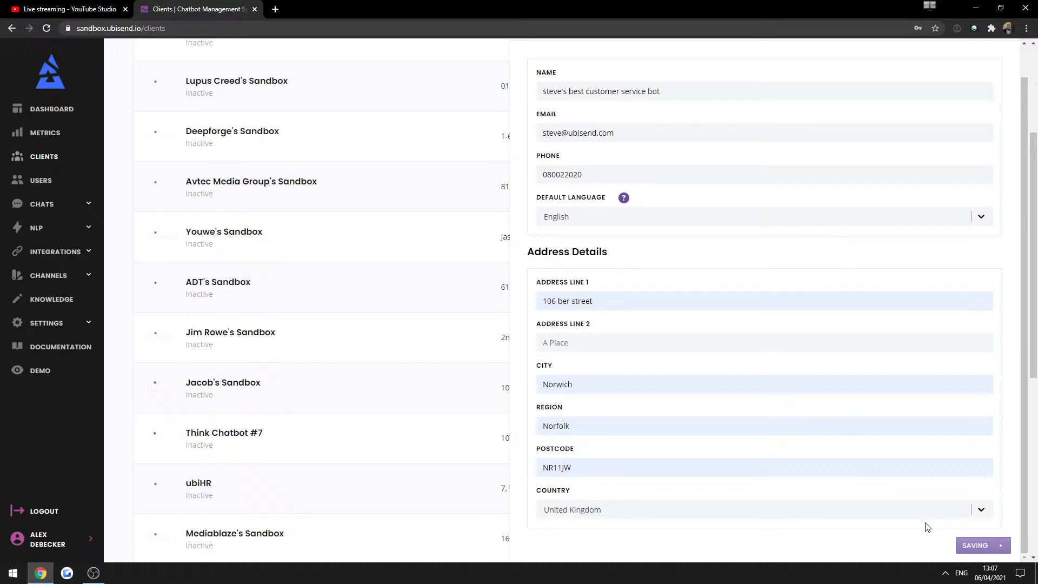
Create the client and log in as it from the clients list.
click(969, 548)
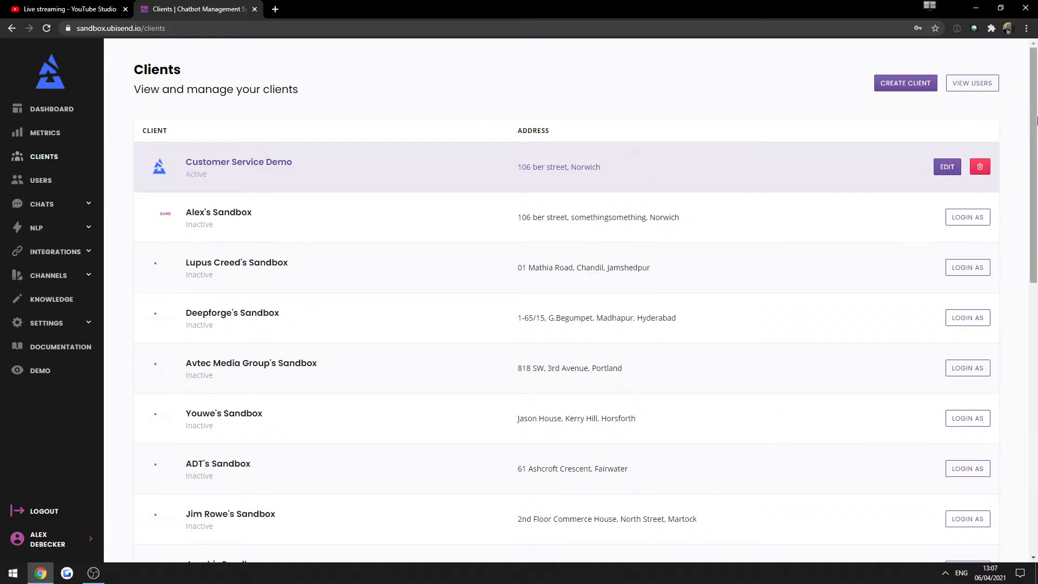
scroll(847, 365, down, 11)
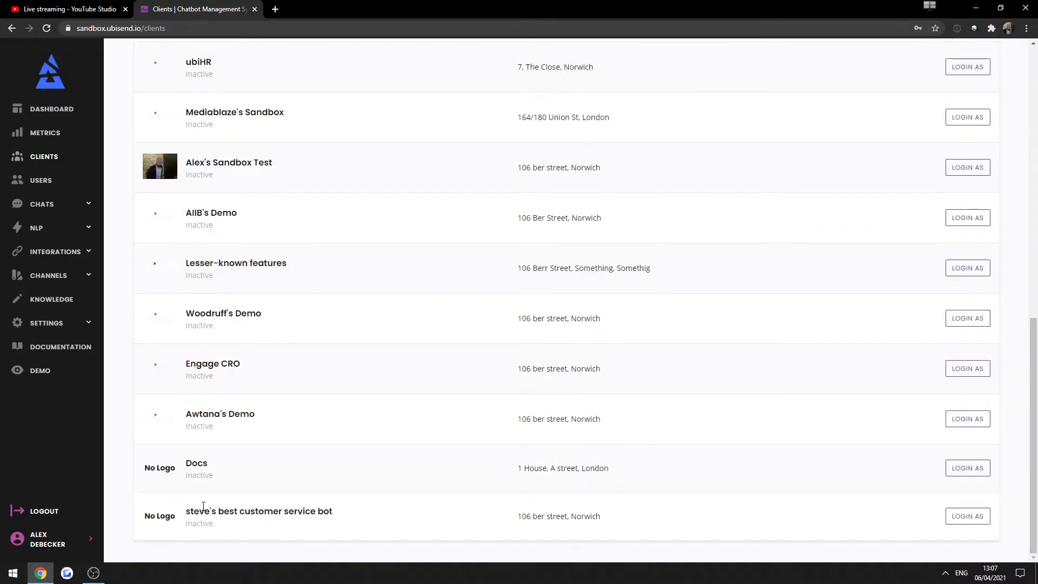
drag(204, 511, 417, 528)
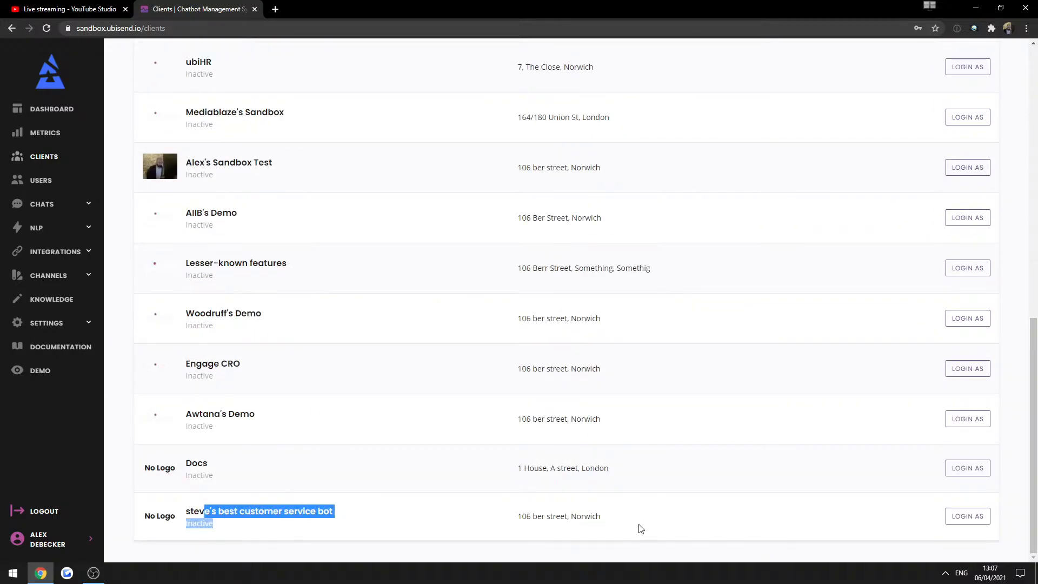
click(953, 503)
click(958, 515)
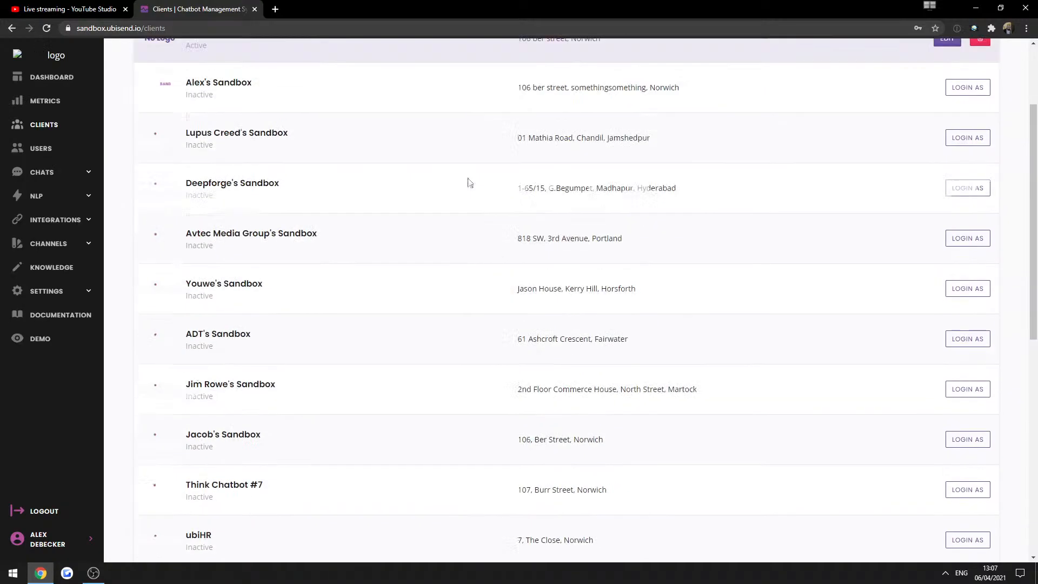
Open the active client's details, cancel the logo change and close the panel.
click(944, 164)
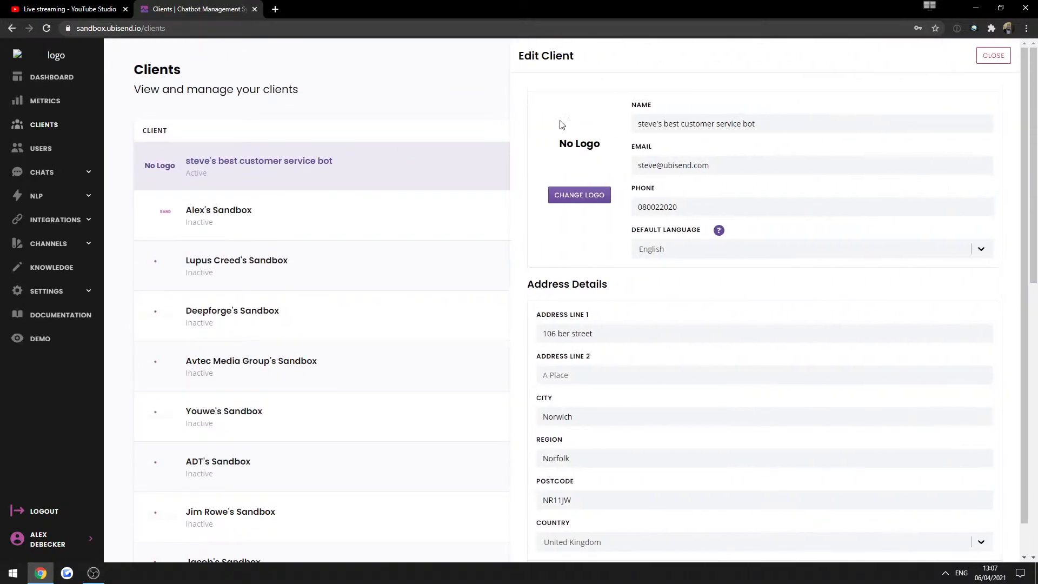
click(579, 194)
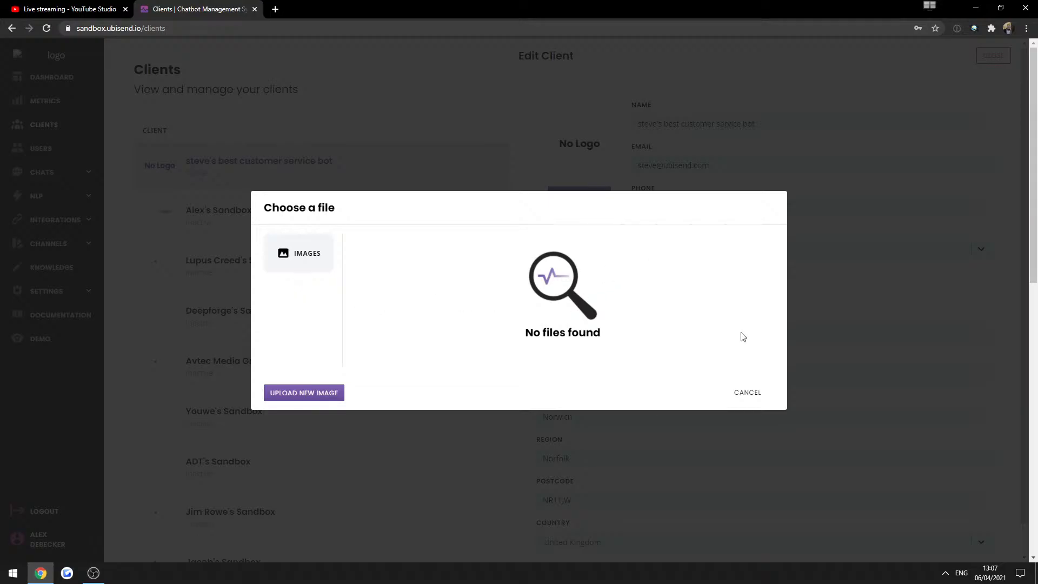
click(748, 393)
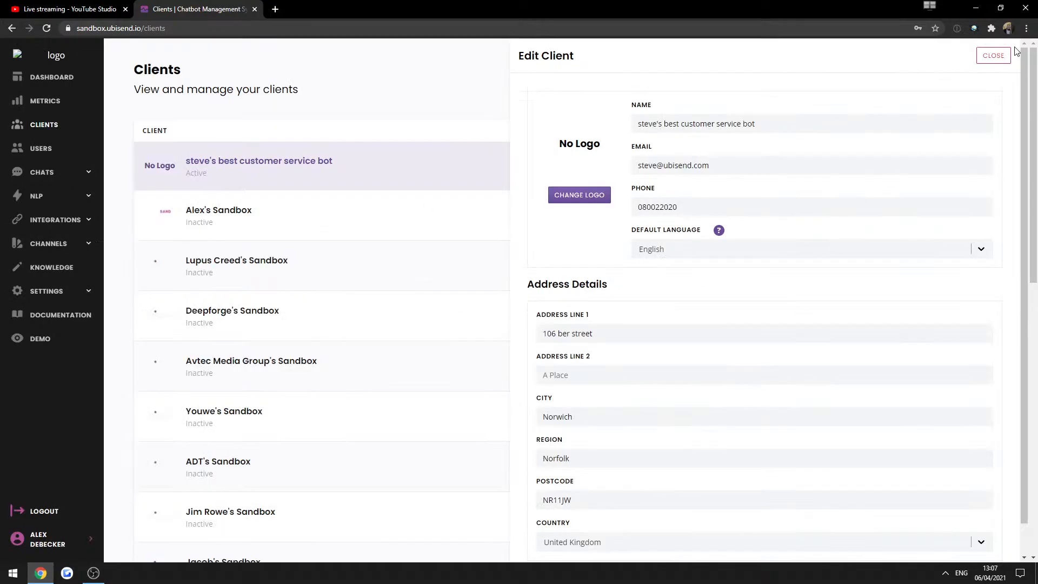
click(994, 56)
View the client's FAQs, then its conversations list, pointing out the No Handler Conversation.
click(39, 195)
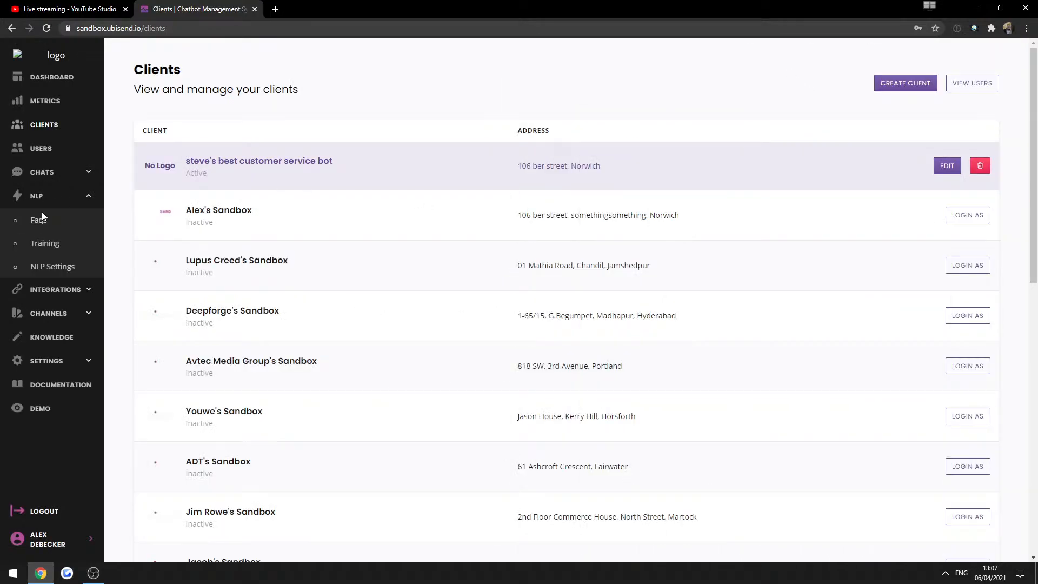
click(39, 219)
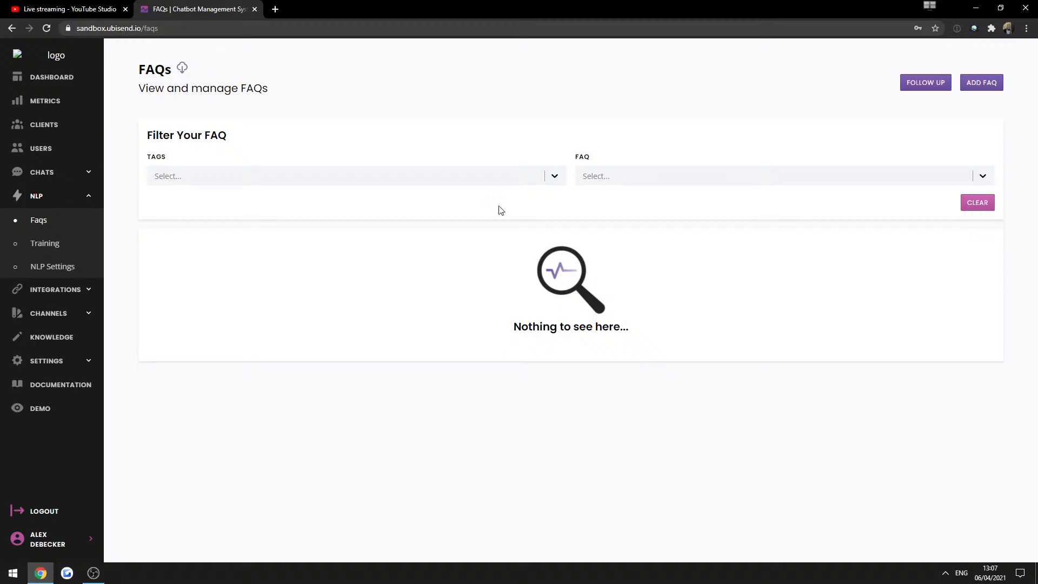
click(41, 172)
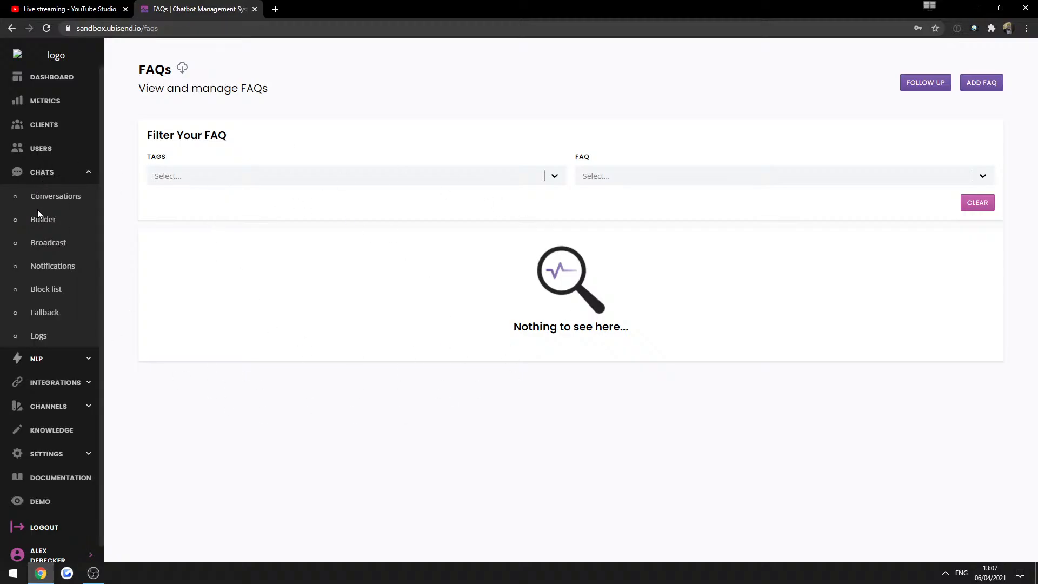
click(43, 219)
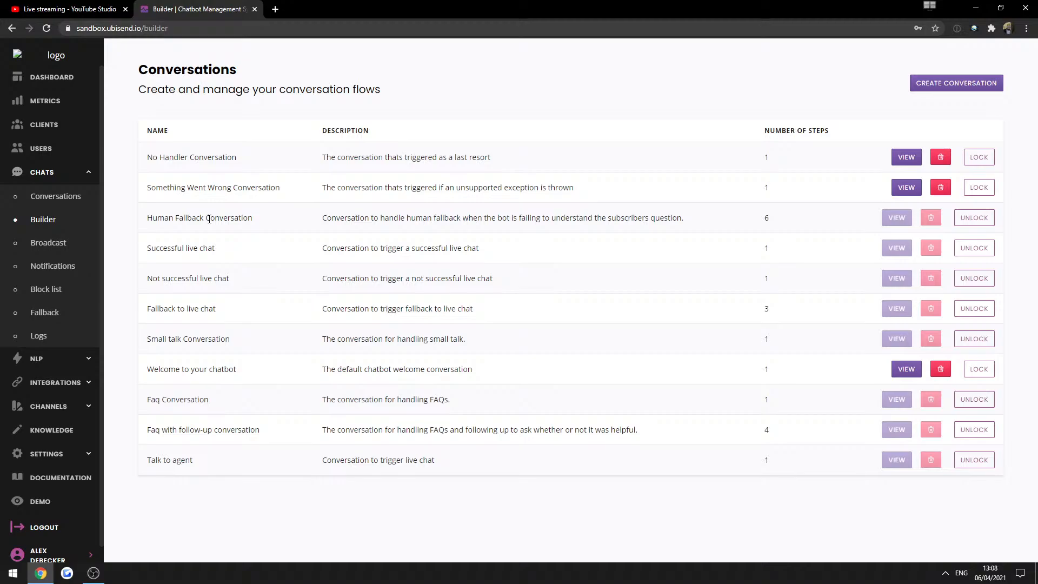
double_click(164, 157)
click(240, 171)
Go via Clients to the dashboard overview and highlight its address and welcome greeting.
click(41, 153)
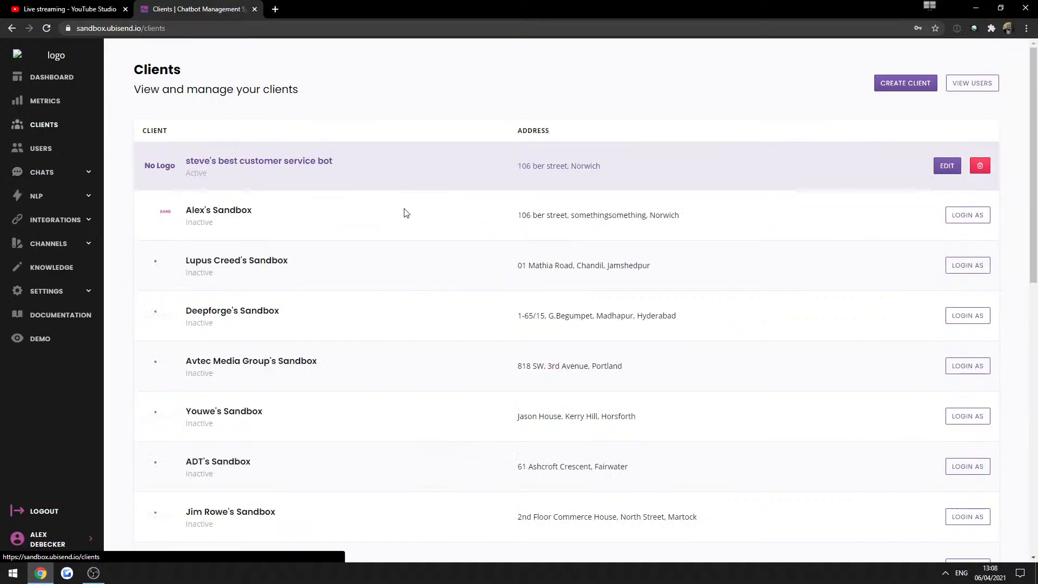
click(50, 82)
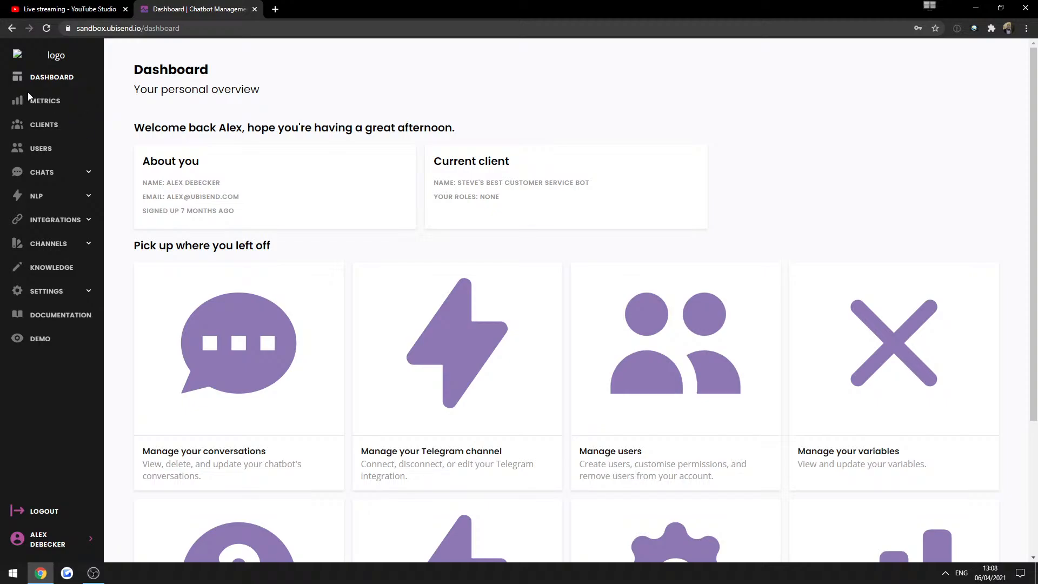
drag(117, 28, 202, 108)
click(327, 181)
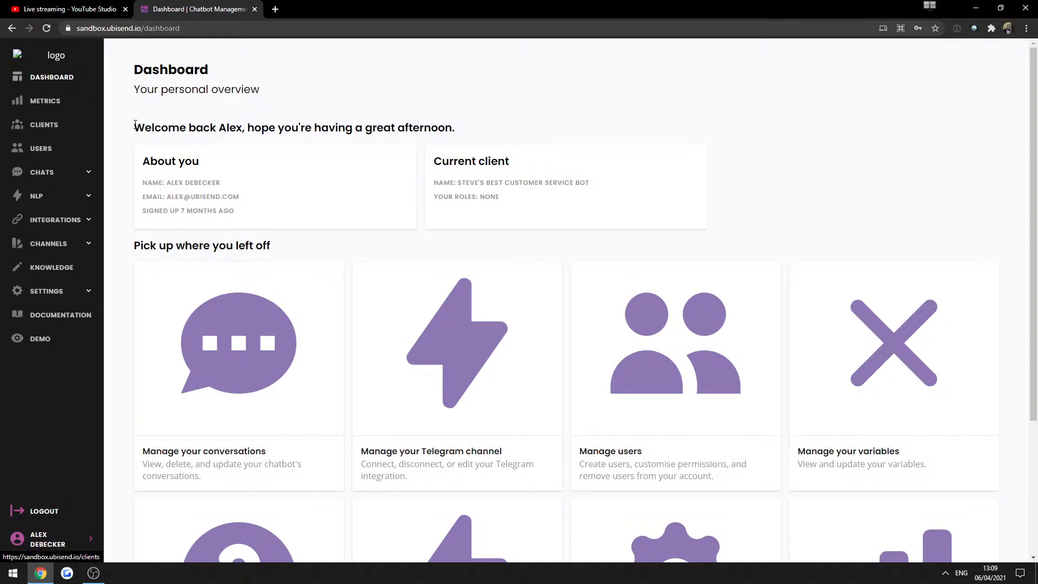
drag(134, 128, 243, 127)
click(272, 158)
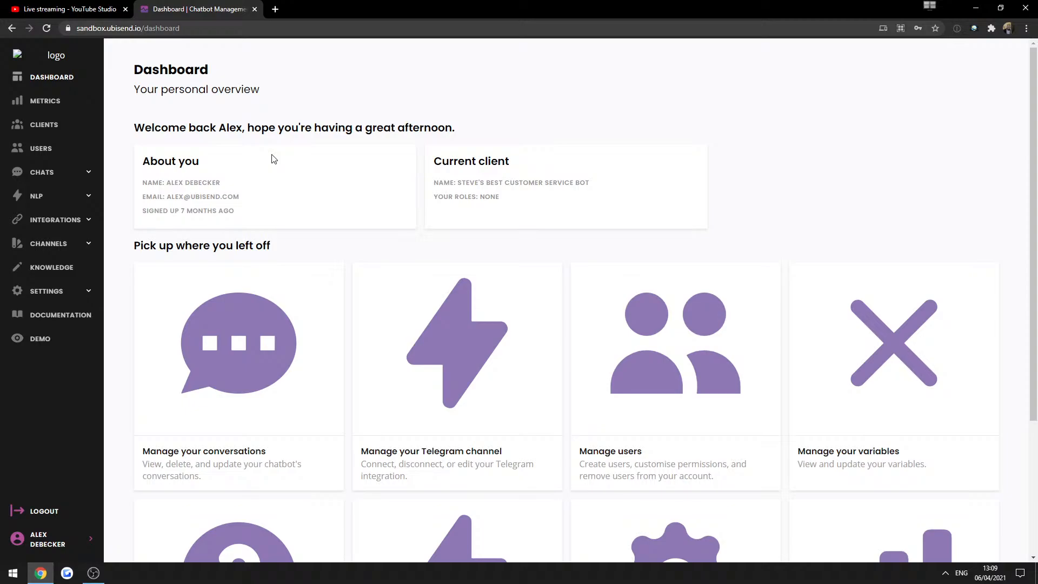
double_click(295, 128)
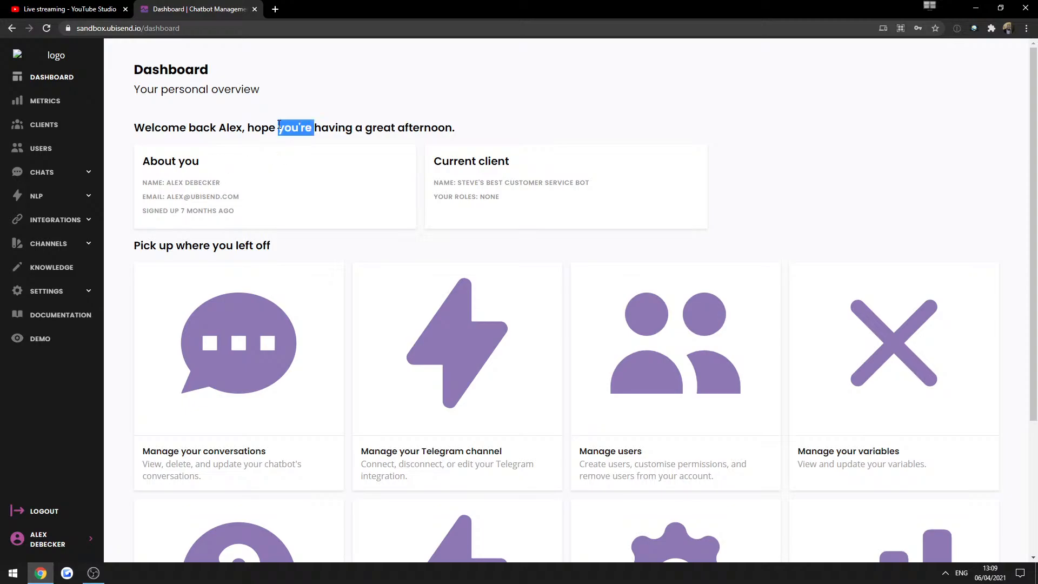
Switch to the Customer Service Demo client and show its Conversations list under Chats > Builder.
click(48, 539)
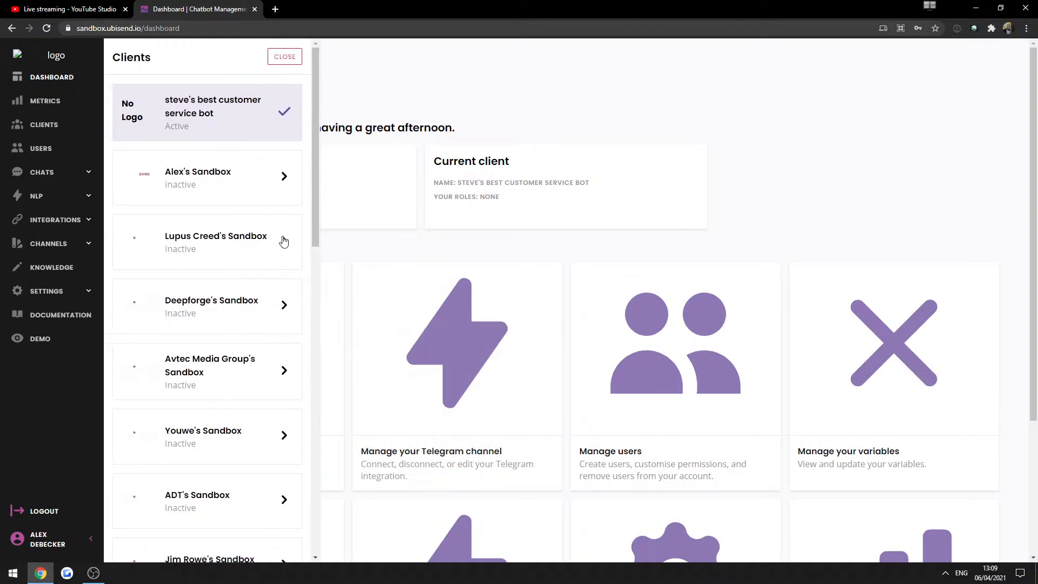
scroll(267, 249, down, 4)
scroll(267, 248, down, 8)
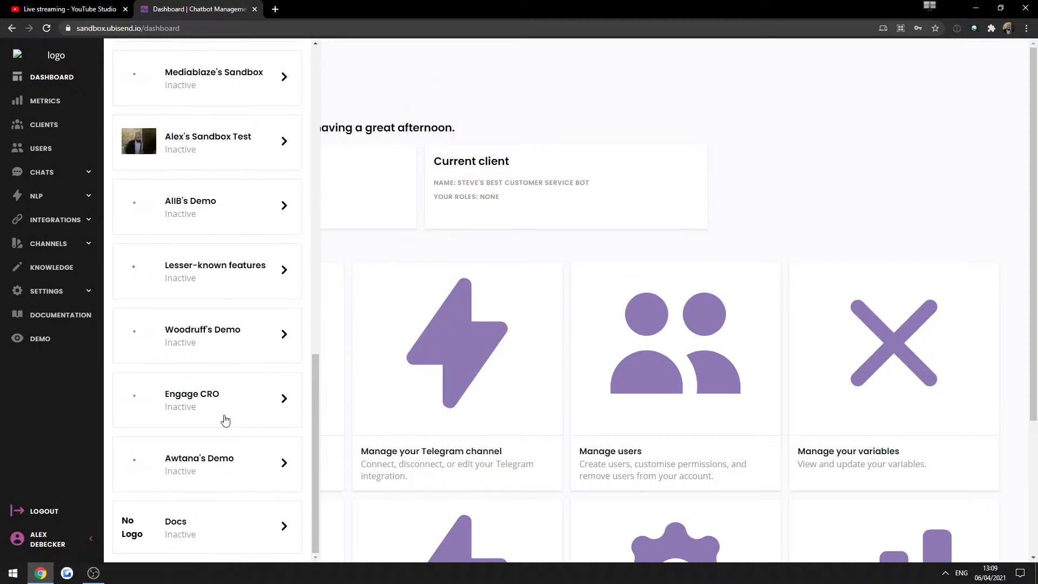
scroll(230, 418, up, 4)
click(228, 289)
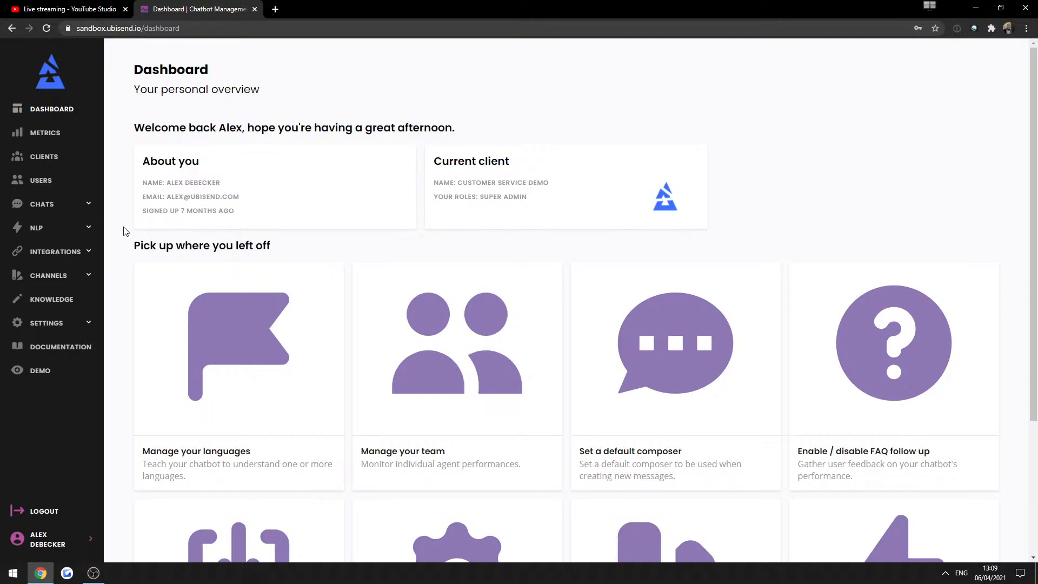
click(55, 205)
click(48, 252)
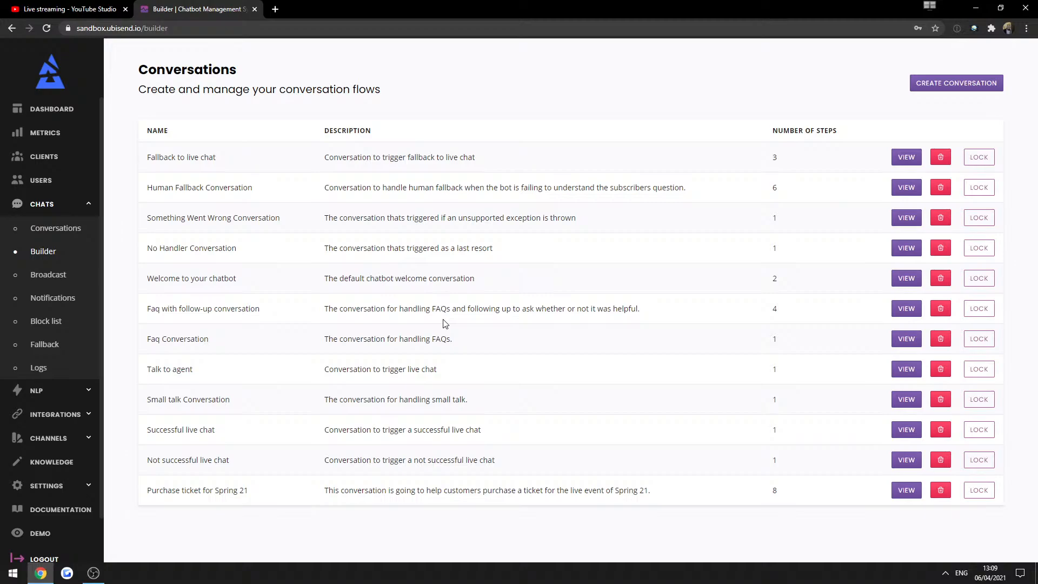
Open the Human Fallback Conversation from the Builder list and review its trigger condition.
double_click(487, 308)
click(486, 309)
triple_click(529, 310)
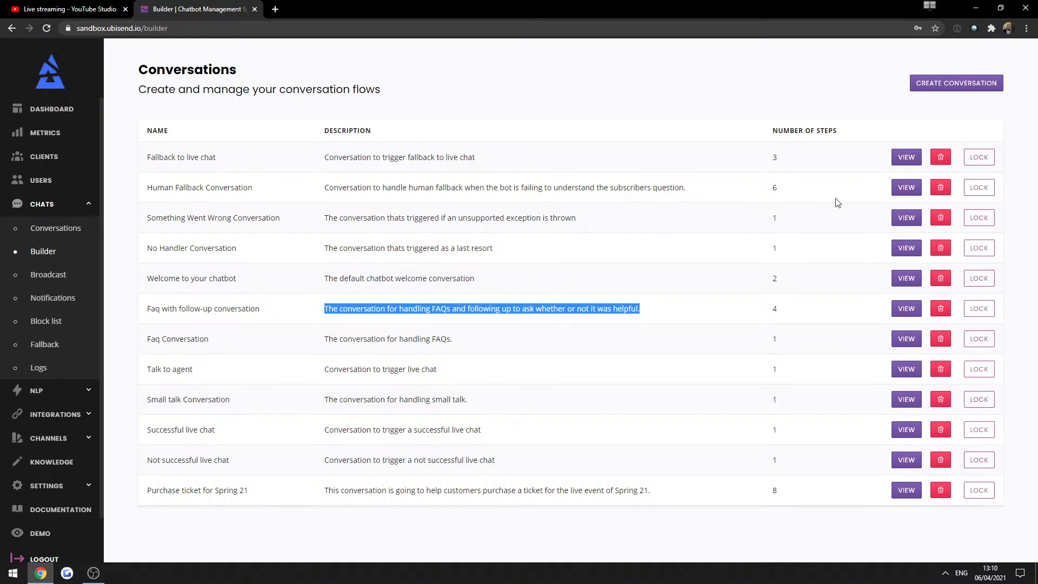
click(907, 188)
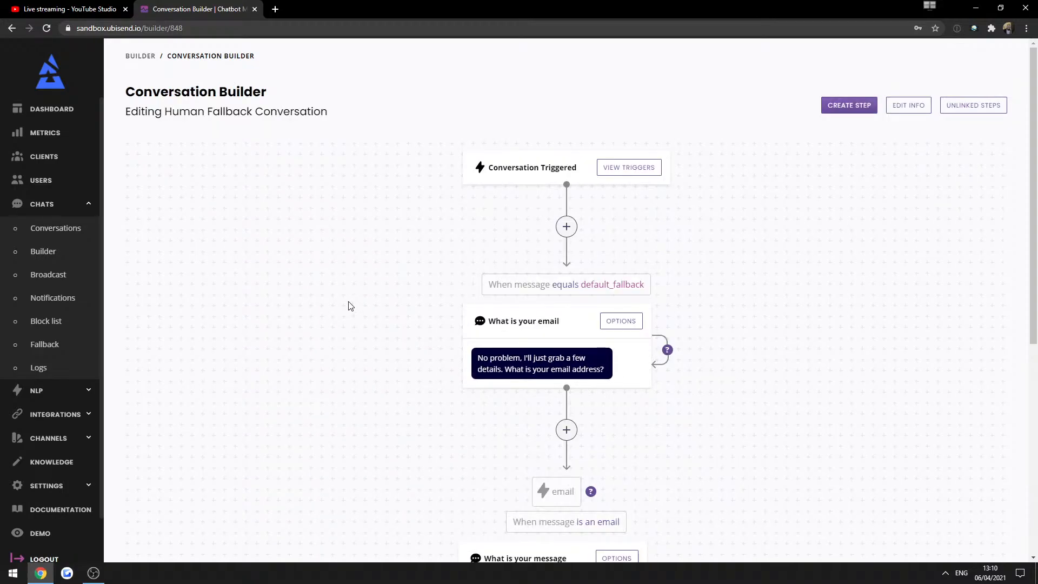
drag(586, 284, 684, 289)
click(828, 331)
scroll(75, 422, down, 2)
In Demo, accept the GDPR policies and send three gibberish messages to the bot.
click(41, 485)
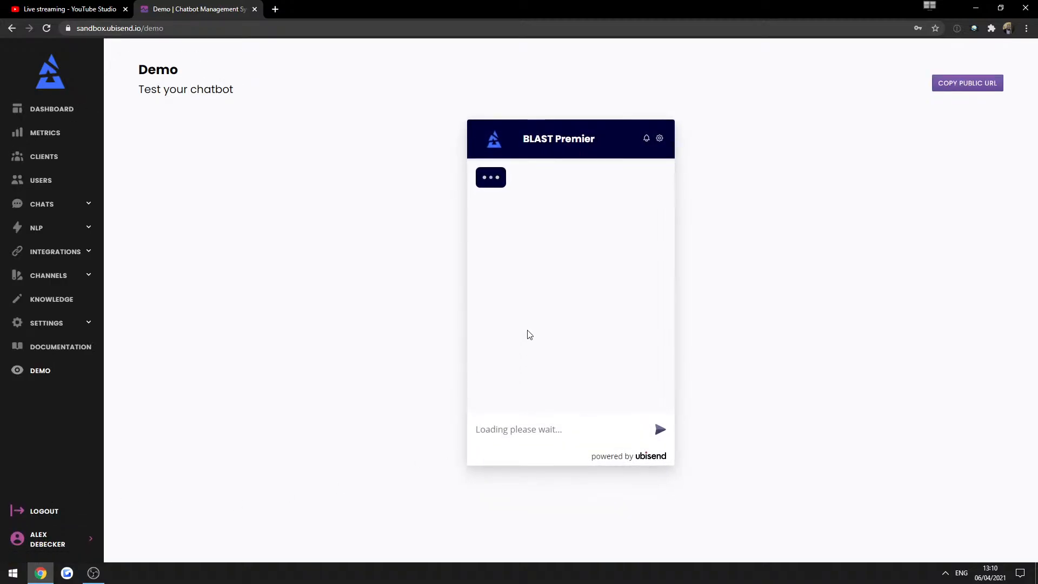
click(535, 266)
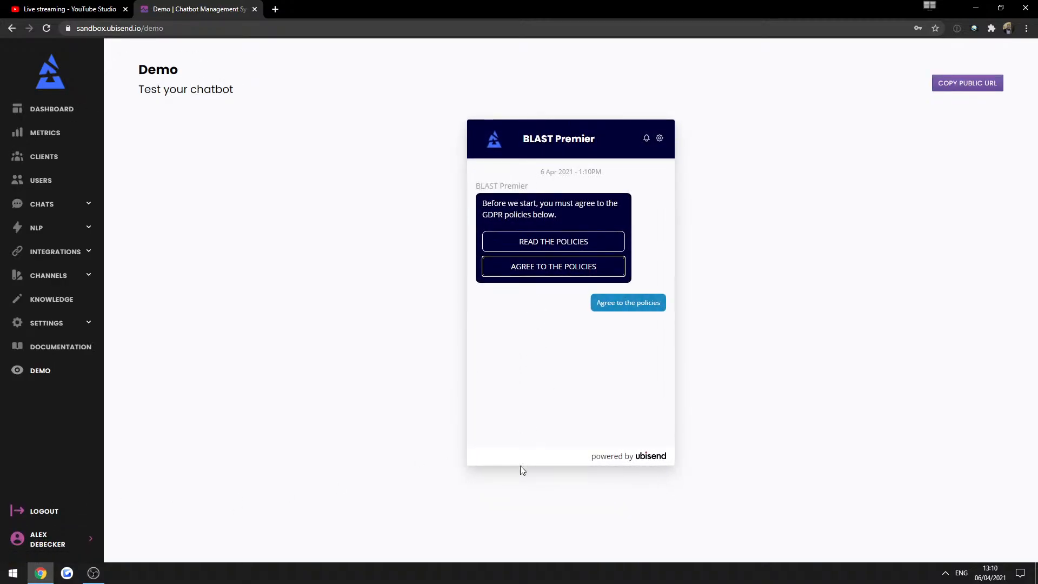
click(522, 436)
text(aiosdkjsaiodj)
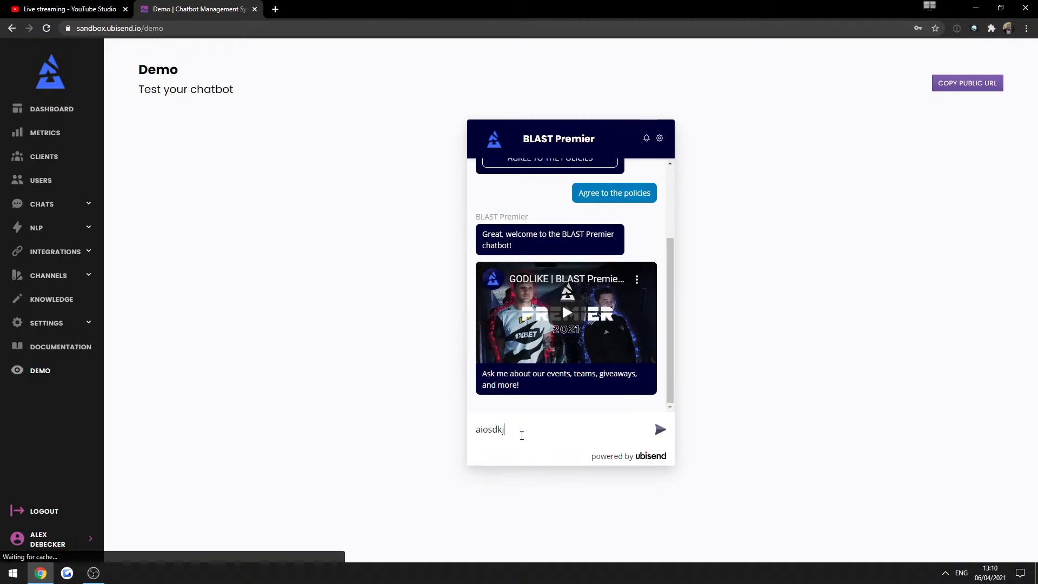
key(Return)
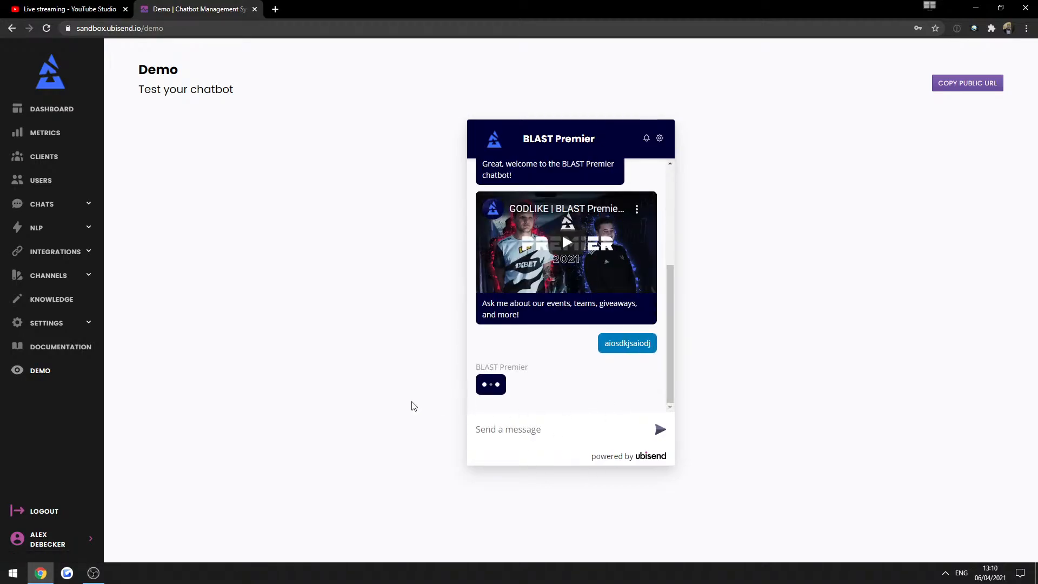
text(awdsdadassa)
key(Return)
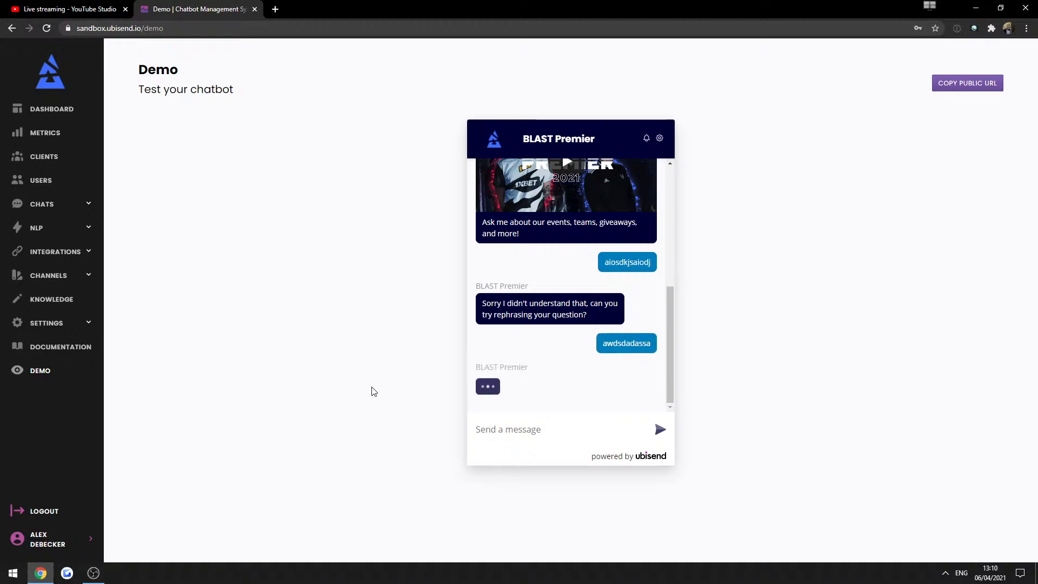
text(asdsadasdas)
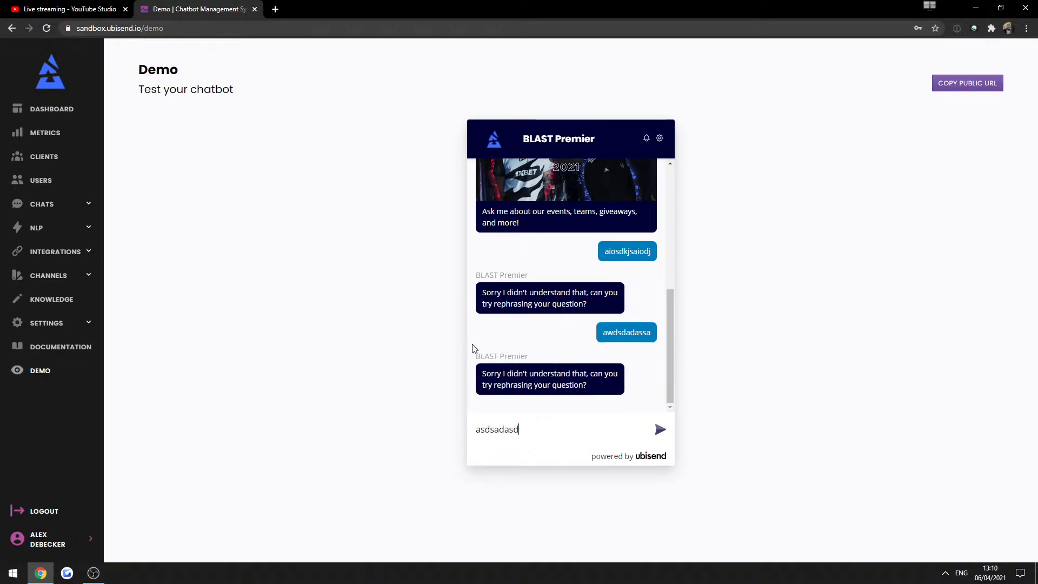
key(Return)
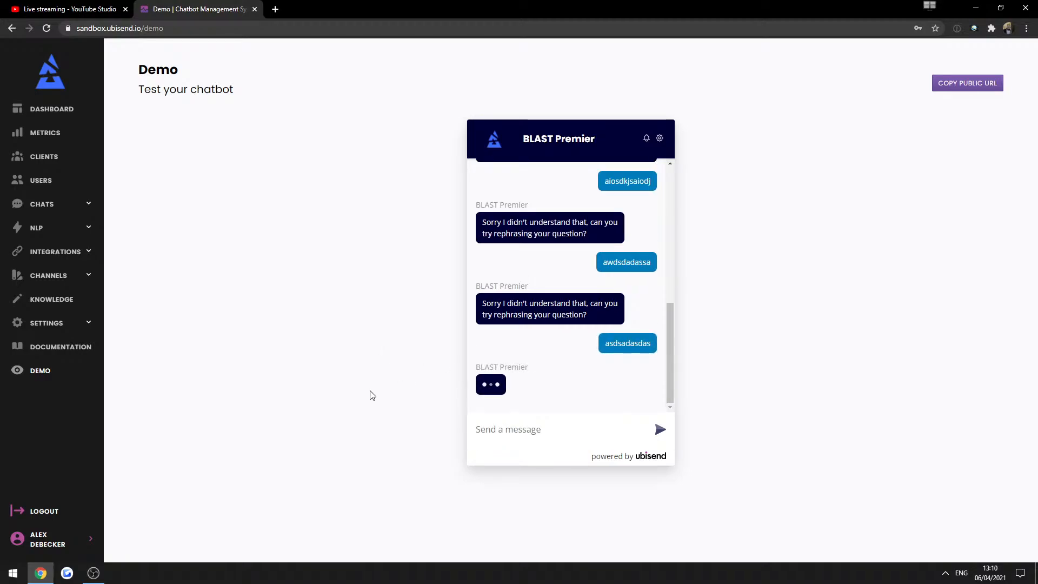
Decline the bot's live chat agent offer, then go to Chats > Builder.
drag(566, 362, 465, 336)
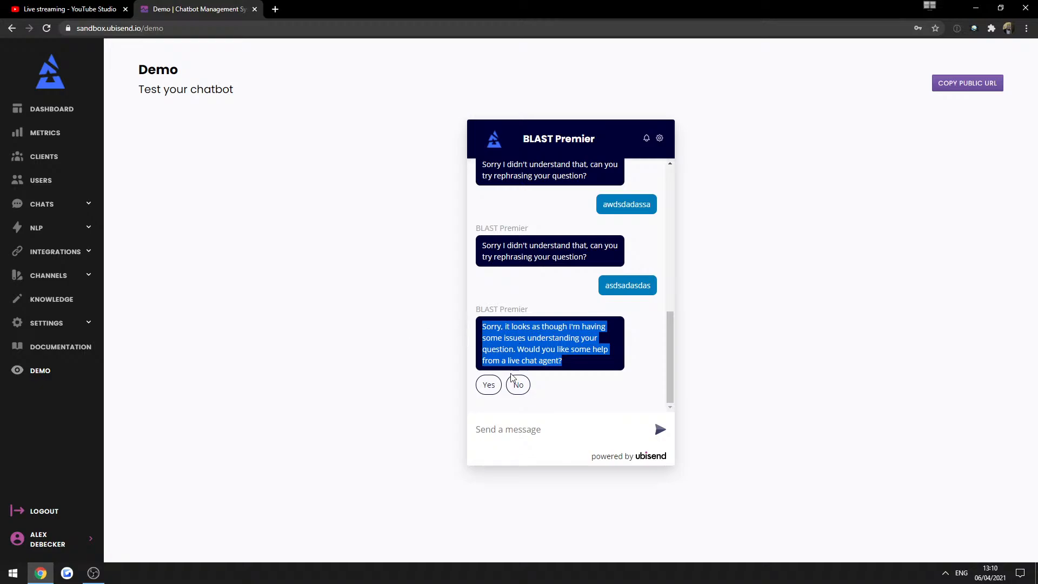
click(509, 356)
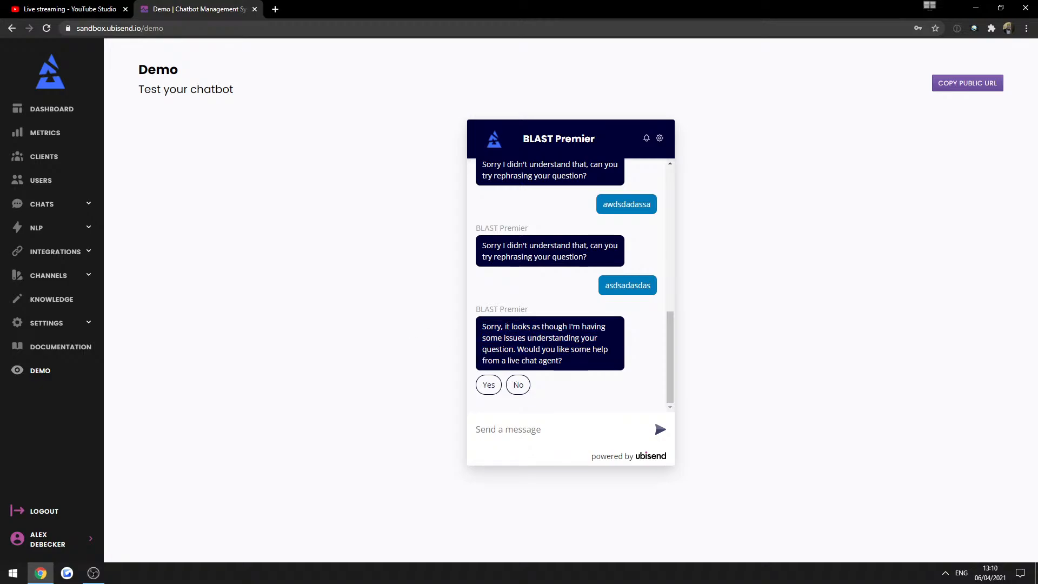
drag(505, 361, 573, 356)
click(420, 348)
click(51, 204)
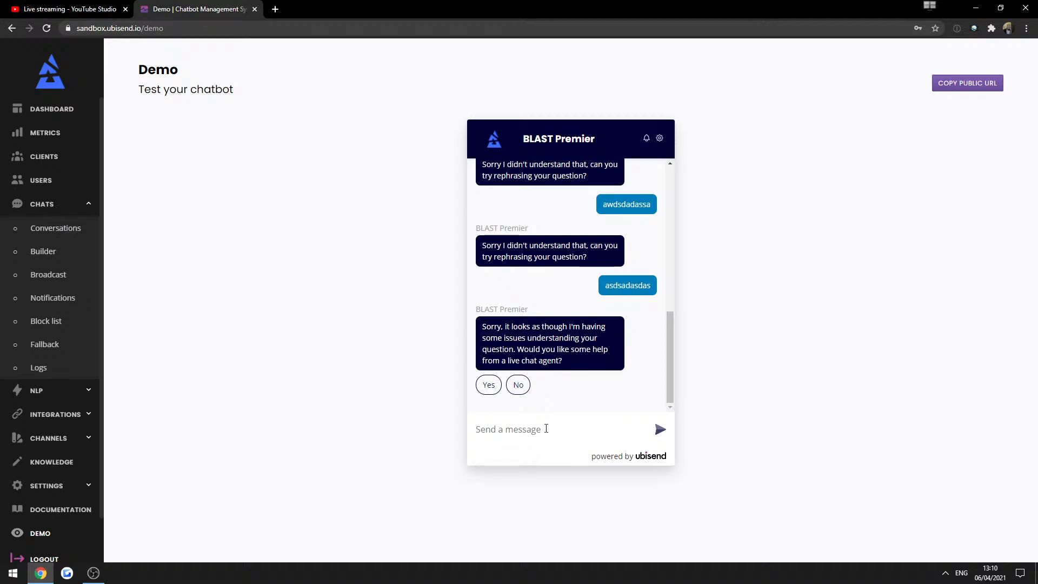
click(518, 385)
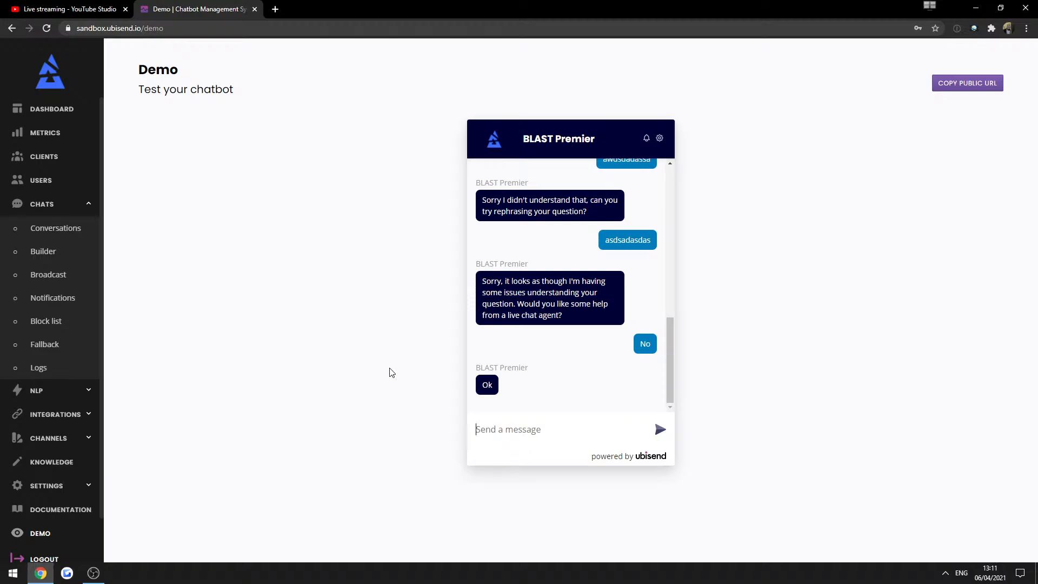
click(42, 252)
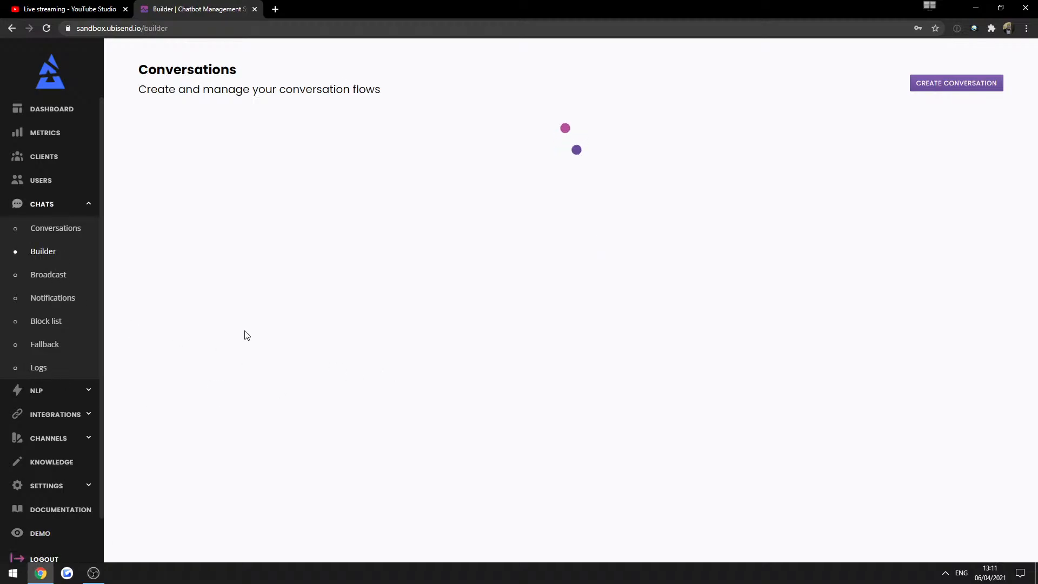
Start a conversation named 'Customer enquiry' that helps customers send a short note to the customer service team.
click(954, 85)
click(674, 148)
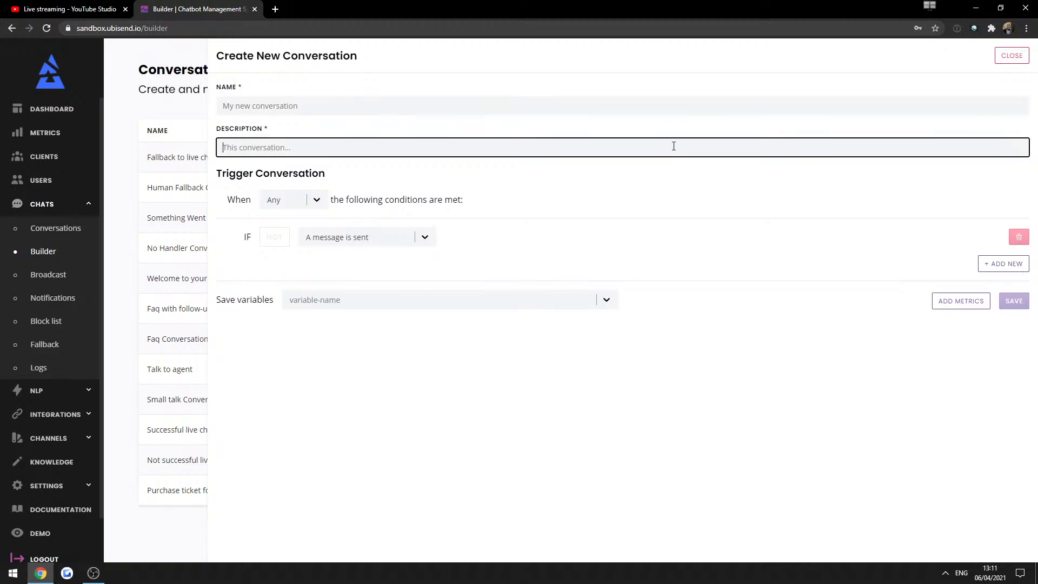
click(337, 106)
text(Customer enquiry)
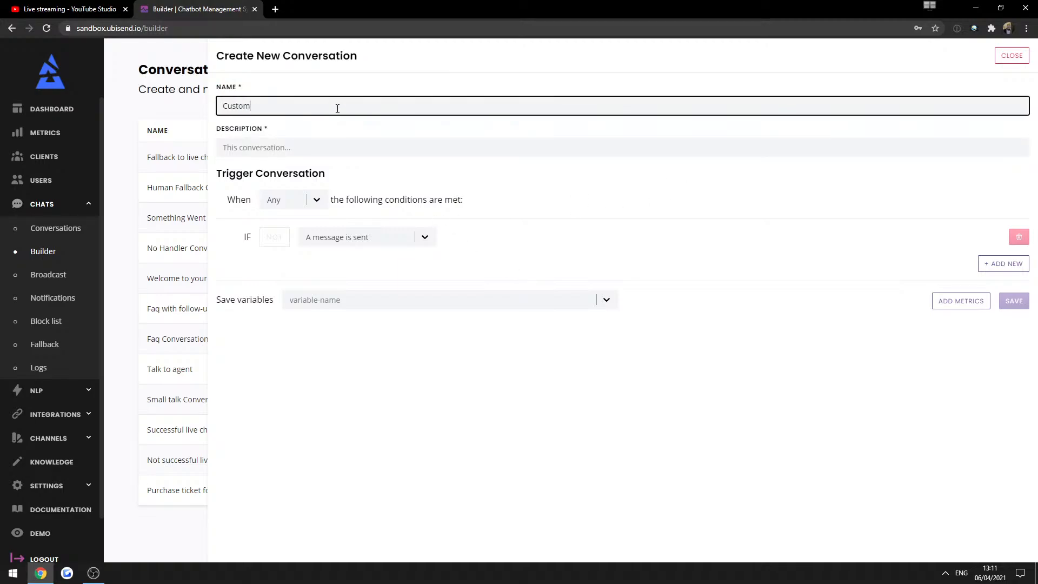
key(Tab)
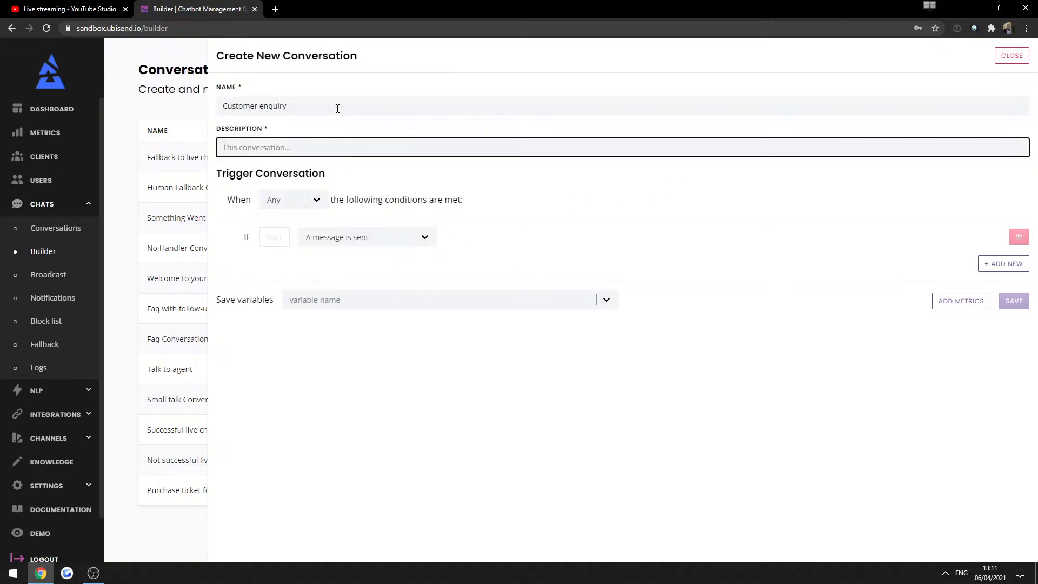
text(This conversation he)
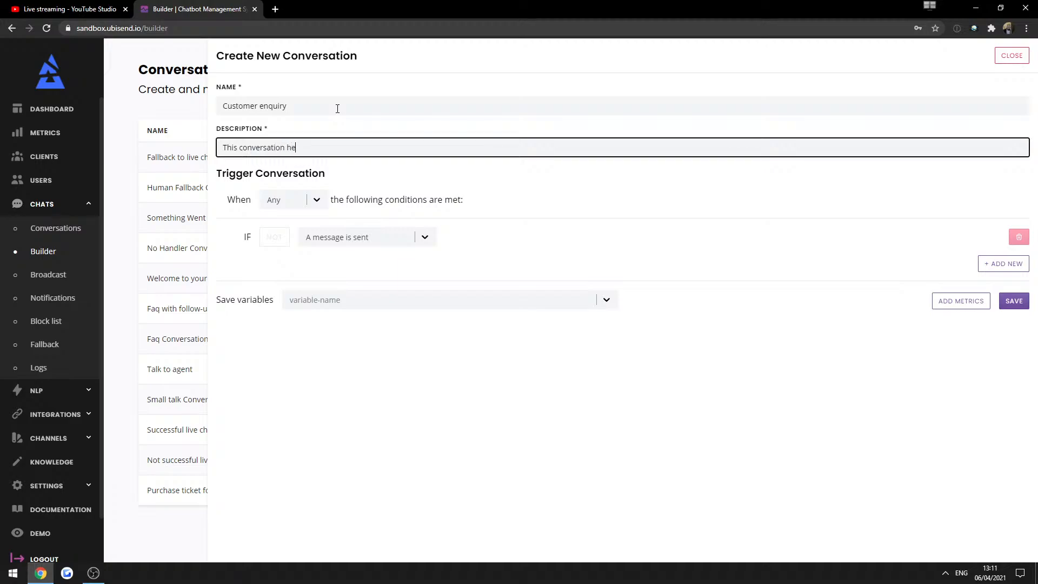
text(lps customers send a short note to the customer sew)
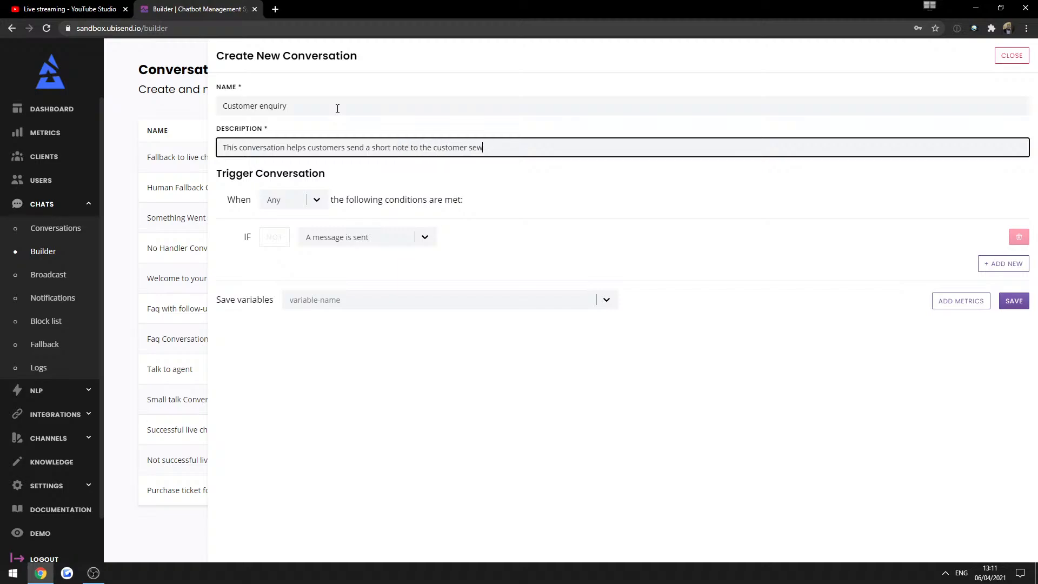
key(BackSpace)
text(rvice team.)
click(358, 362)
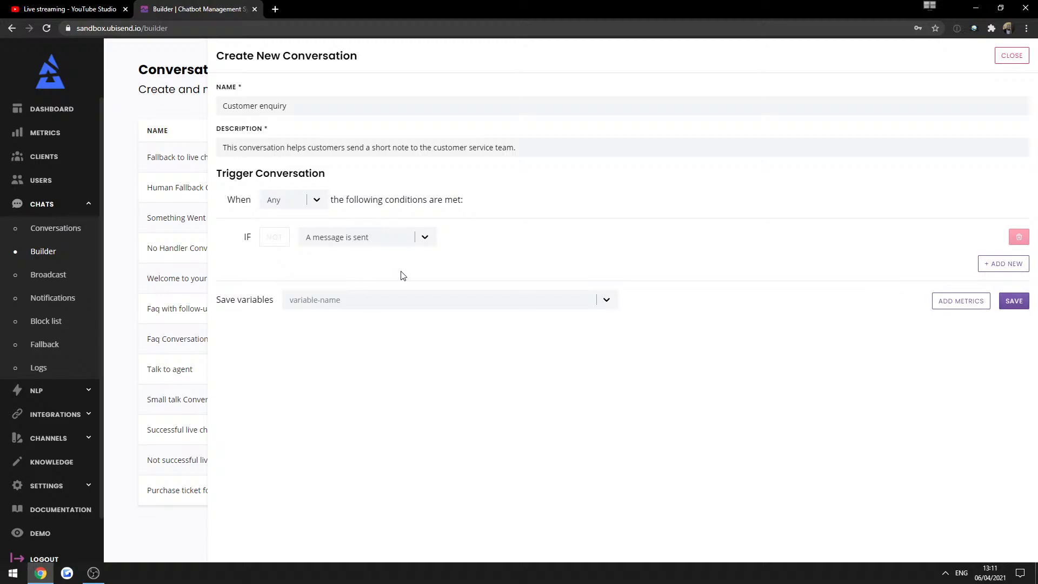
Set the trigger to Message Equals customer_enquiry and save the conversation.
click(393, 238)
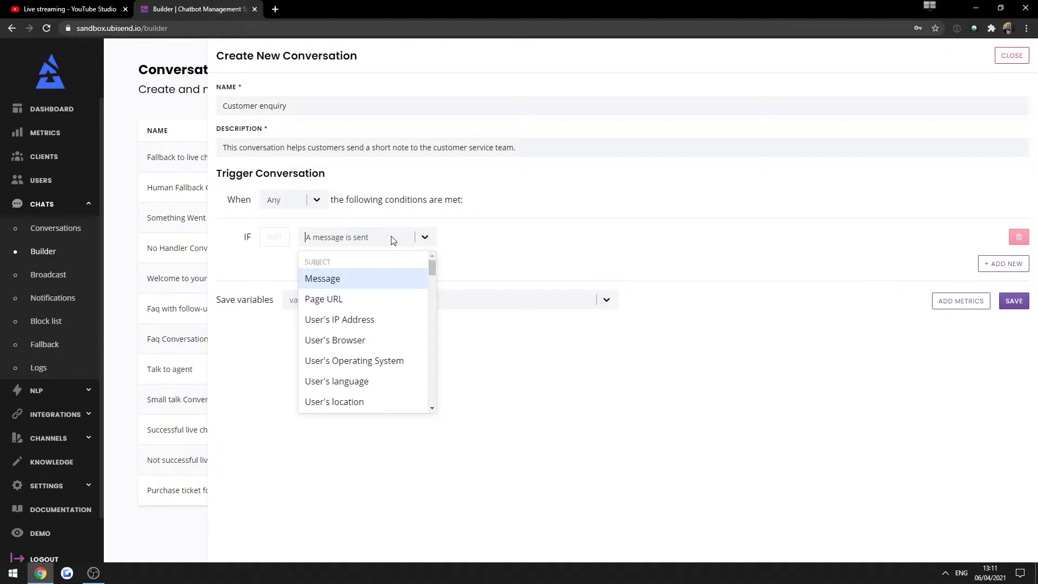
click(368, 278)
text(enqu)
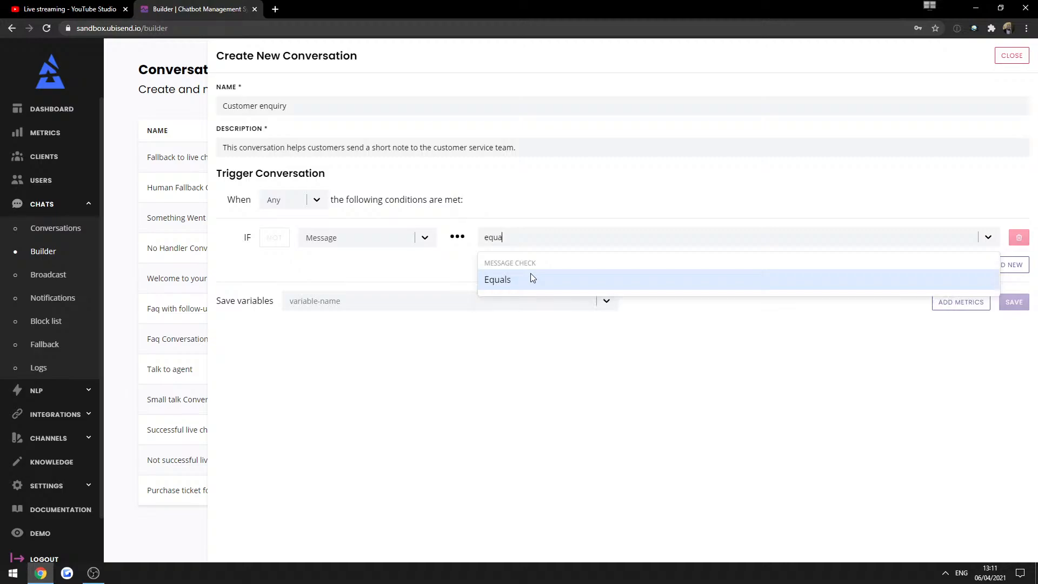
click(564, 287)
click(833, 244)
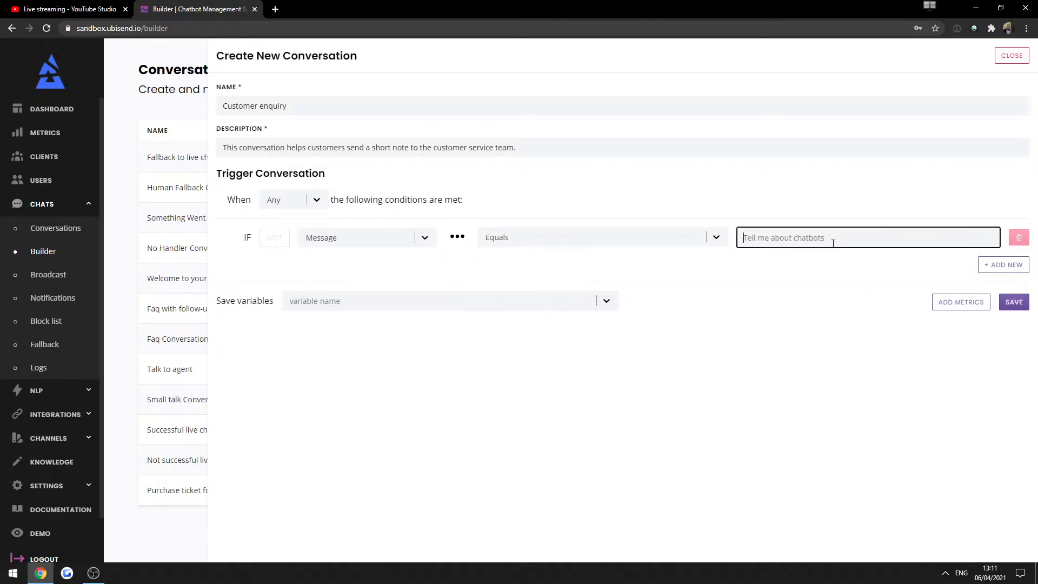
text(customer_enquiry)
click(1016, 303)
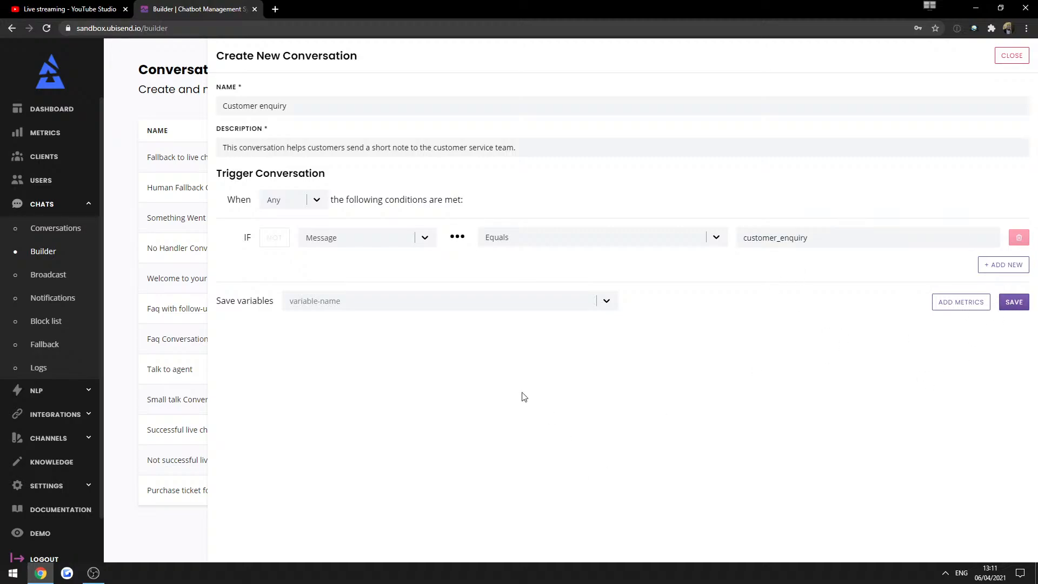
click(944, 64)
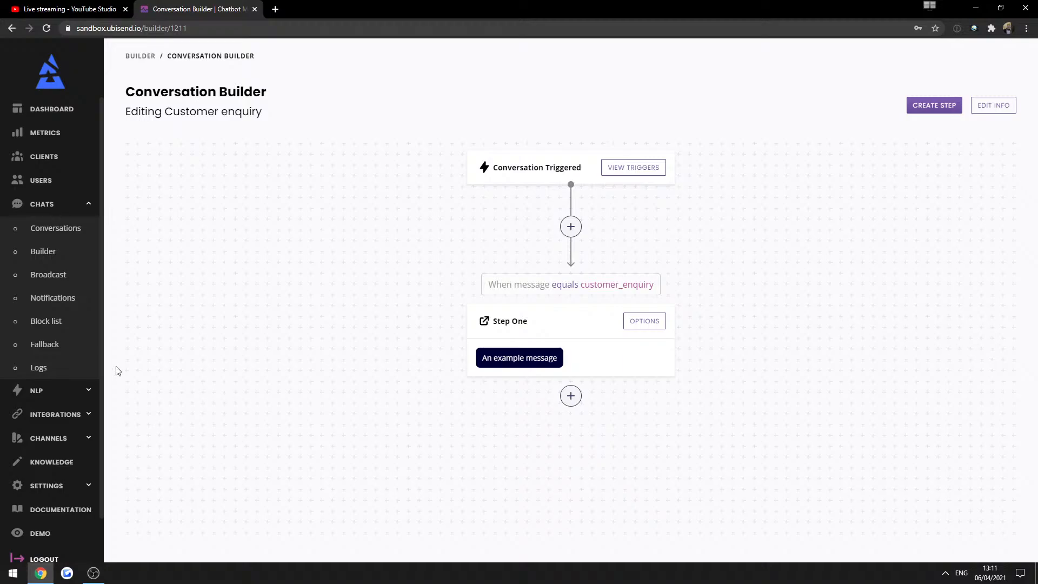
Paste customer_enquiry into the Demo chat and confirm the bot replies 'An example message'.
drag(581, 284, 661, 289)
key(ctrl+c)
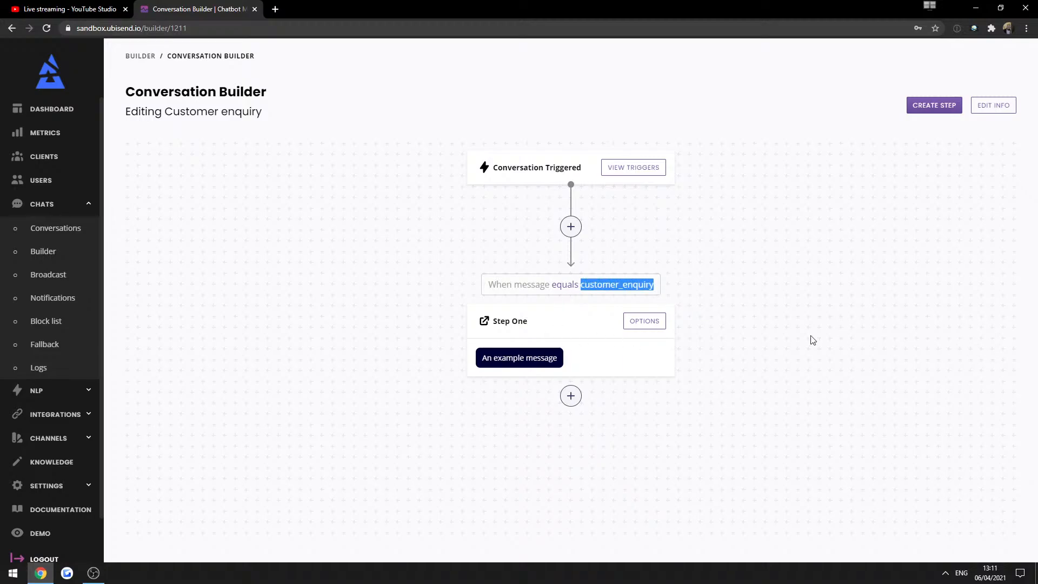
click(810, 338)
click(42, 533)
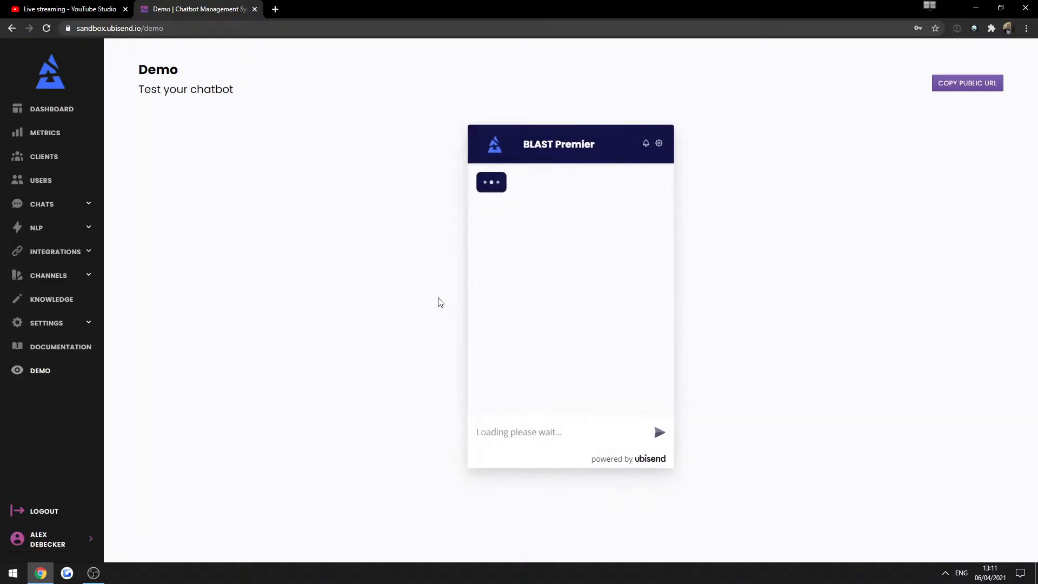
click(548, 269)
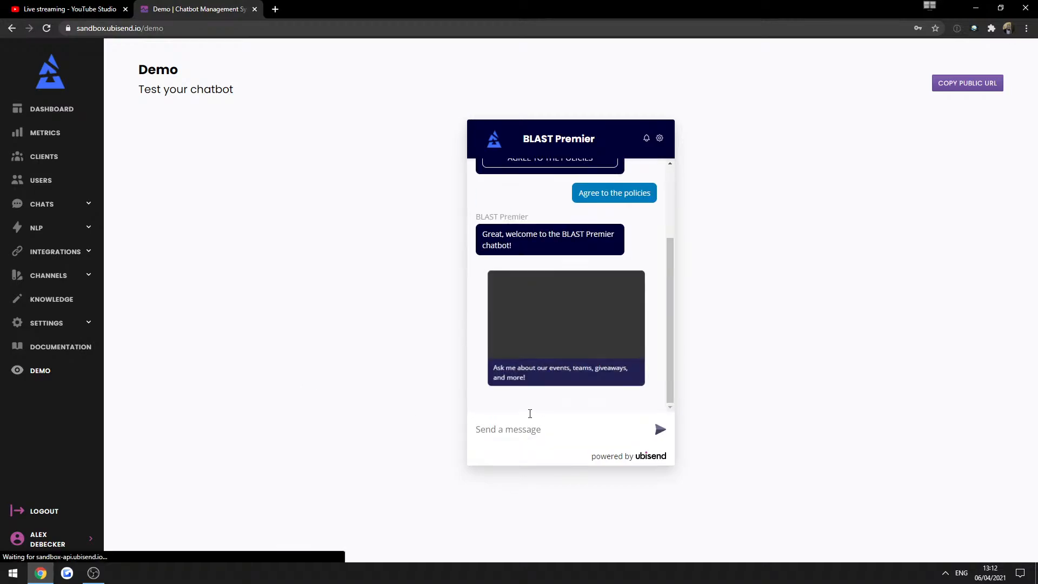
click(528, 429)
key(ctrl+v)
key(Return)
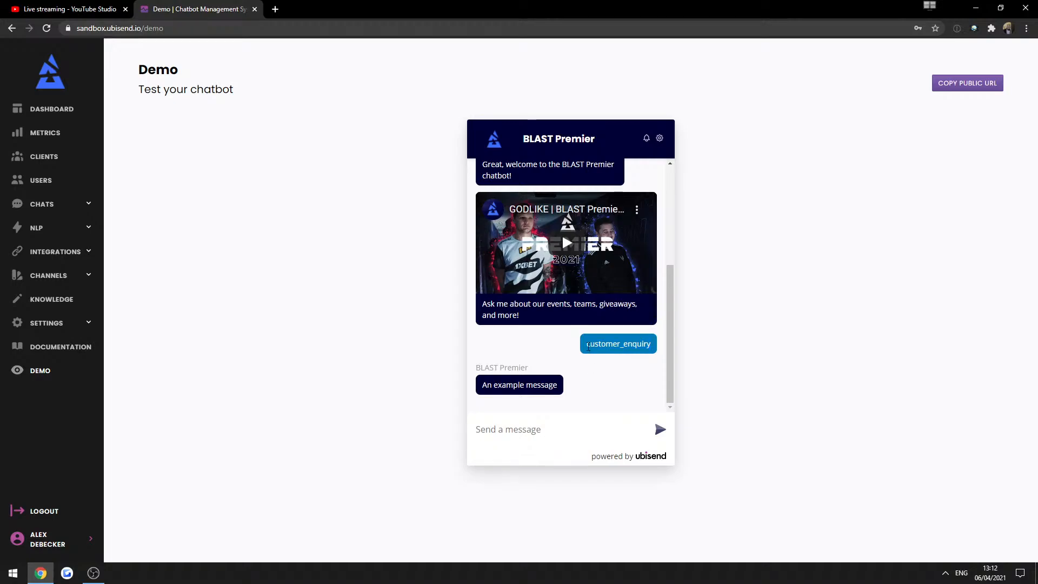
triple_click(544, 385)
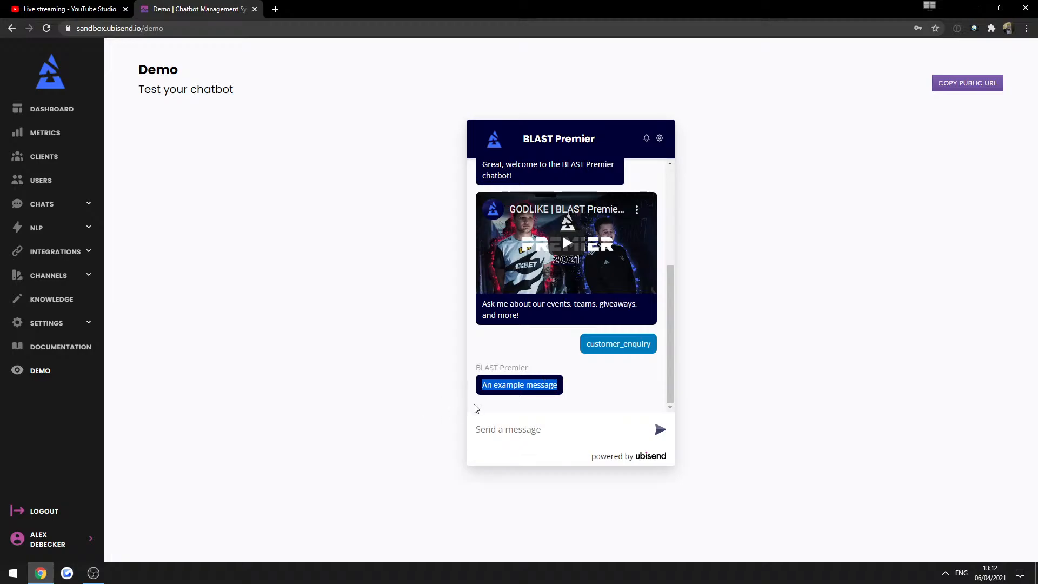
click(54, 204)
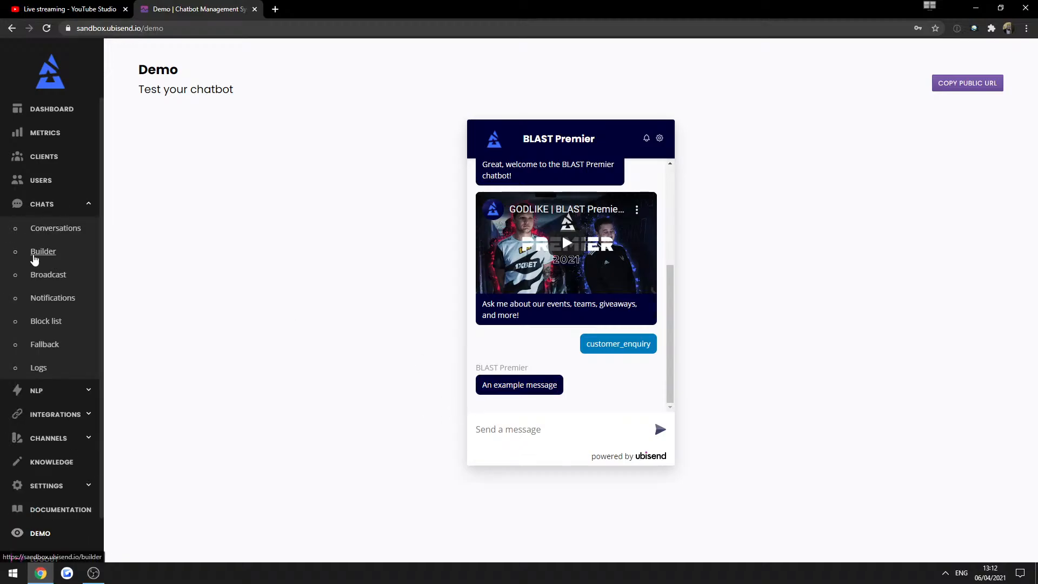
Open the Customer enquiry row from the Chats > Builder list.
click(34, 255)
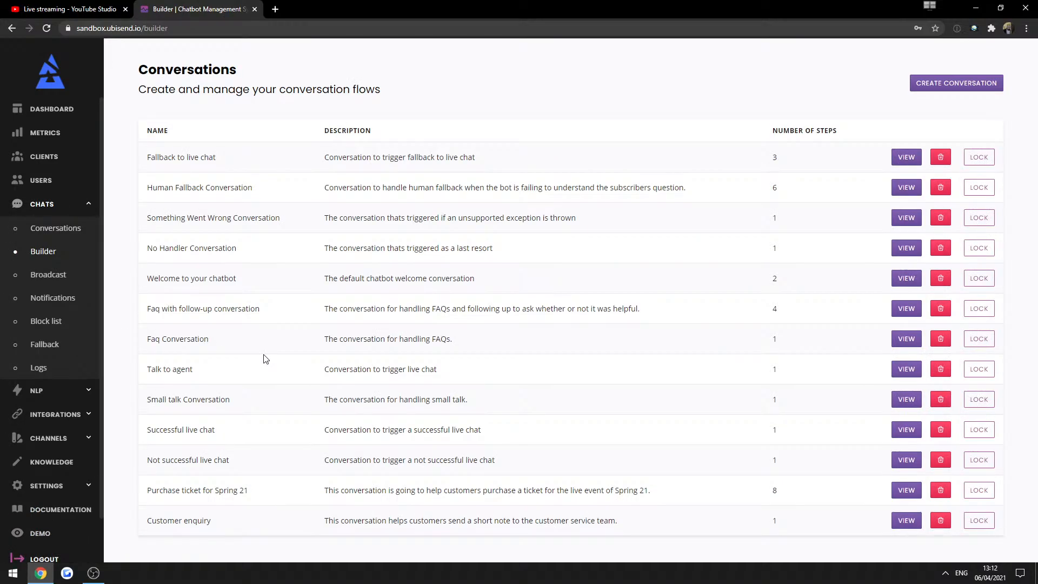
click(907, 519)
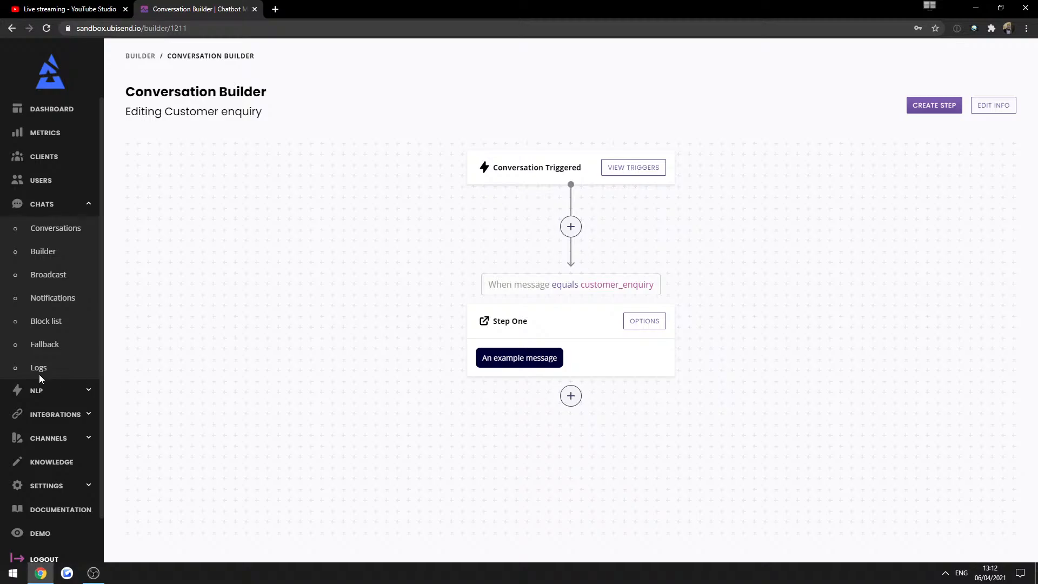
click(62, 437)
Look at the Tickets agent overview and the list of support tickets.
click(64, 276)
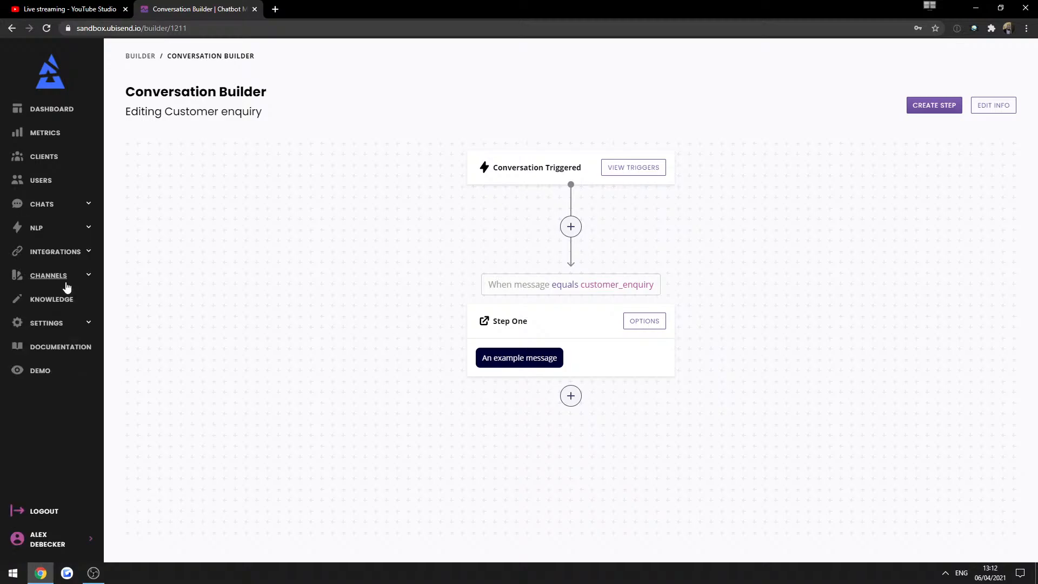
click(60, 252)
click(46, 323)
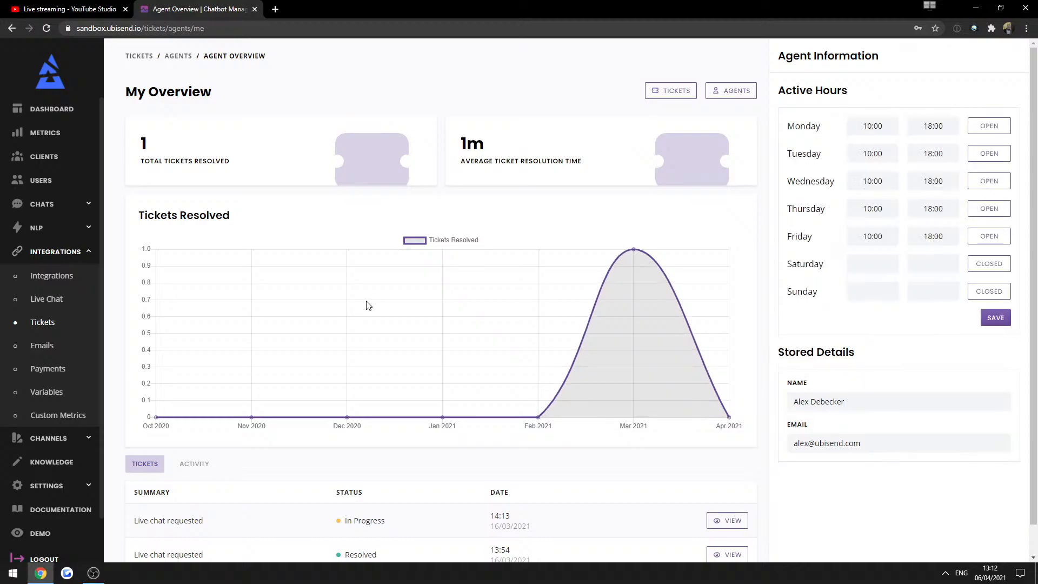
click(676, 92)
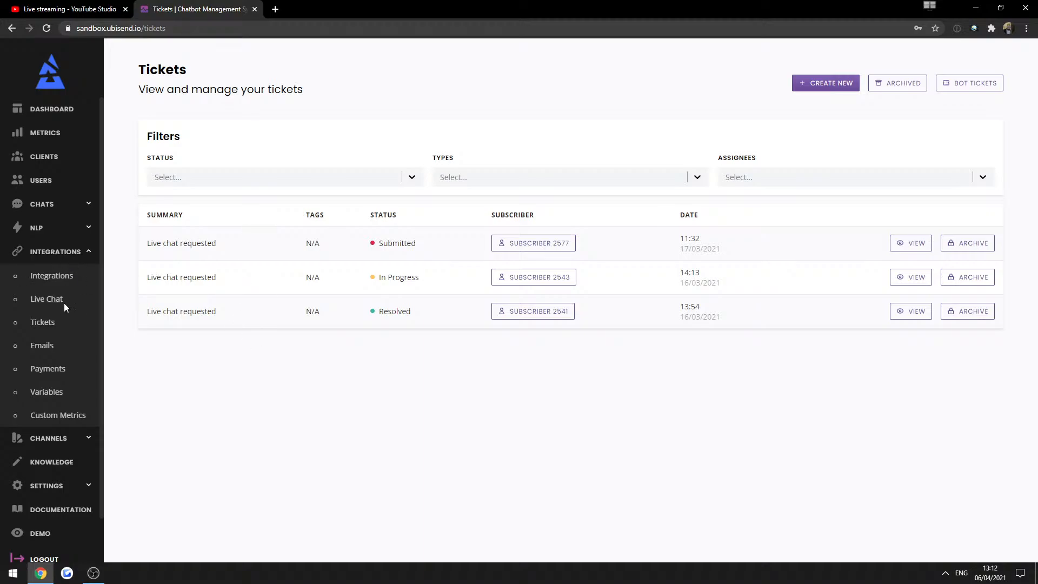
Return to Chats > Builder and open the Customer enquiry conversation.
click(49, 251)
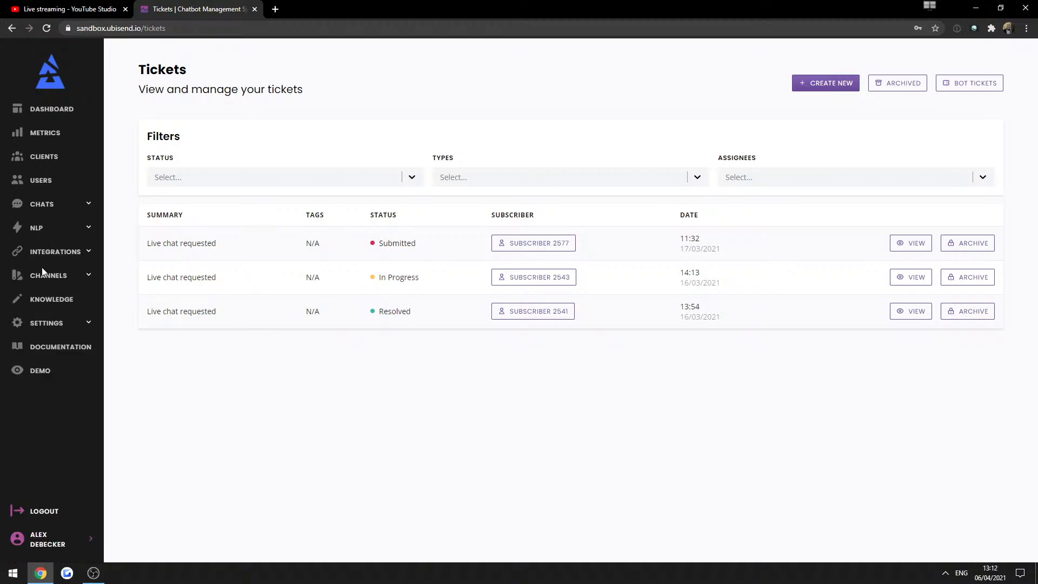
click(54, 207)
click(43, 253)
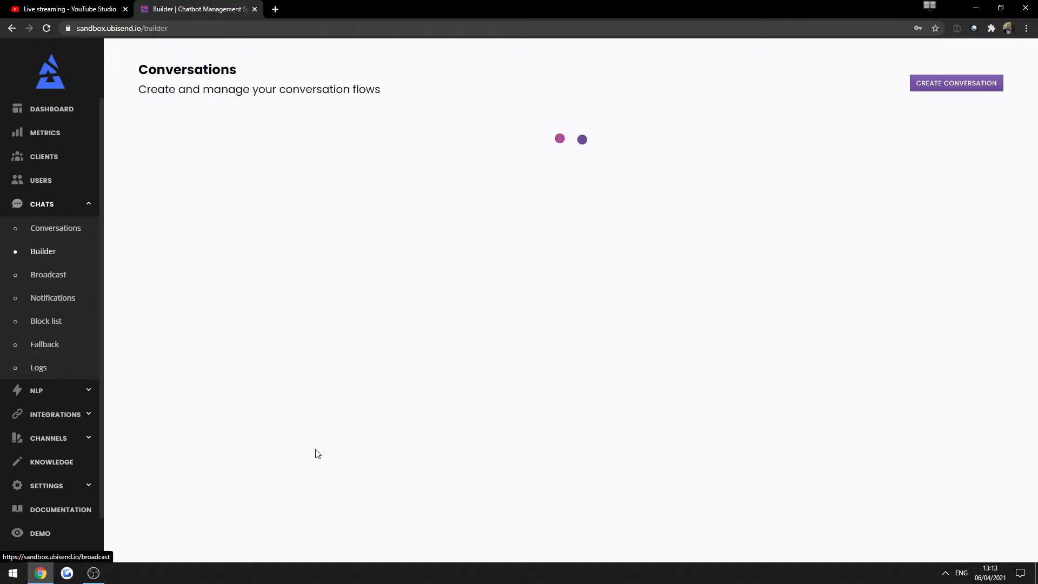
click(907, 521)
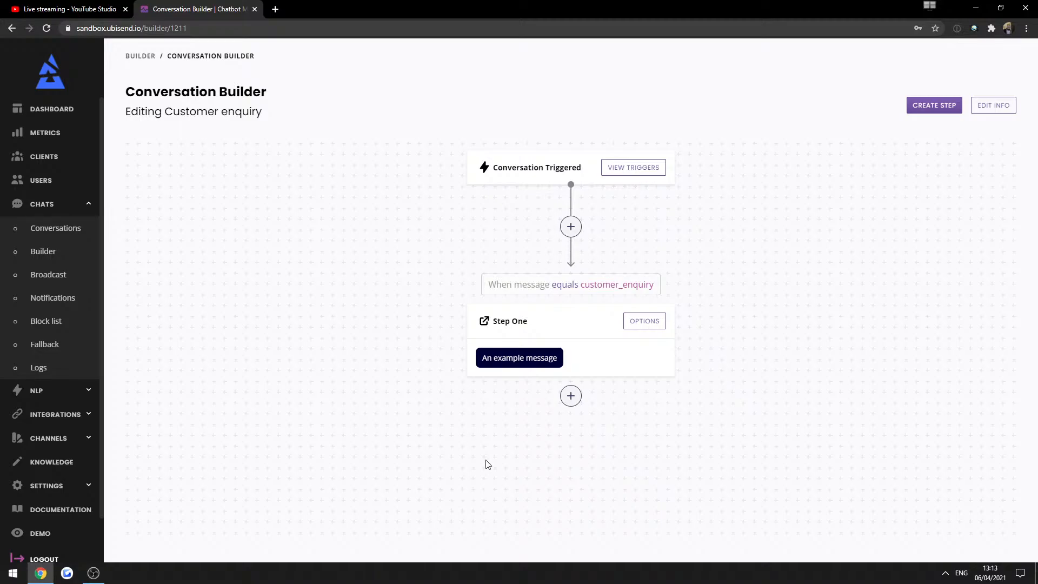
Rename Step One to 'Happy to help'.
click(644, 321)
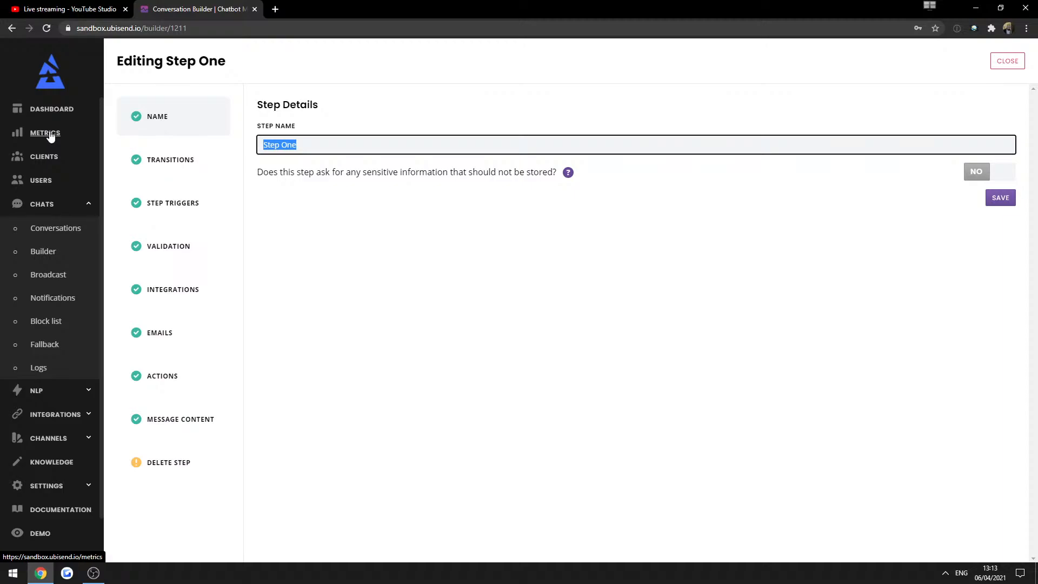
text(Happy to help)
click(1001, 197)
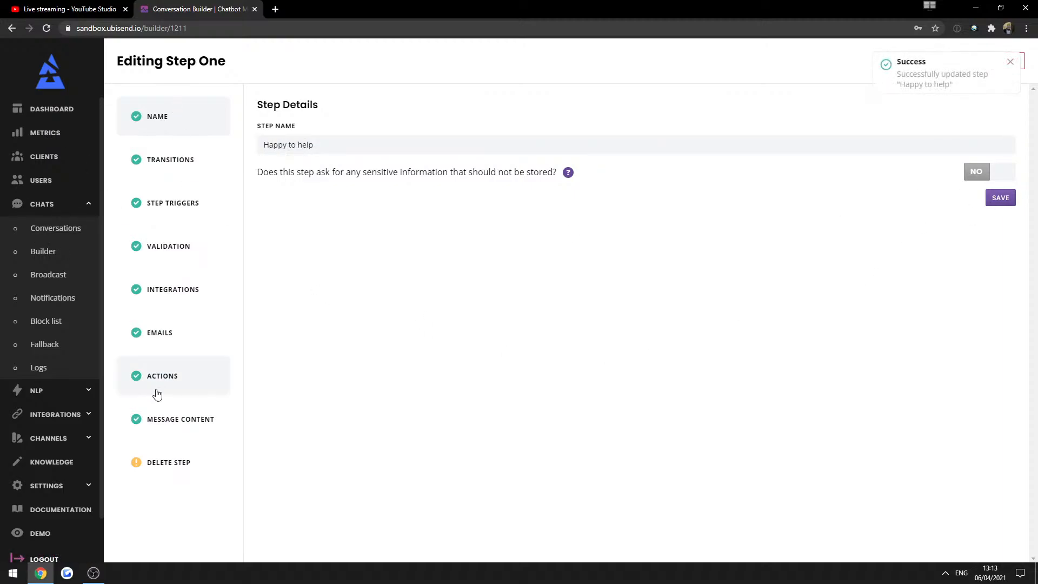
Replace its messages with 'I can take a message for you and forward it to my team.' and 'What seems to be the problem?'.
click(165, 419)
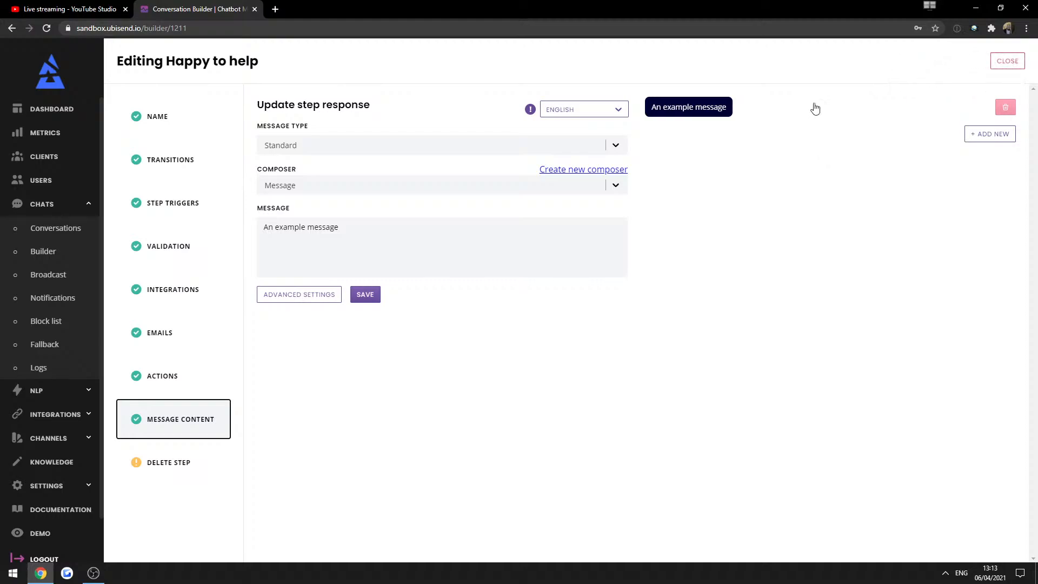
drag(404, 225, 208, 225)
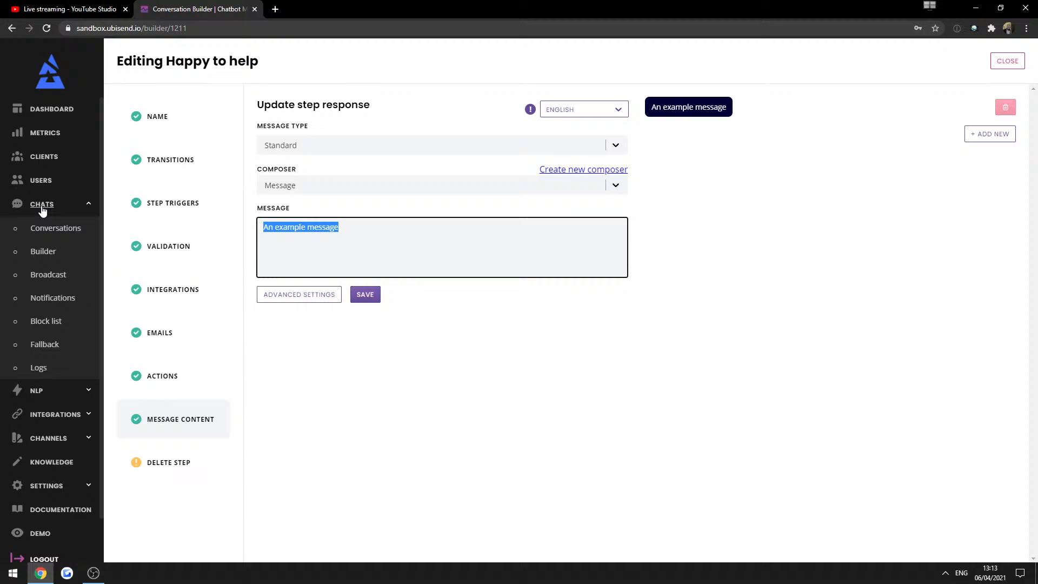
text(I can hel)
key(BackSpace)
key(BackSpace)
key(BackSpace)
text(t)
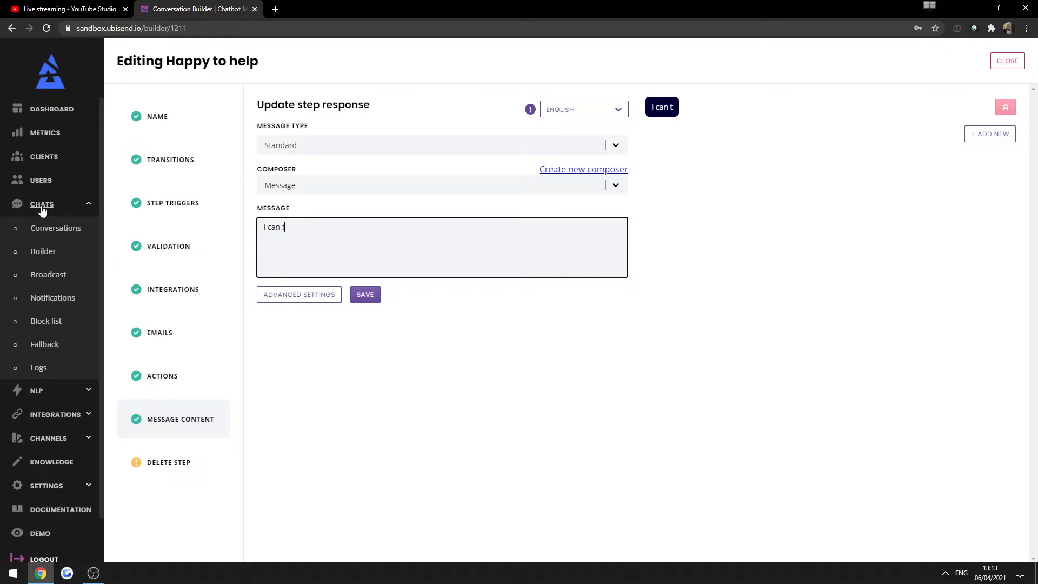
text(ake a message for yo)
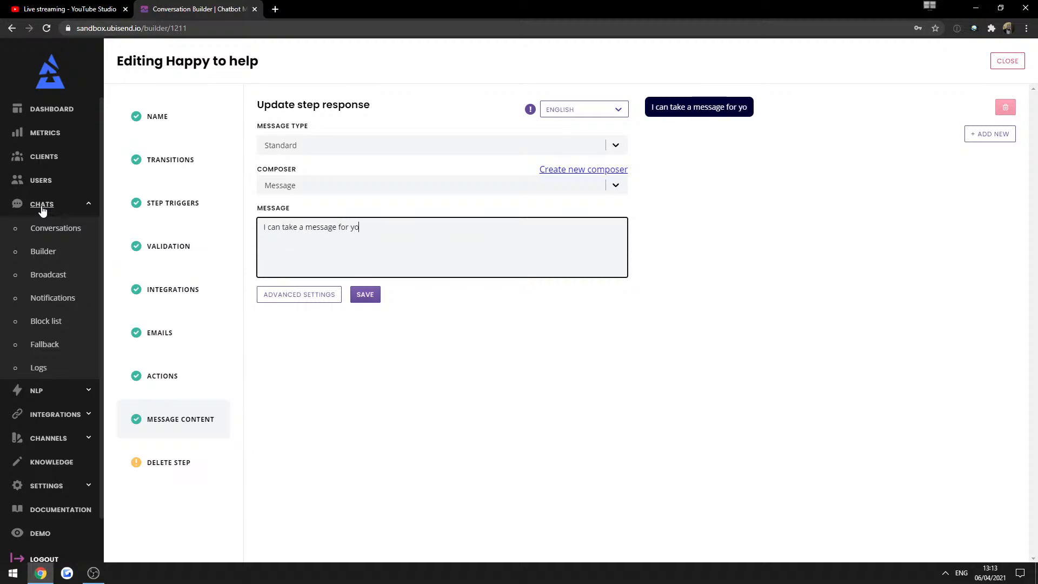
text(u and forward to)
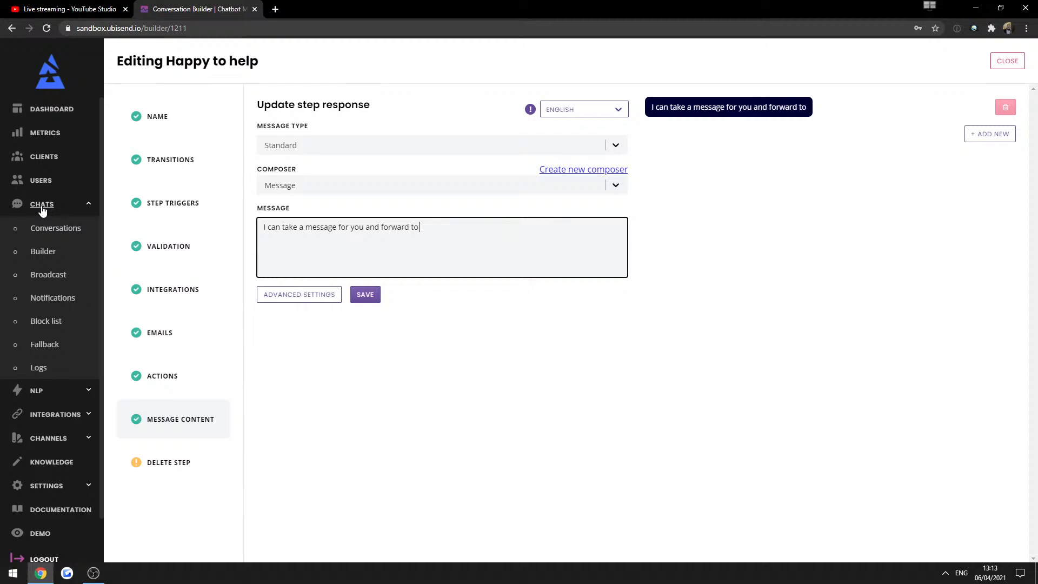
key(BackSpace)
key(BackSpace)
text(it to my team.)
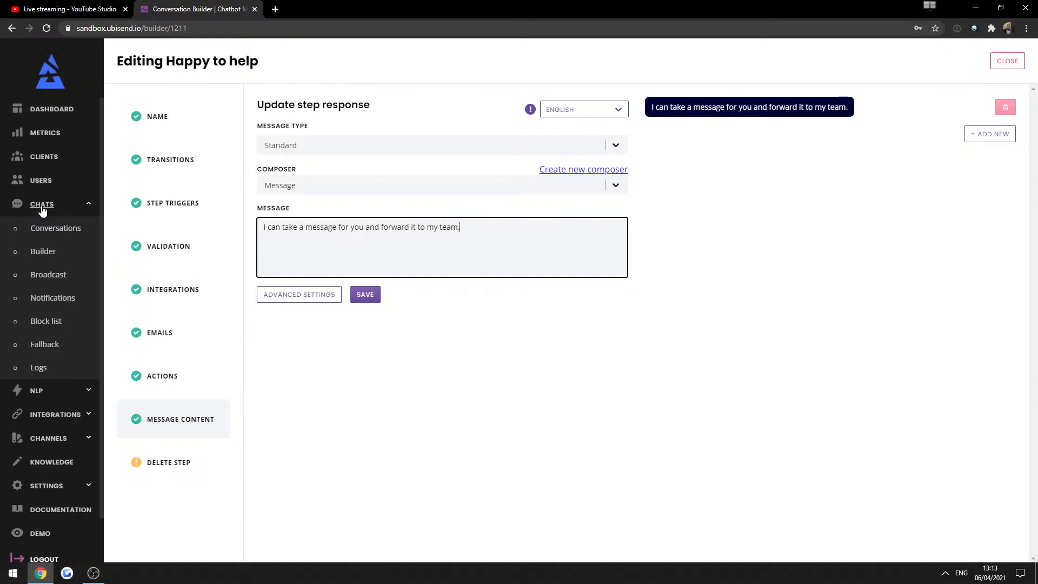
click(1006, 135)
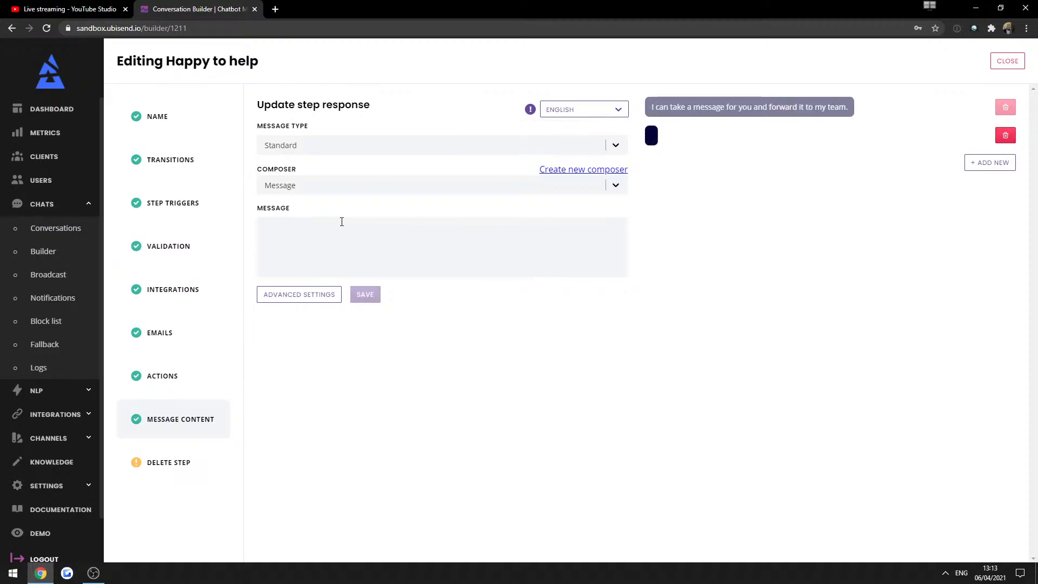
text(Fine,)
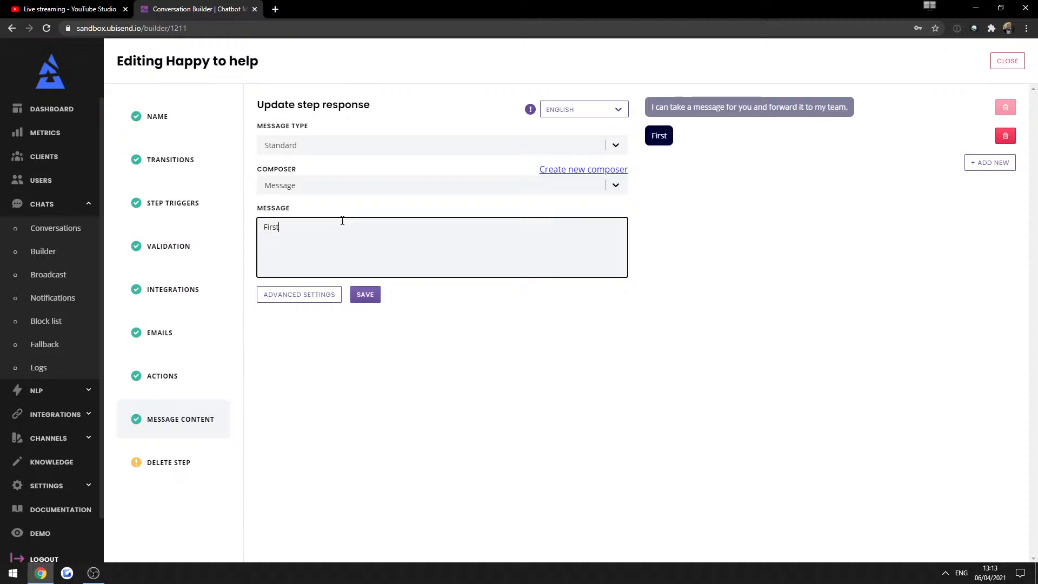
key(BackSpace)
key(BackSpace)
key(BackSpace)
key(BackSpace)
key(BackSpace)
text(What seems to b)
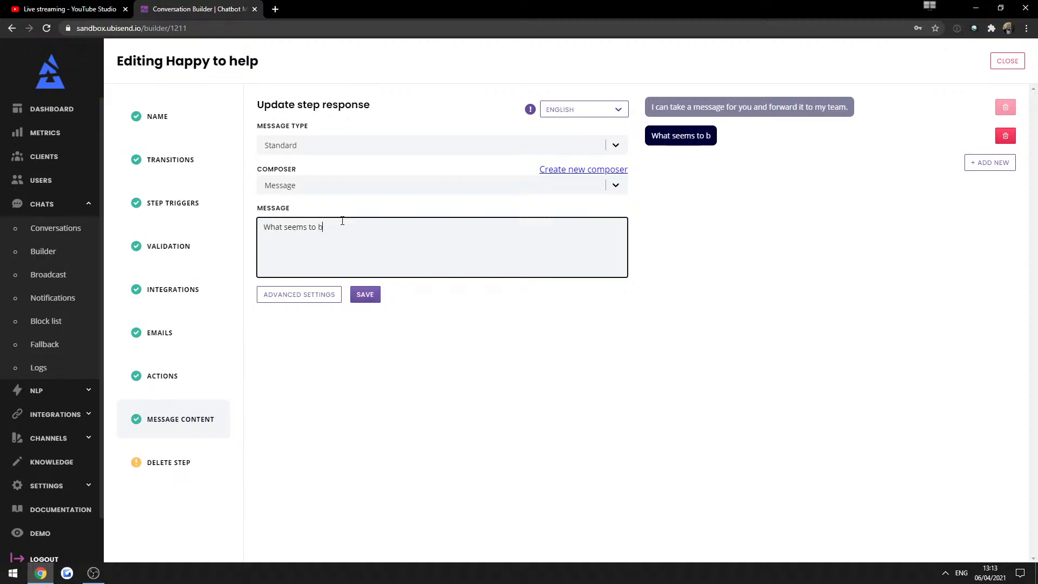
text(e the problem?)
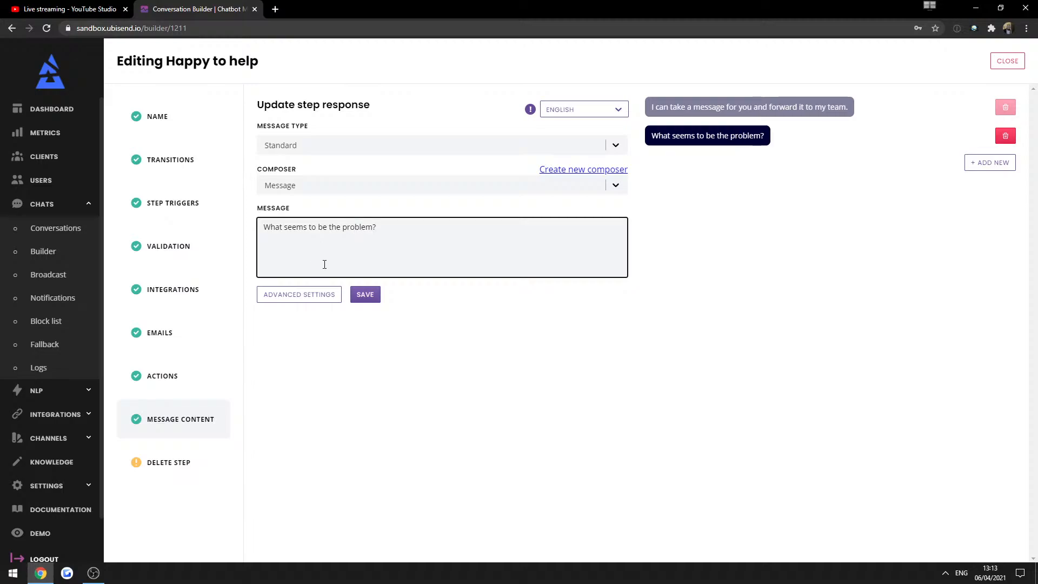
click(365, 294)
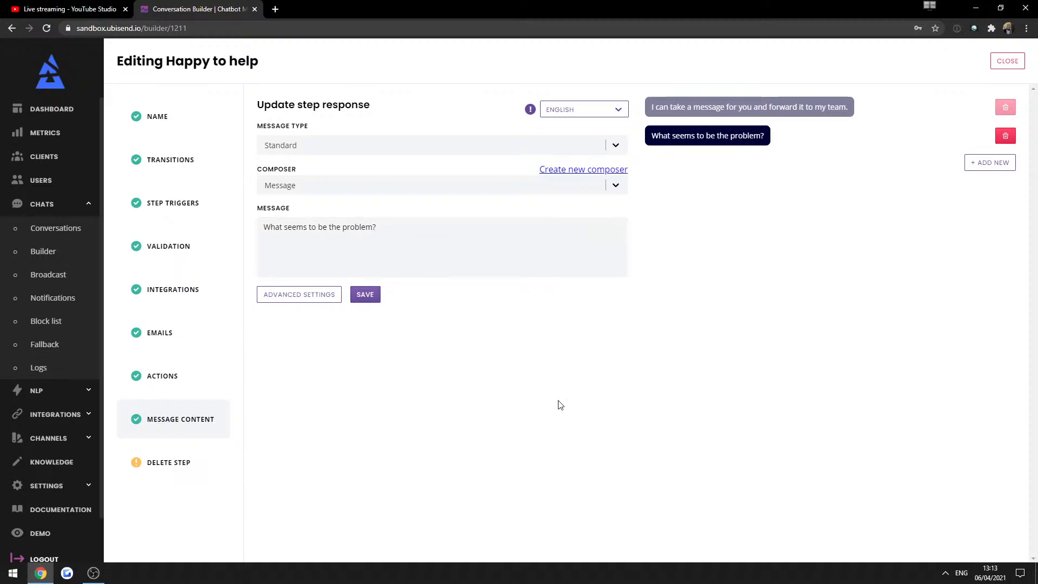
click(1008, 60)
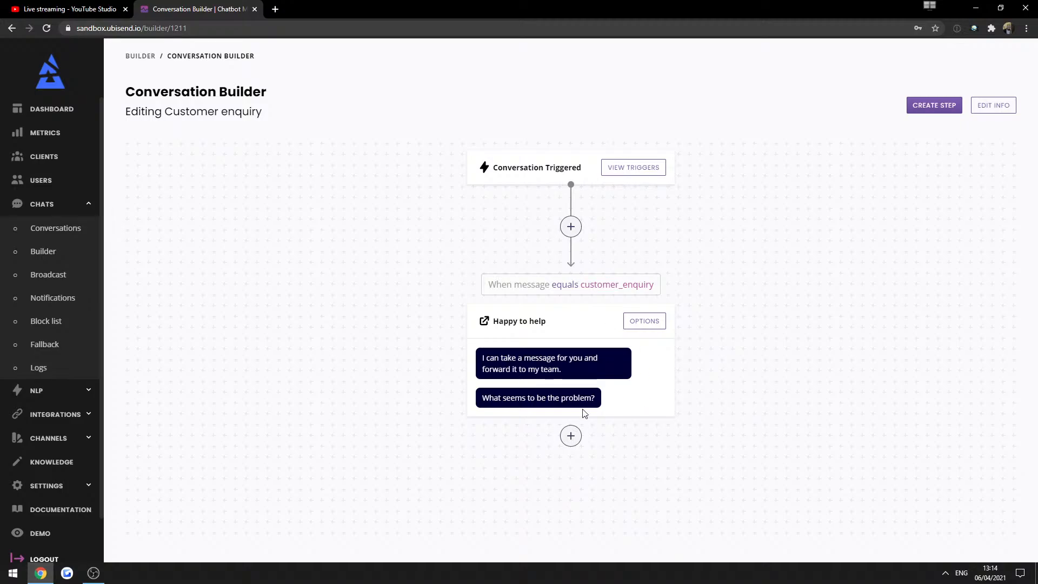
Add a new step after Happy to help titled 'Name'.
click(570, 436)
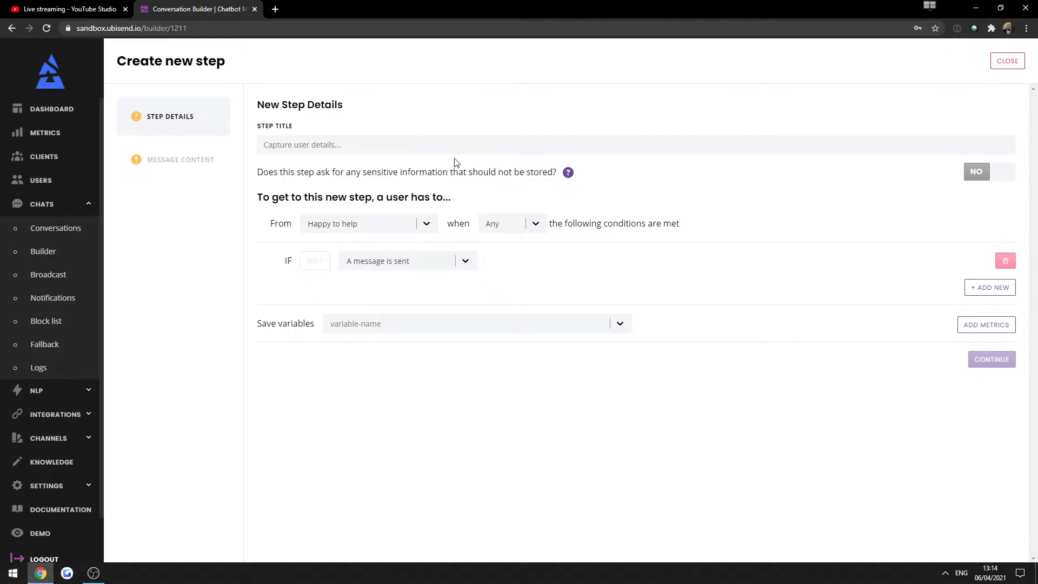
click(446, 149)
text(name)
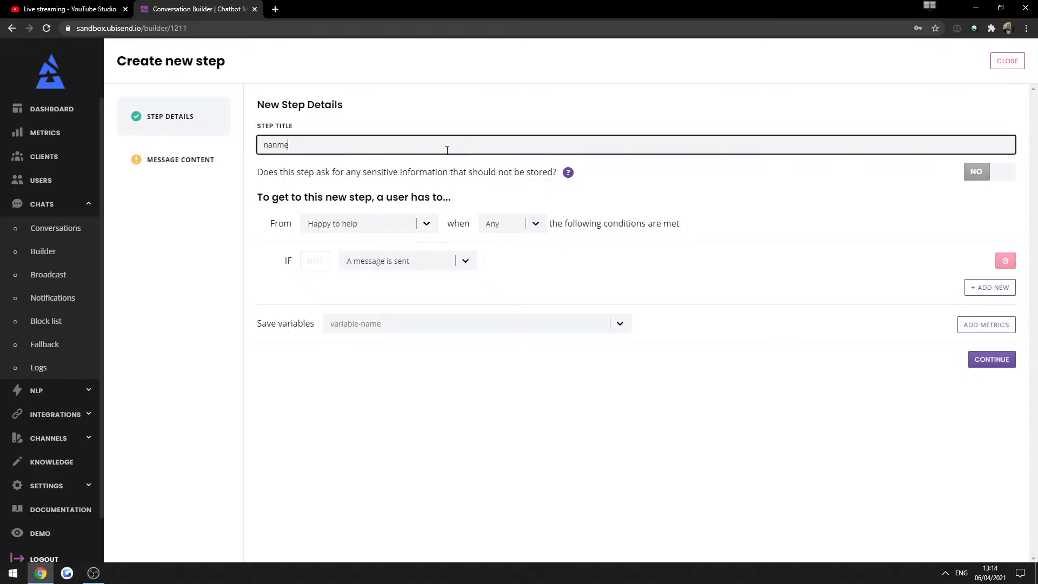
key(ctrl+a)
text(Name)
click(1000, 361)
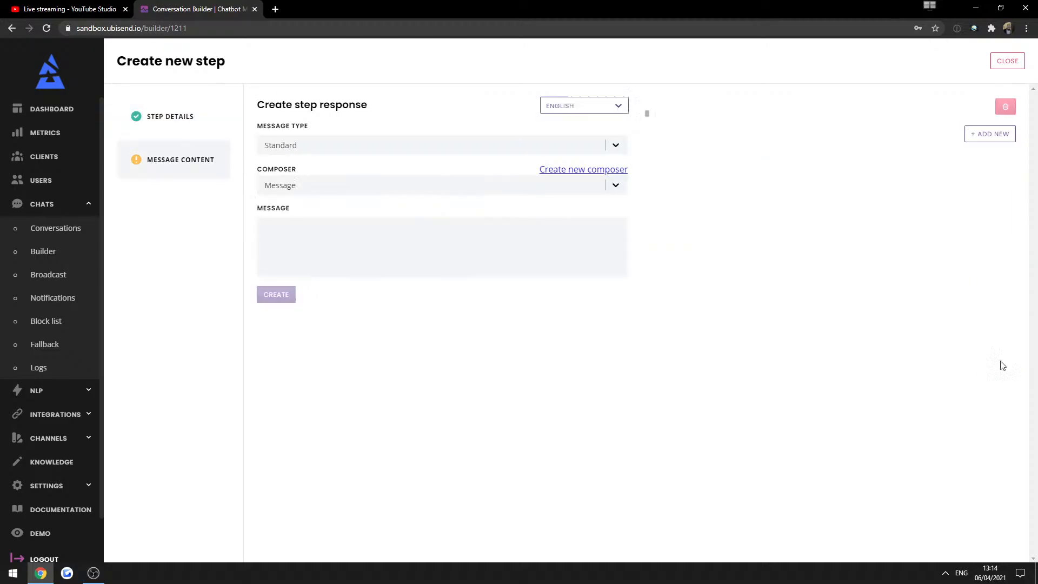
Give it messages 'Thank you, noted.' and 'So my team can reach out to you, I will also need a few personal details.'.
click(466, 248)
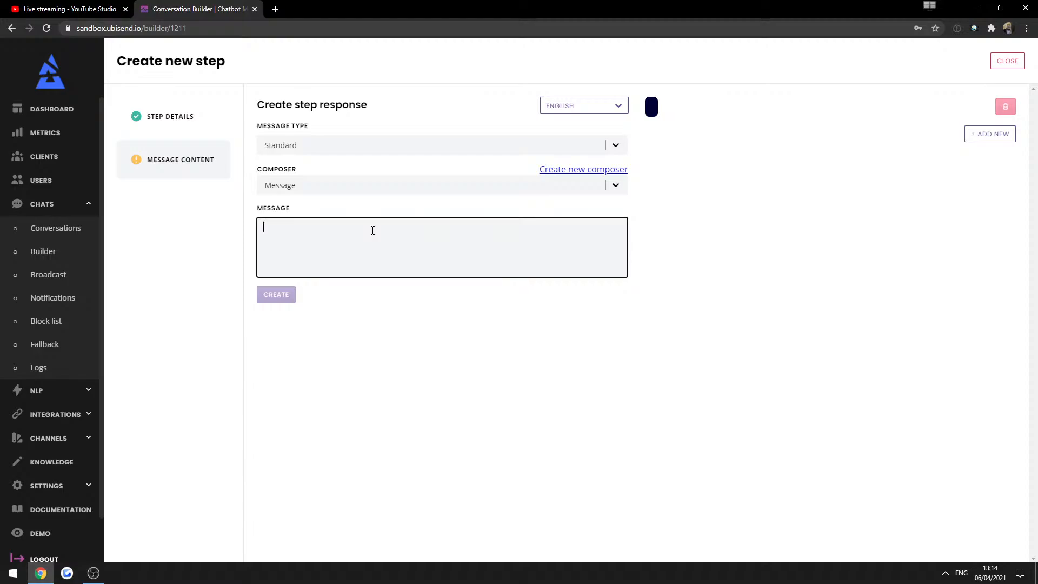
text(Hello)
key(ctrl+a)
text(Th)
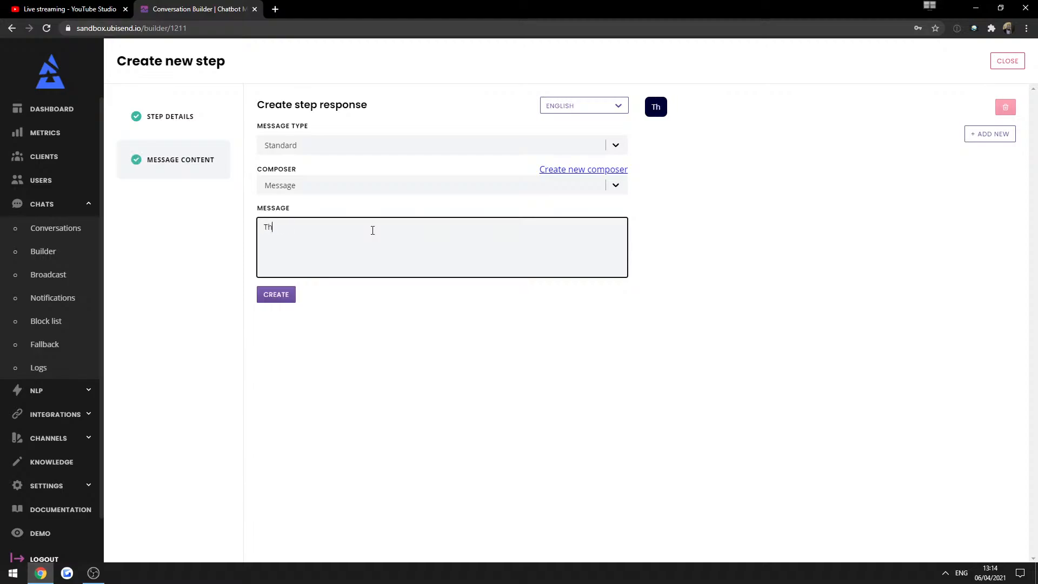
text(ank you, n)
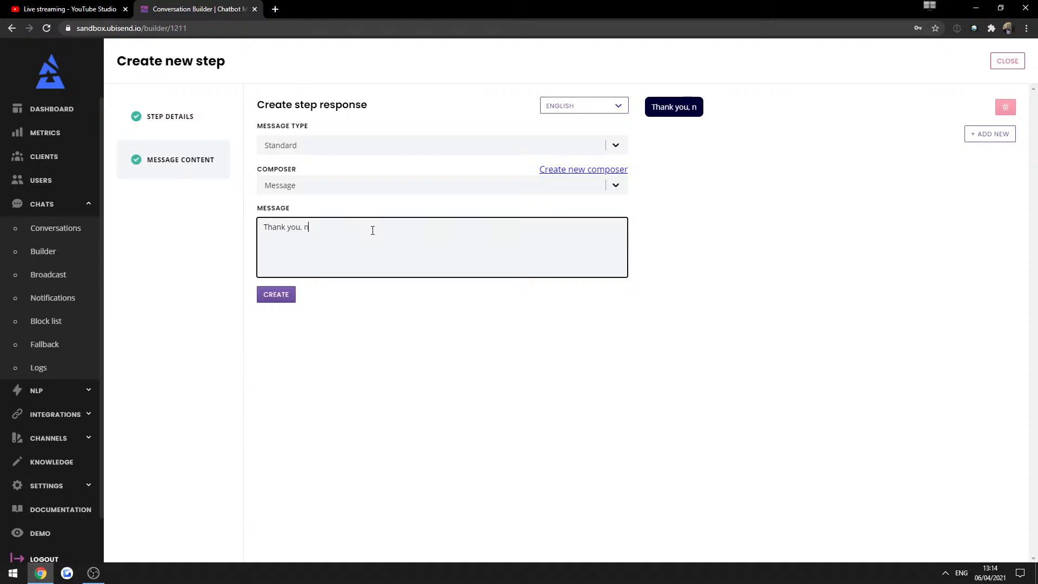
text(oted.)
click(993, 133)
click(430, 230)
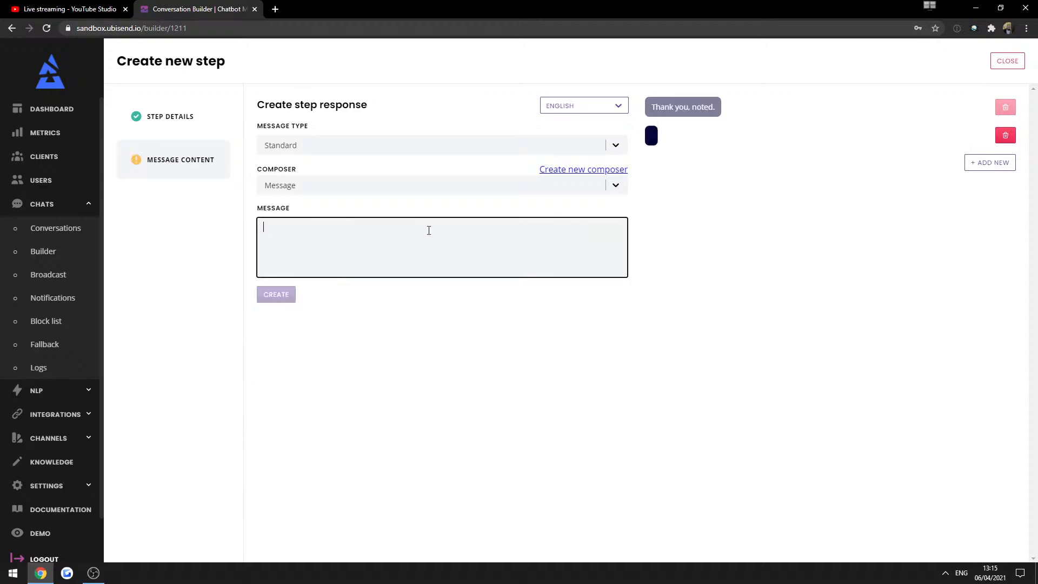
text(Wh)
key(BackSpace)
key(BackSpace)
text(C)
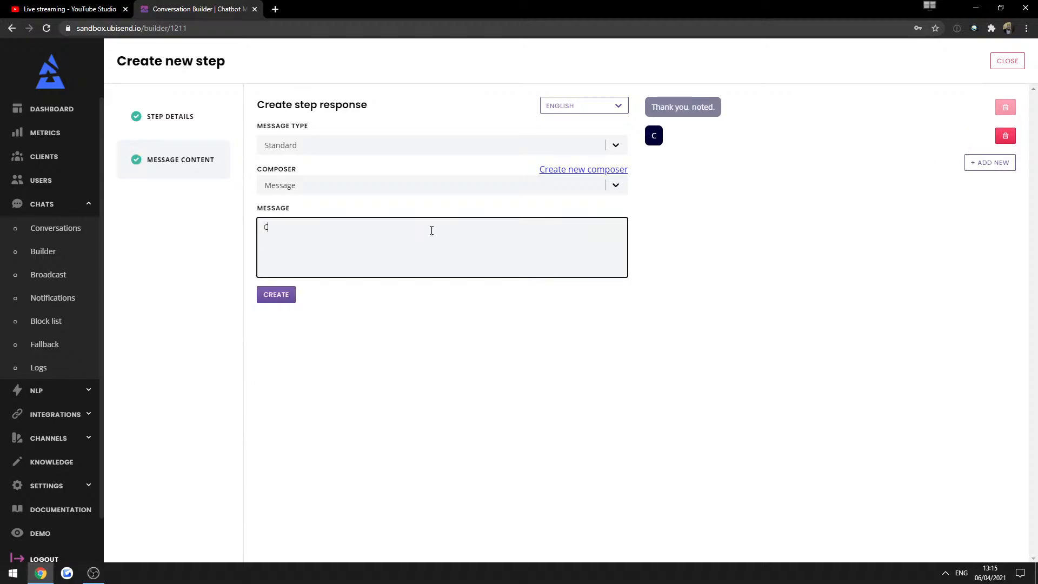
key(BackSpace)
text(Wh)
key(BackSpace)
key(BackSpace)
text(So my team can )
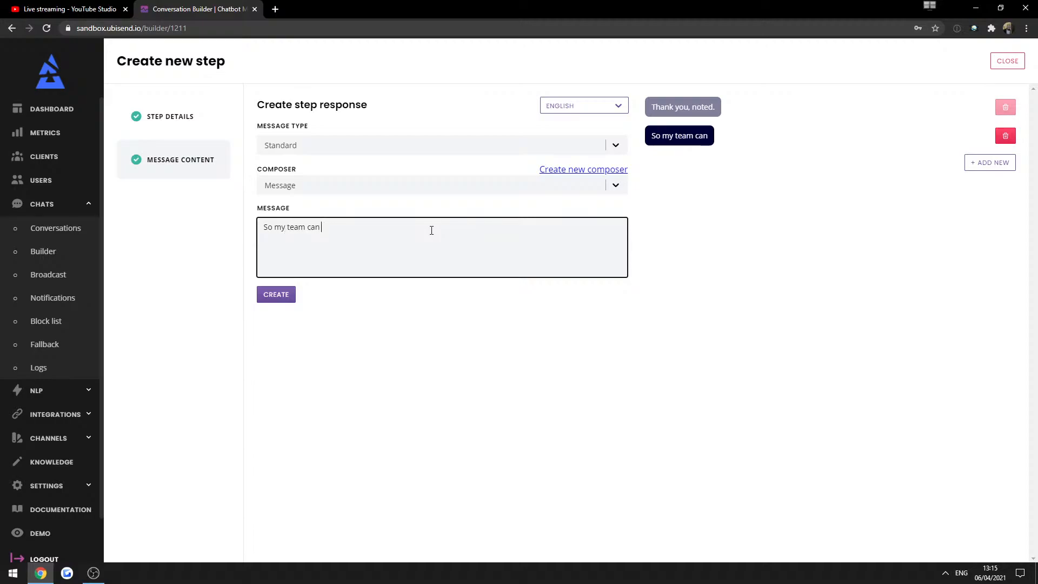
text(reach out to you)
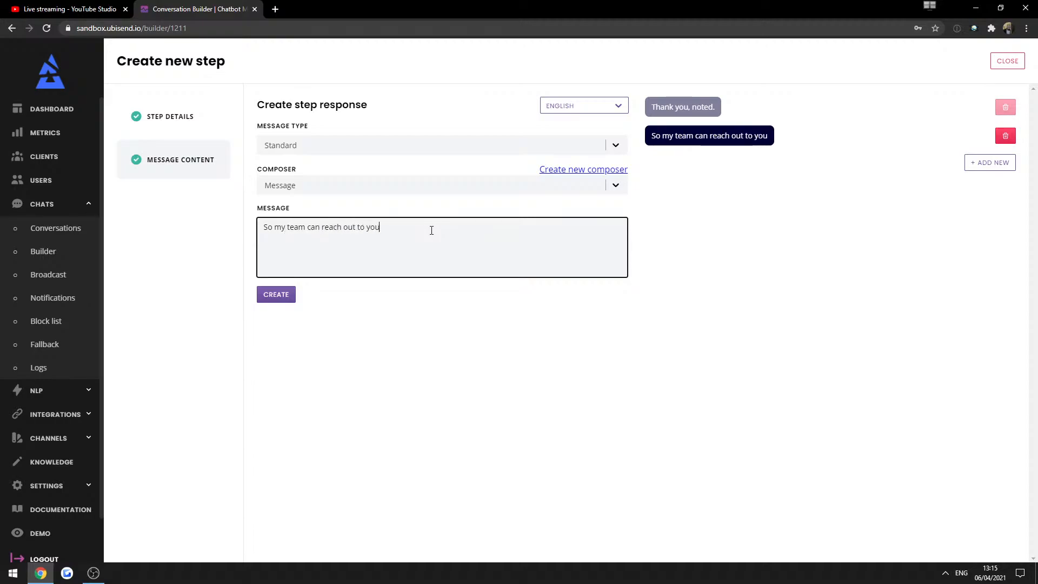
text(, I will )
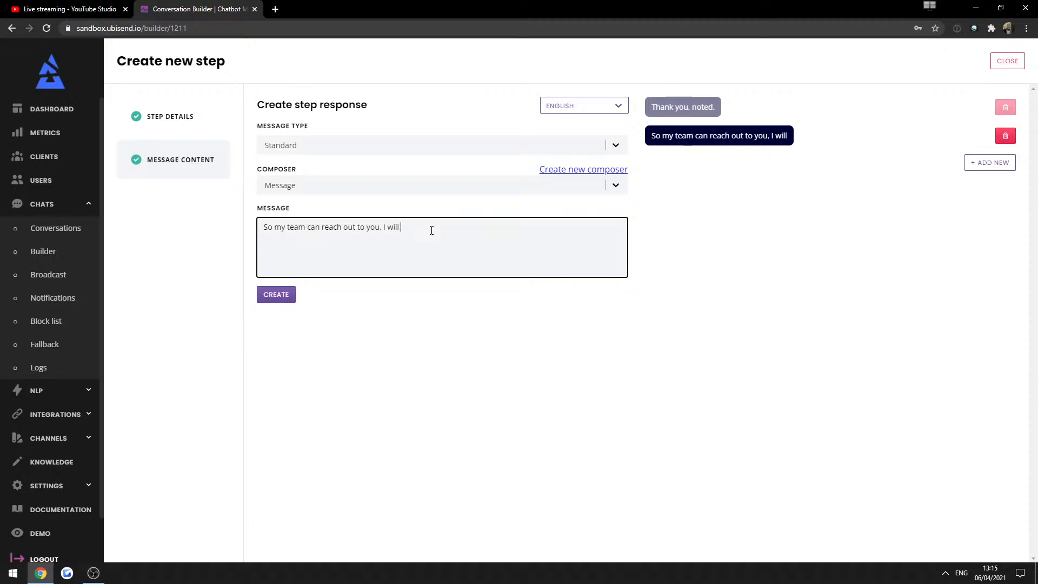
text(also need a few )
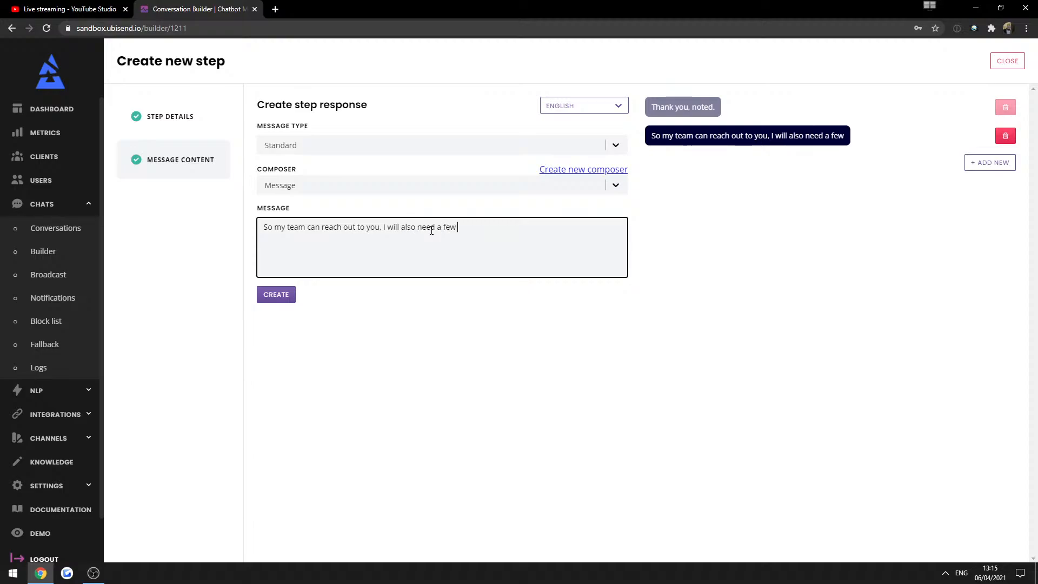
text(personal details.)
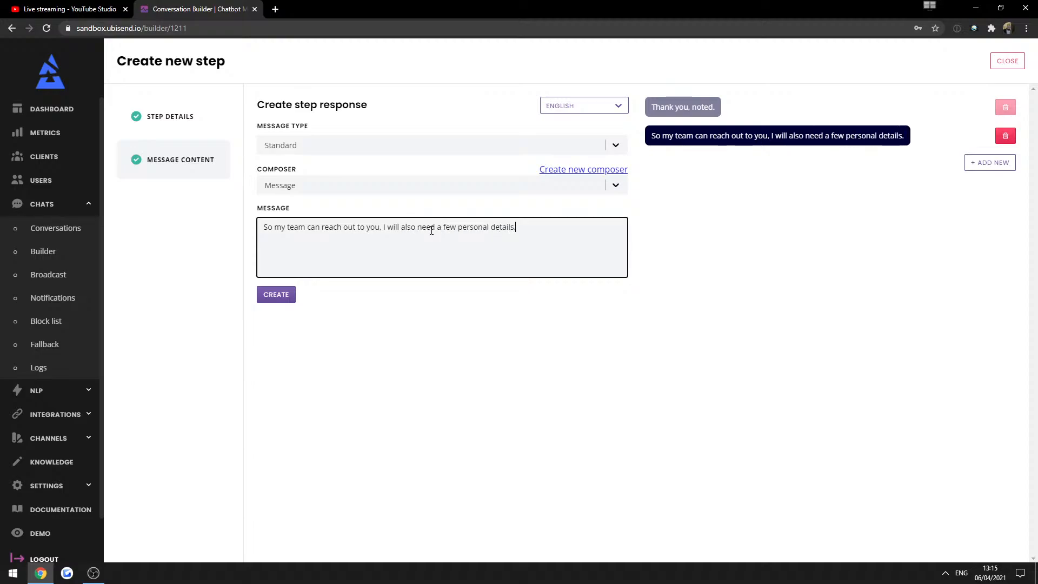
Add a third message, 'What is your name?', and create the Name step.
click(1001, 165)
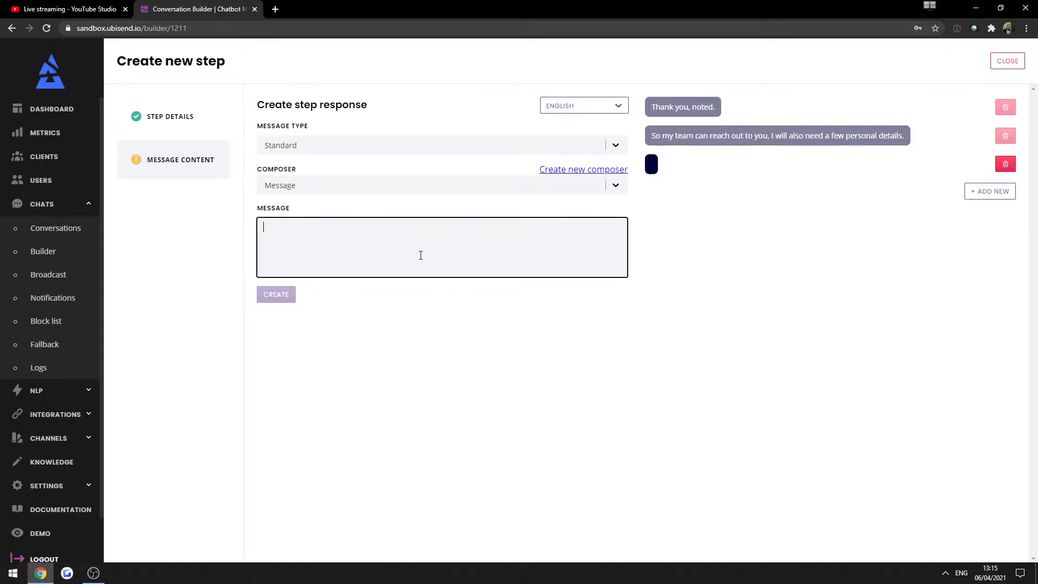
text(What is your)
text(name?)
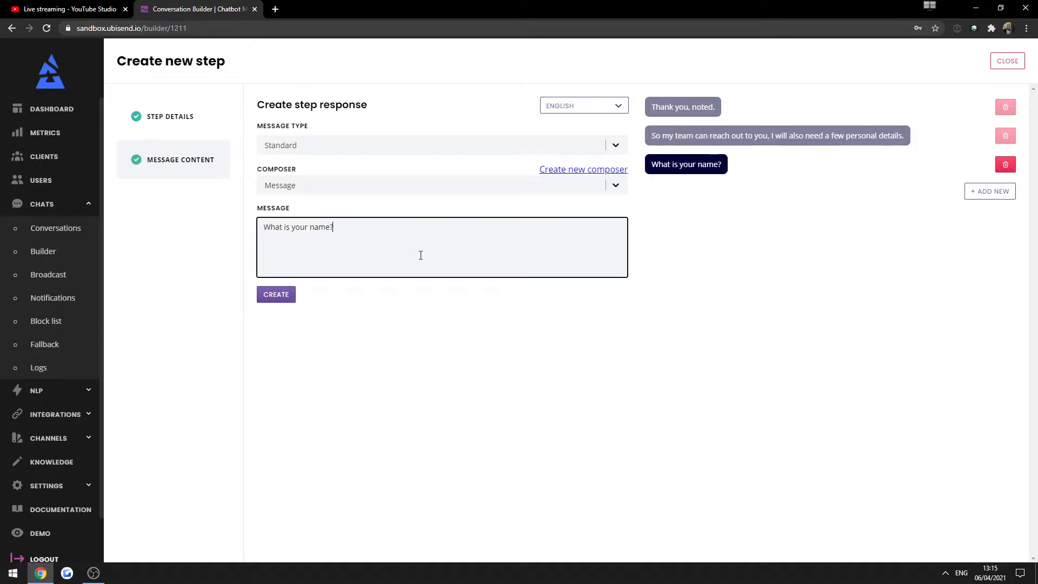
click(275, 294)
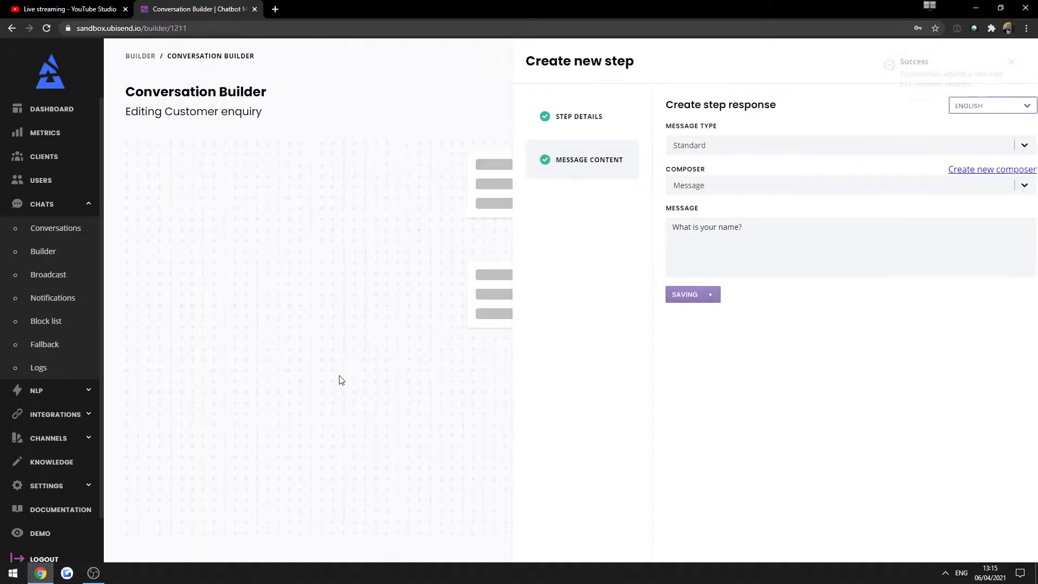
scroll(457, 290, down, 3)
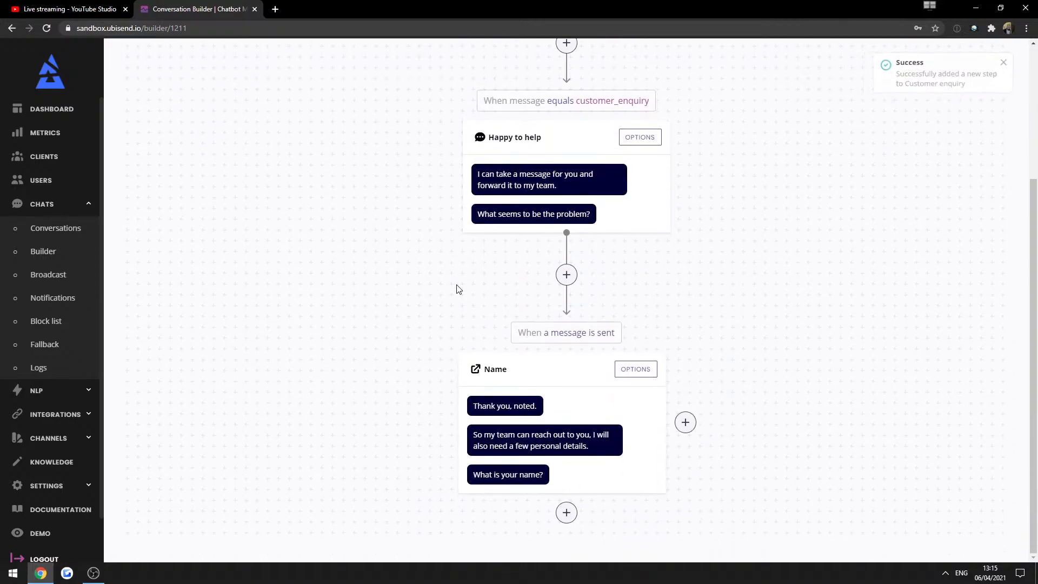
Insert a step titled 'Email' below the Name step and continue to its message content.
click(567, 514)
click(393, 141)
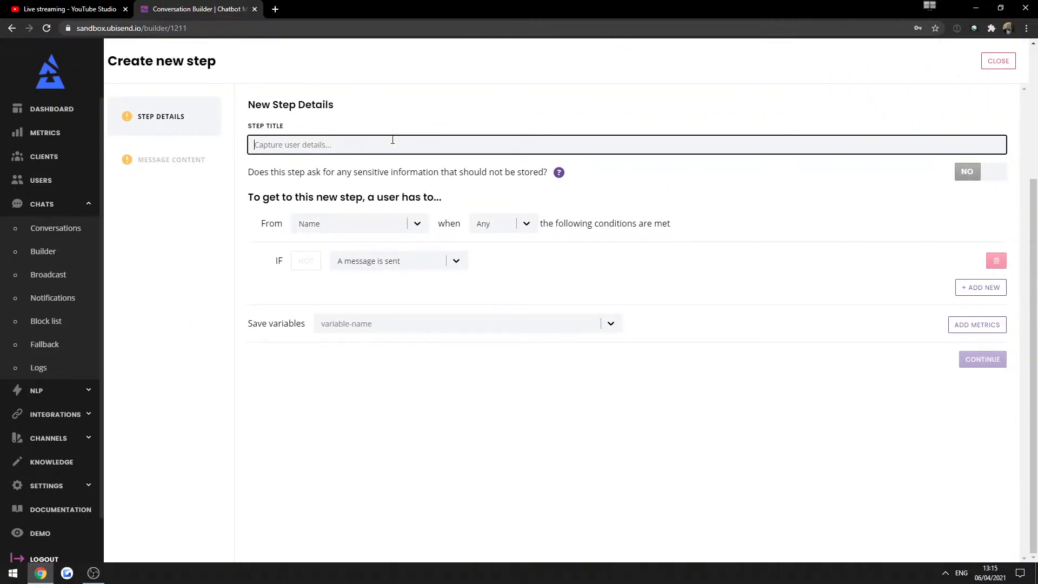
text(Email)
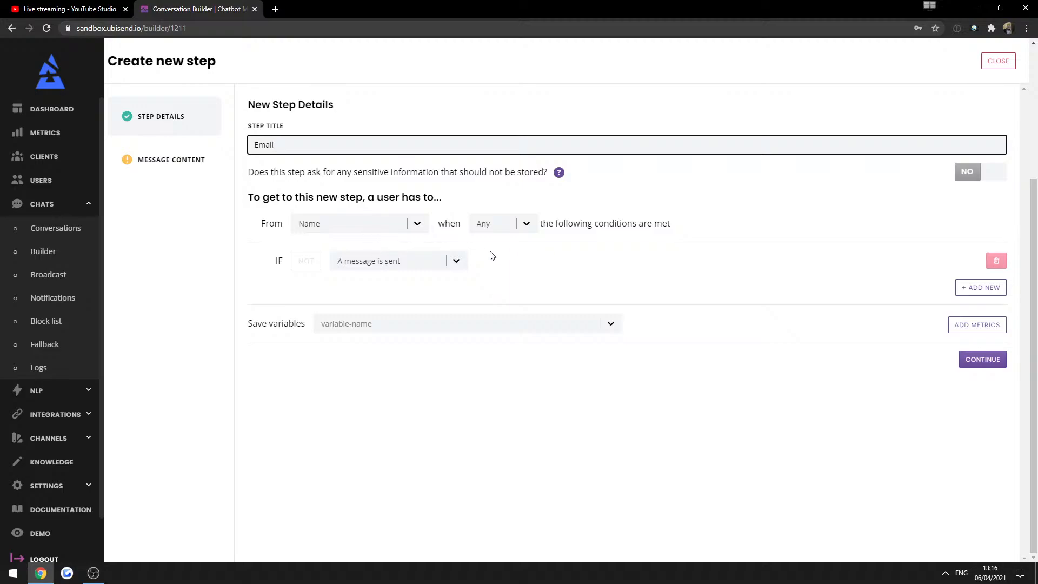
click(511, 269)
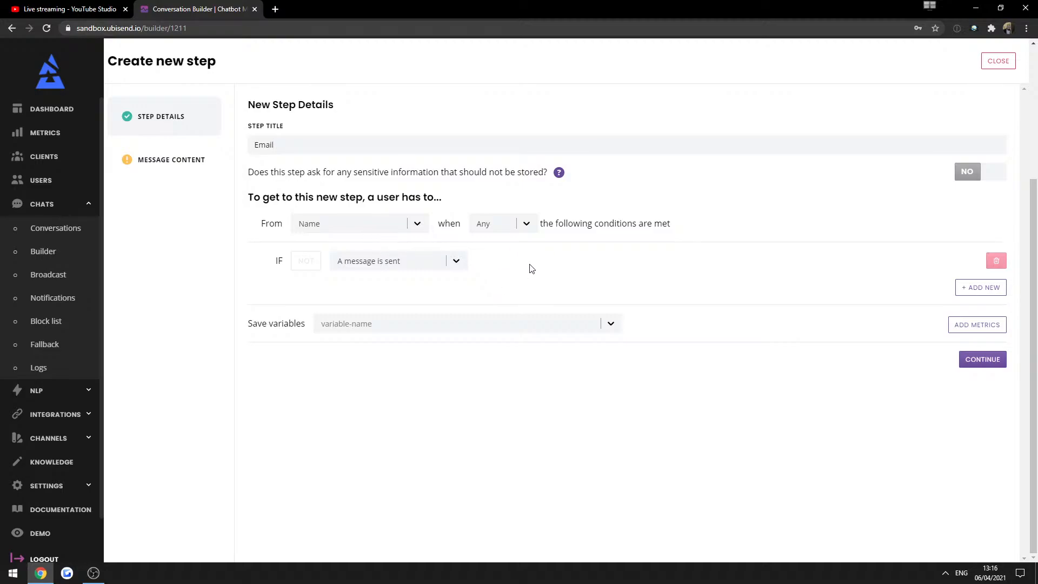
click(970, 360)
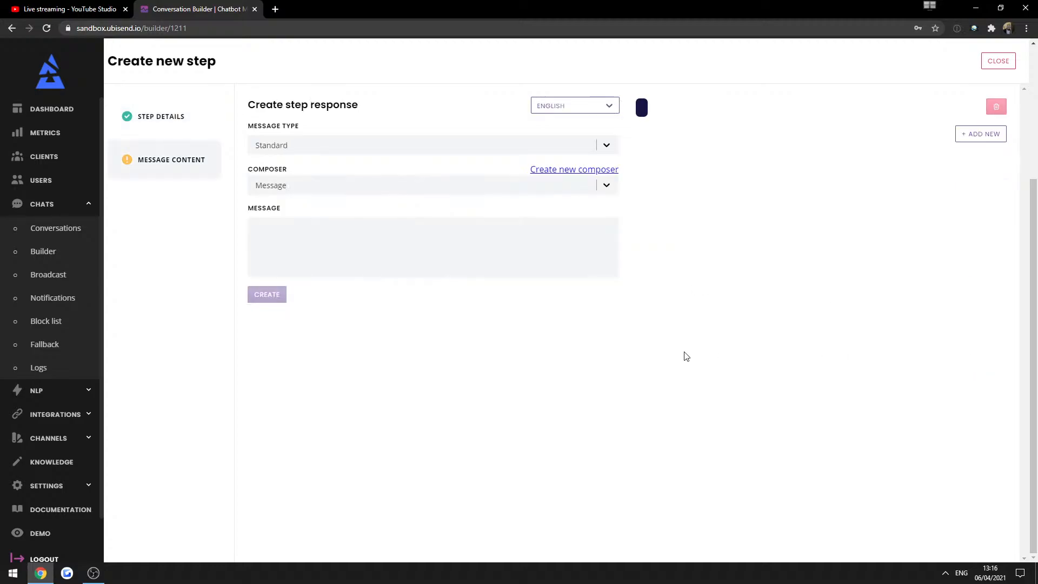
Write the first message 'Thank you, {{firstname}}.' using the firstname variable.
click(317, 234)
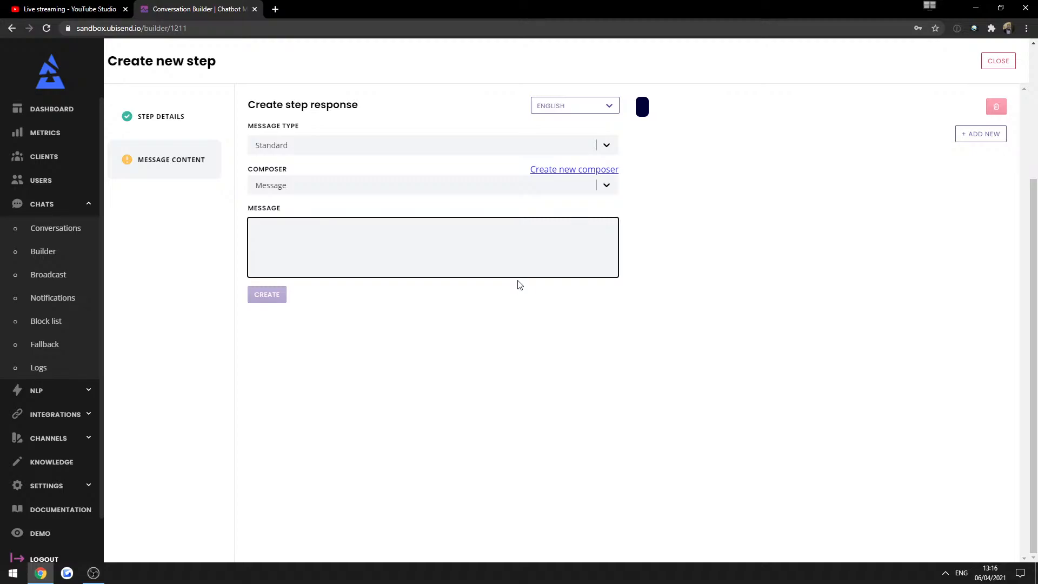
text(Thank you )
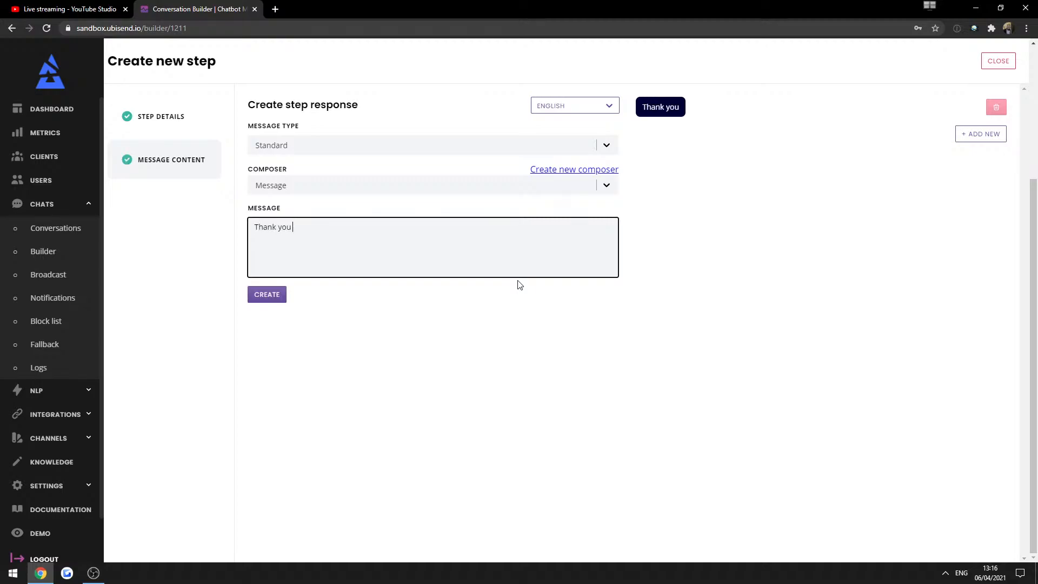
text(, {{)
click(324, 308)
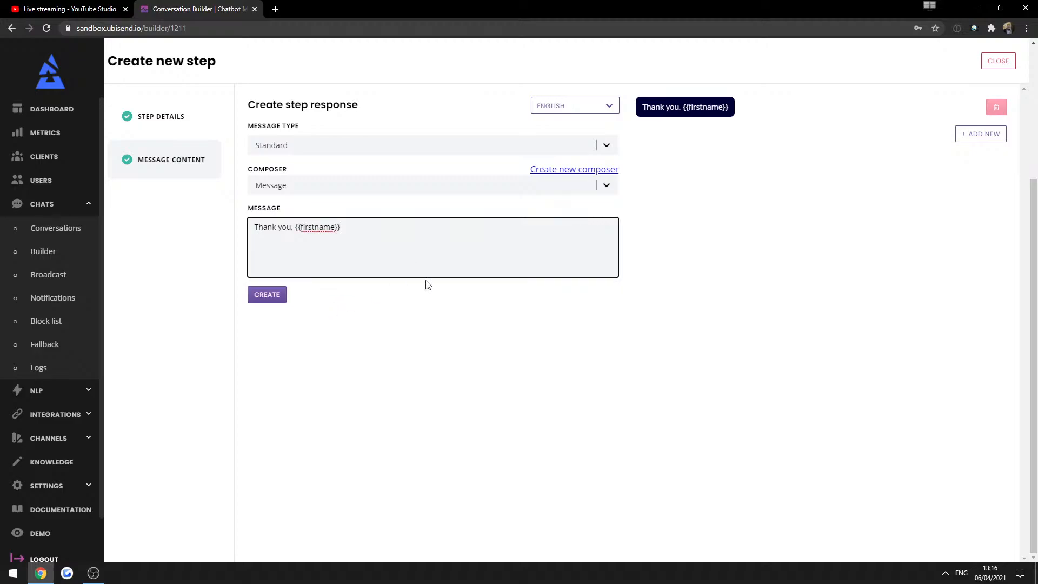
text(.)
Add 'Finally, what is your email address? Our team will use it to contact you back.' and create the step.
click(981, 134)
click(264, 259)
text(Final)
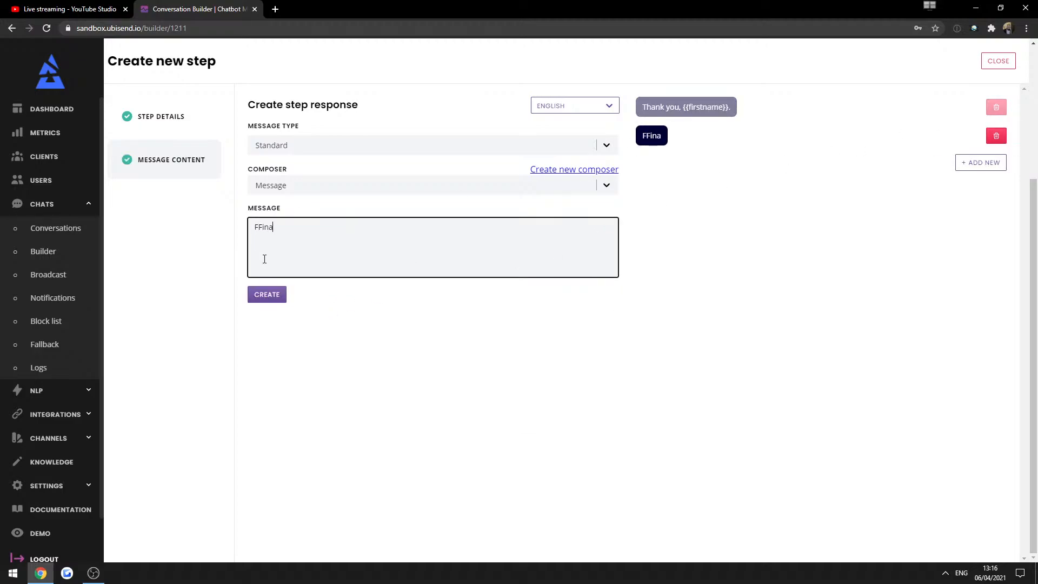
key(ctrl+a)
text(Finally, what is yourr email)
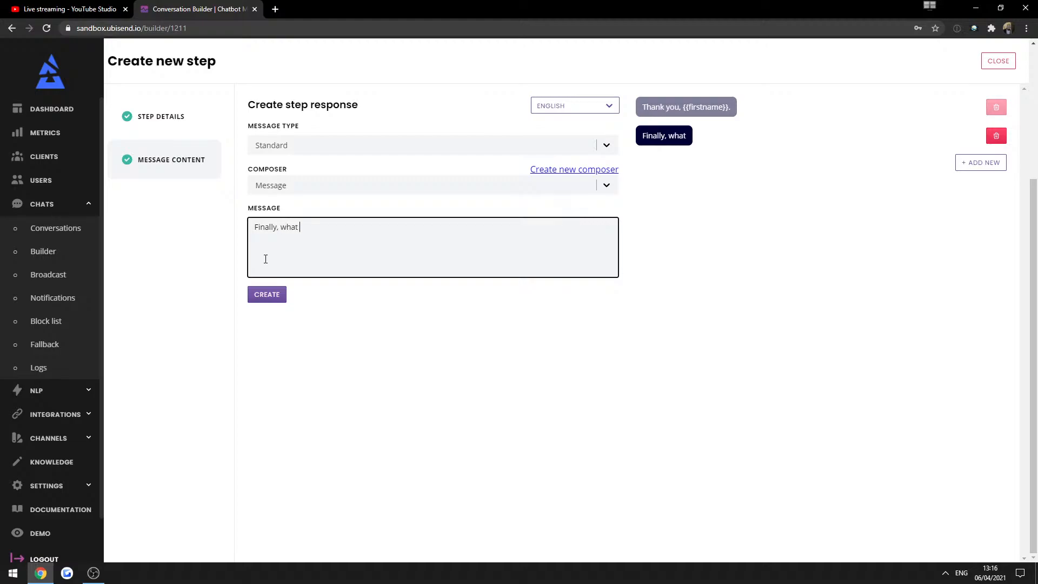
key(BackSpace)
key(BackSpace)
key(BackSpace)
key(BackSpace)
key(BackSpace)
key(BackSpace)
key(BackSpace)
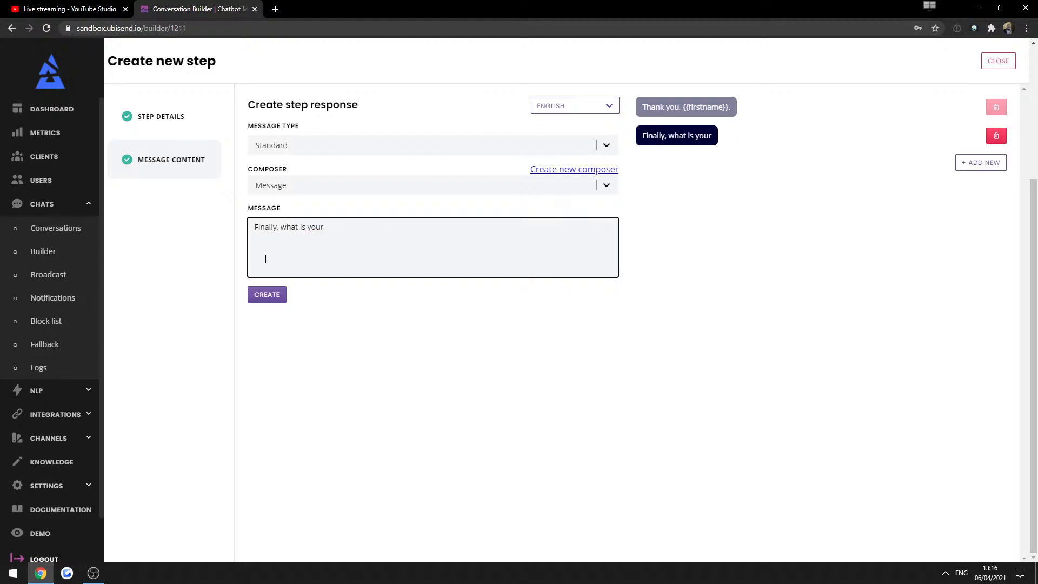
text(email address?)
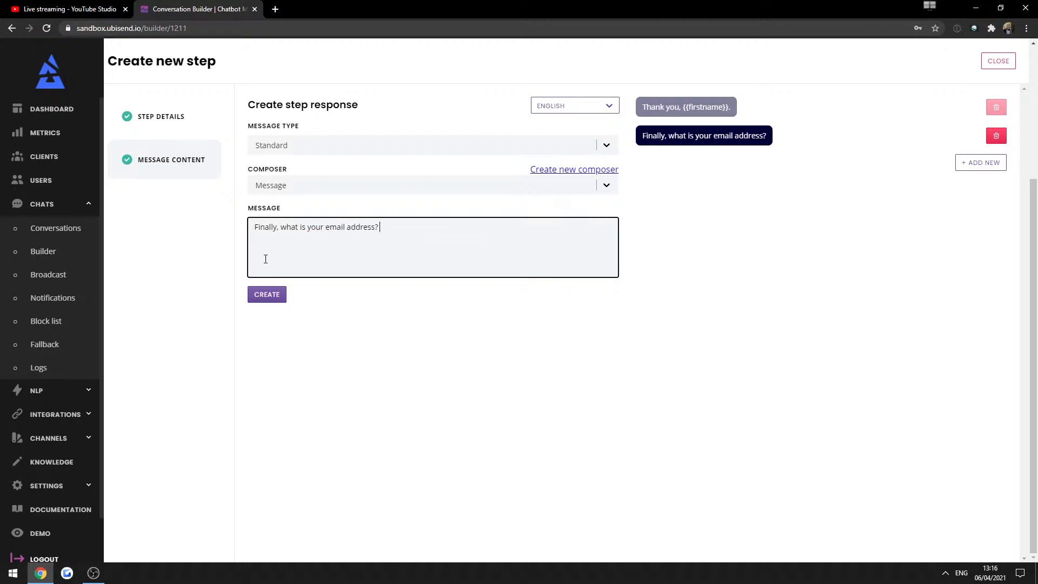
text( Our team will use it)
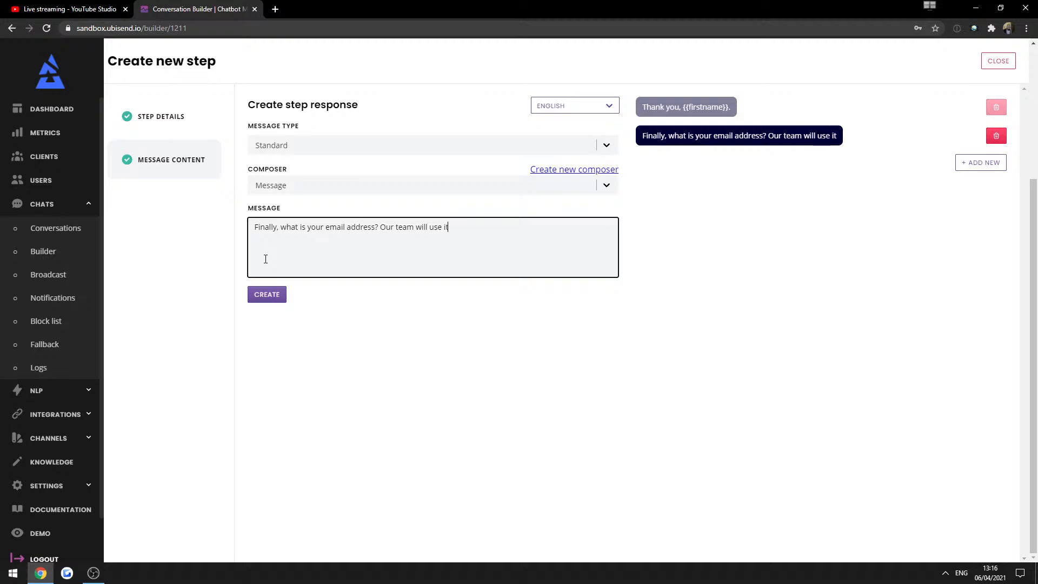
text( to contac)
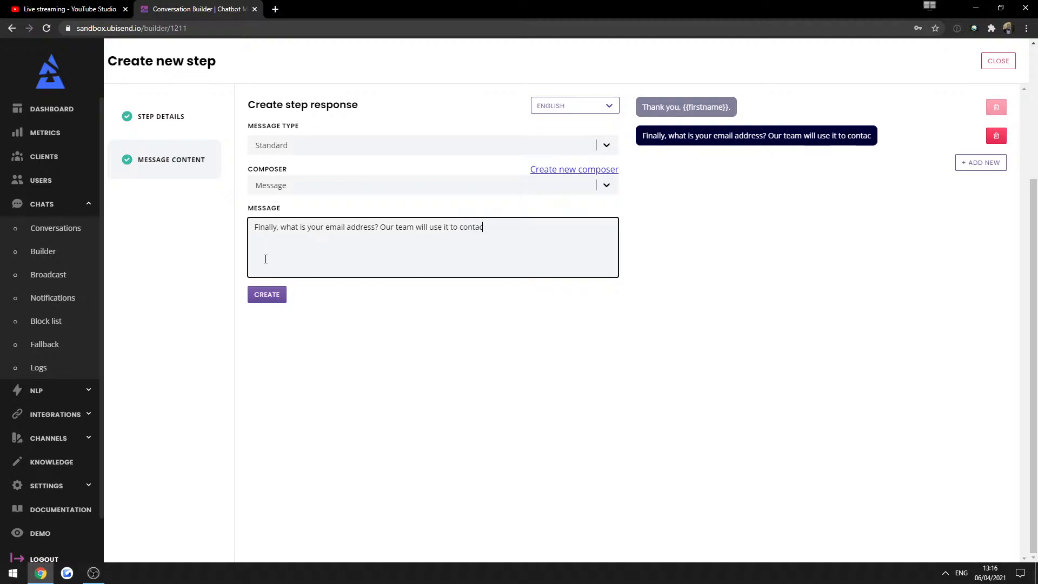
text(t you back.)
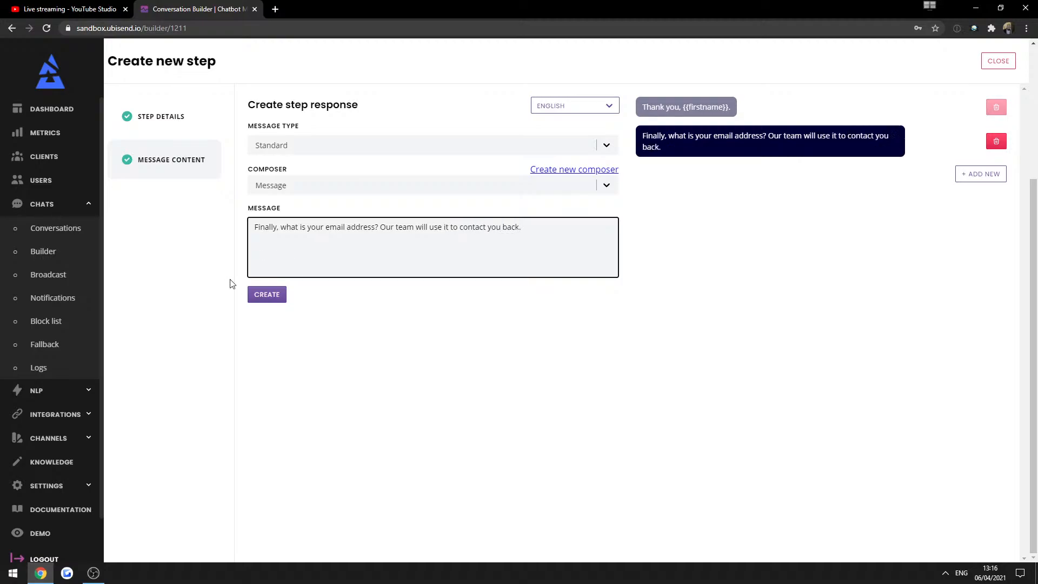
click(267, 302)
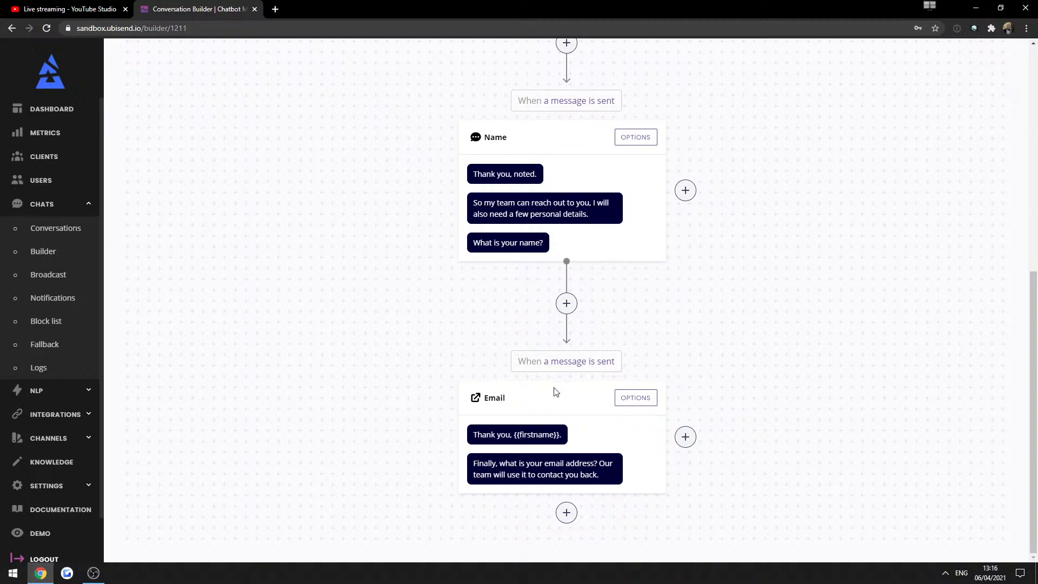
drag(492, 435, 516, 441)
click(558, 436)
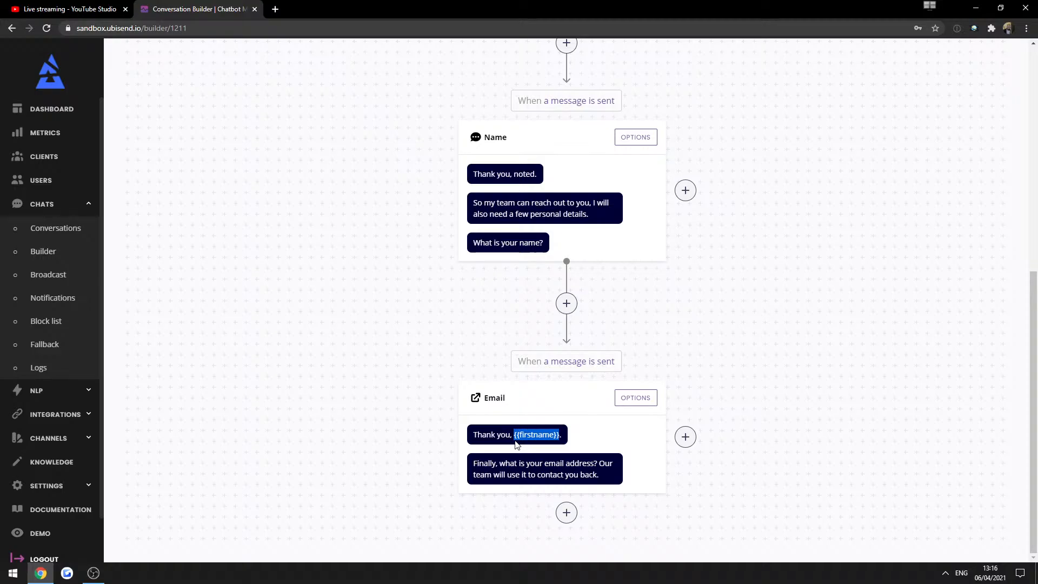
click(528, 436)
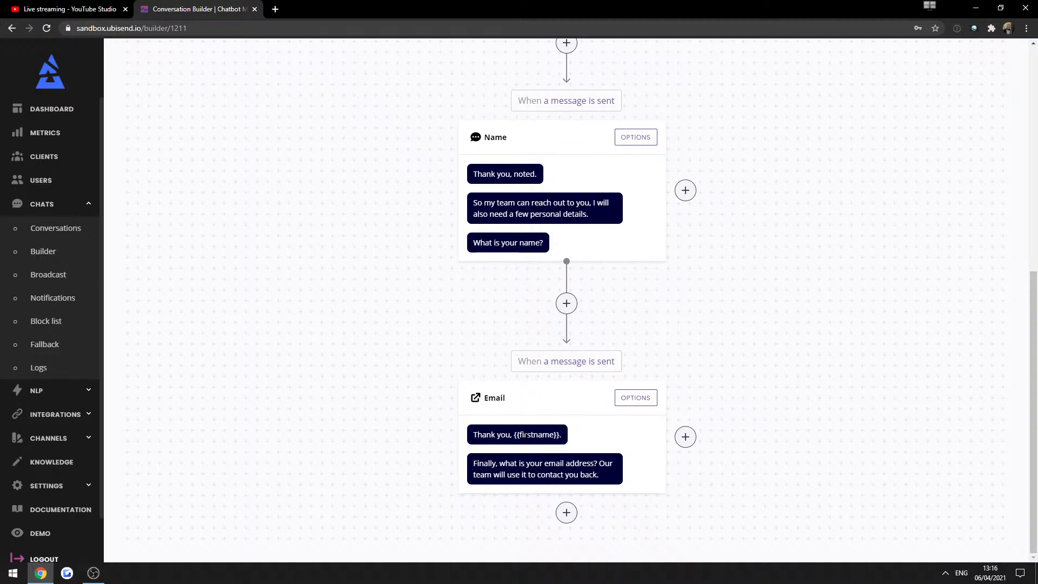
drag(513, 435, 560, 435)
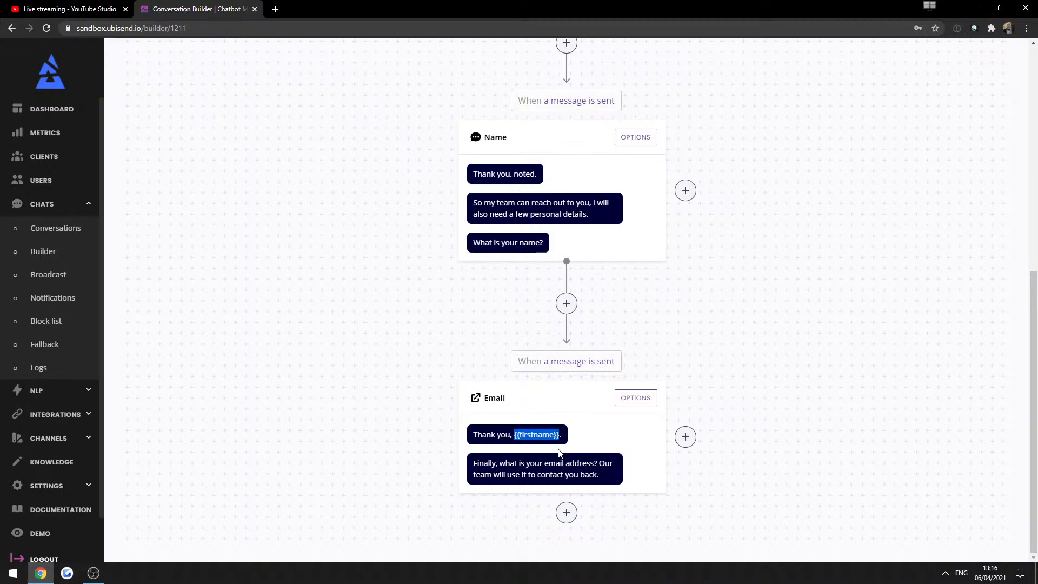
click(590, 434)
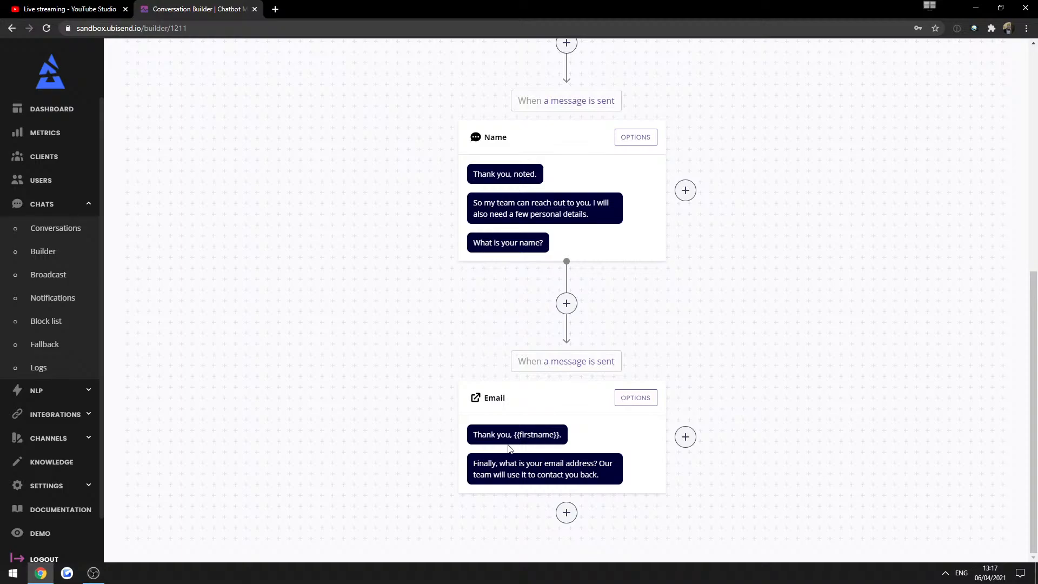
drag(514, 435, 553, 435)
Add a new step after Email titled 'Thank you'.
double_click(499, 474)
click(566, 512)
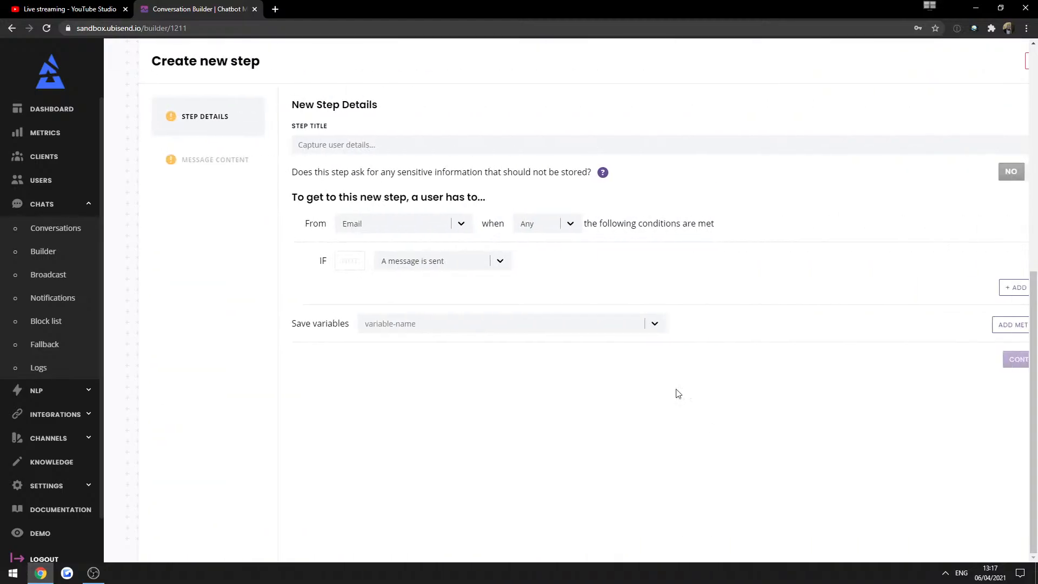
click(297, 148)
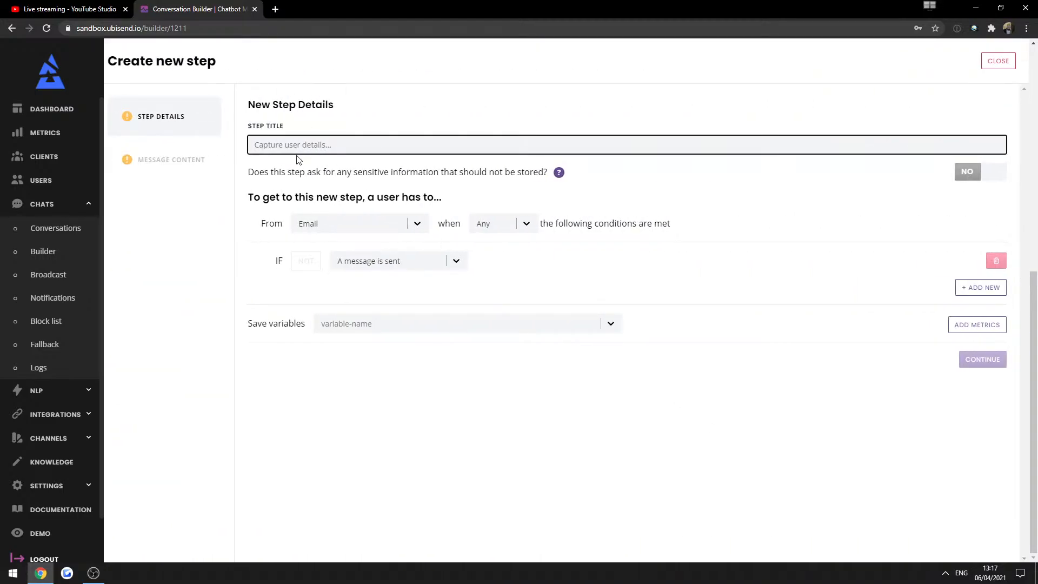
text(Thank you)
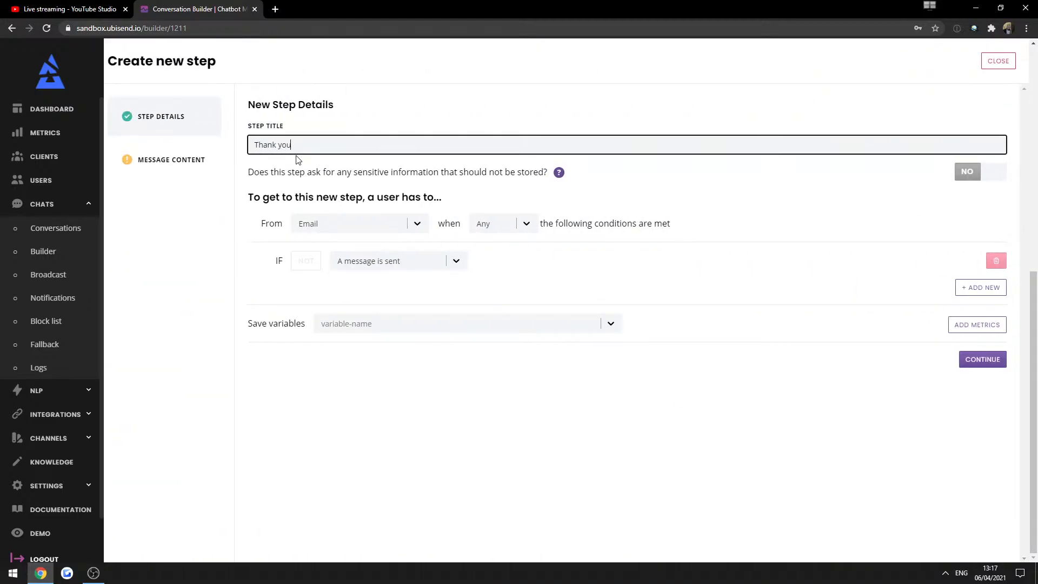
click(488, 420)
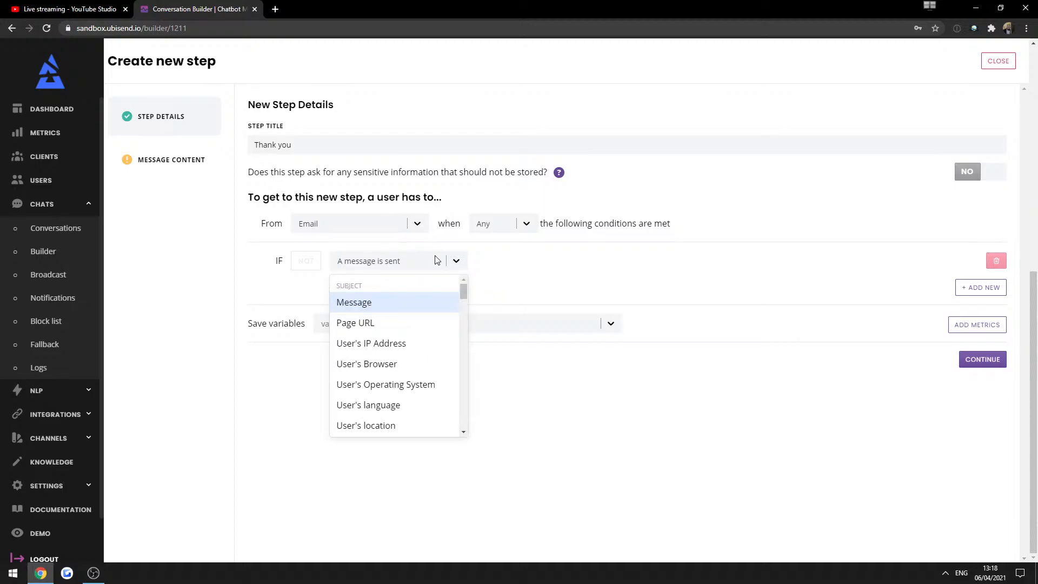
Make the Thank you step trigger only when the message is an email.
click(352, 303)
click(536, 262)
click(556, 303)
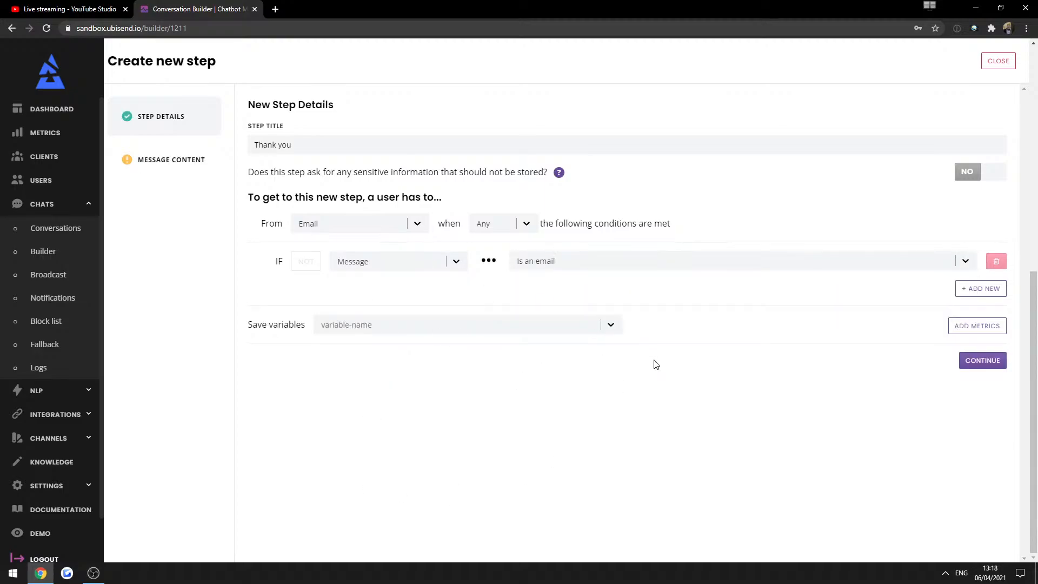
click(1001, 360)
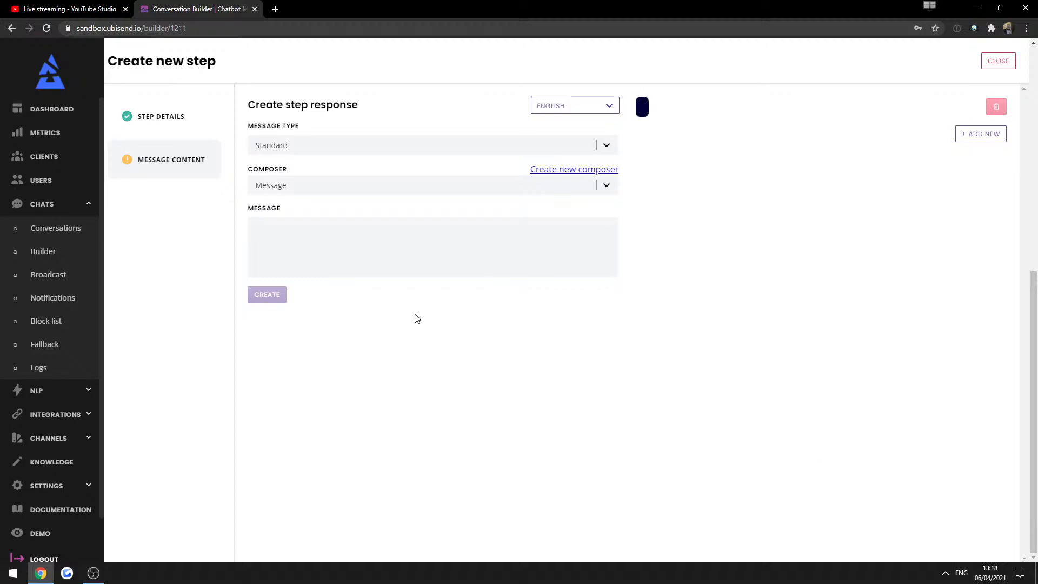
Start the reply 'Thanks {{firstname}}. My team is on the case. They'll send an answer'.
click(384, 236)
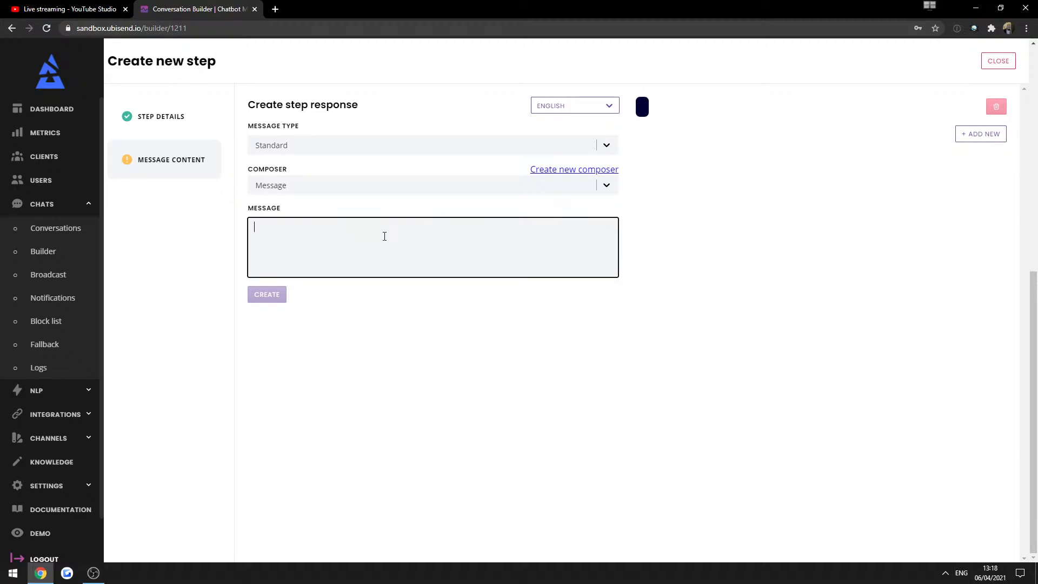
text(Th)
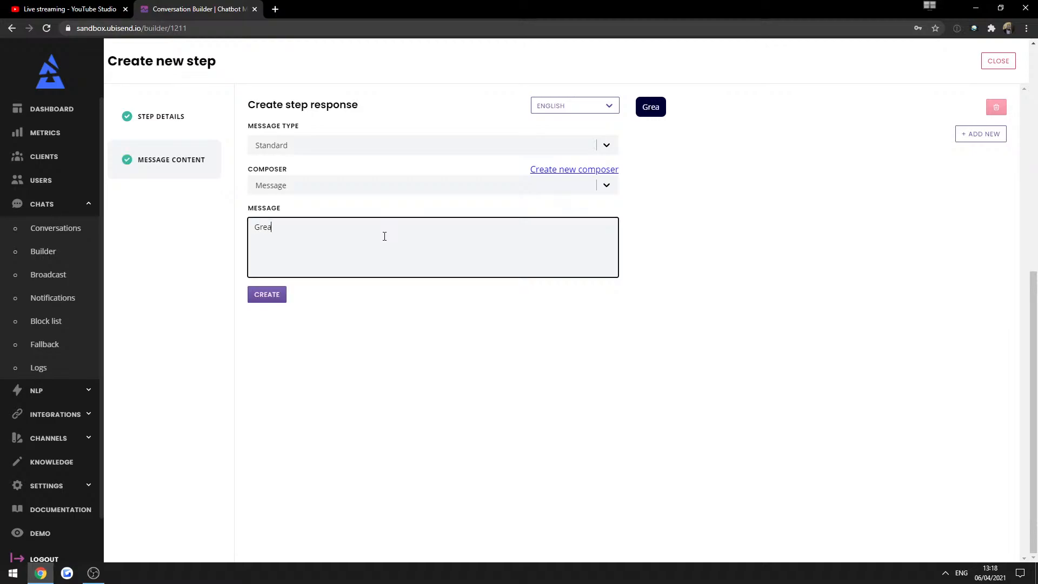
text(anks {{)
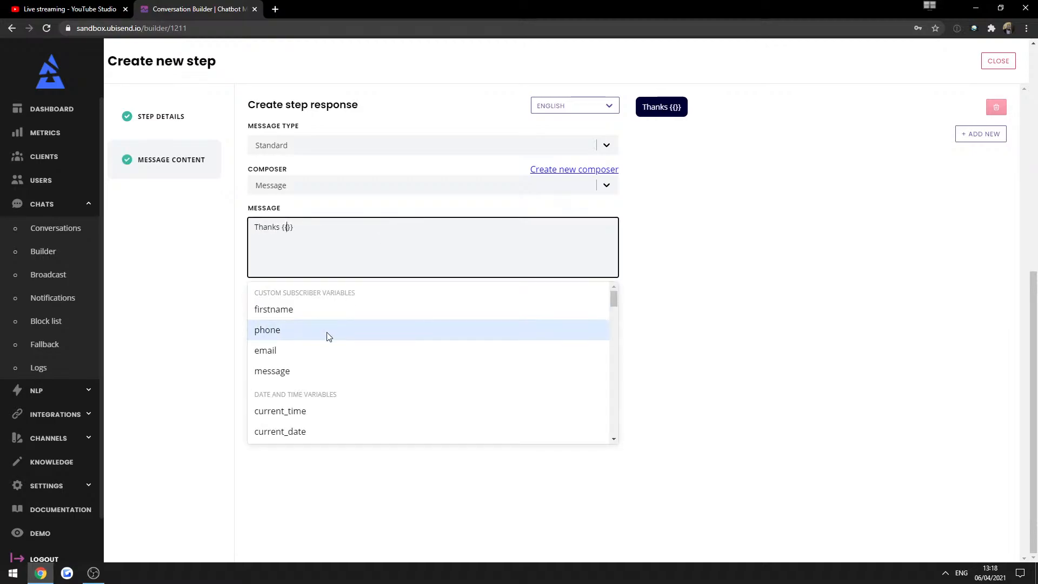
click(323, 316)
text(. My)
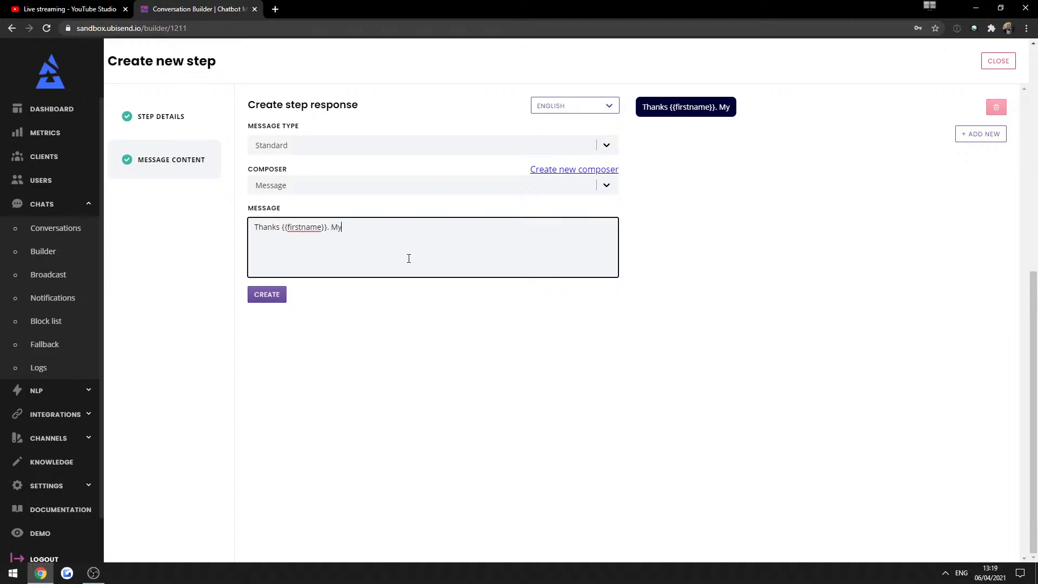
text( team is on the case,.)
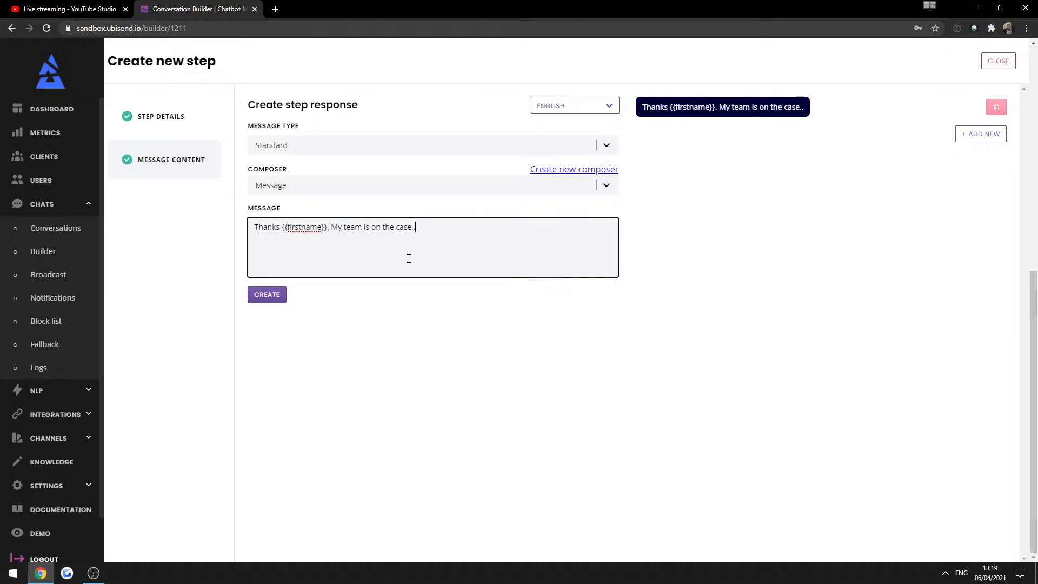
key(BackSpace)
key(BackSpace)
text(. They'll ans)
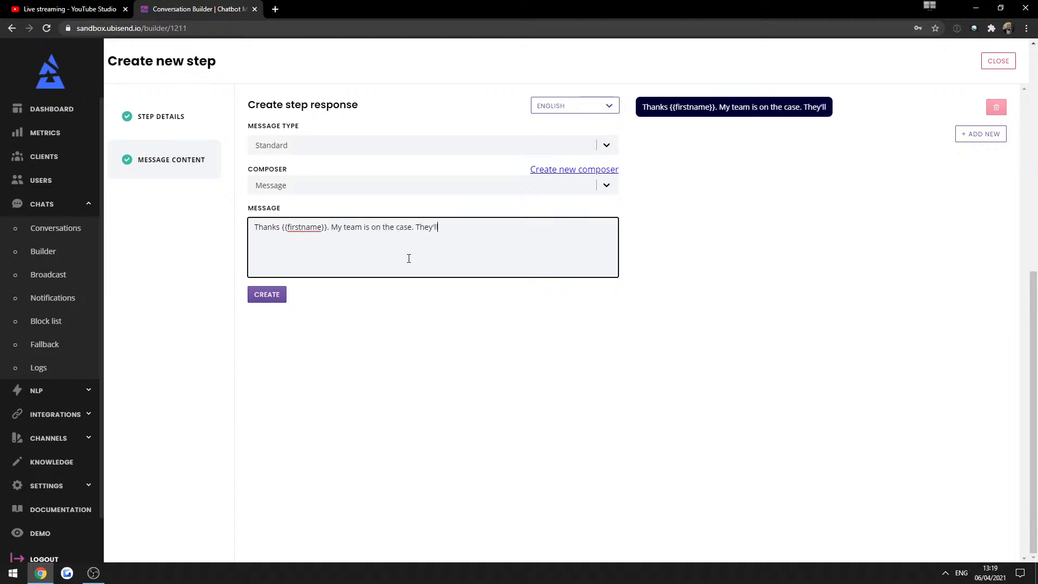
key(BackSpace)
key(BackSpace)
key(BackSpace)
text(send a n ansew)
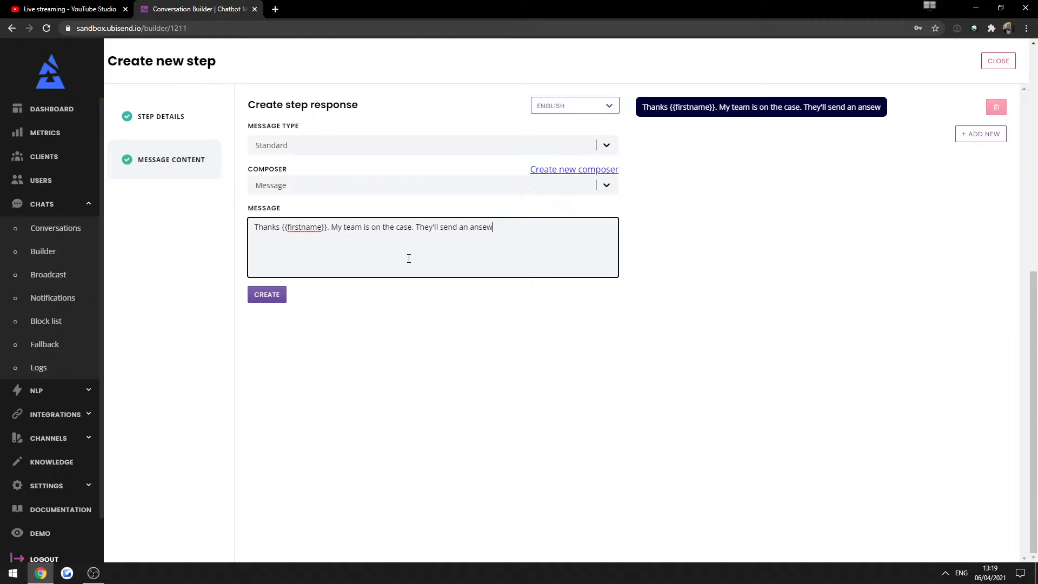
Finish the reply with 'to {{email}} within 24 hours.' and remove the double space.
key(BackSpace)
text(wer to {{)
click(303, 350)
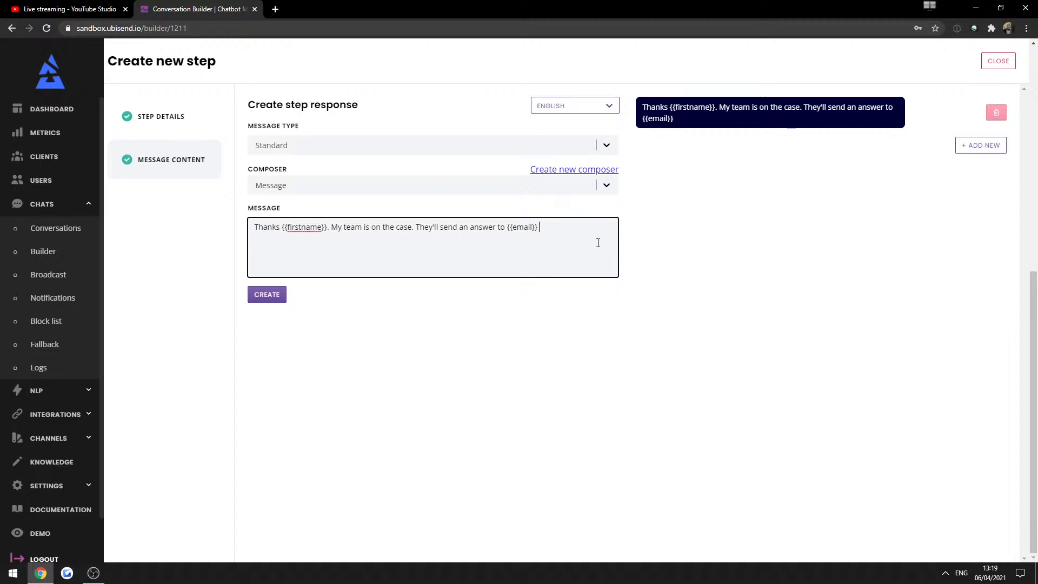
text(within 24 hour)
key(BackSpace)
key(BackSpace)
key(BackSpace)
key(BackSpace)
text(hours.)
click(539, 227)
key(BackSpace)
Create the Thank you step and copy the customer_enquiry trigger text.
click(267, 294)
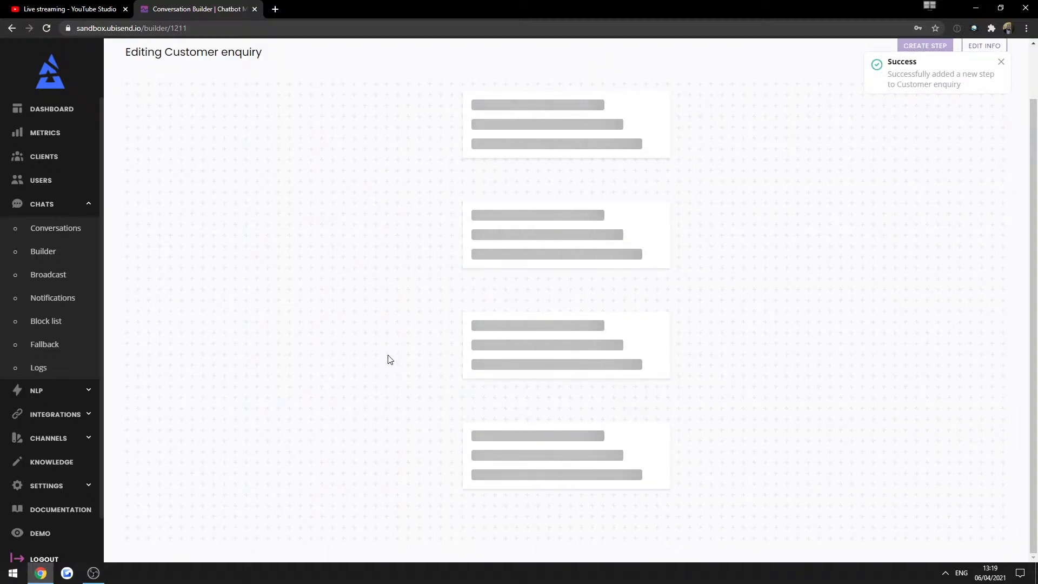
scroll(390, 360, down, 11)
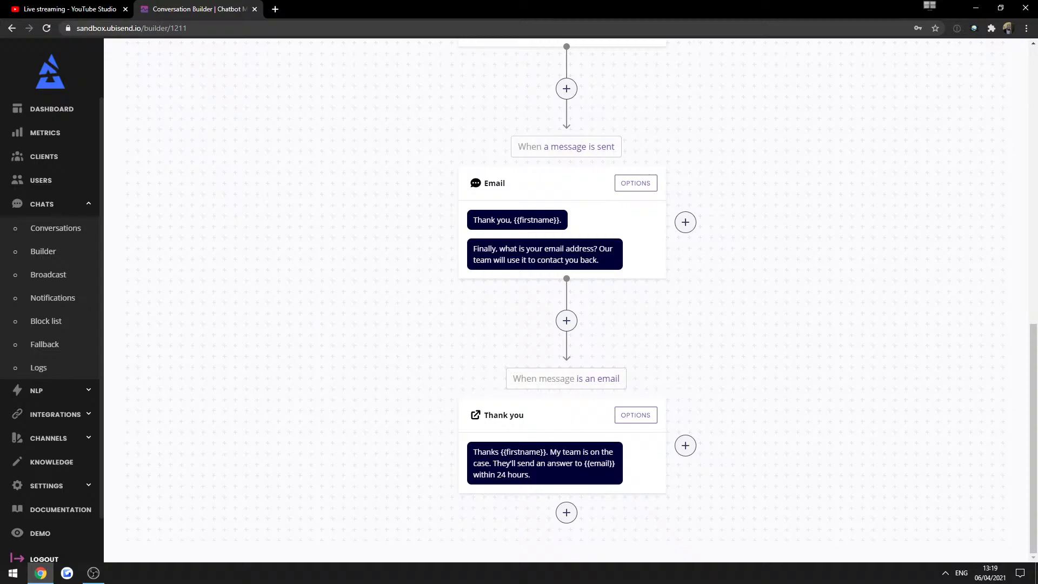
scroll(197, 434, up, 10)
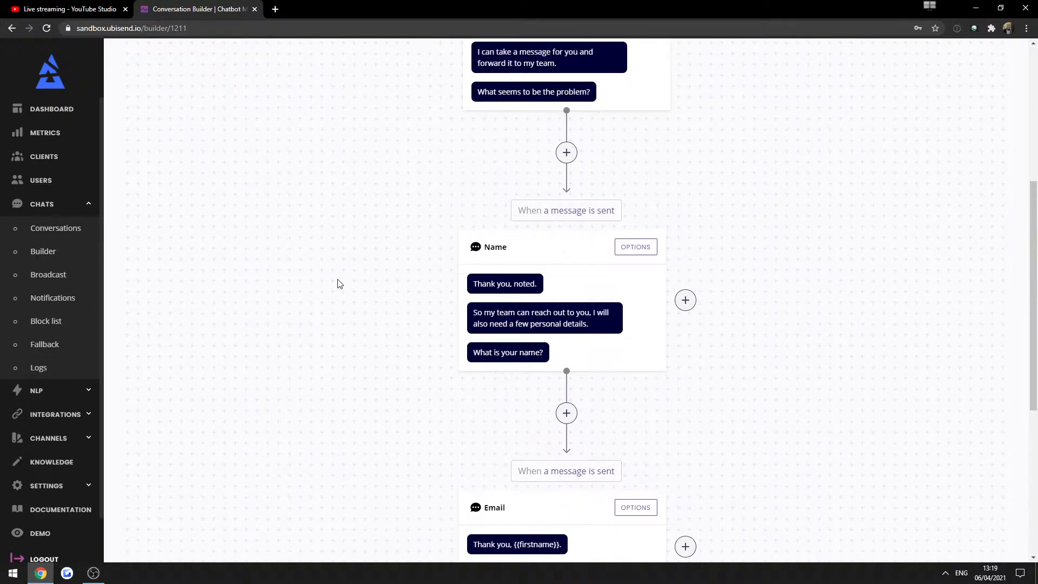
drag(578, 197, 663, 193)
key(ctrl+c)
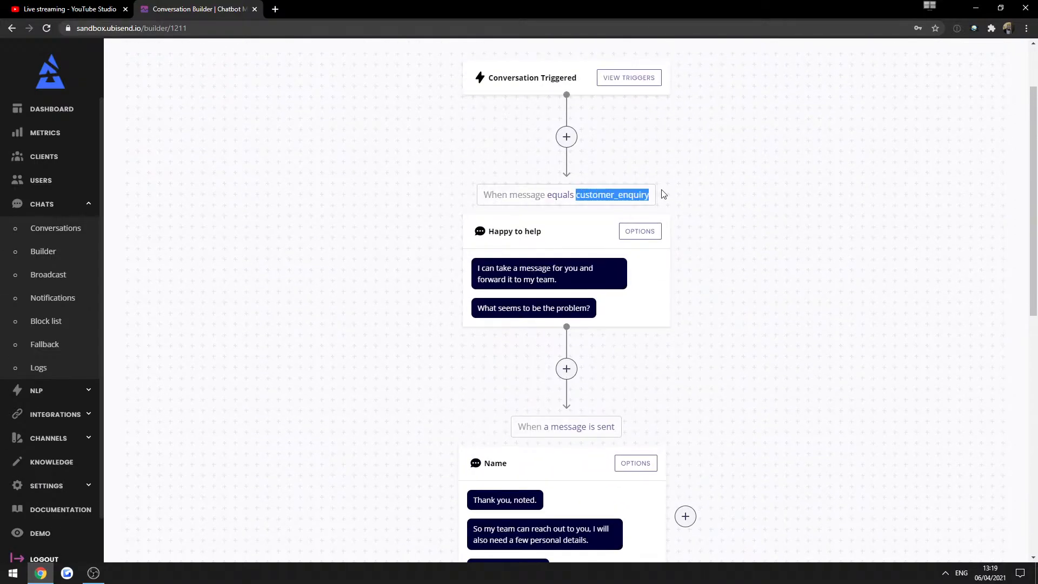
click(430, 291)
In Demo, accept the policies, send customer_enquiry, then describe a lost-ticket problem.
click(52, 533)
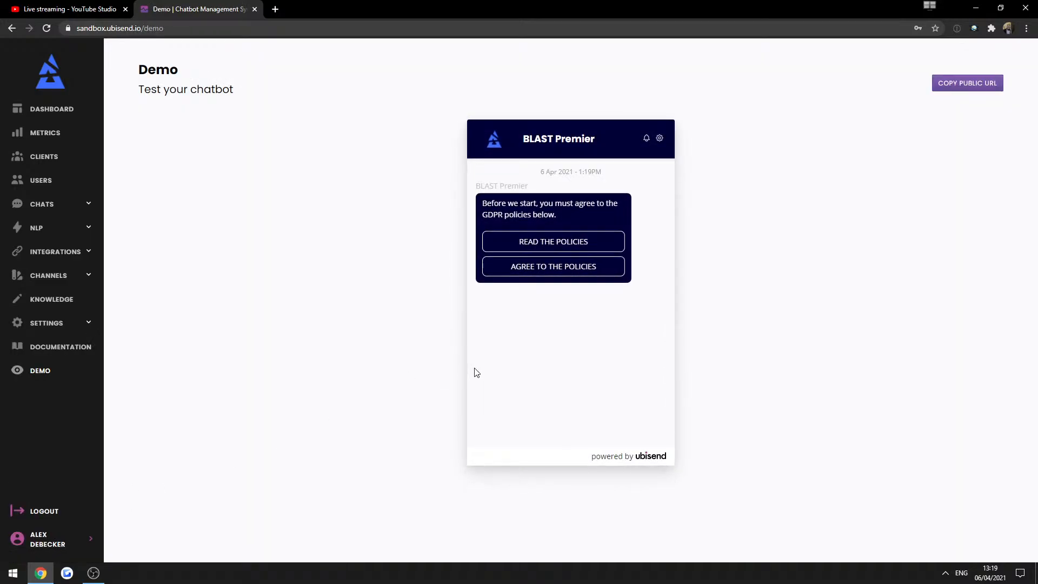
click(489, 271)
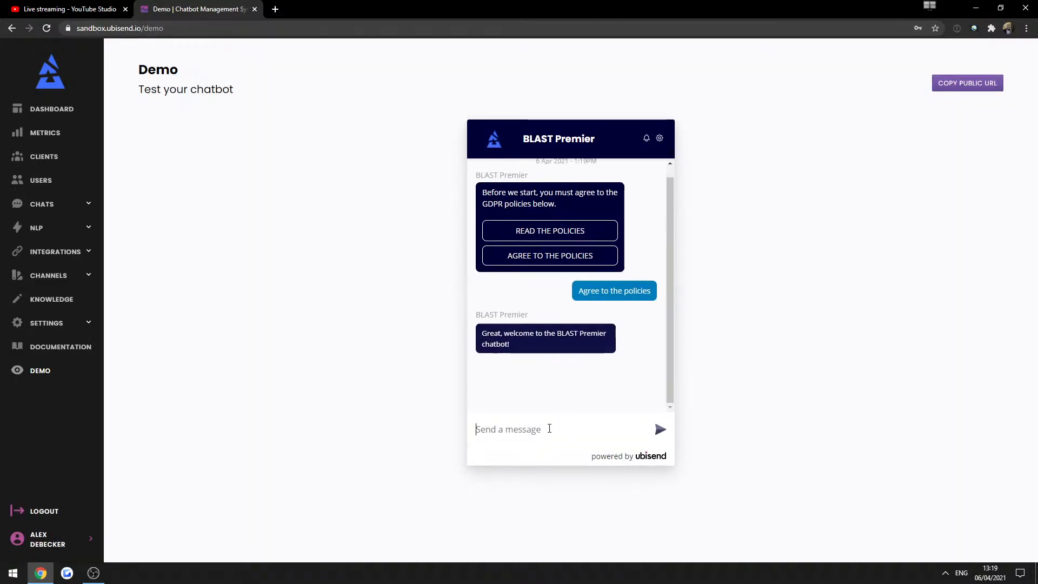
key(ctrl+v)
key(Return)
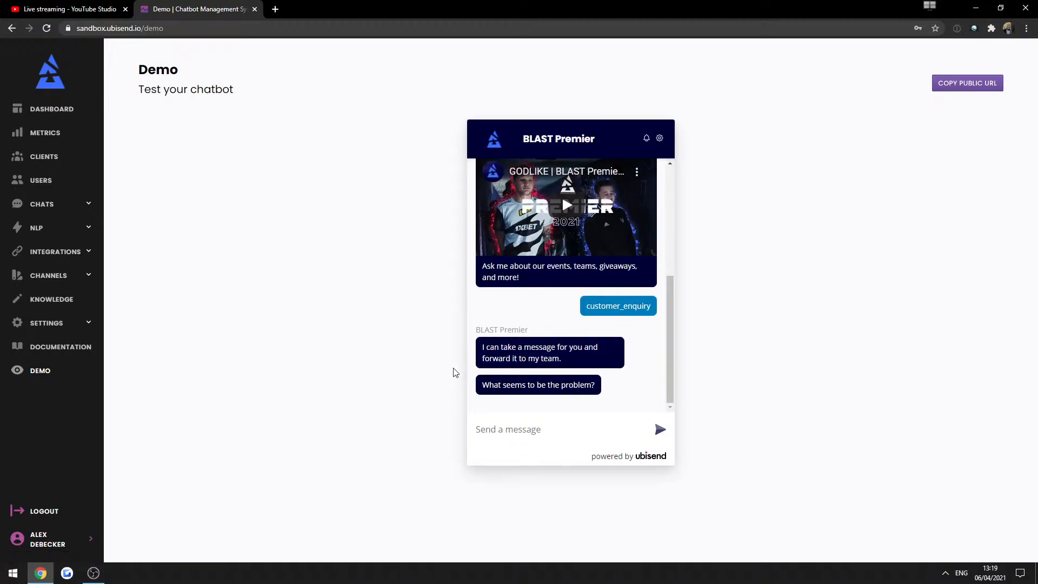
click(515, 421)
text(i cant find my ticvkee)
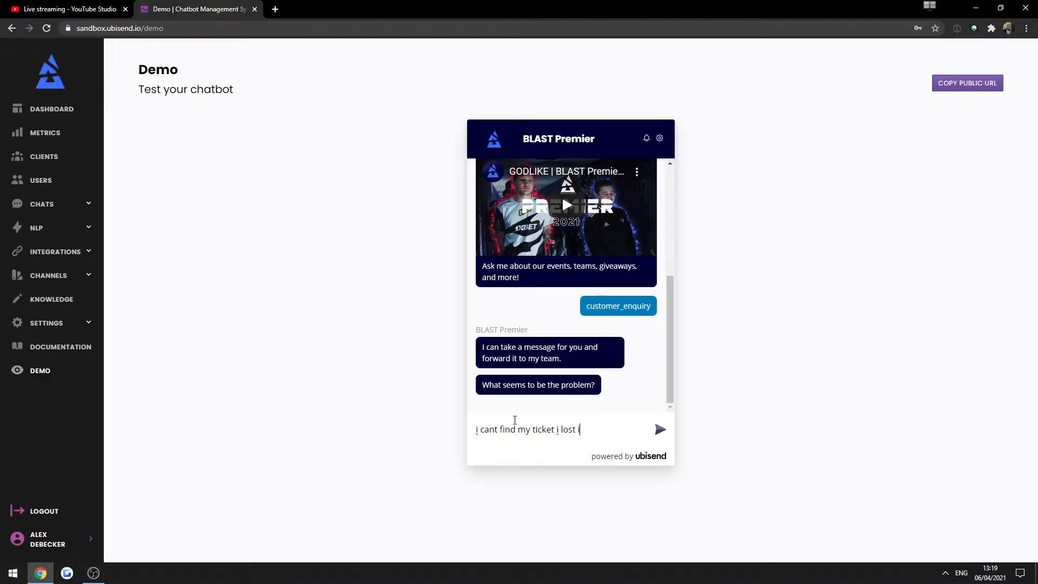
text(lp.)
key(Return)
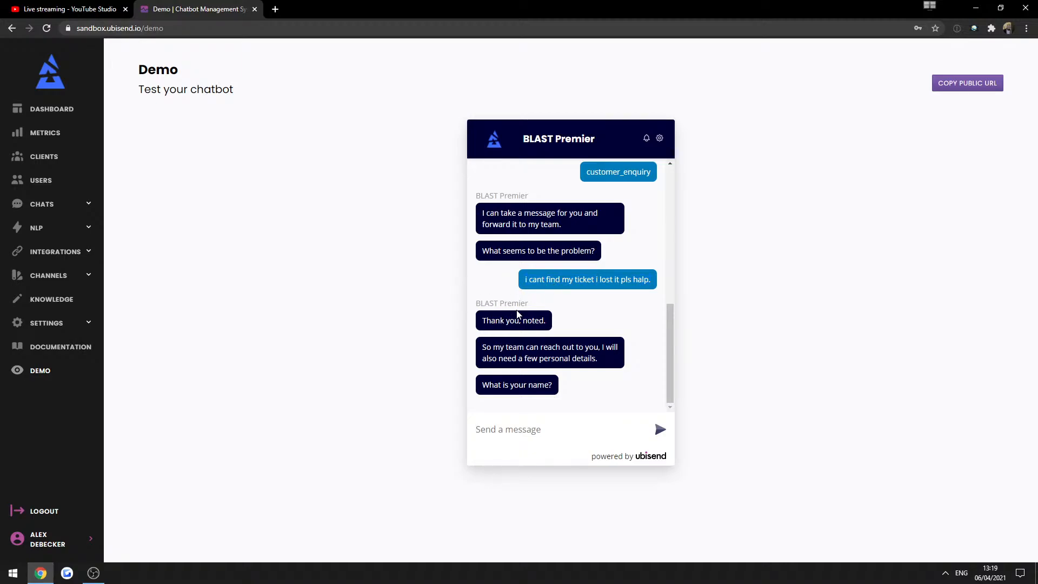
Answer the bot's personal-details request with a first name.
drag(477, 324, 568, 328)
triple_click(521, 359)
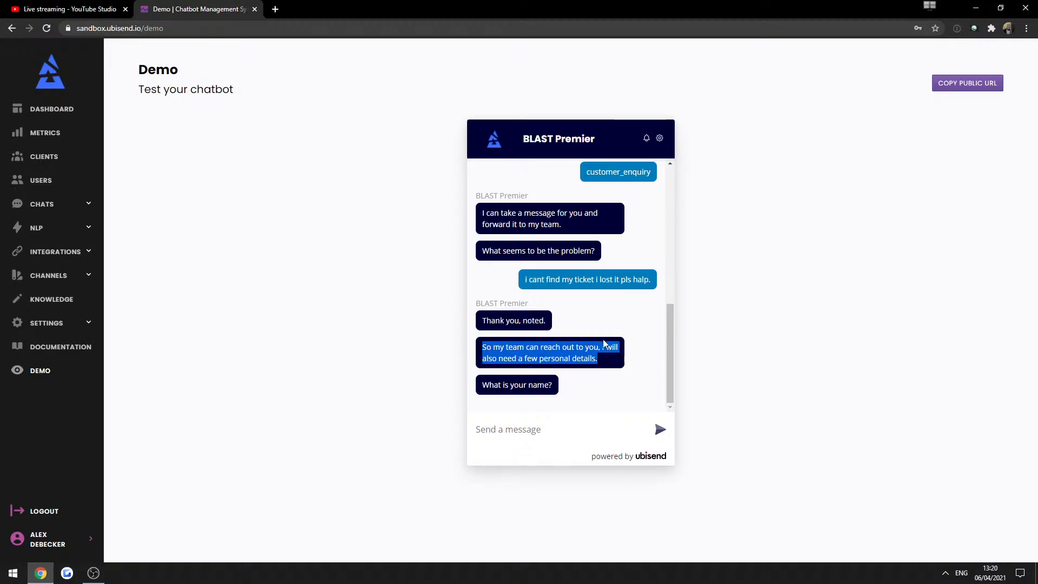
click(576, 413)
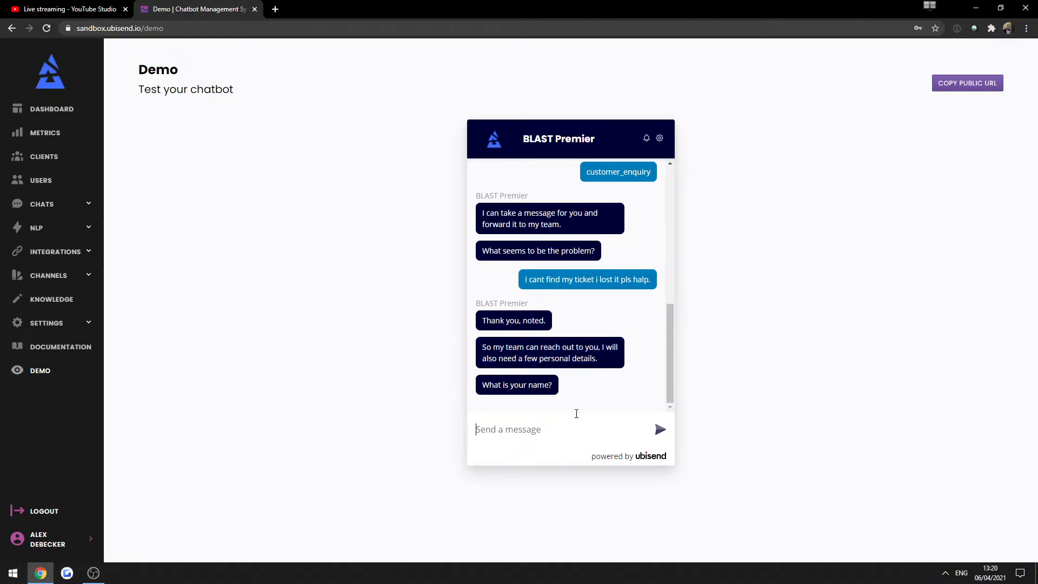
text(Alex)
key(Return)
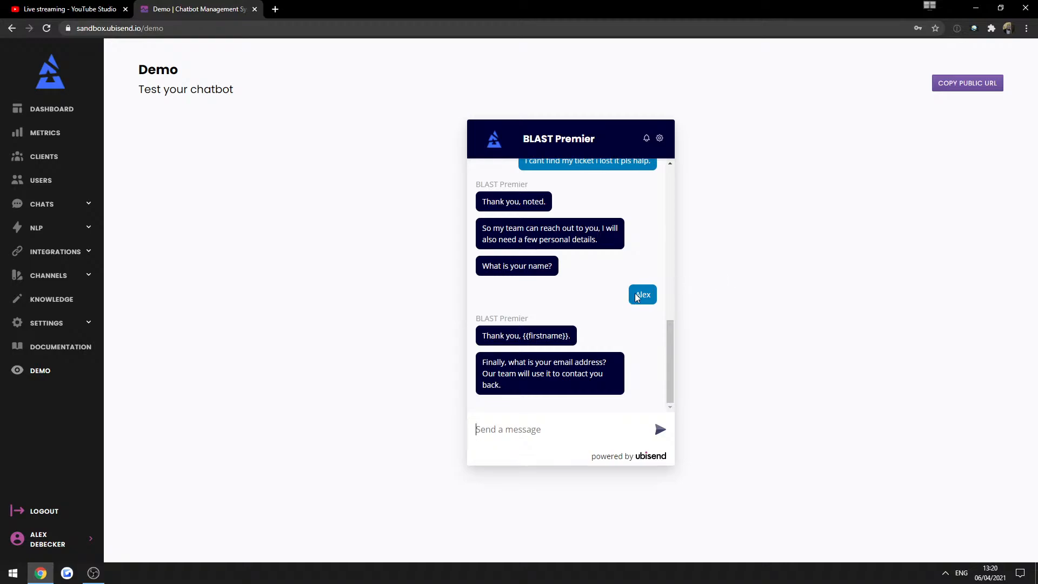
Send 'lost ticket' as a non-email answer, then bring up the chat widget's settings.
drag(523, 331, 568, 336)
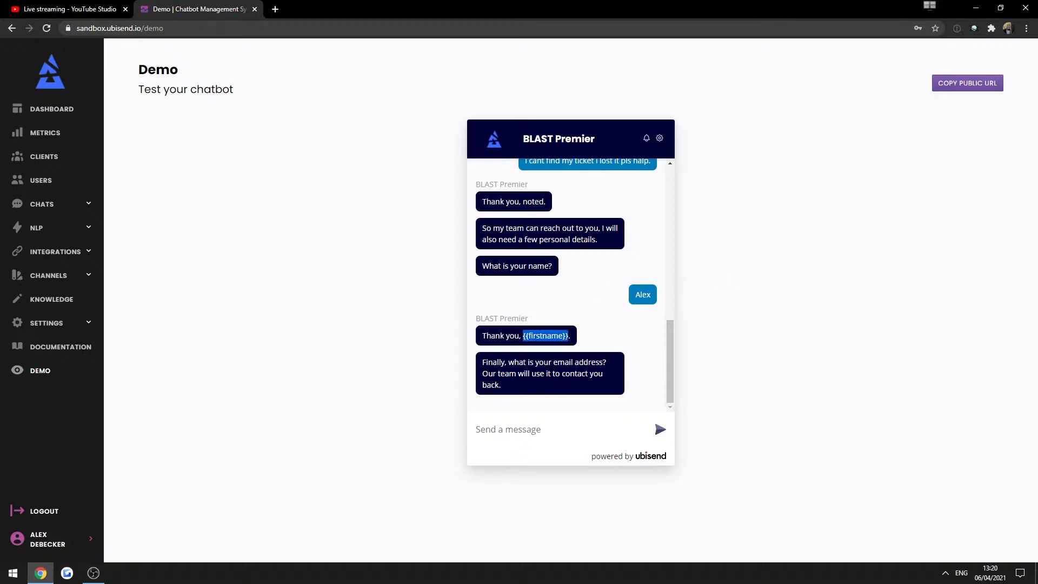
click(517, 431)
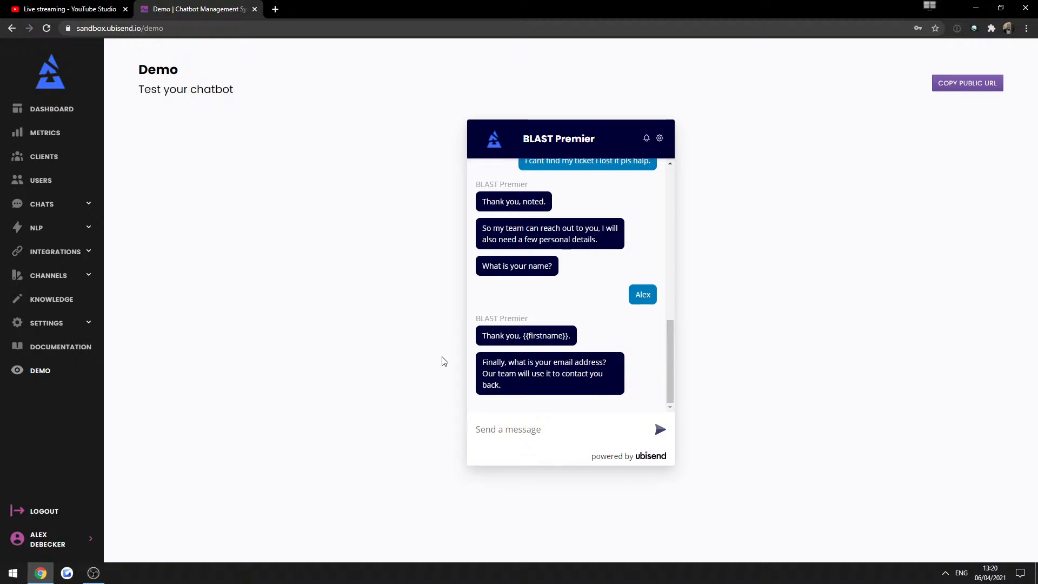
text(lost ticket)
key(Return)
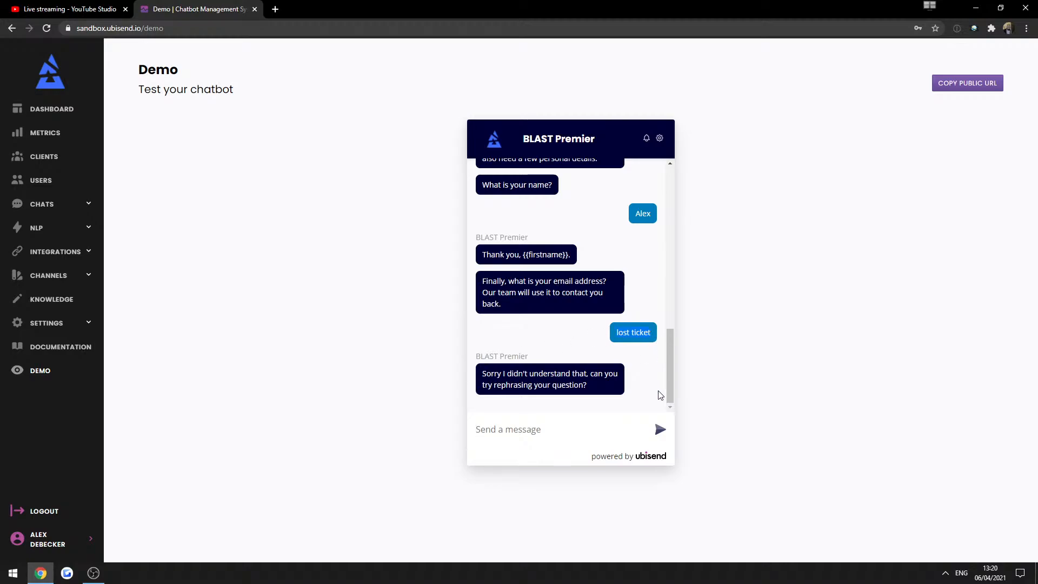
double_click(563, 280)
triple_click(563, 279)
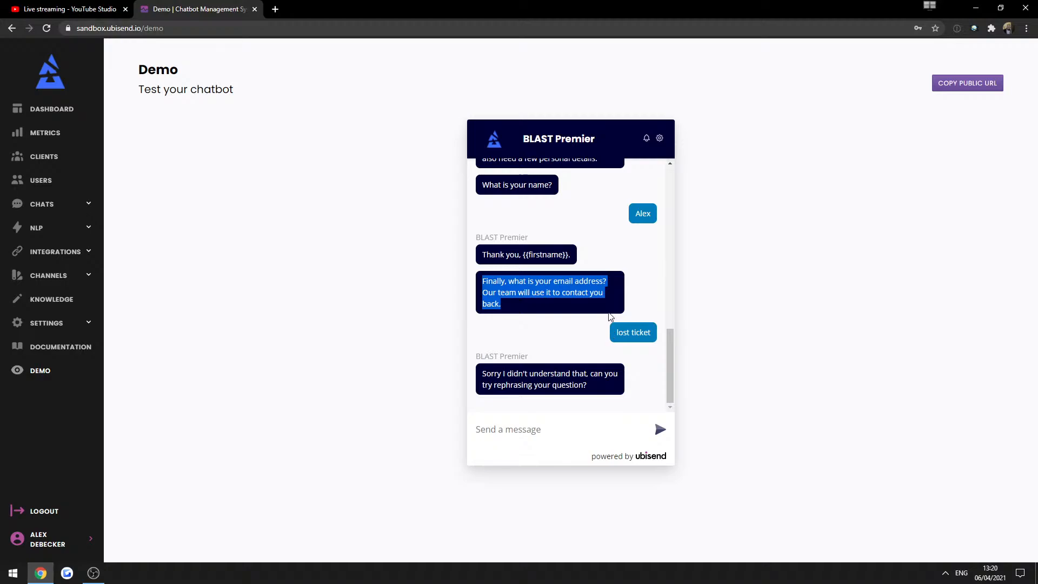
click(610, 256)
click(660, 140)
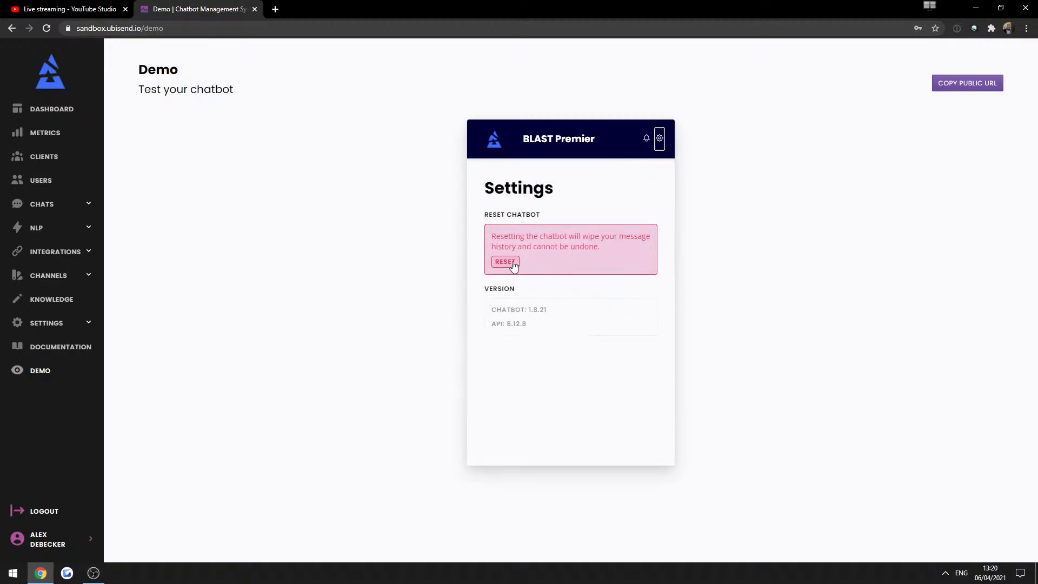
click(505, 262)
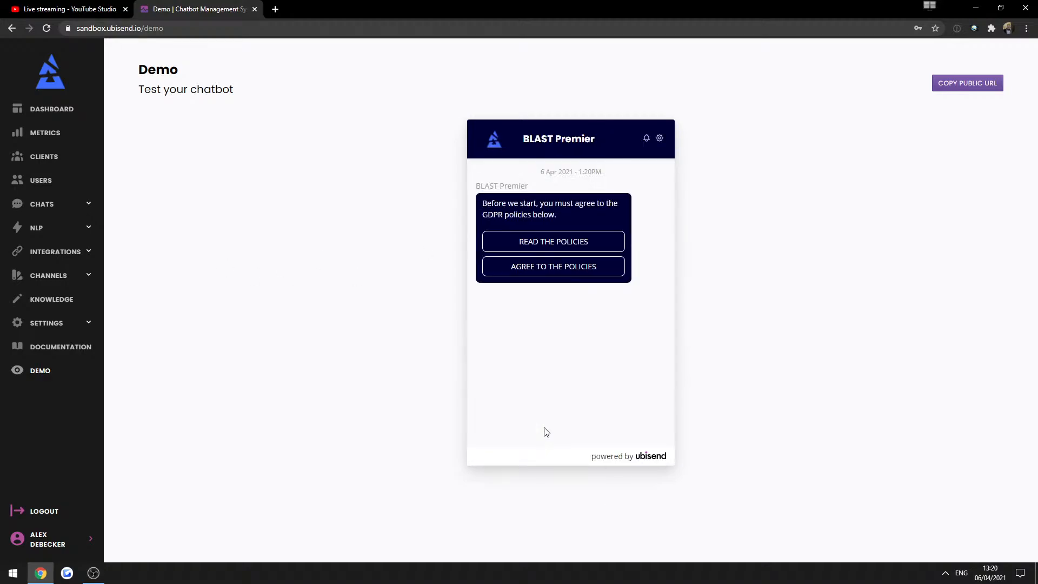
click(504, 271)
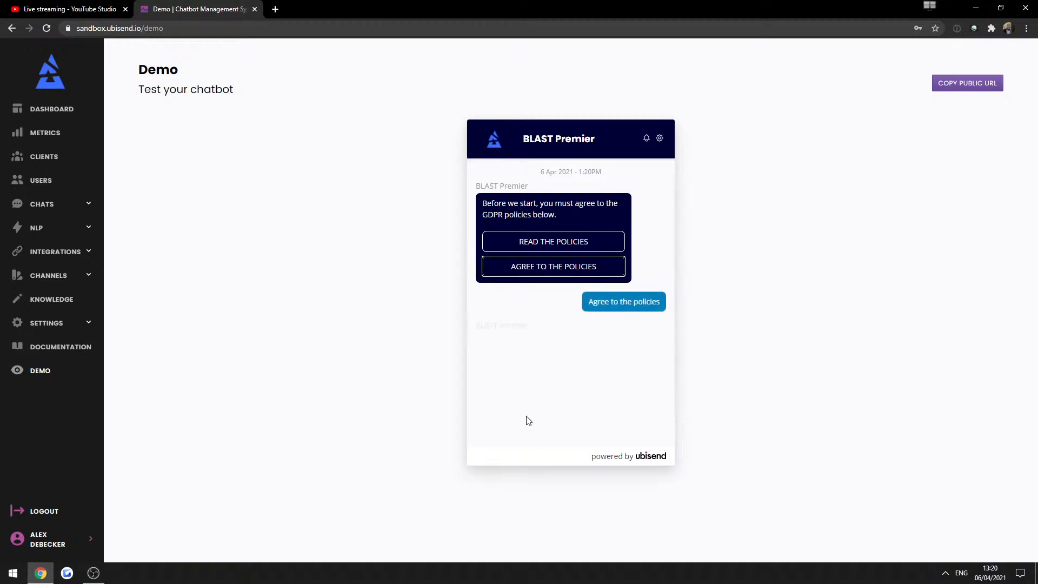
click(520, 420)
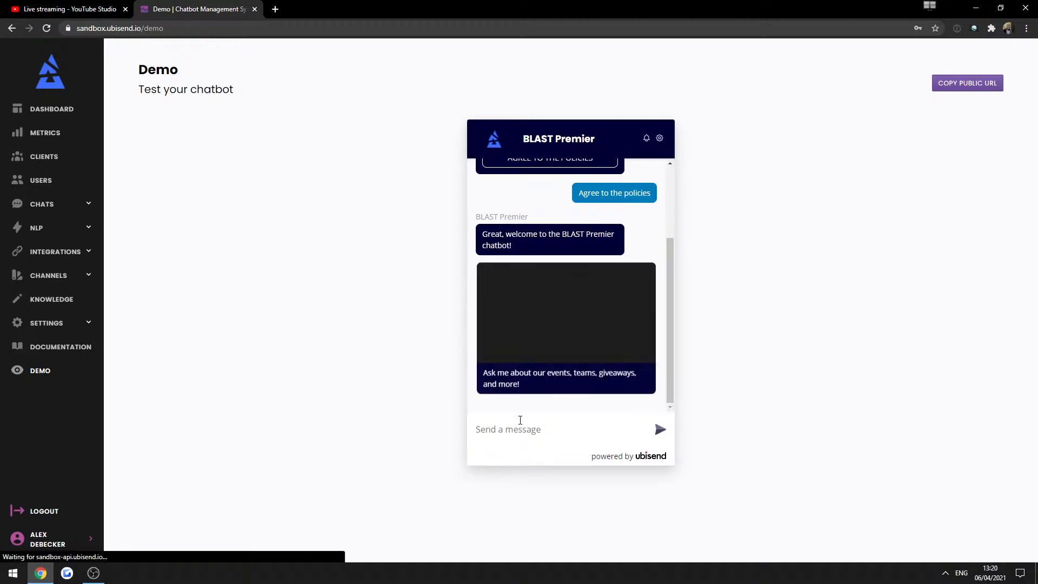
key(ctrl+v)
key(Return)
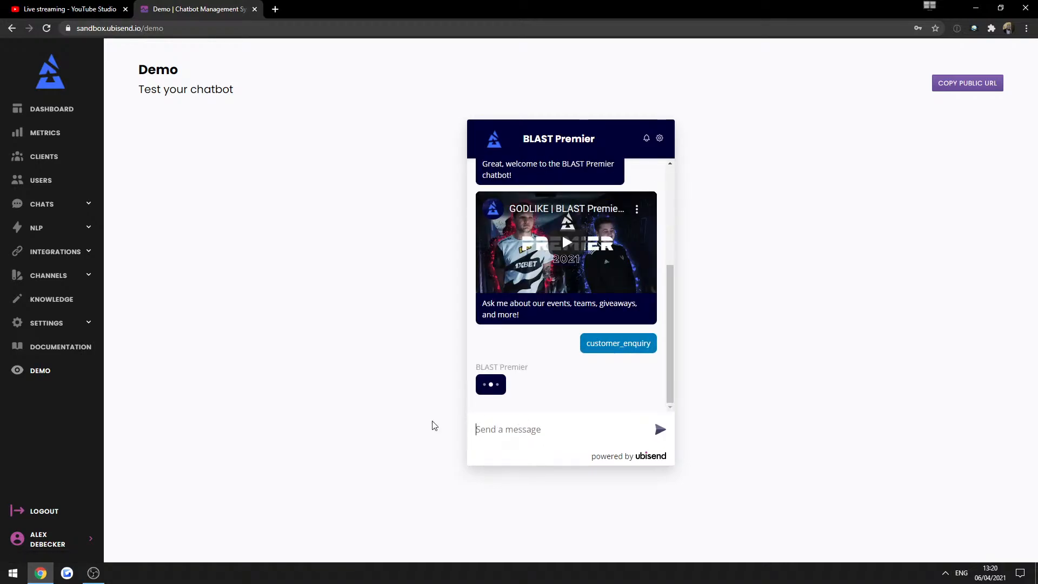
text(asio)
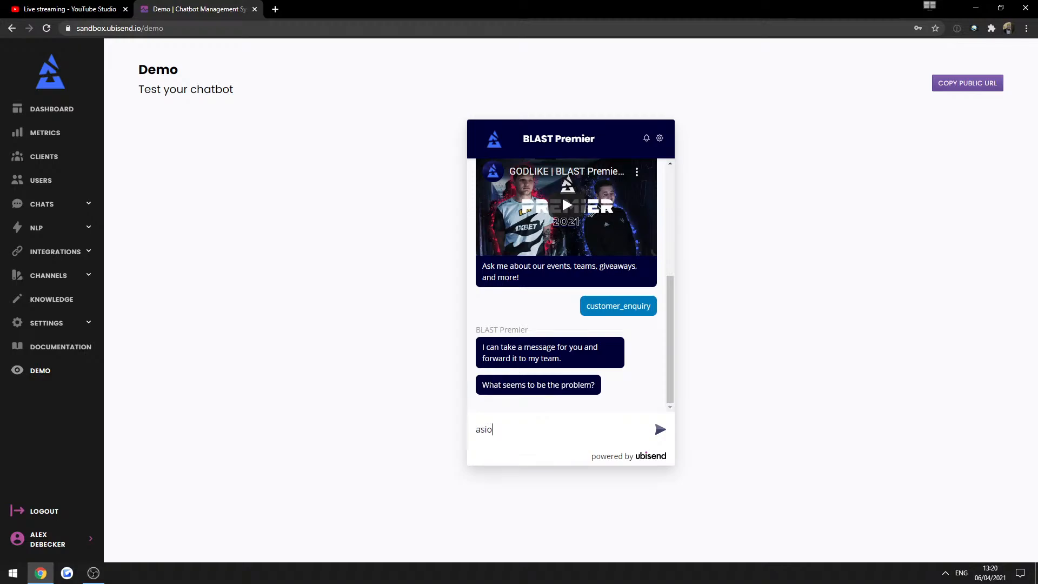
text(djasojid)
key(Return)
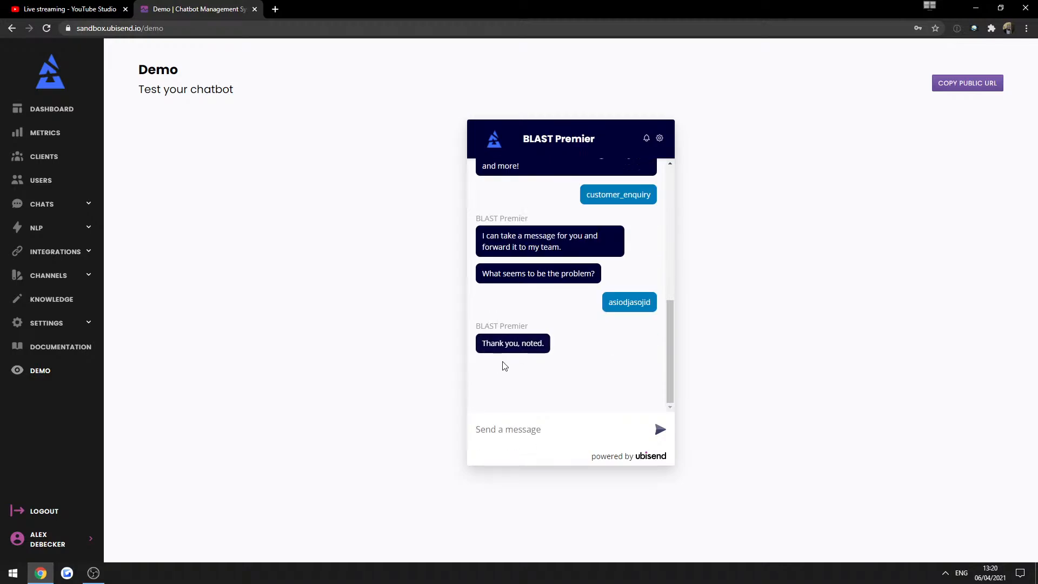
text(Alex)
key(Return)
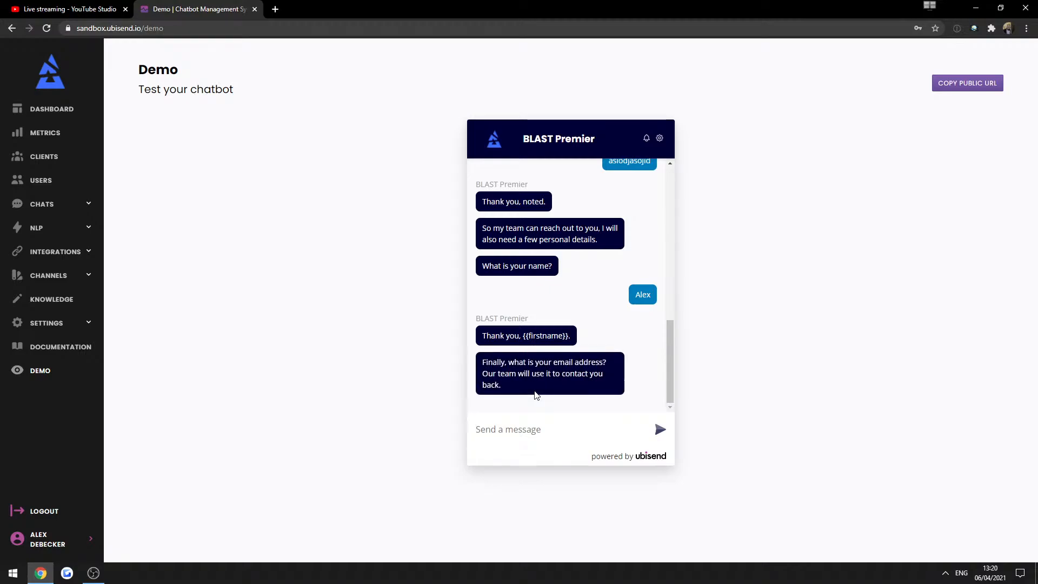
key(Return)
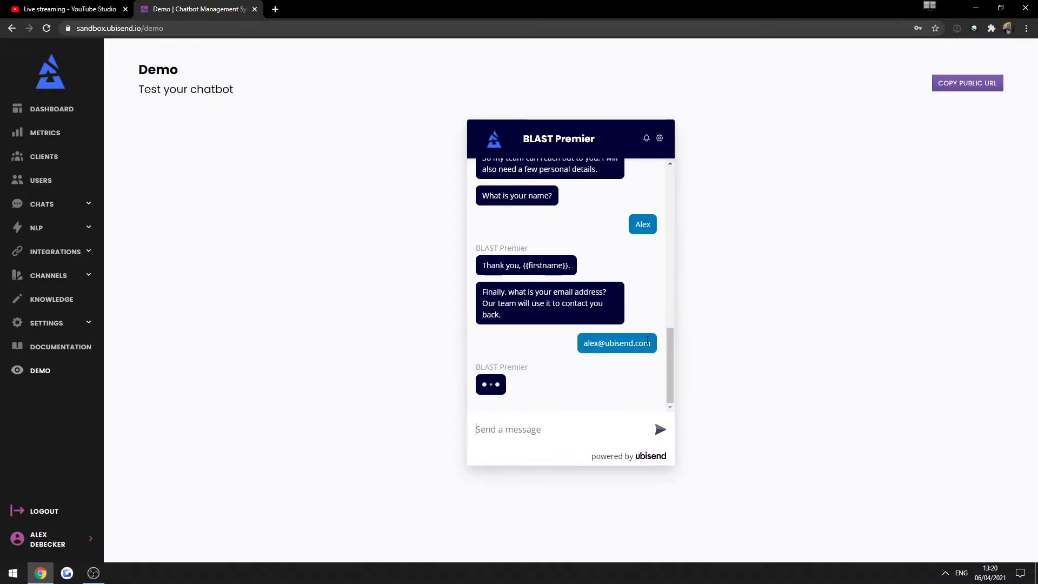
double_click(612, 322)
click(498, 336)
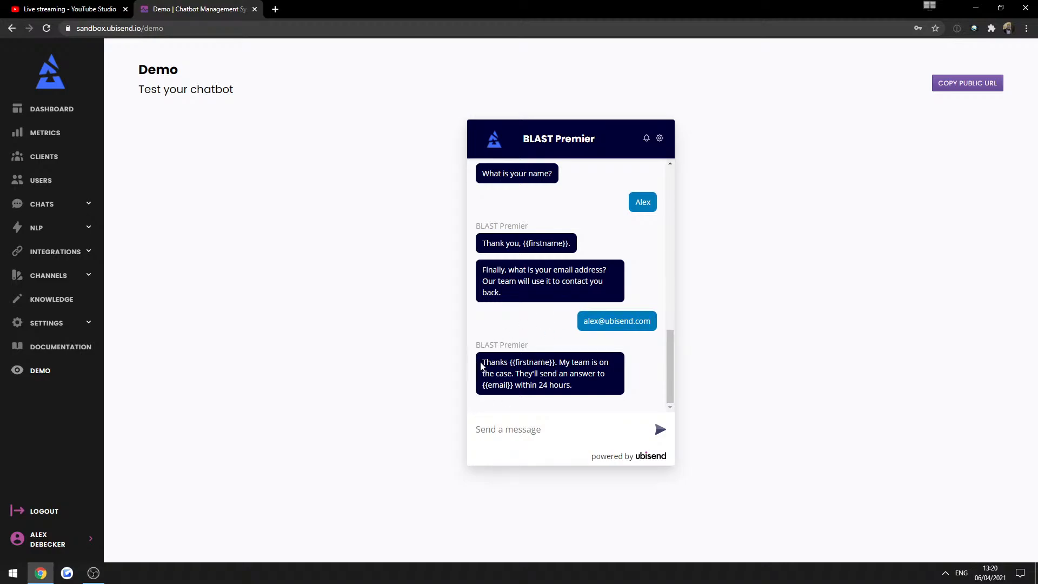
drag(481, 362, 560, 362)
click(532, 362)
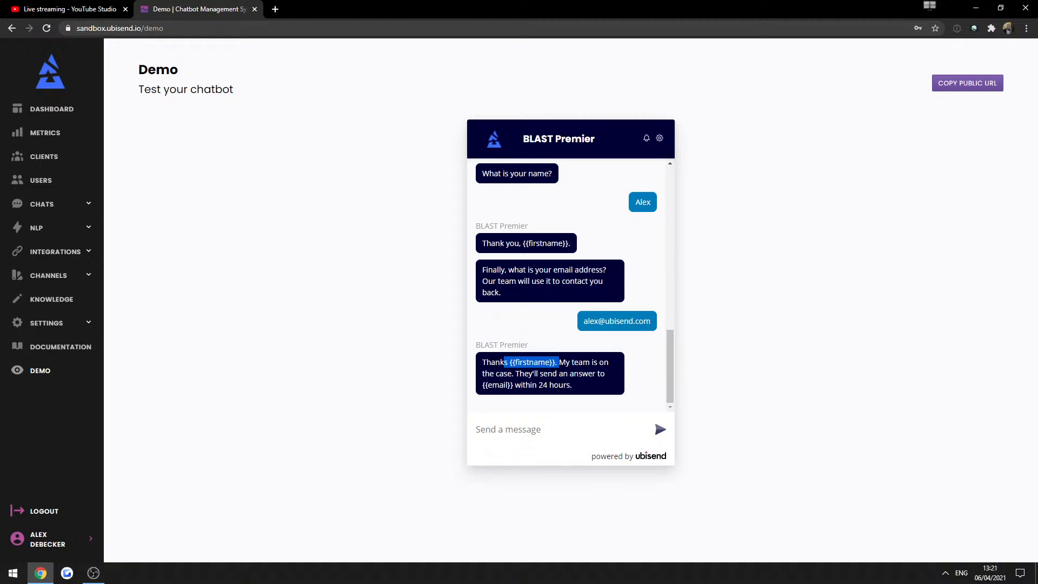
click(418, 322)
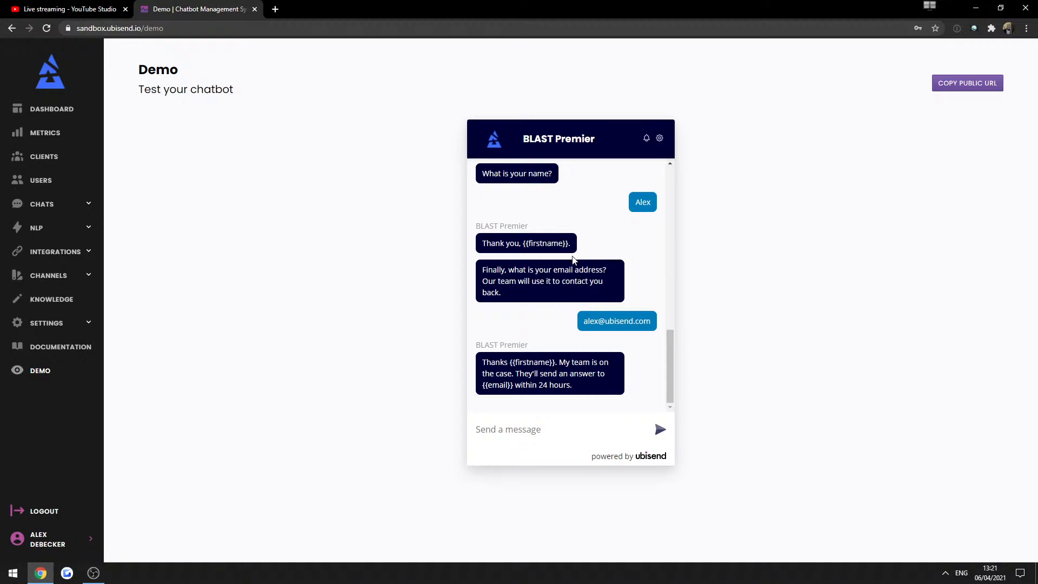
scroll(568, 249, up, 3)
scroll(561, 250, down, 3)
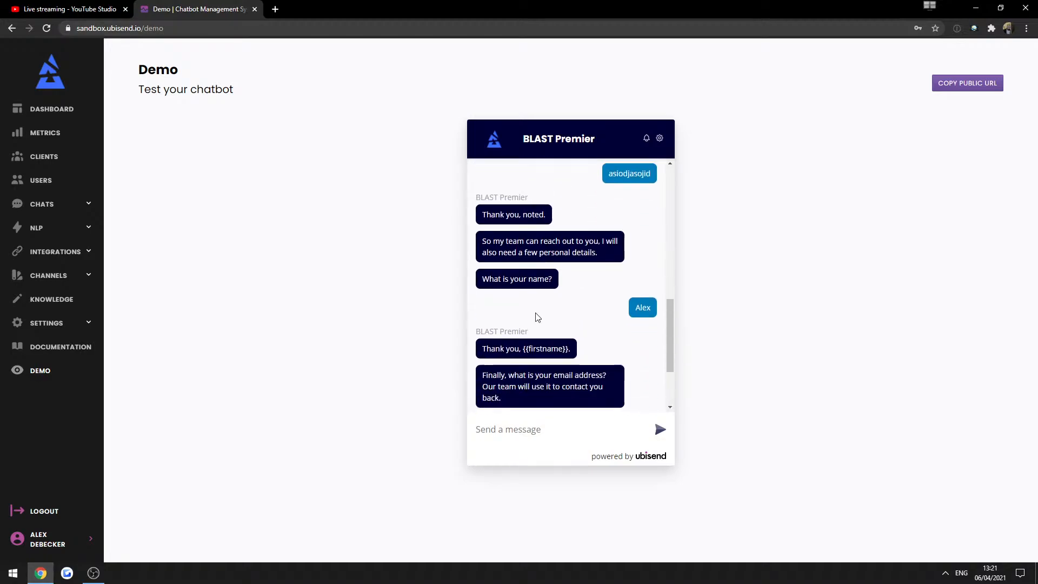
drag(522, 243, 570, 239)
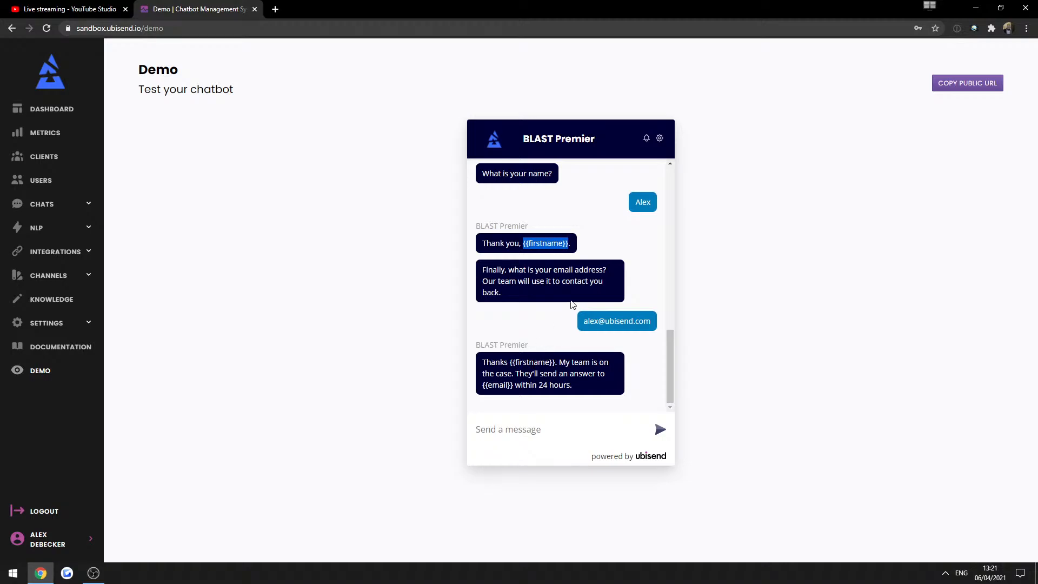
triple_click(589, 294)
click(597, 315)
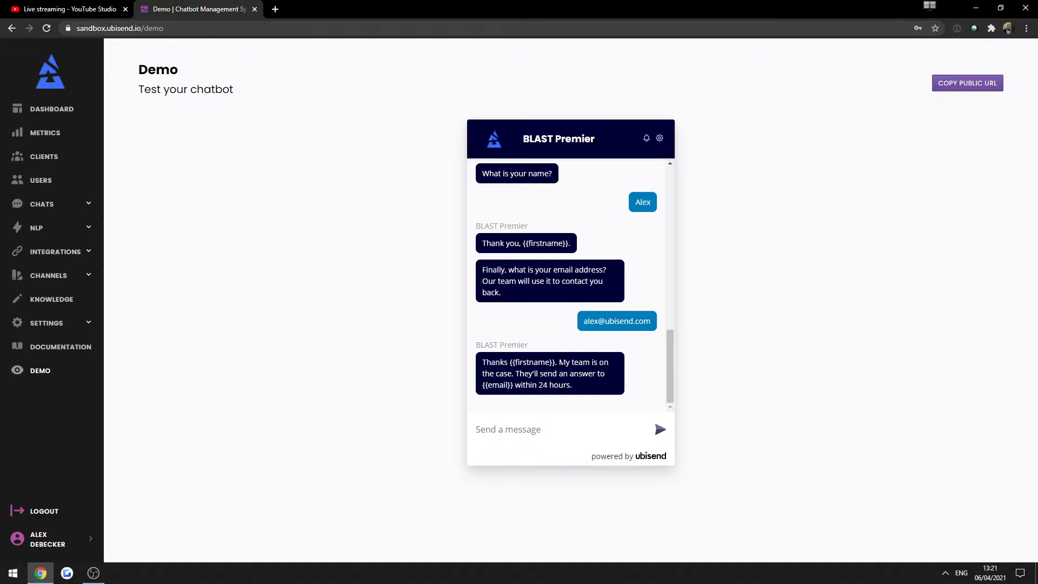
drag(573, 385, 449, 364)
click(424, 355)
click(34, 224)
View the Customer enquiry flow in Chats > Builder and review its problem question.
click(42, 204)
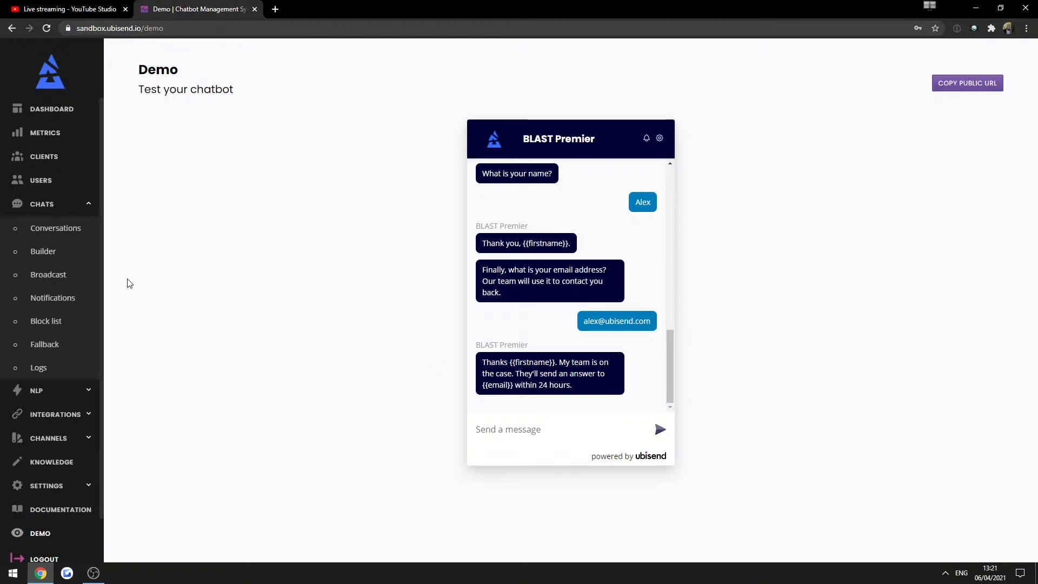
click(40, 250)
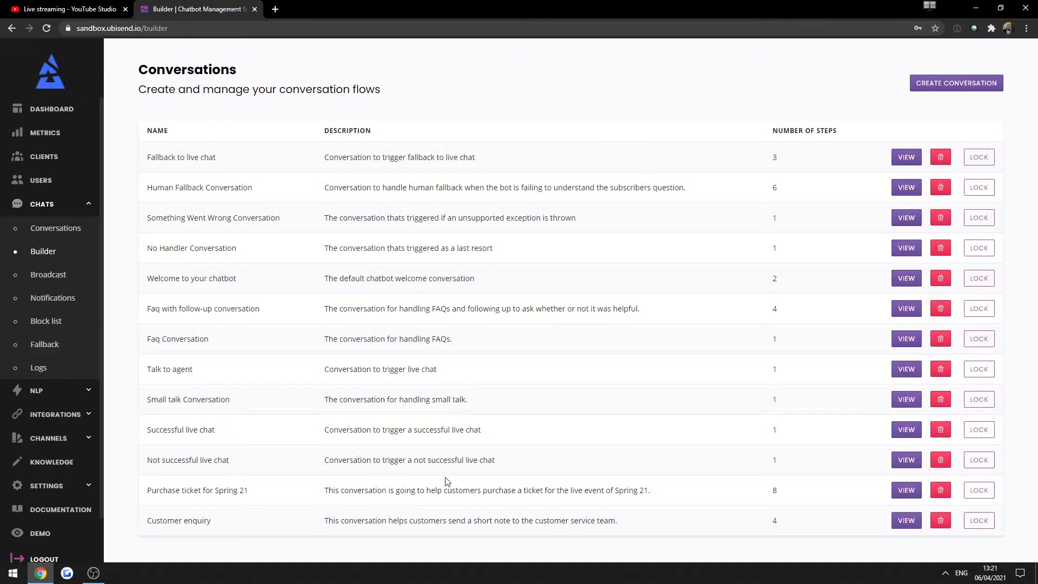
click(902, 518)
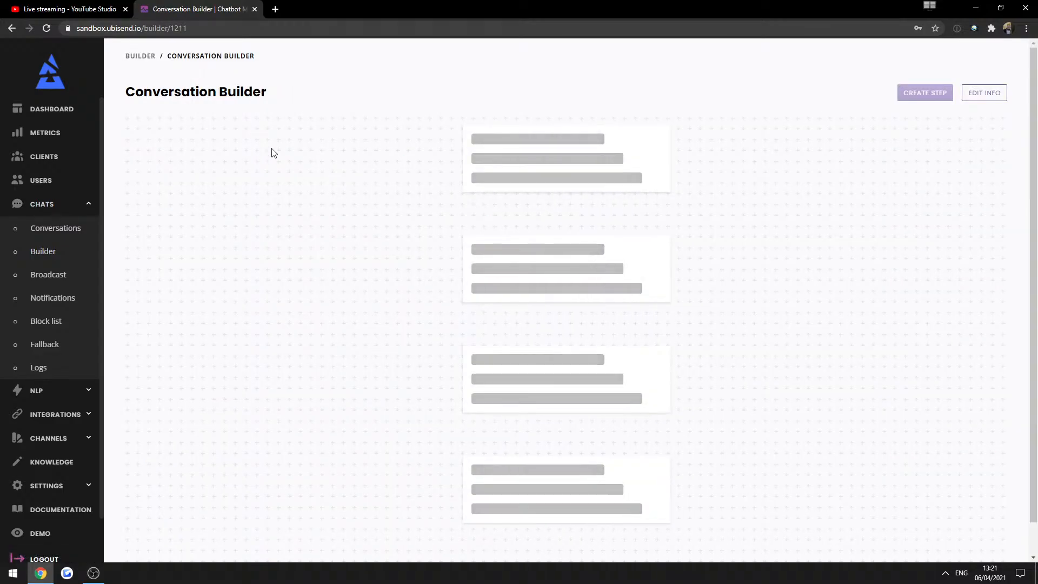
scroll(556, 316, down, 3)
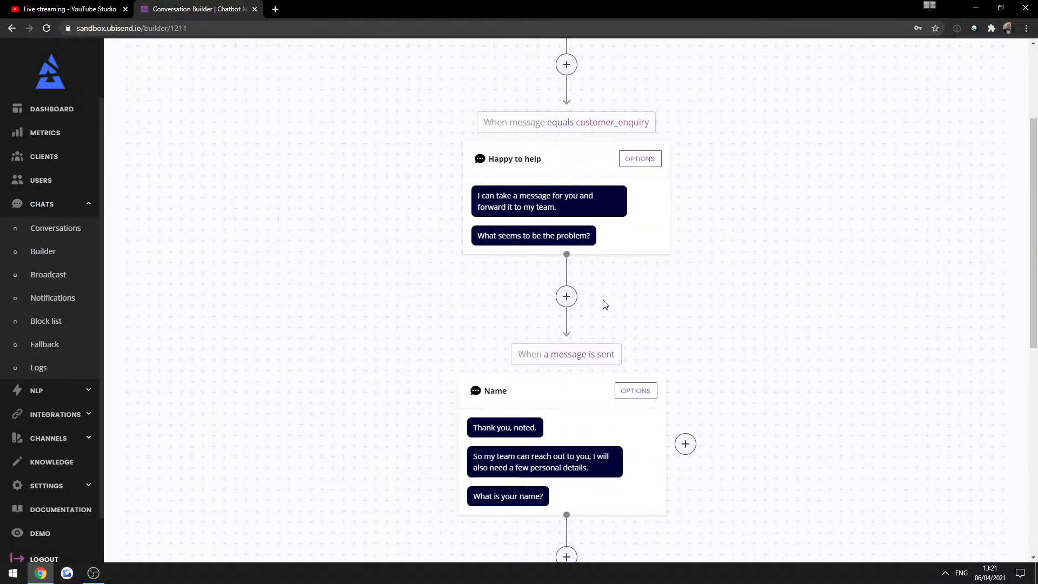
triple_click(532, 234)
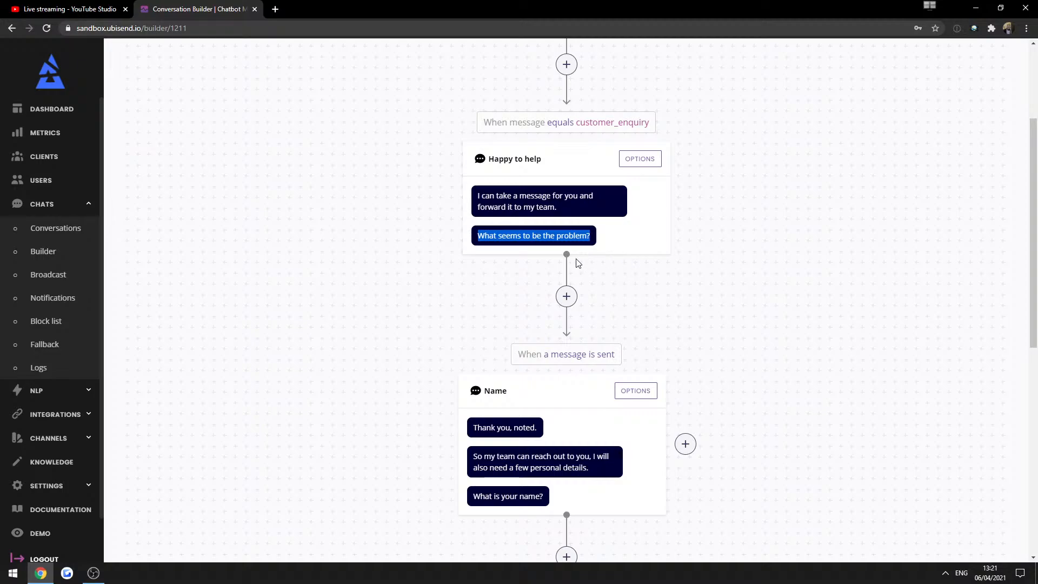
click(436, 306)
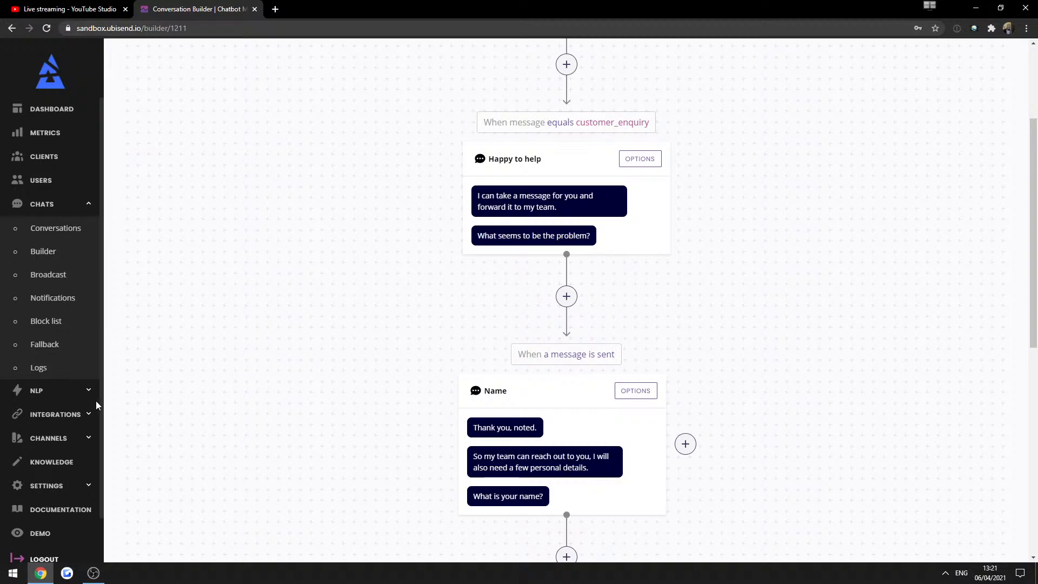
Check the message variable on Integrations > Variables, then return to the conversations list.
click(50, 414)
click(47, 392)
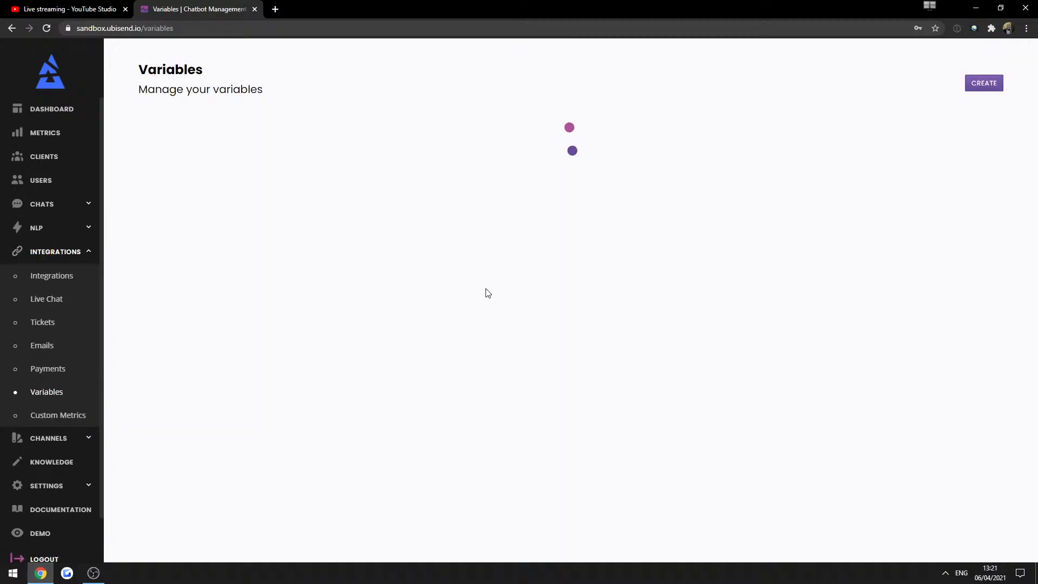
double_click(273, 248)
click(293, 350)
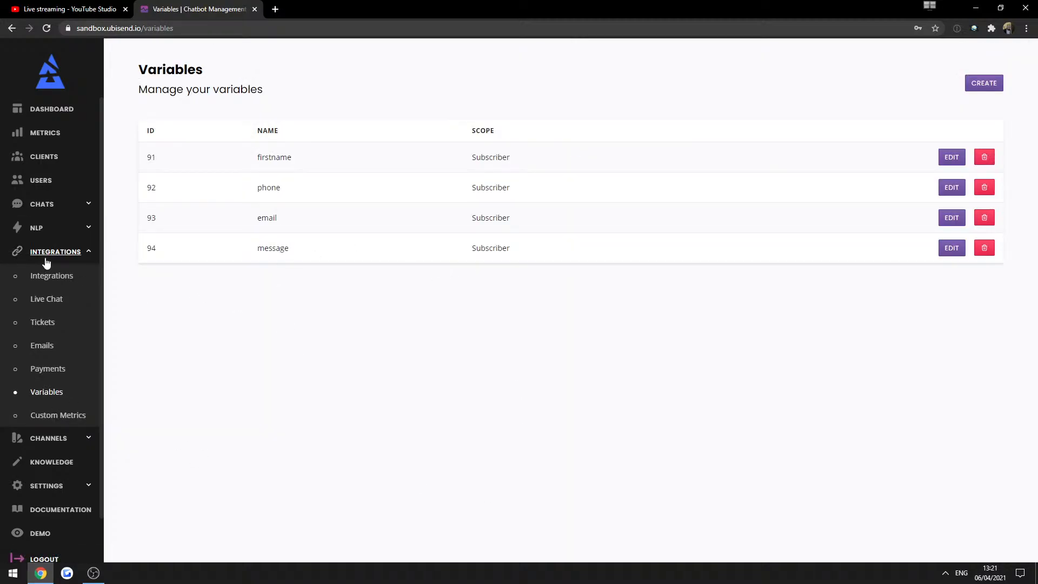
click(44, 203)
click(44, 252)
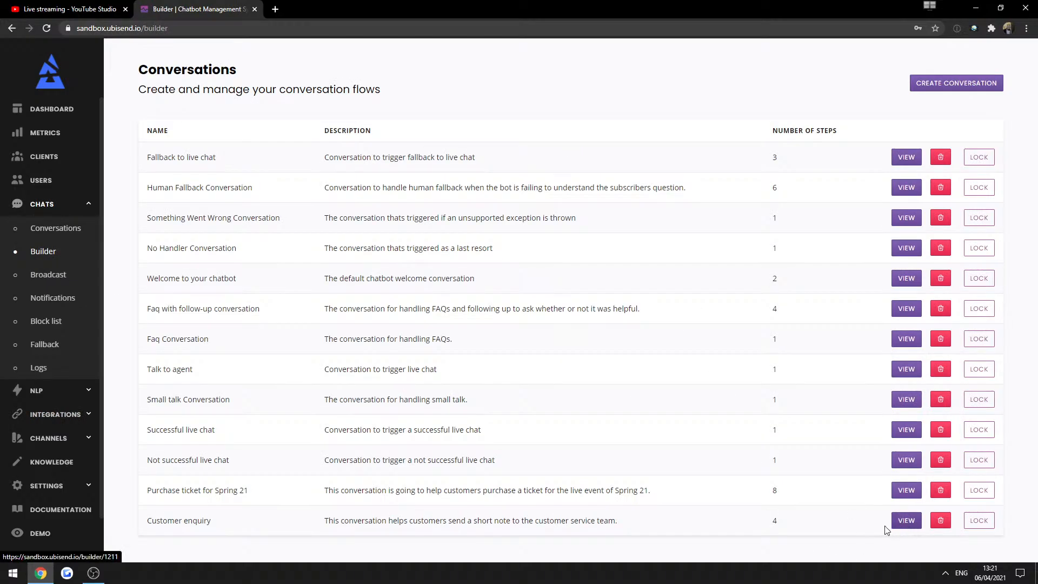
Save the Happy to help transition's reply into the message variable.
click(909, 522)
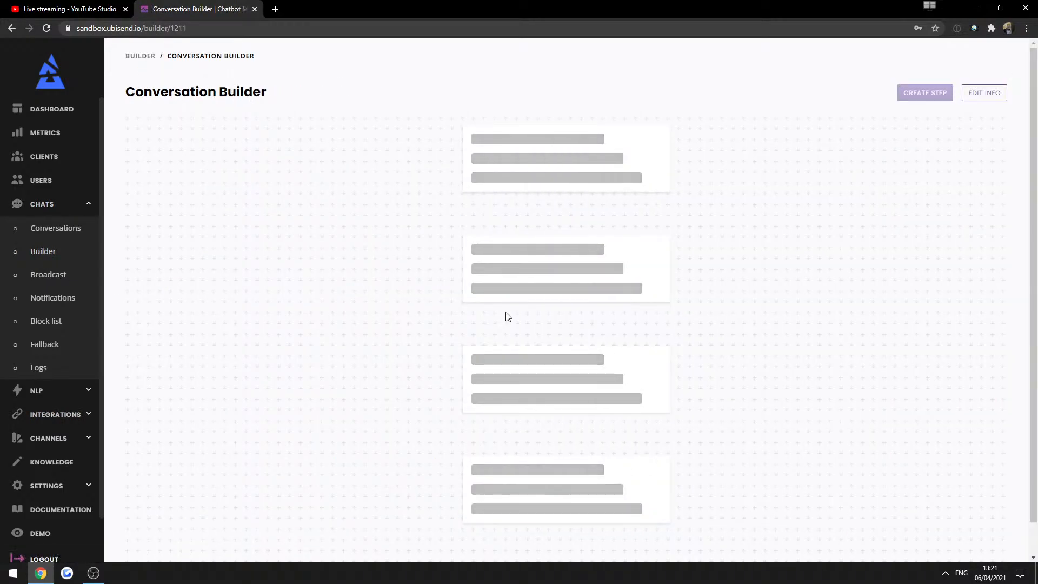
click(640, 105)
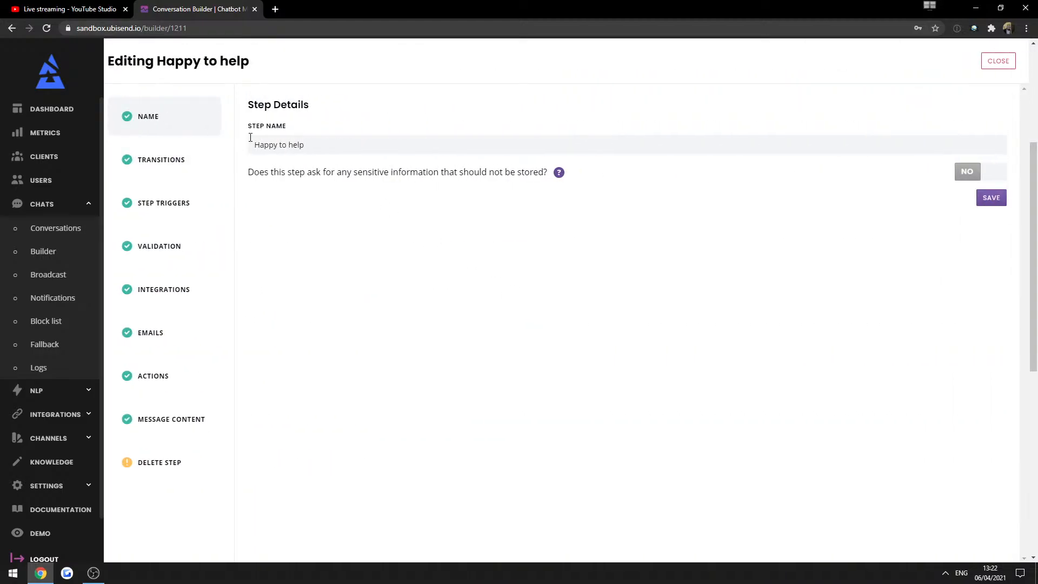
click(178, 157)
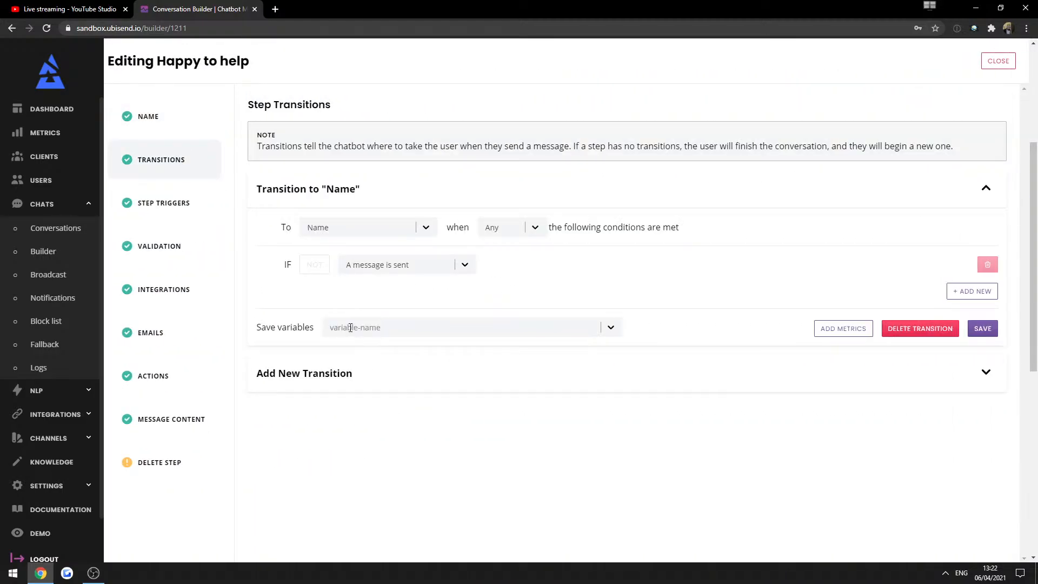
click(350, 328)
click(342, 416)
click(983, 328)
click(996, 62)
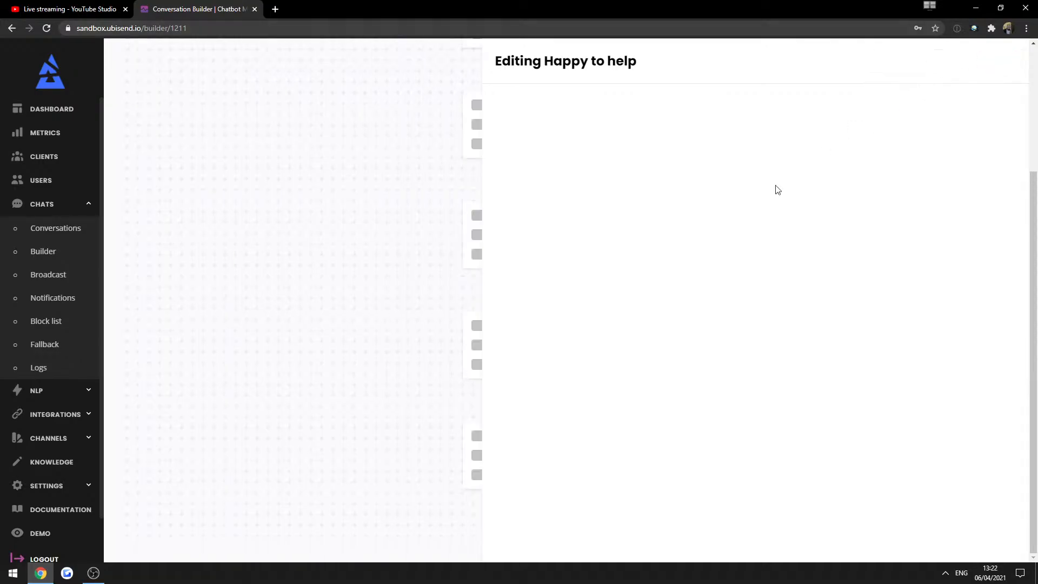
Check the message variable now shown on the Happy to help transition.
drag(580, 349, 541, 347)
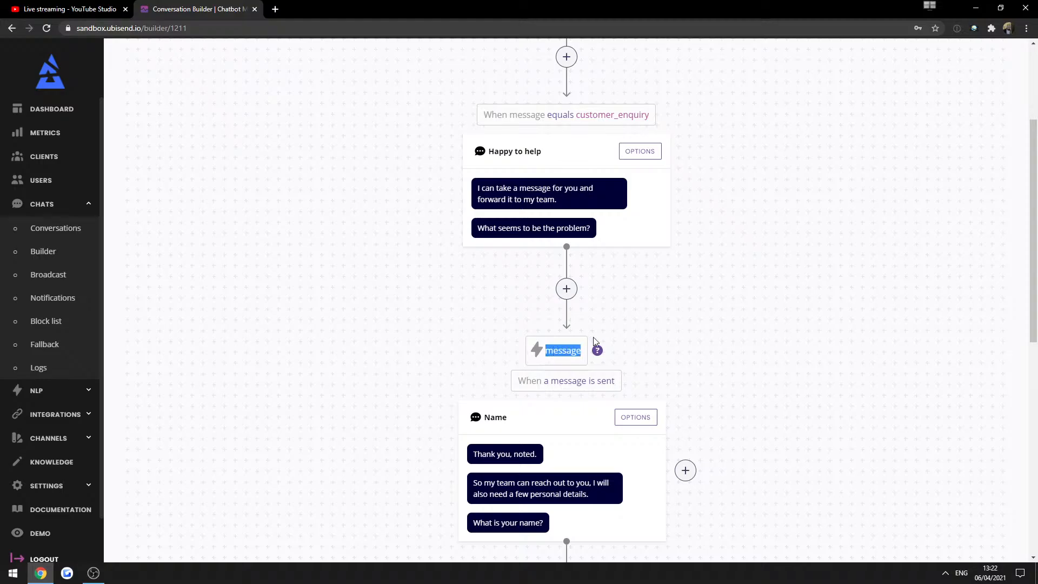
click(548, 354)
drag(547, 350, 581, 351)
click(690, 350)
scroll(686, 350, down, 4)
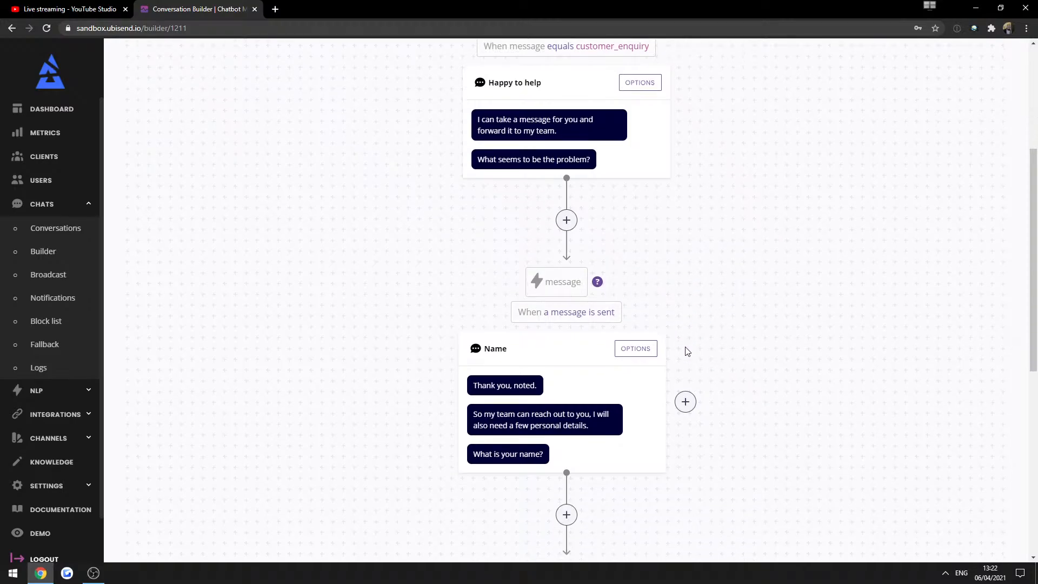
Pick firstname under Save variables on the Name-to-Email transition and save.
click(634, 202)
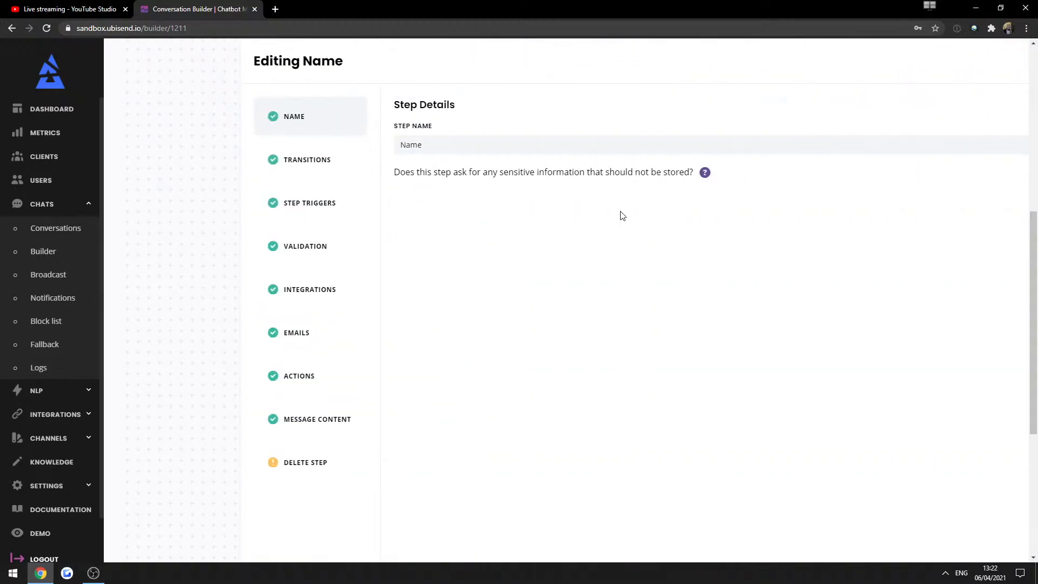
click(169, 152)
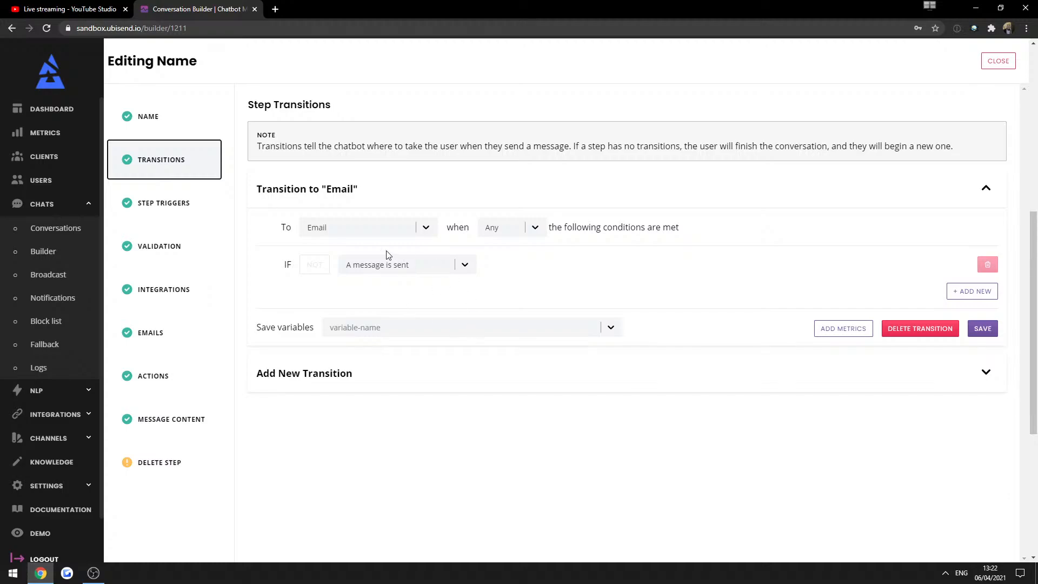
click(381, 327)
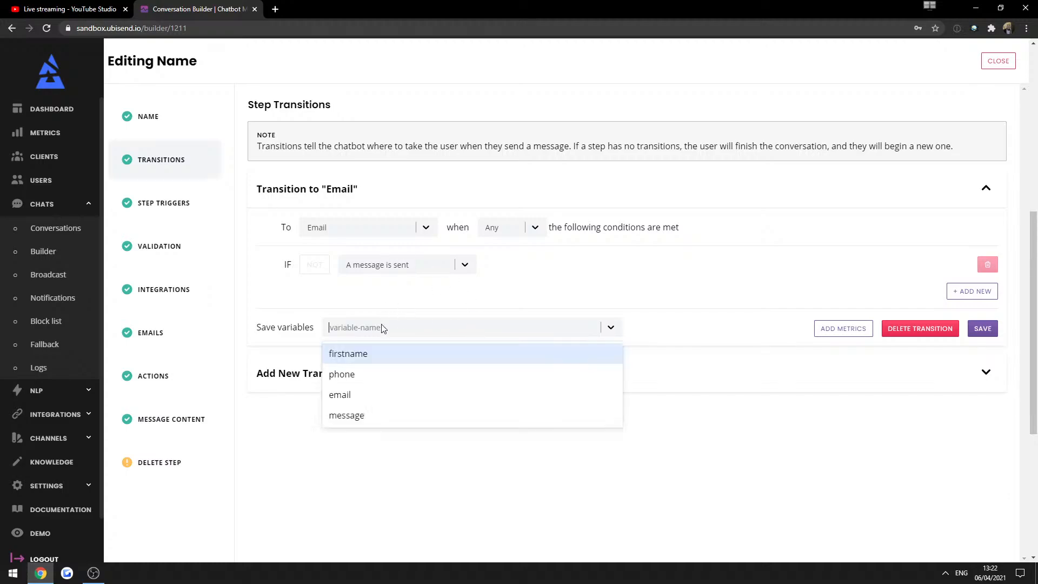
click(351, 355)
click(980, 326)
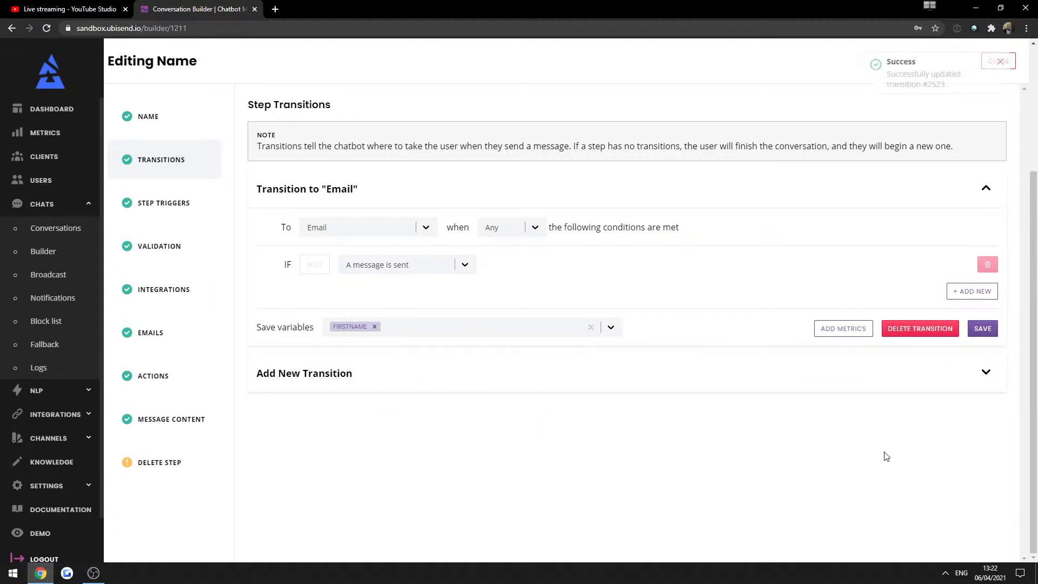
click(999, 62)
Check the firstname variable and {{firstname}} placeholder shown on the flow.
scroll(622, 389, down, 5)
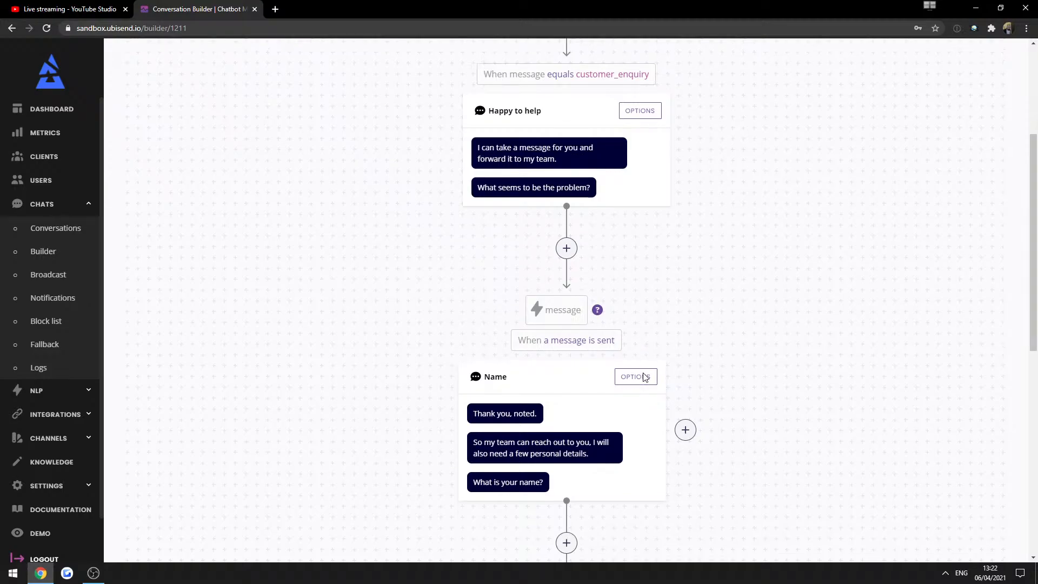
double_click(579, 379)
scroll(747, 400, down, 5)
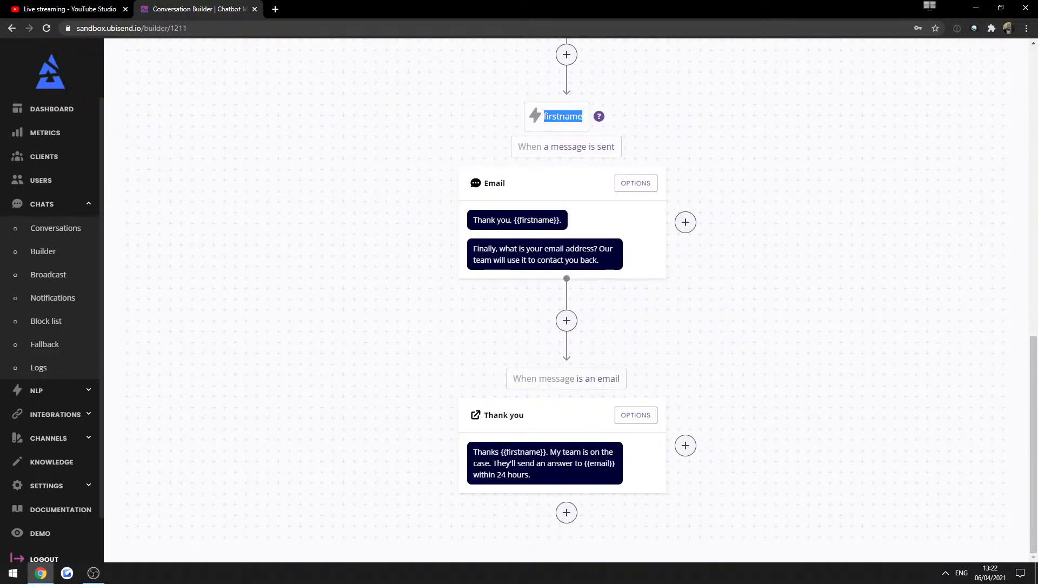
drag(512, 220, 579, 218)
click(780, 283)
Save the Email step's transition reply into the email variable.
click(629, 184)
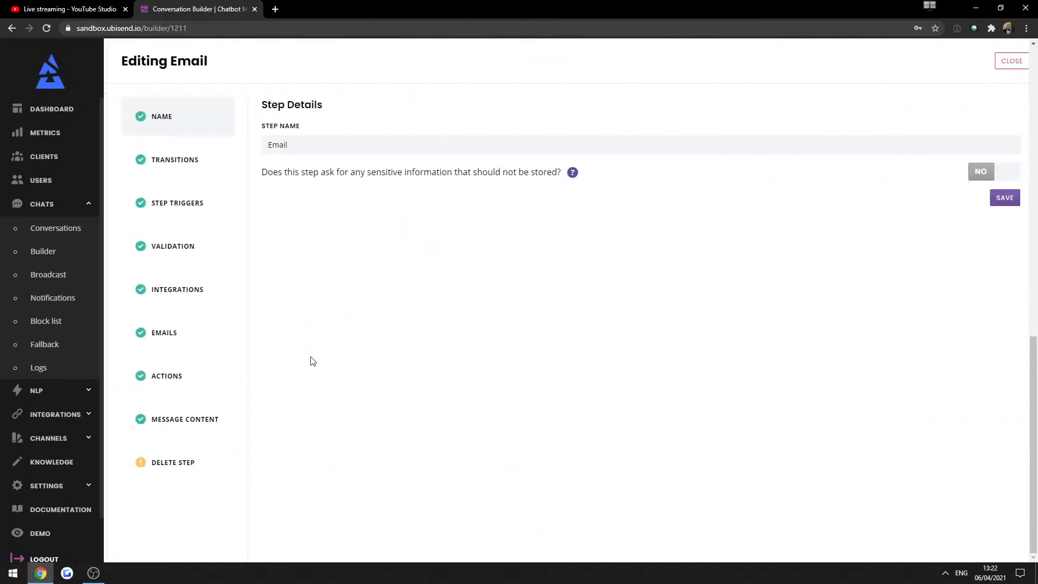
click(179, 158)
click(374, 328)
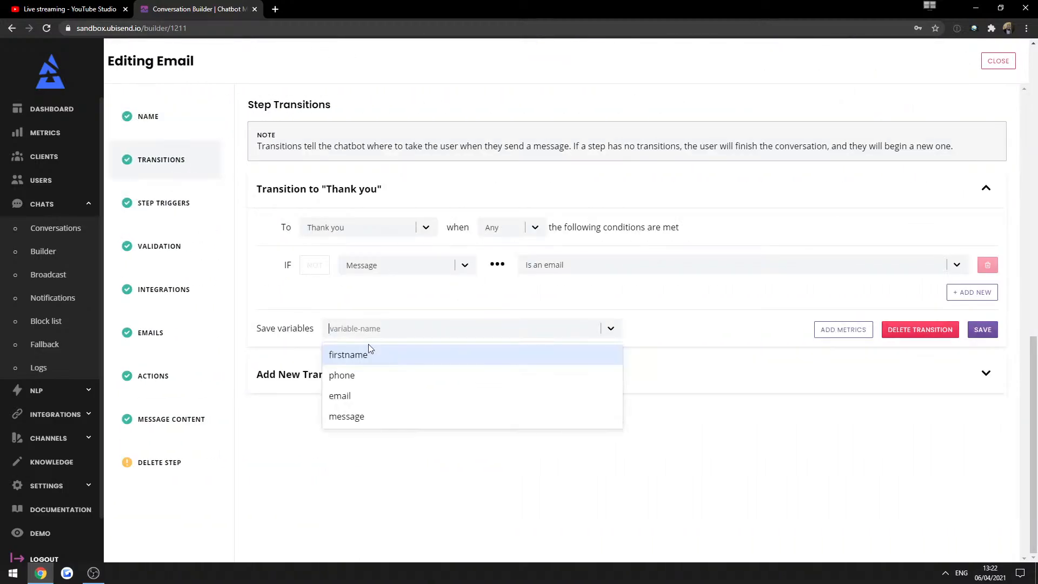
click(354, 391)
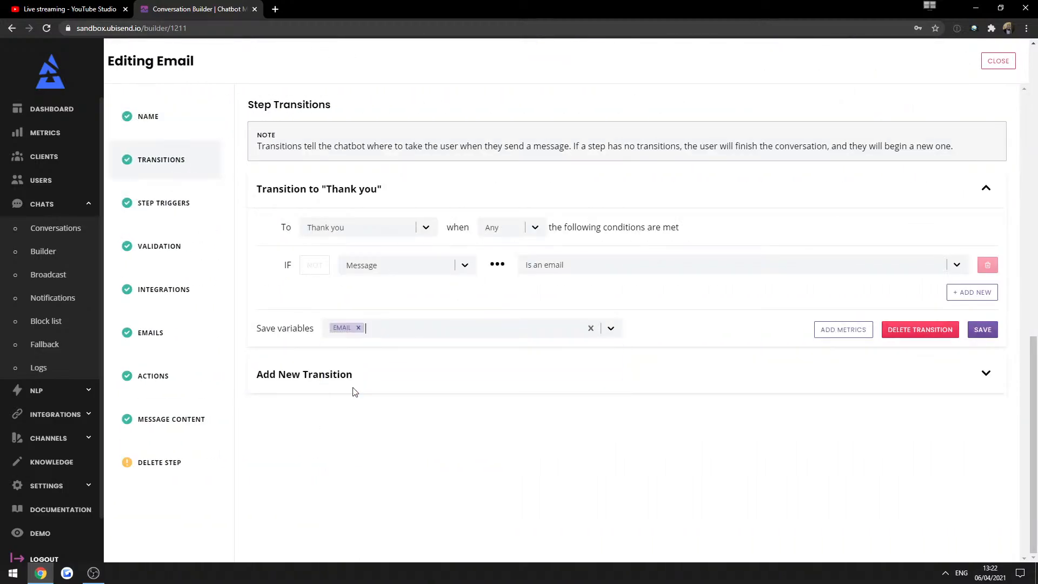
click(984, 330)
click(982, 62)
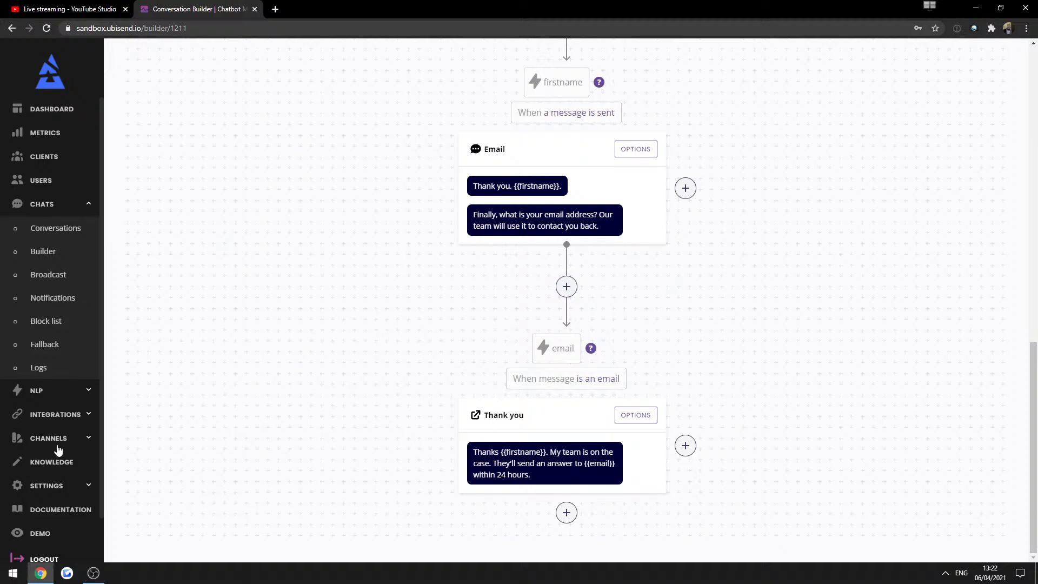
In Demo, accept the policies, send customer_enquiry, and describe the problem 'i need help pls'.
click(40, 534)
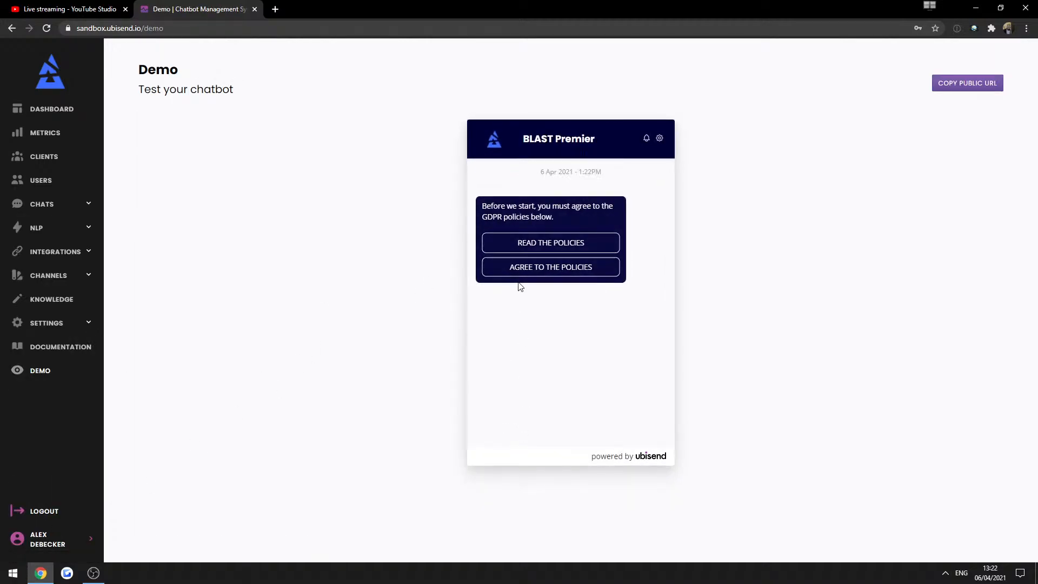
click(523, 270)
click(527, 424)
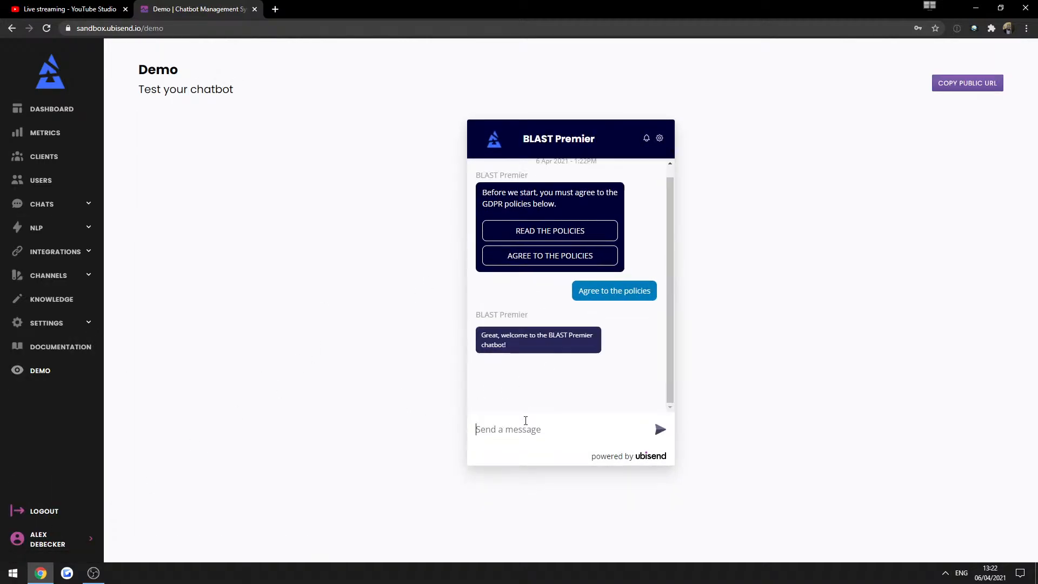
text(customer_enquiry)
key(Return)
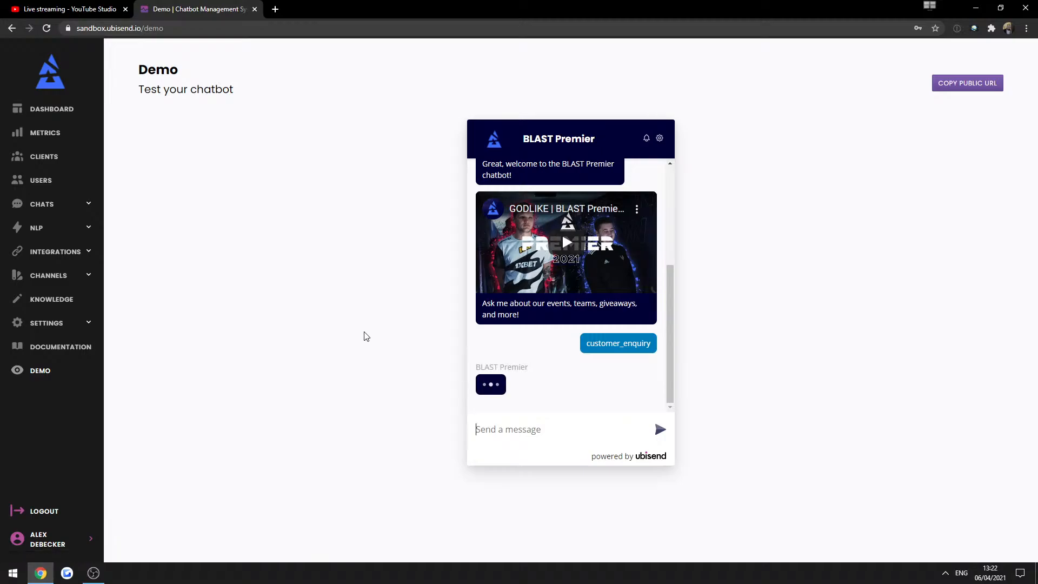
text(i ne)
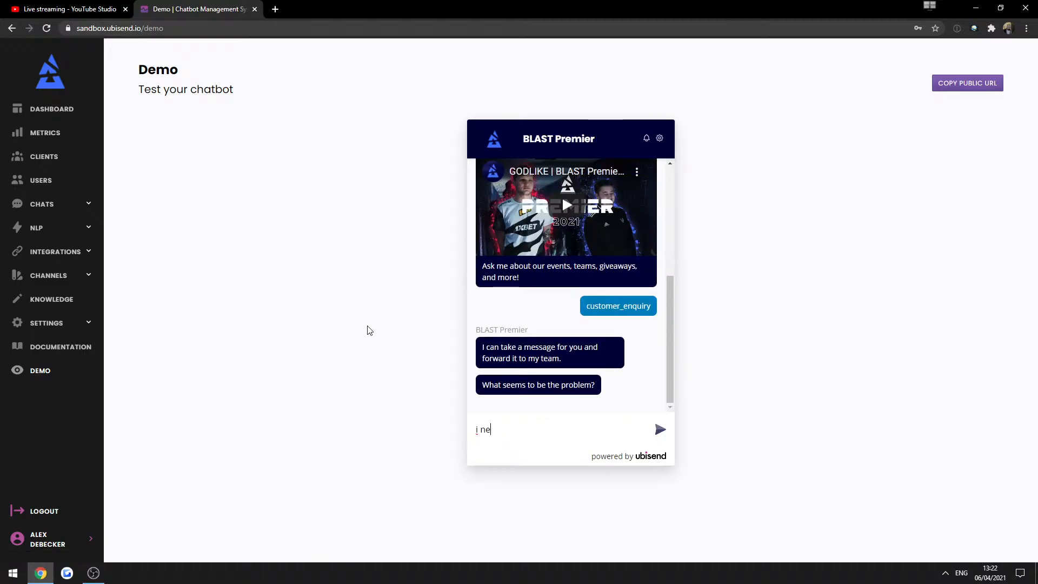
text(ed help pls)
key(Return)
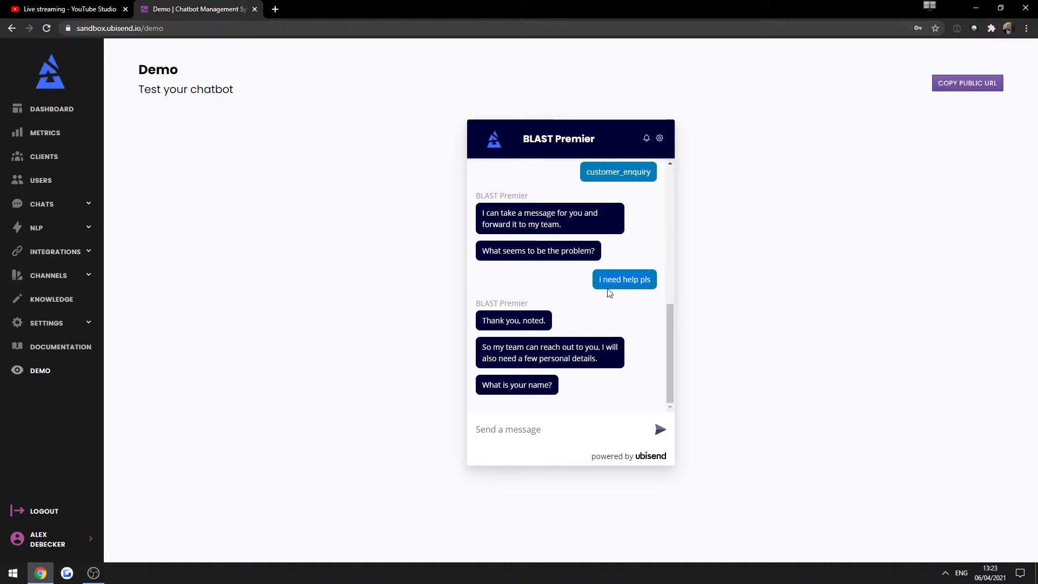
Answer with a first name and a valid email address to reach the thank-you reply.
text(Alex)
key(Return)
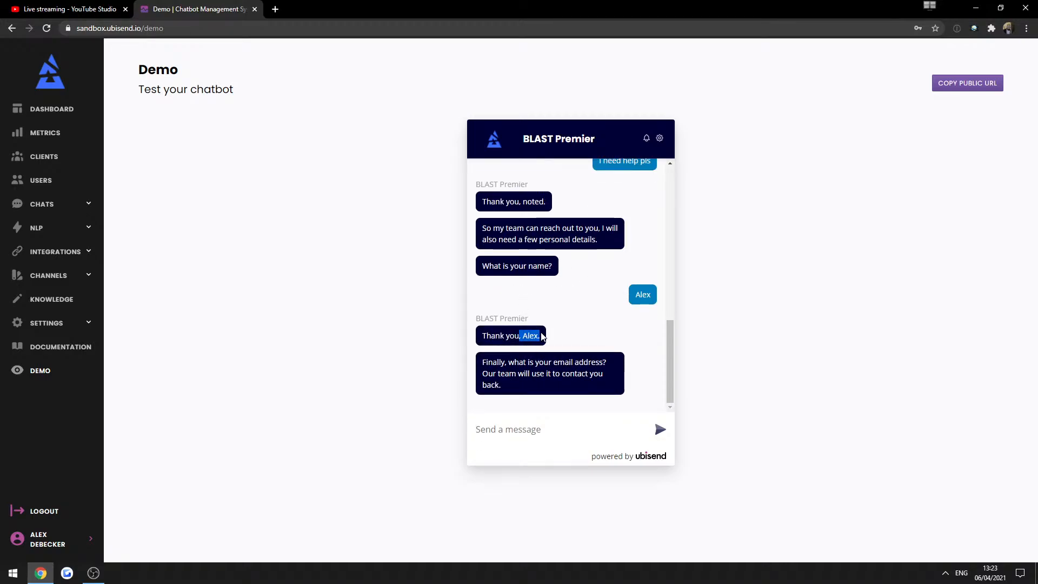
click(541, 334)
click(534, 428)
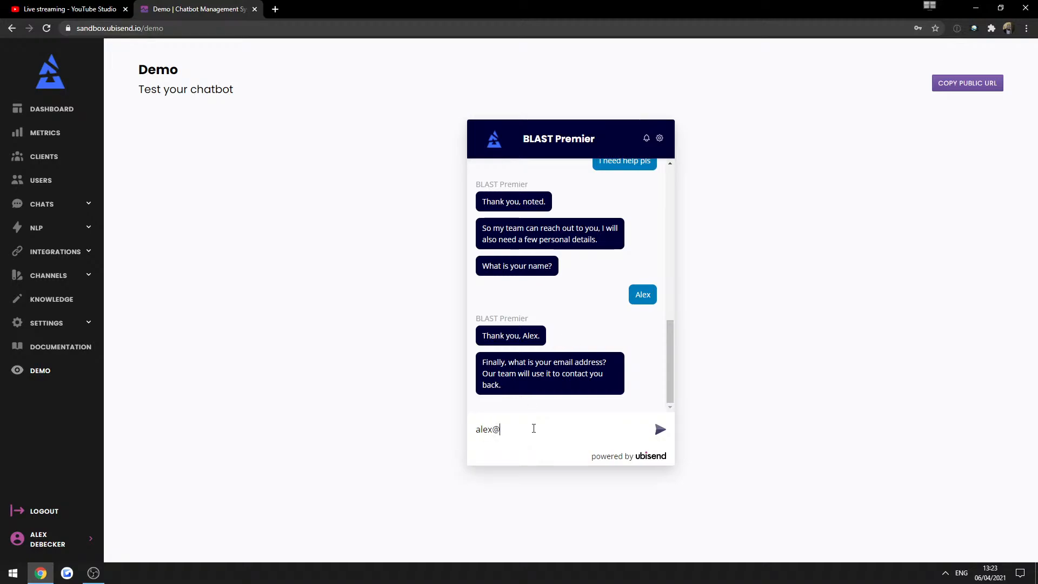
key(Return)
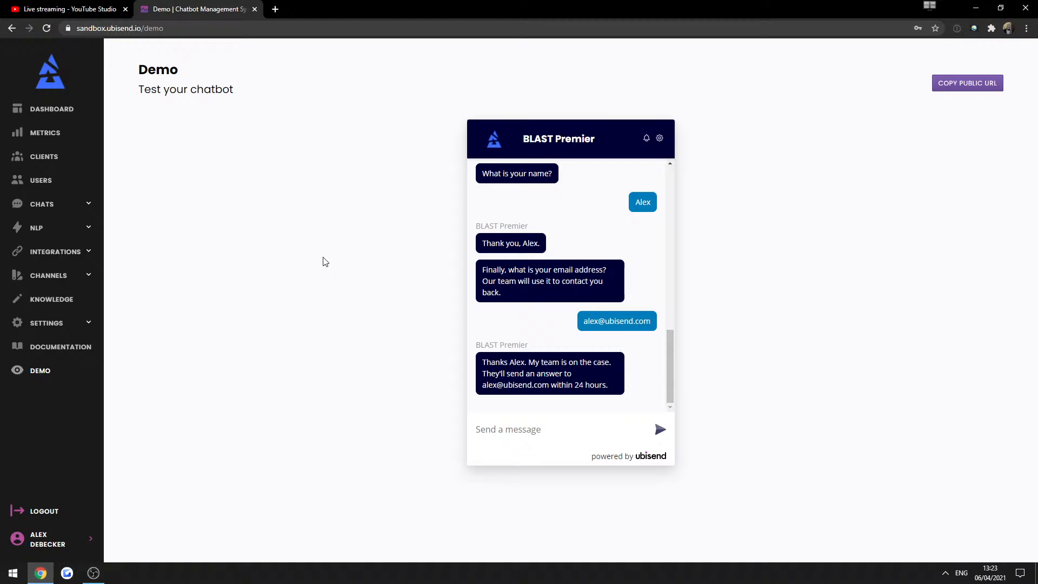
click(35, 205)
Open the Email step's options in the Customer enquiry flow.
click(37, 252)
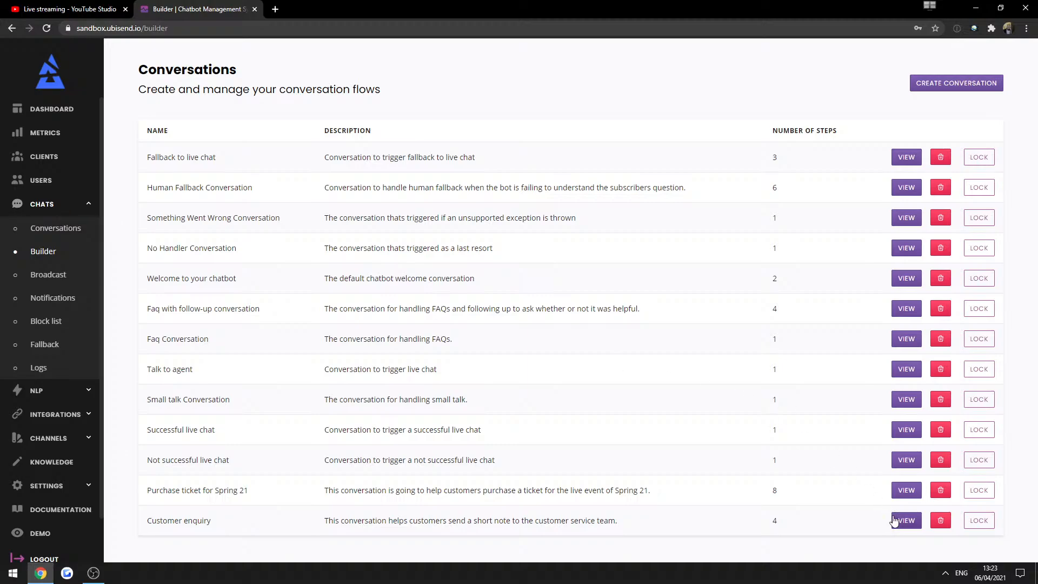
click(905, 520)
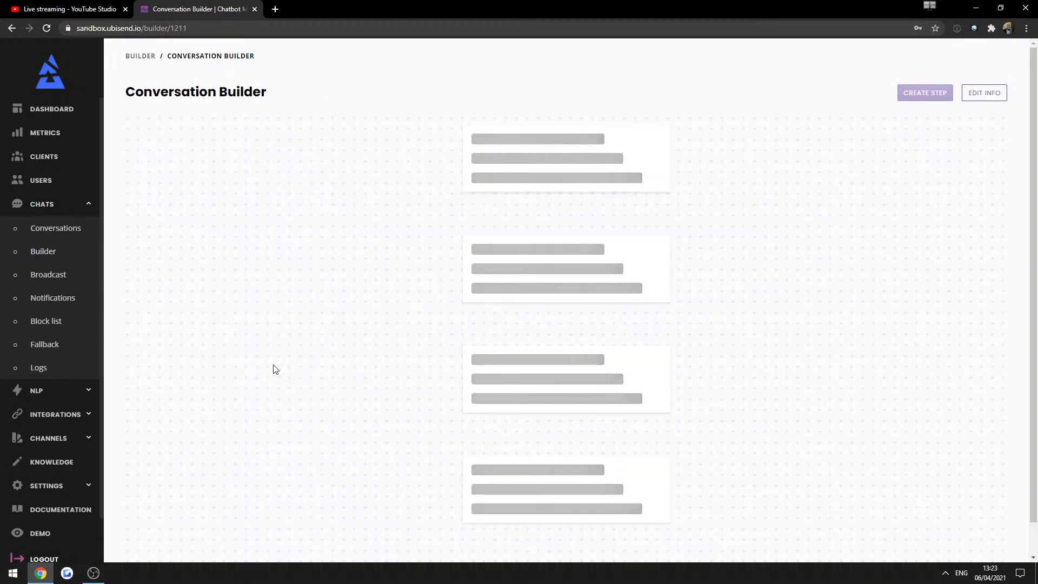
scroll(273, 370, down, 5)
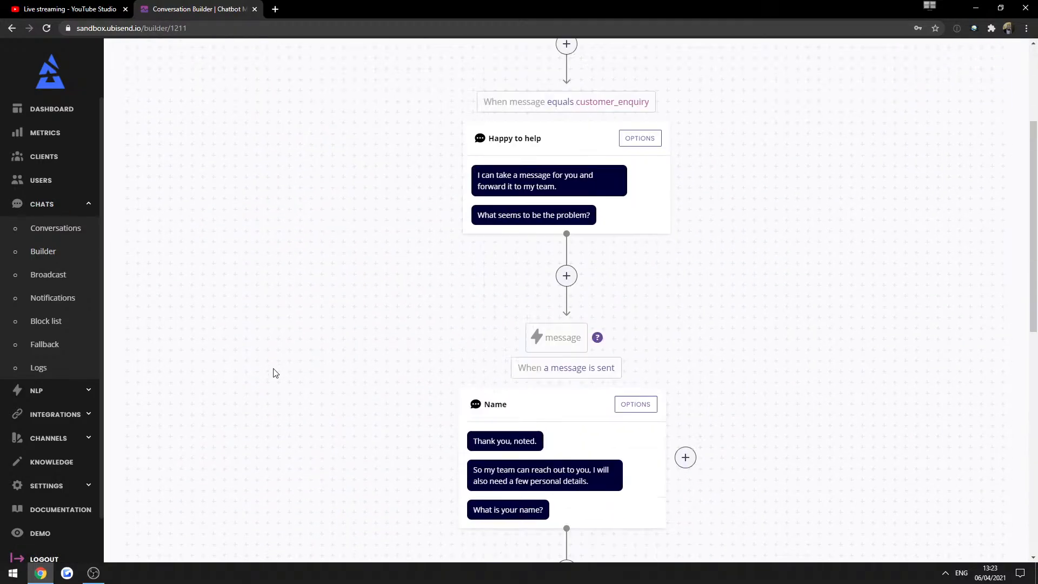
scroll(573, 318, down, 5)
scroll(617, 308, down, 4)
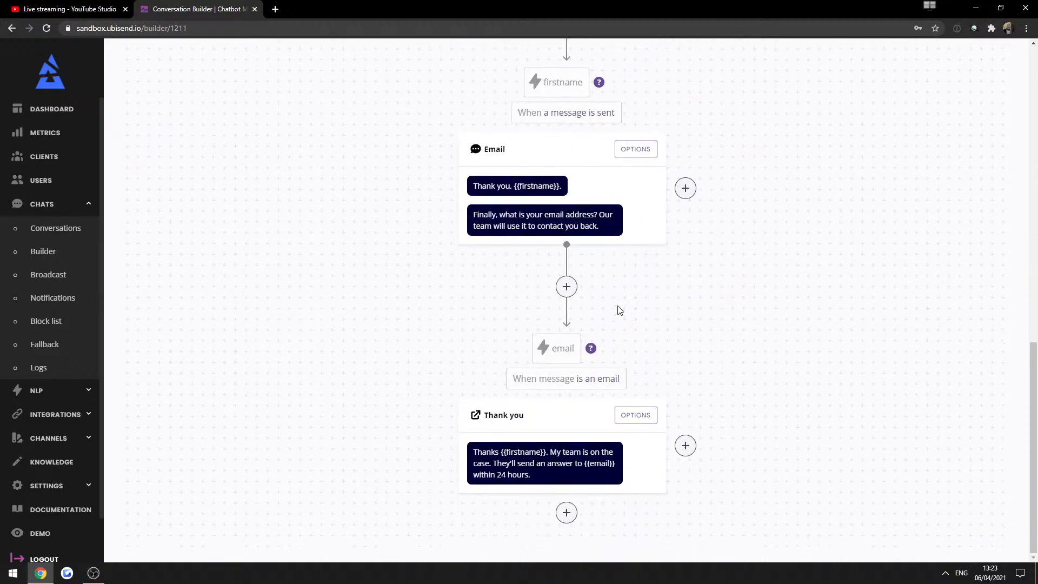
click(630, 151)
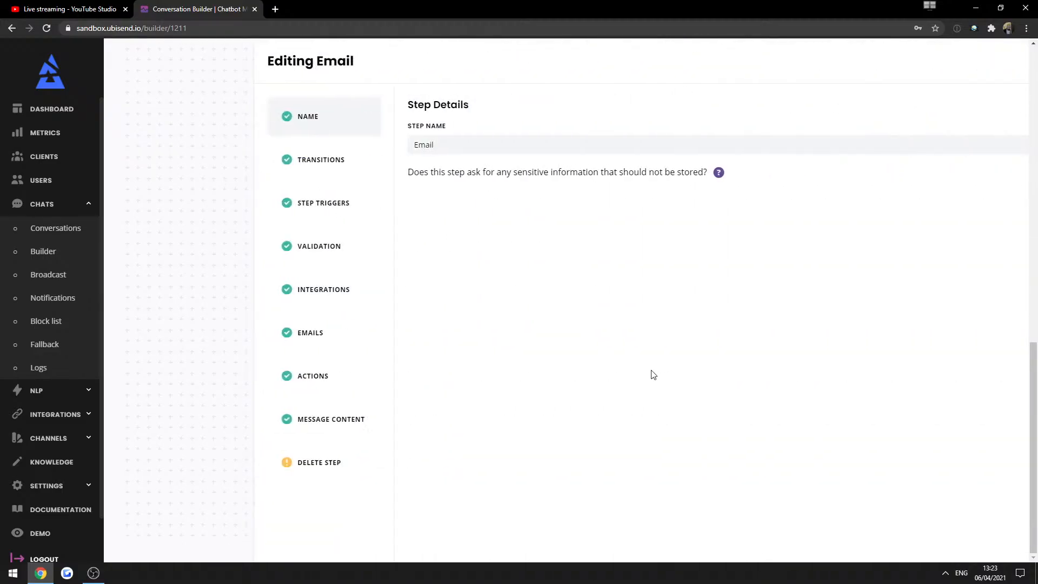
click(154, 160)
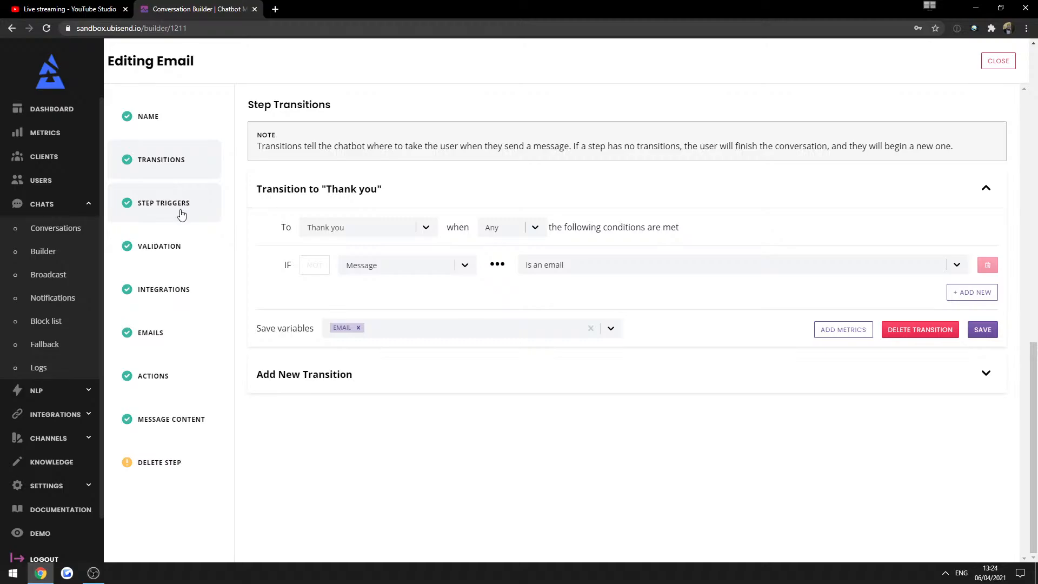
Set the Email step's validation condition to NOT Message Is an email.
click(170, 246)
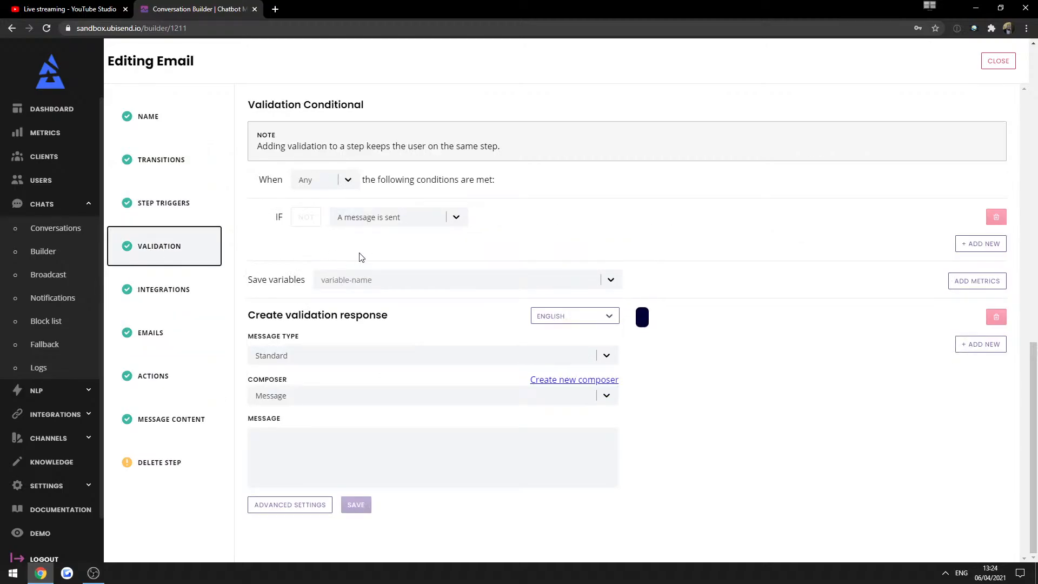
click(348, 219)
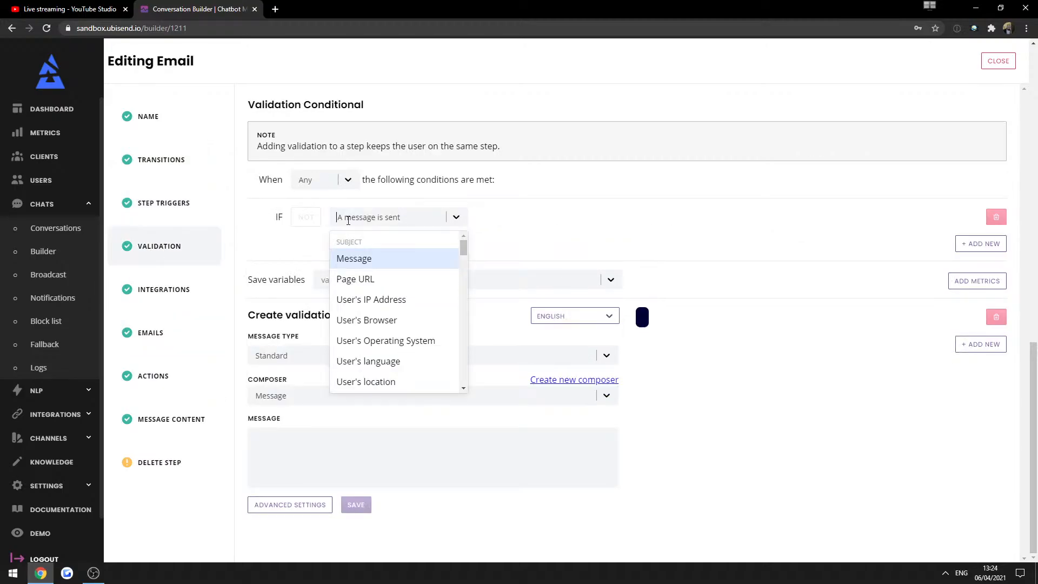
click(353, 257)
click(524, 219)
click(527, 261)
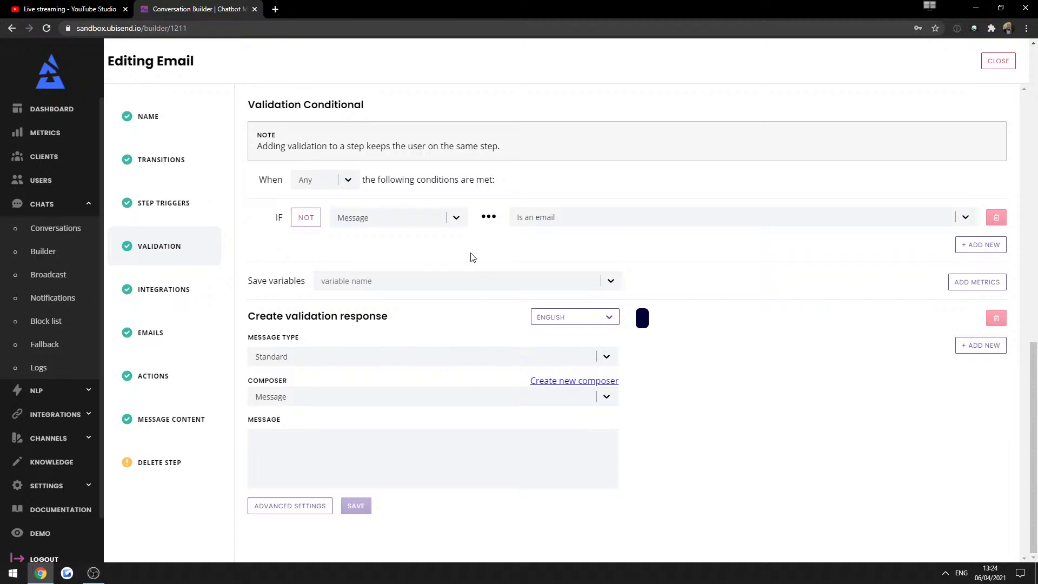
Enter the response 'Please enter a valid email address.' and save the validation.
click(330, 443)
text(Ple)
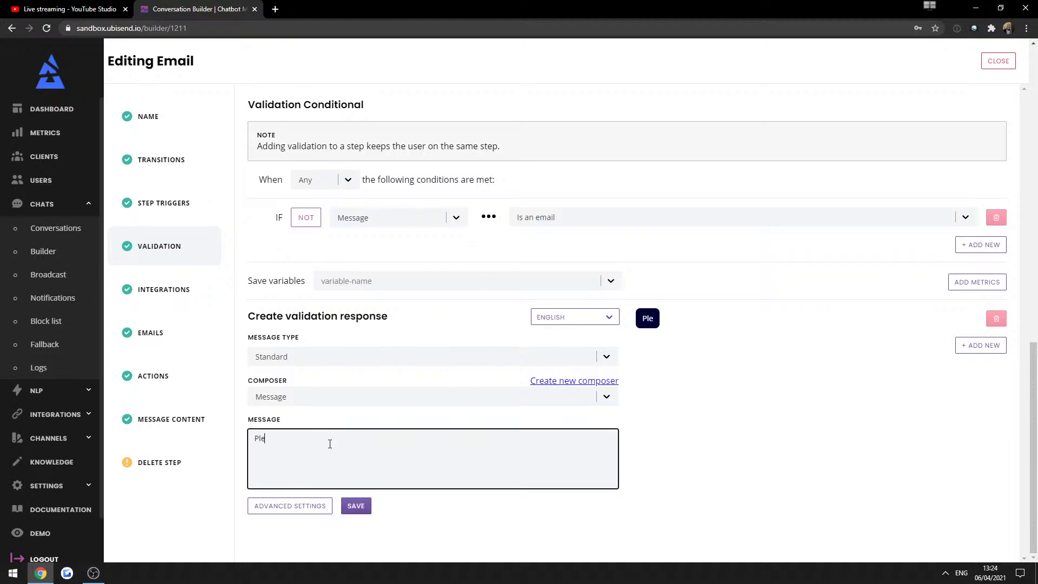
text(ase enter avalid)
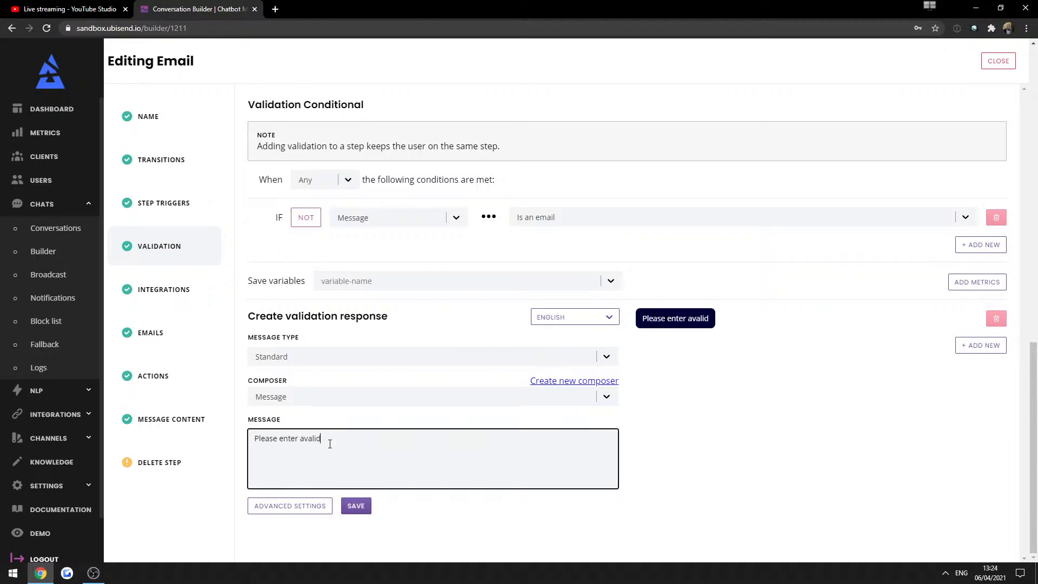
key(BackSpace)
key(BackSpace)
key(BackSpace)
key(BackSpace)
text(valid email address.)
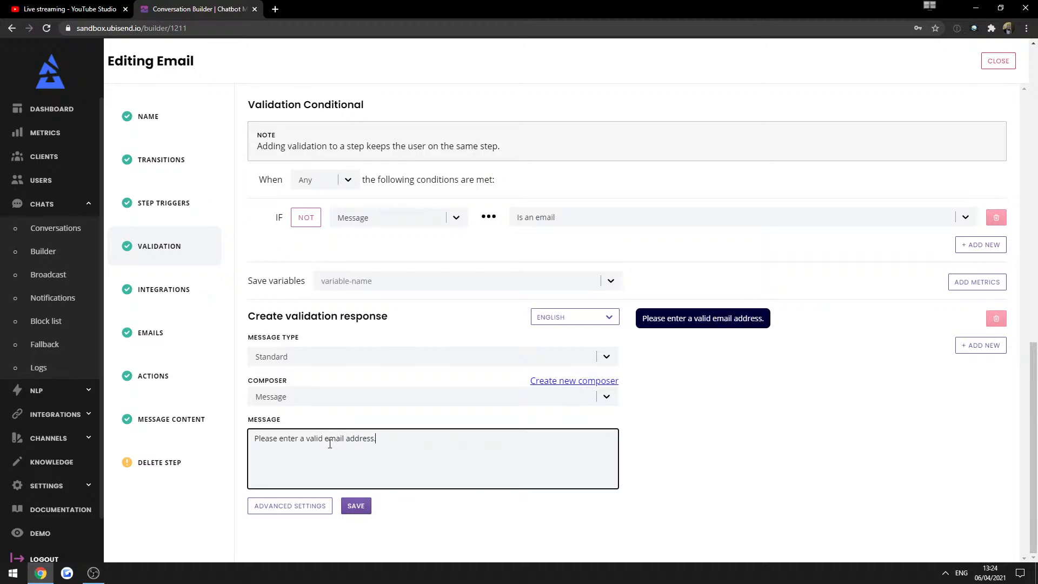
click(478, 535)
click(358, 509)
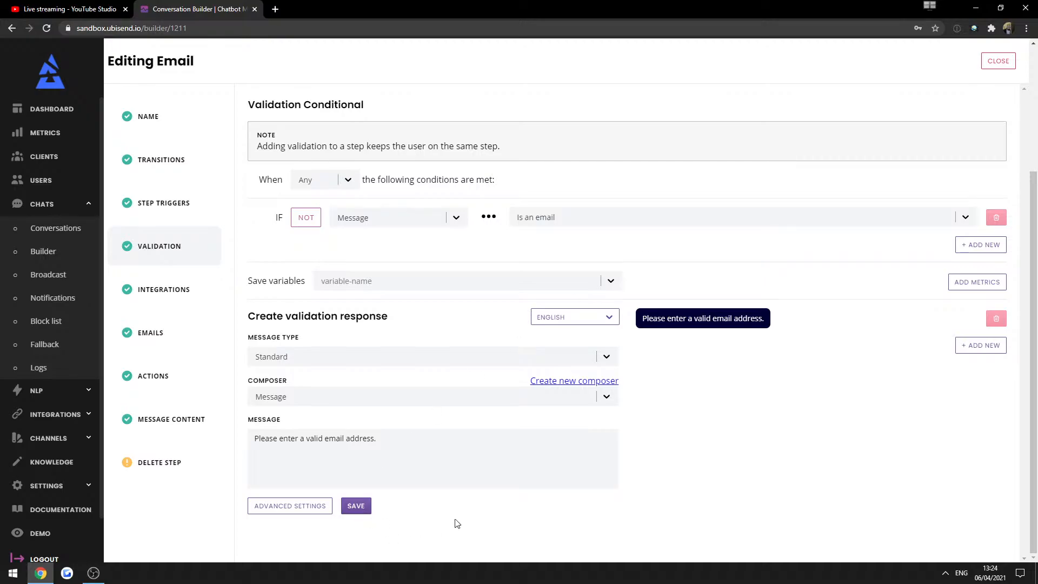
click(360, 505)
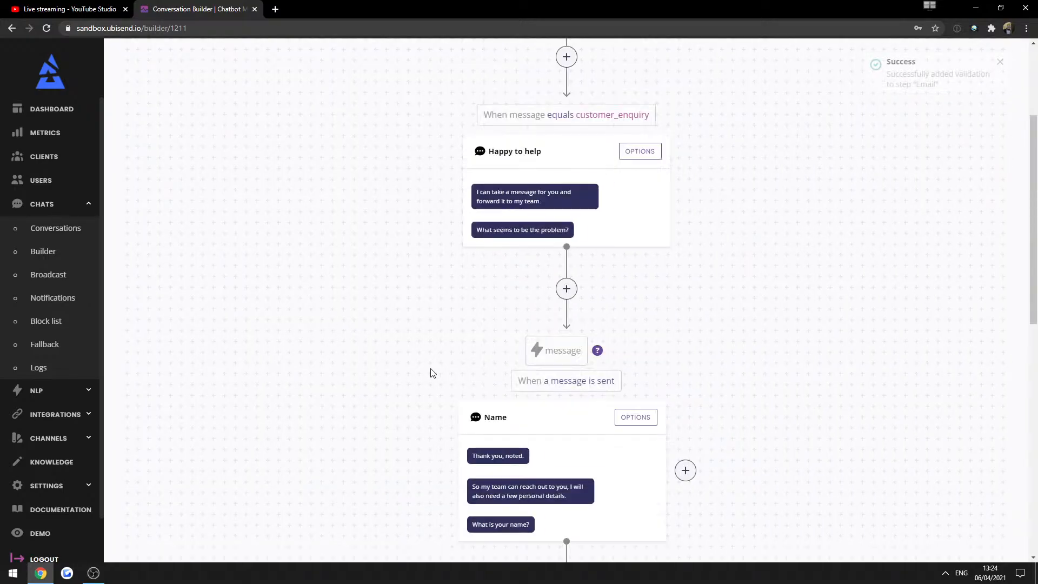
In Demo, accept the policies, send customer_enquiry, and answer the problem with 'oaisjdsdiajd'.
scroll(431, 372, down, 5)
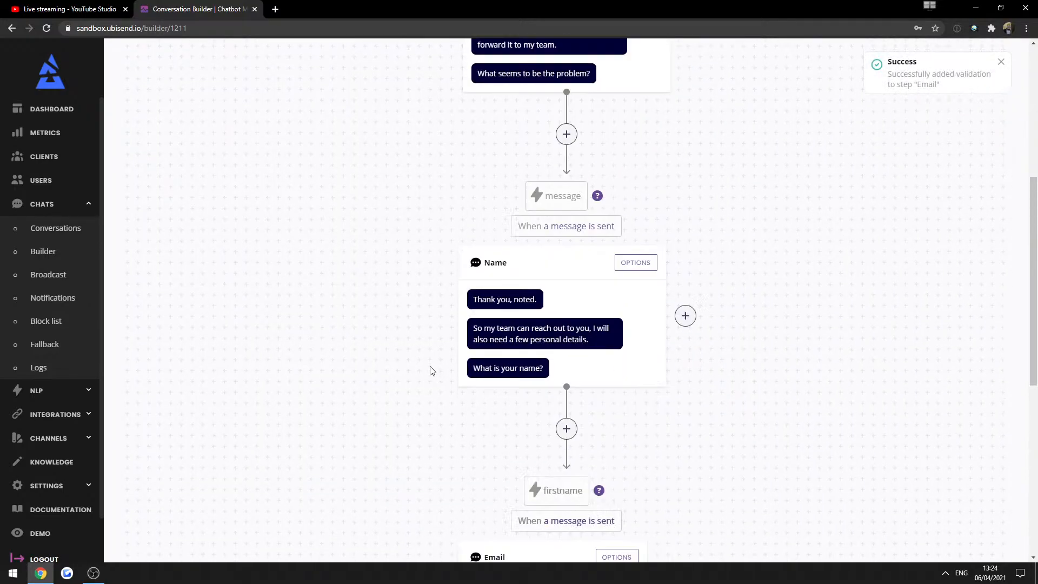
click(53, 534)
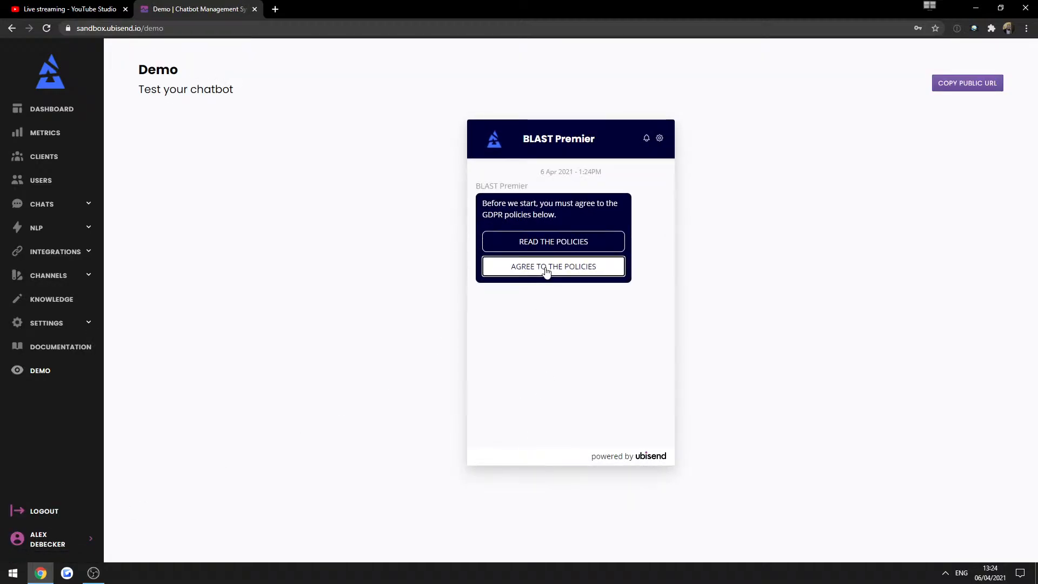
click(546, 272)
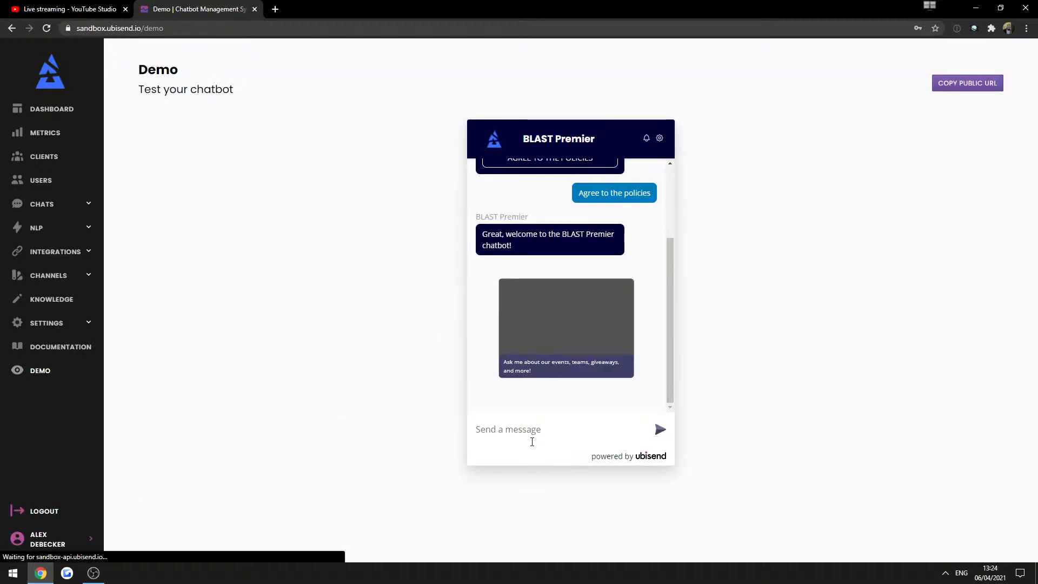
text(customer_enquiry)
key(Return)
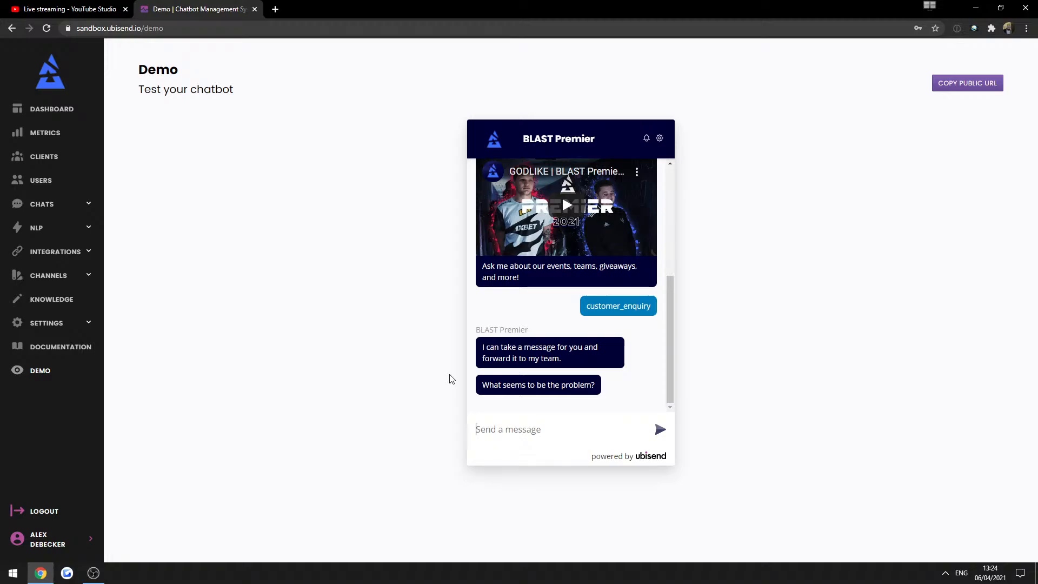
text(oaisjdsdiajd)
key(Return)
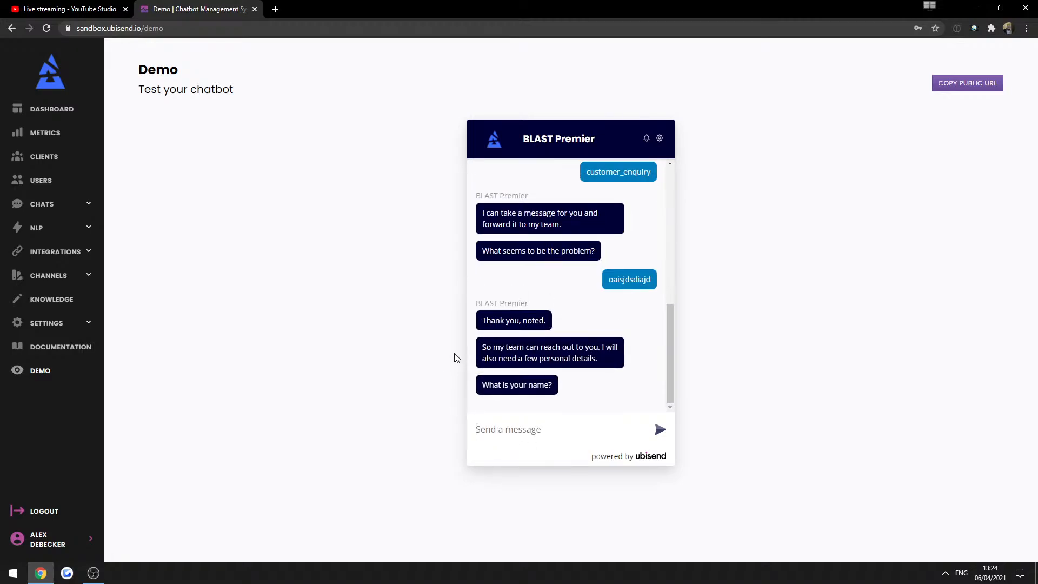
Give a first name, then 'aasdasokdas' as the email to get the validation reply.
text(Alex)
key(Return)
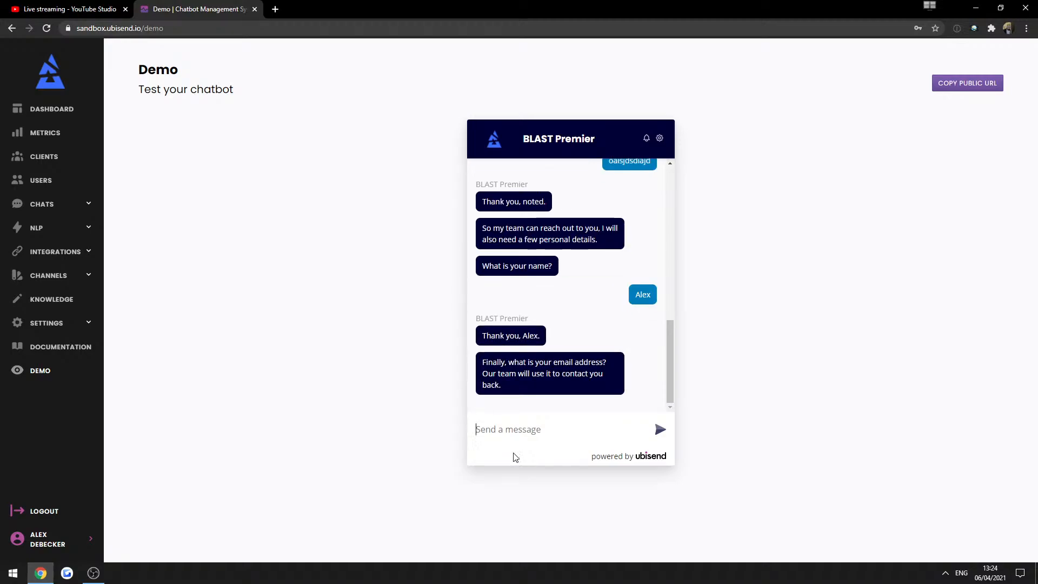
text(aasdasokdas)
key(Return)
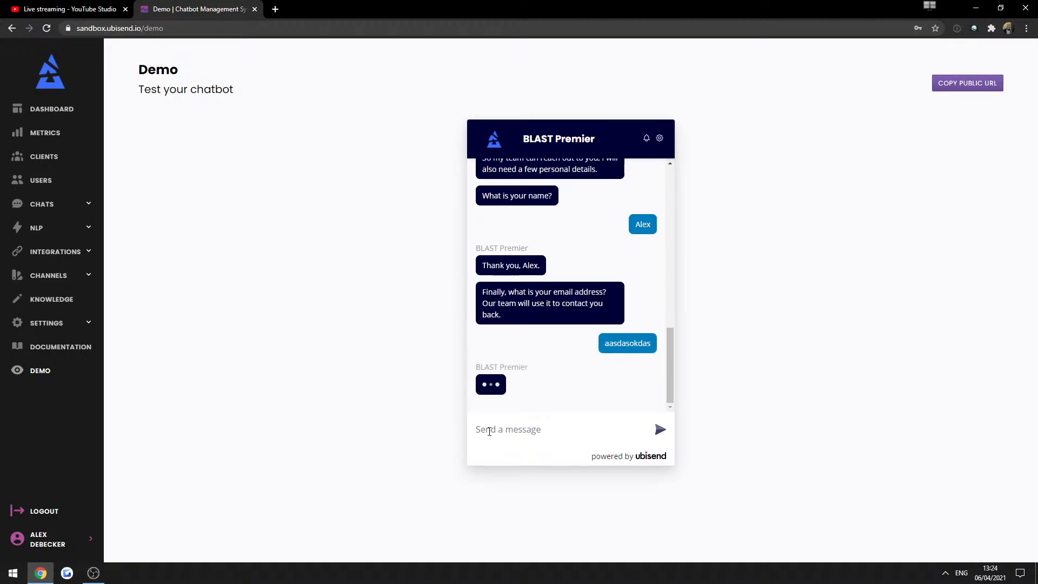
triple_click(495, 382)
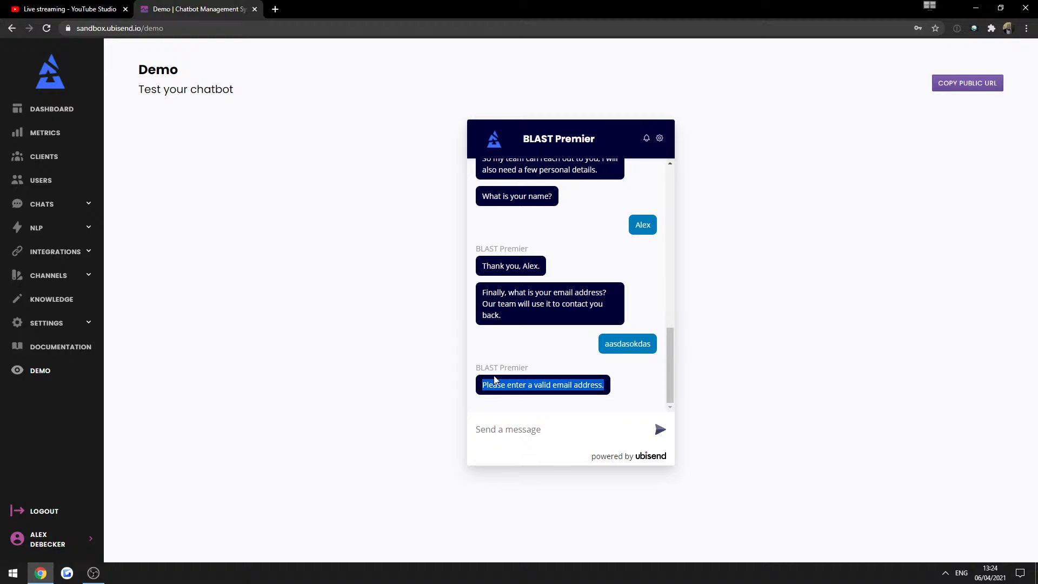
click(530, 429)
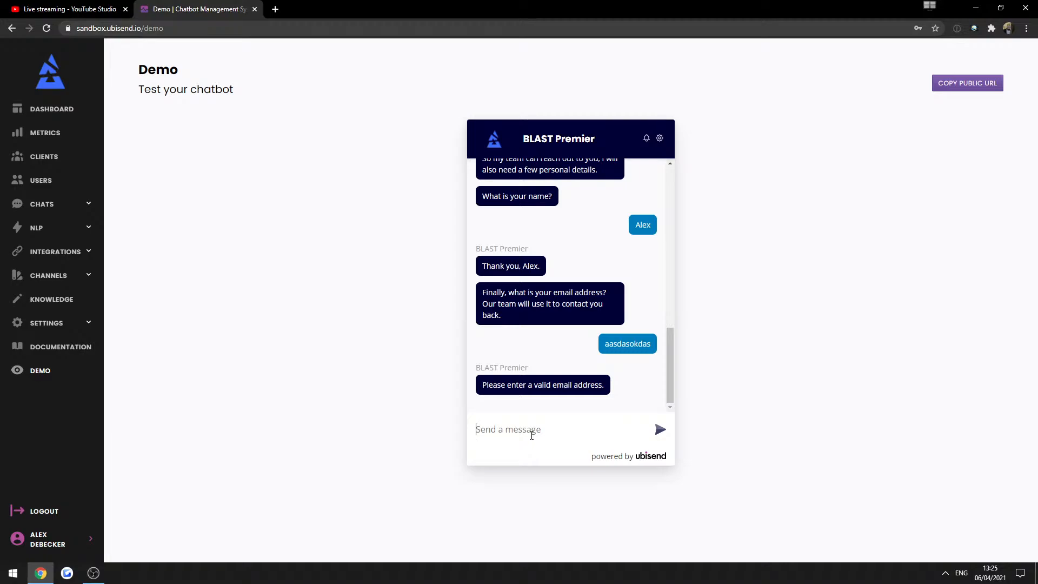
triple_click(563, 300)
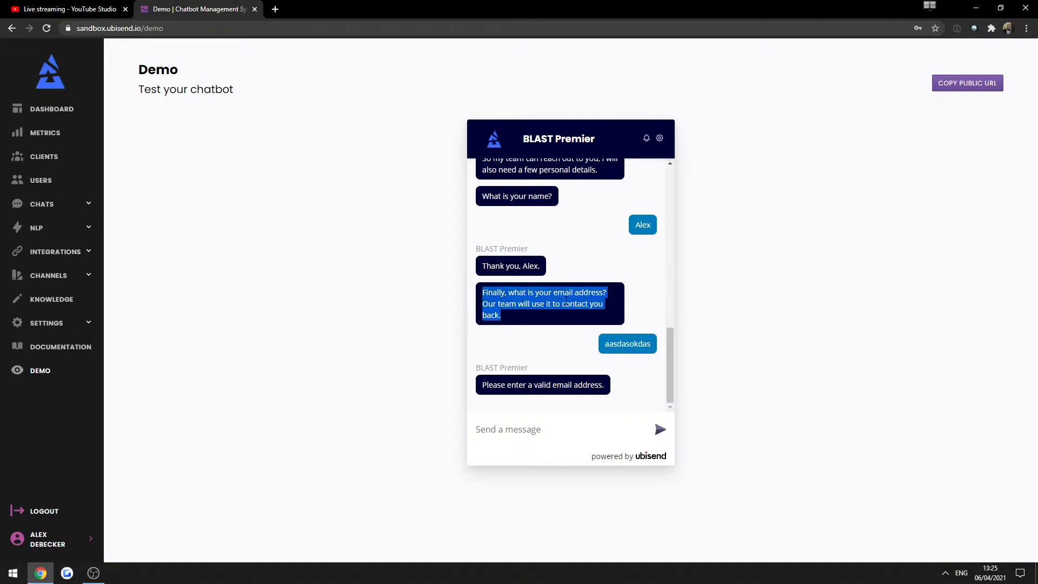
click(565, 305)
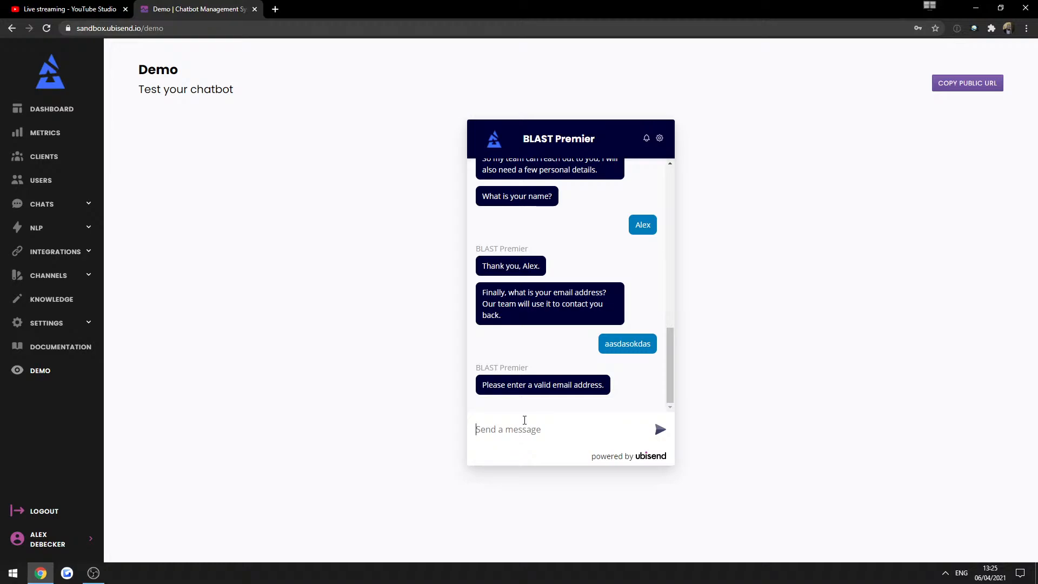
Send the demo bot a valid email address, then expand the Chats section of the sidebar.
key(Return)
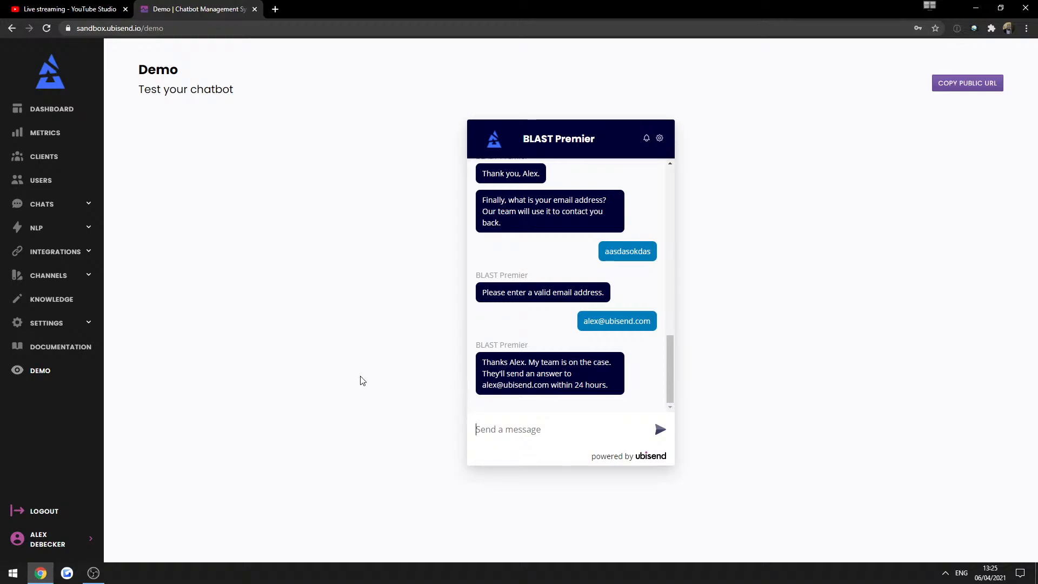
click(42, 205)
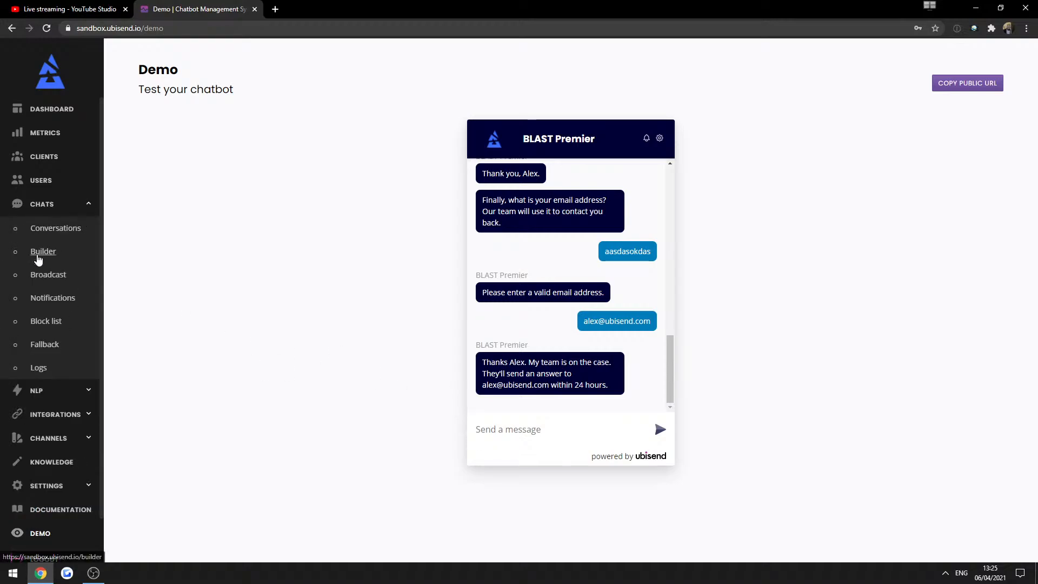
click(558, 435)
Reset the demo chatbot conversation and agree to the GDPR policies.
click(659, 139)
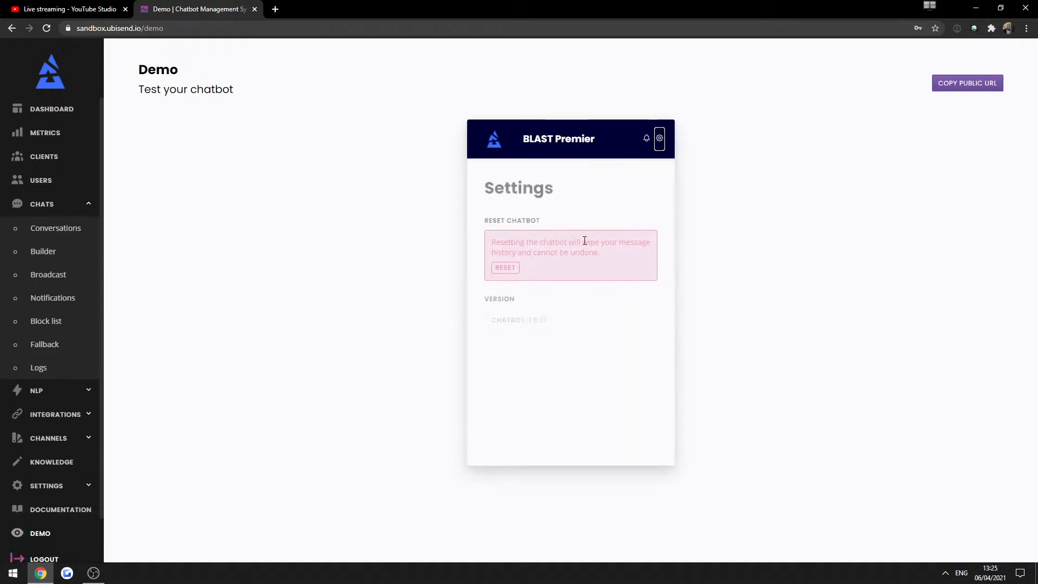
click(501, 264)
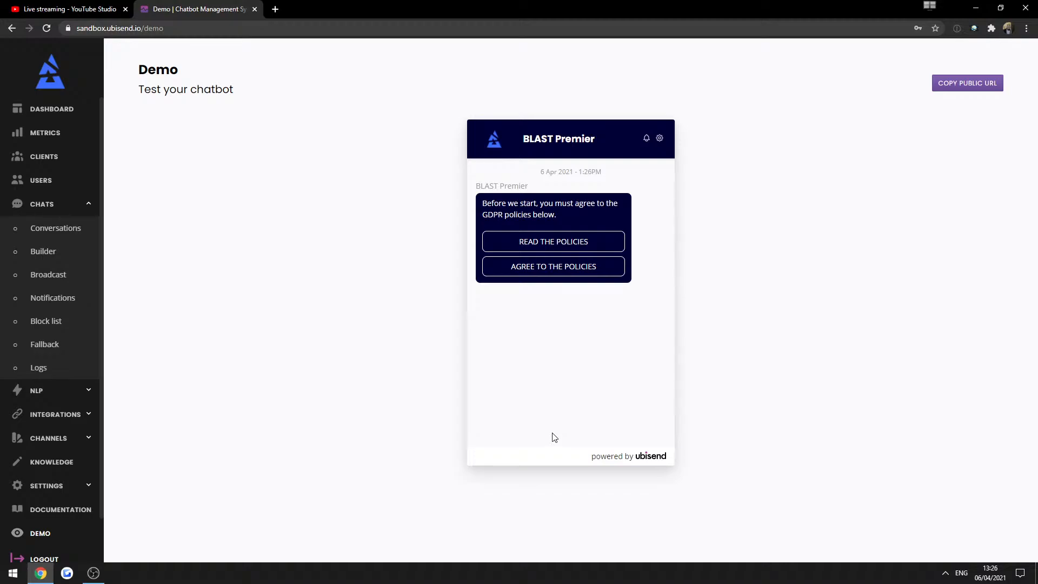
click(489, 270)
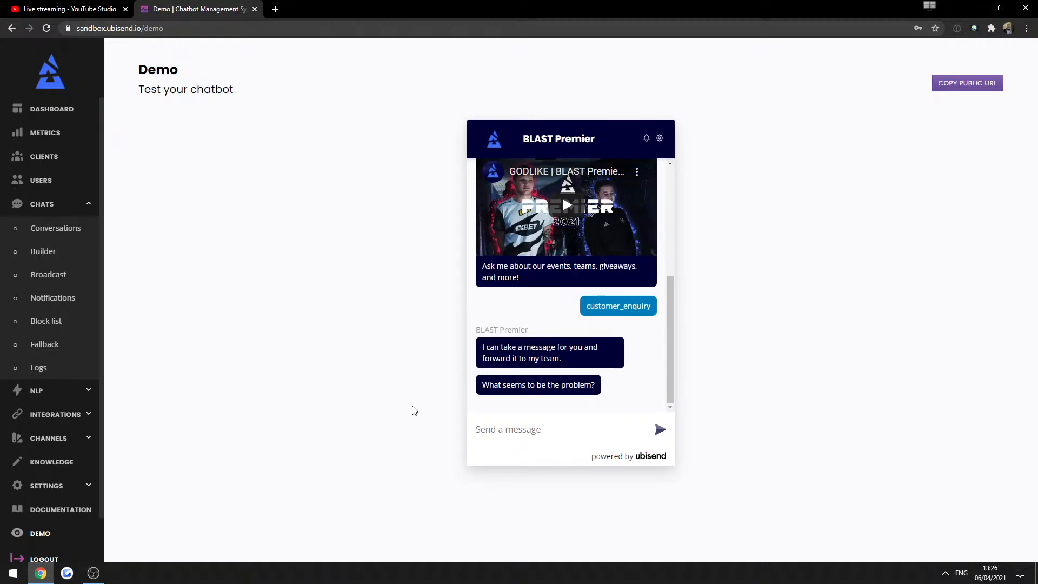
triple_click(536, 346)
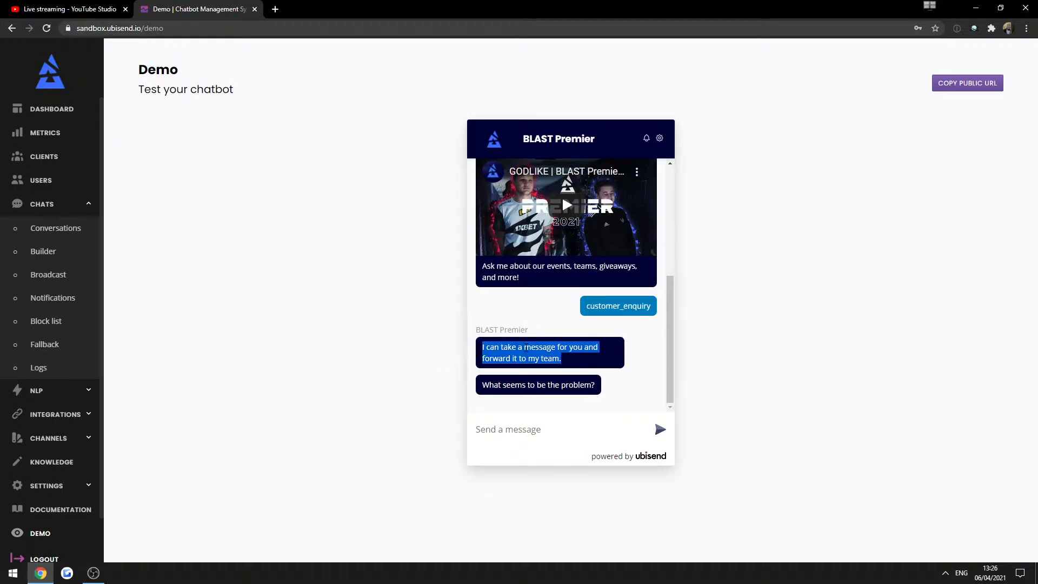
click(634, 399)
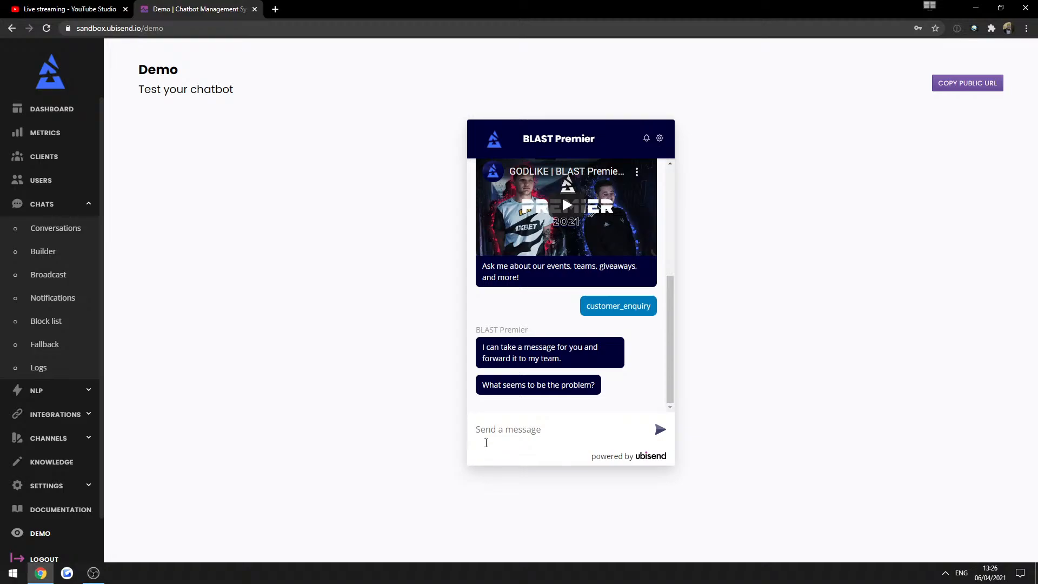
Type test text into the chat message box and clear it again.
click(499, 429)
text(asdasda)
key(ctrl+a)
text(a)
key(BackSpace)
text(asdasd)
key(ctrl+a)
key(BackSpace)
text(asdasd)
key(ctrl+a)
key(BackSpace)
Open the Customer enquiry flow's Email step message content and view its composer list.
click(40, 252)
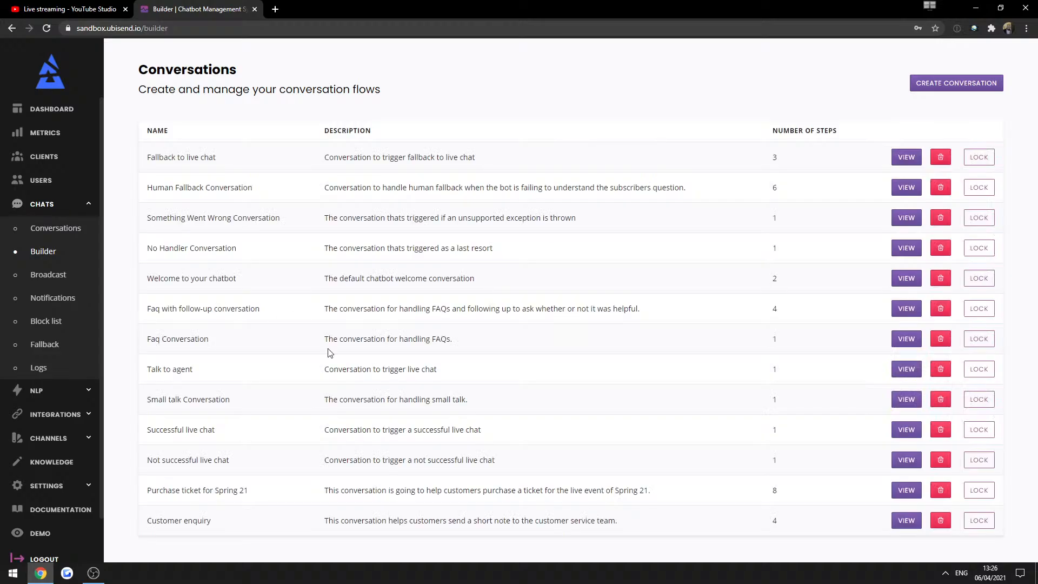
click(906, 520)
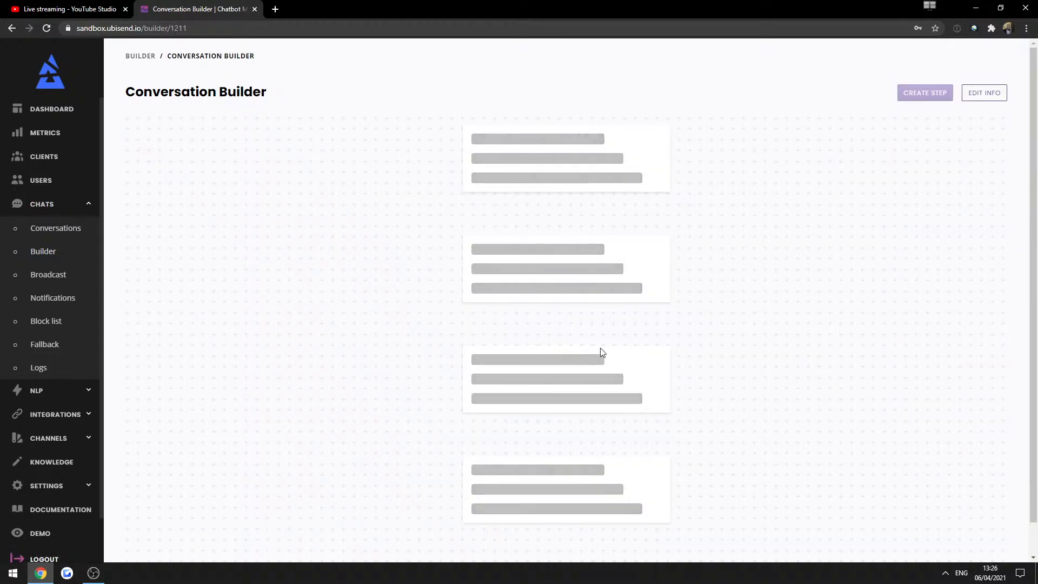
scroll(596, 332, down, 10)
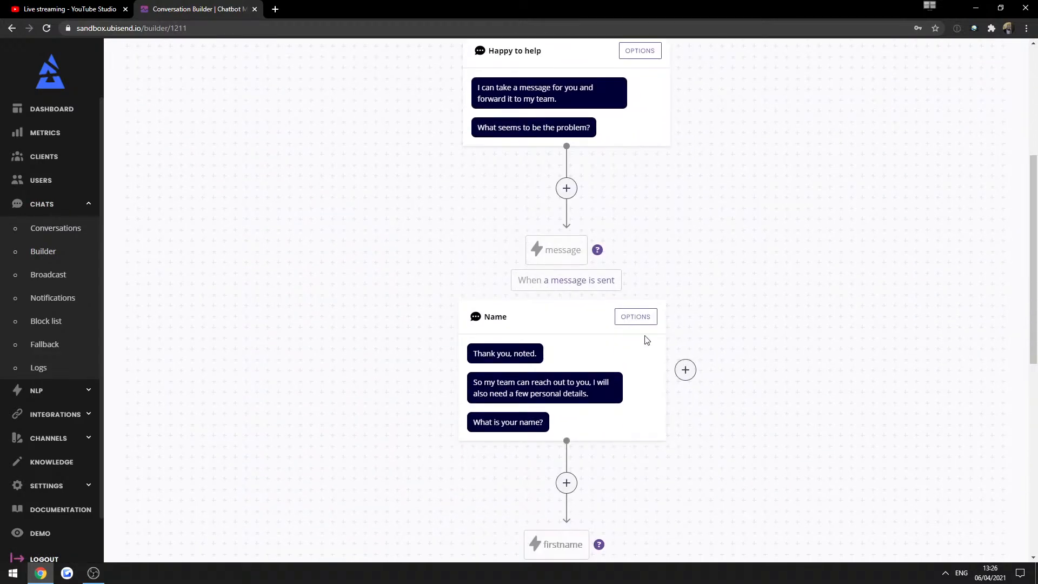
click(614, 349)
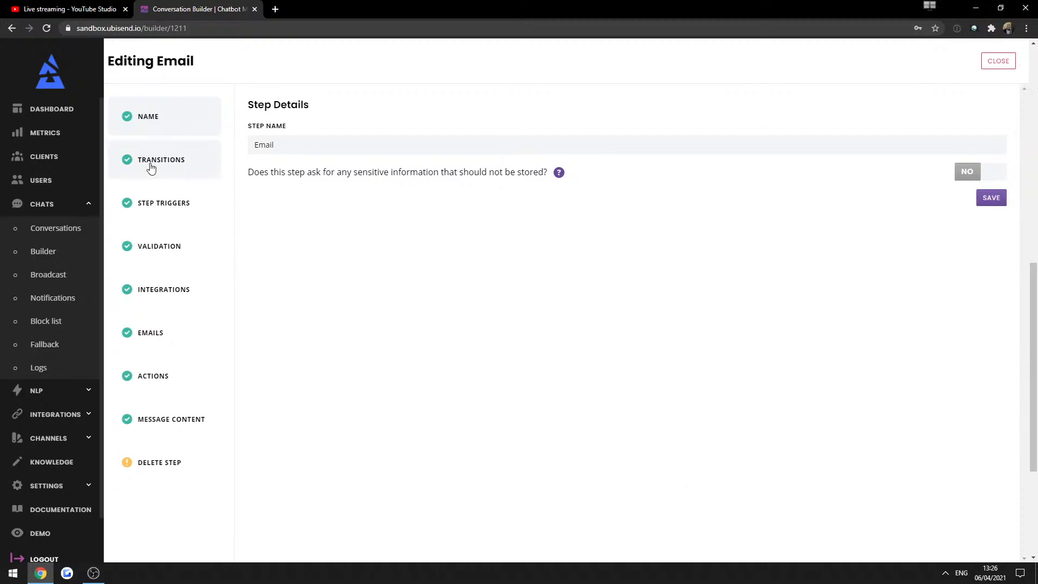
click(196, 411)
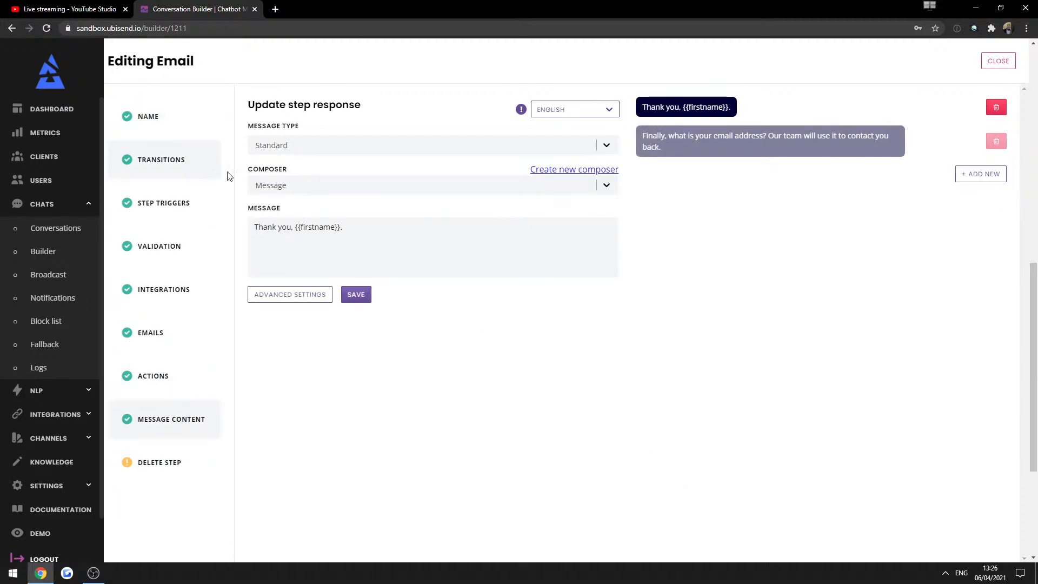
click(264, 186)
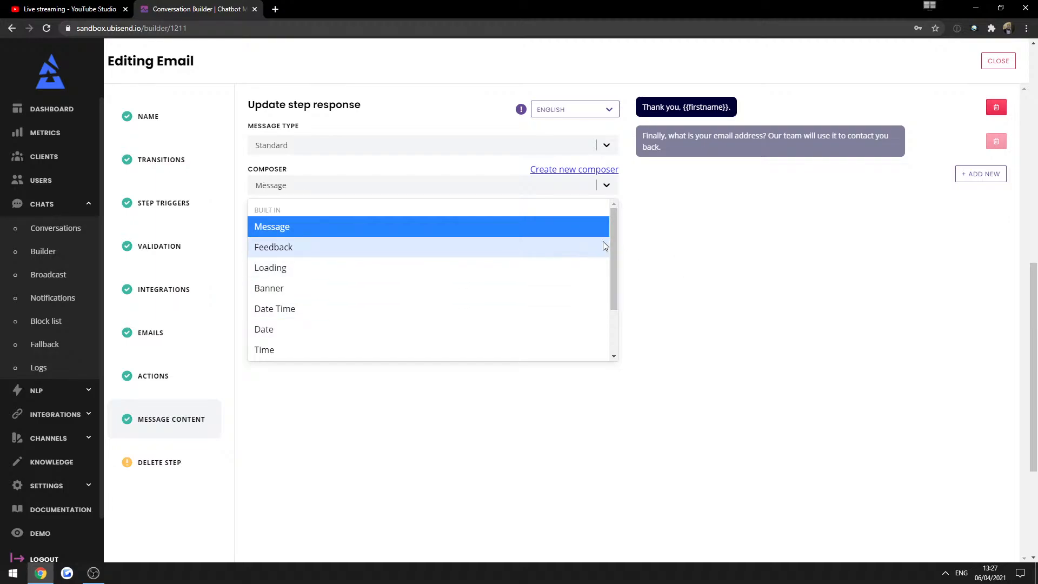
mouse_move(611, 242)
mouse_down()
mouse_move(607, 284)
mouse_move(608, 238)
mouse_up()
click(670, 255)
Start a new custom composer and name it 'Email address'.
click(539, 172)
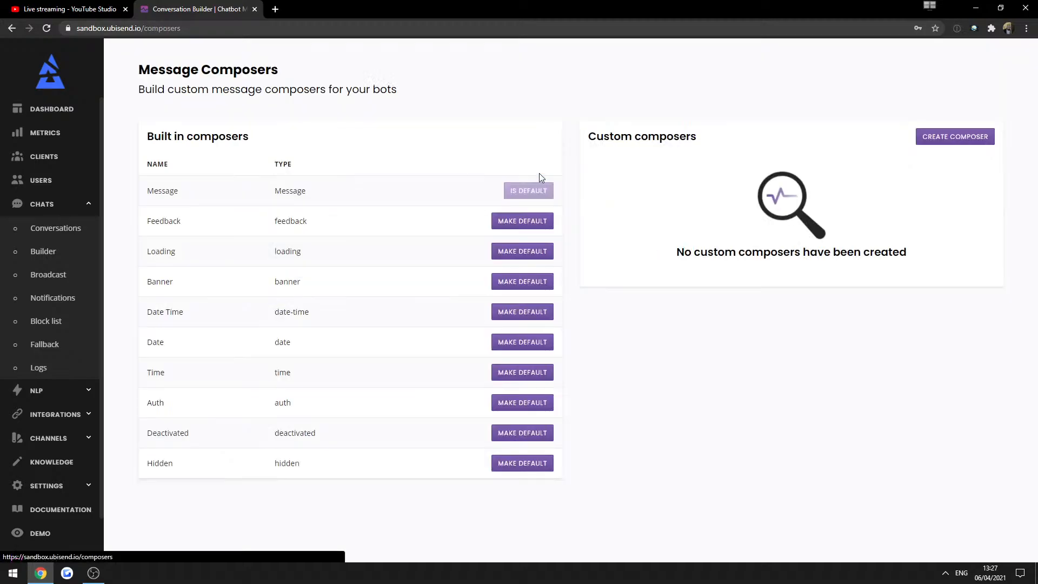
drag(588, 136, 697, 138)
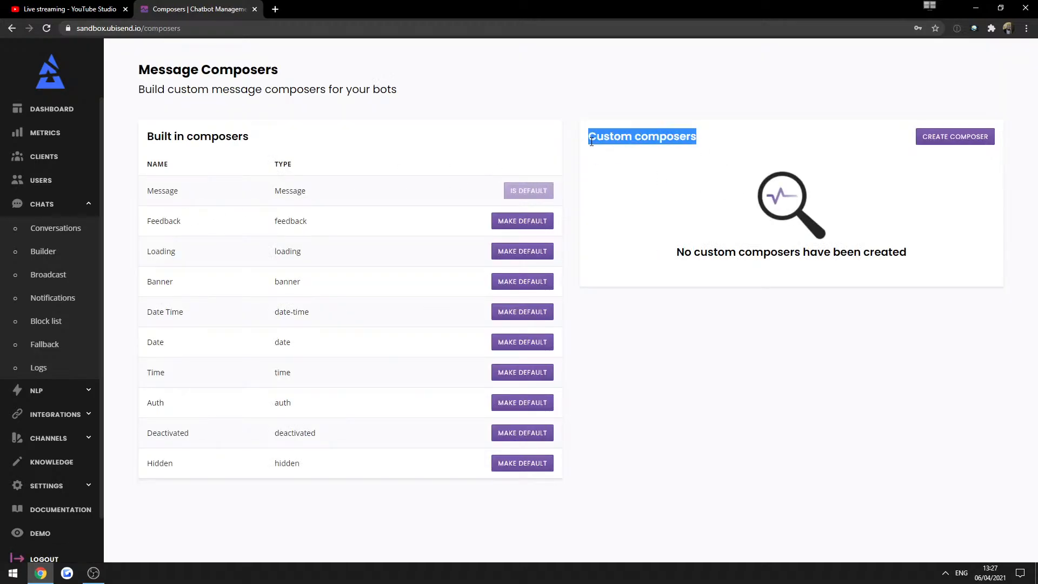
click(631, 255)
click(923, 138)
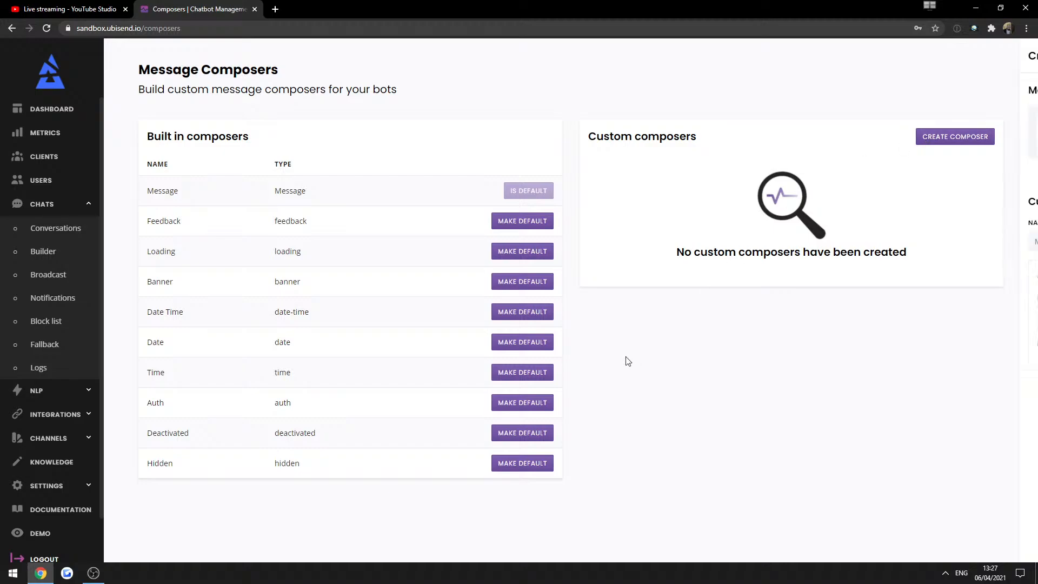
click(671, 241)
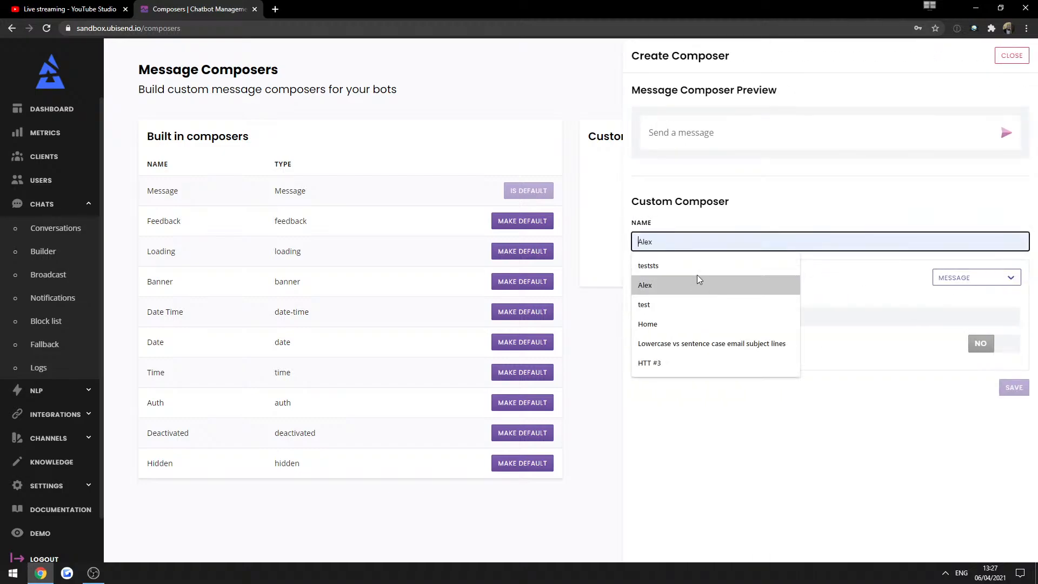
click(693, 208)
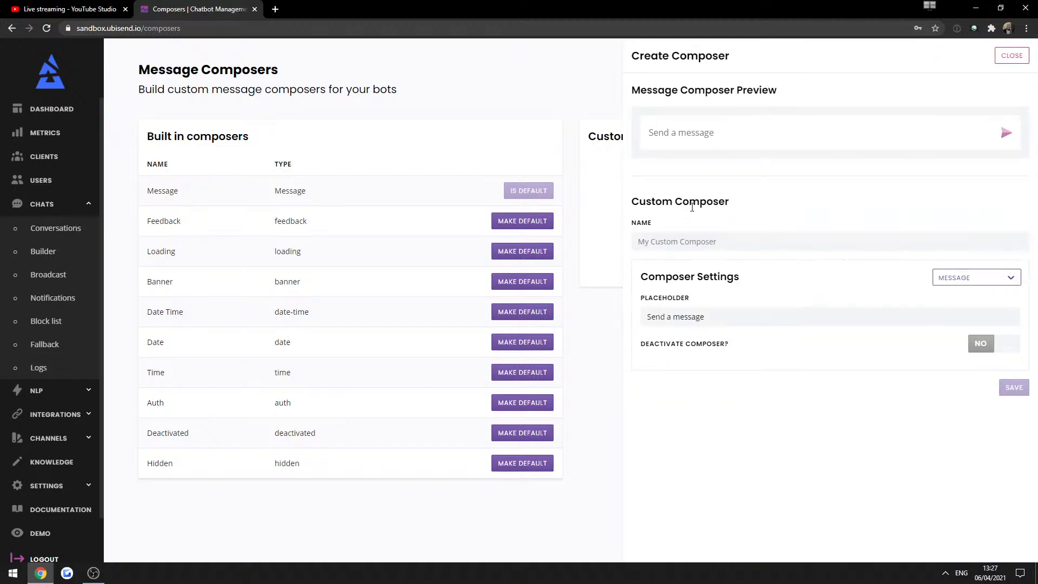
click(691, 238)
text(E nt)
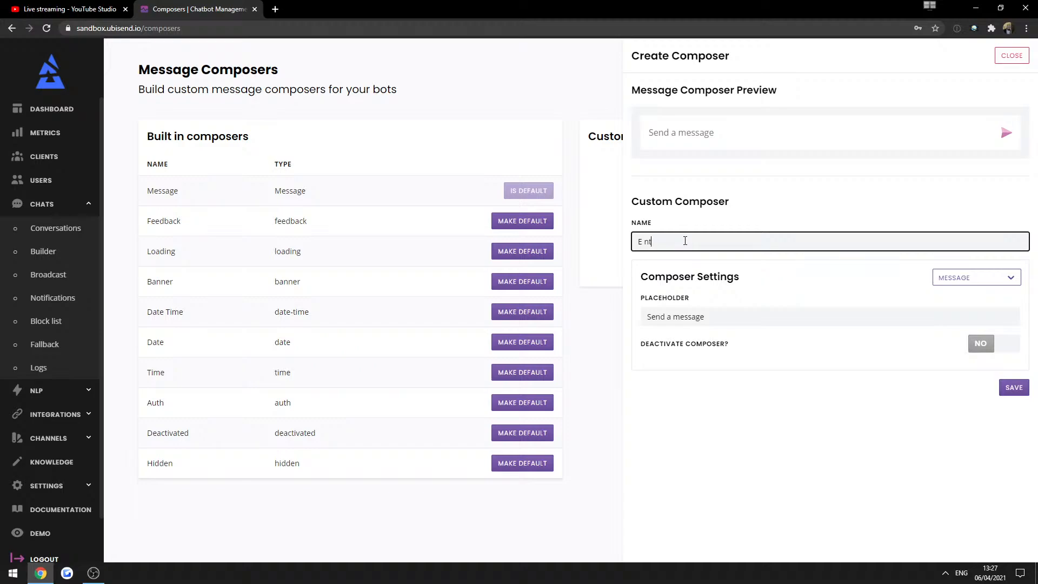
text(mai lad)
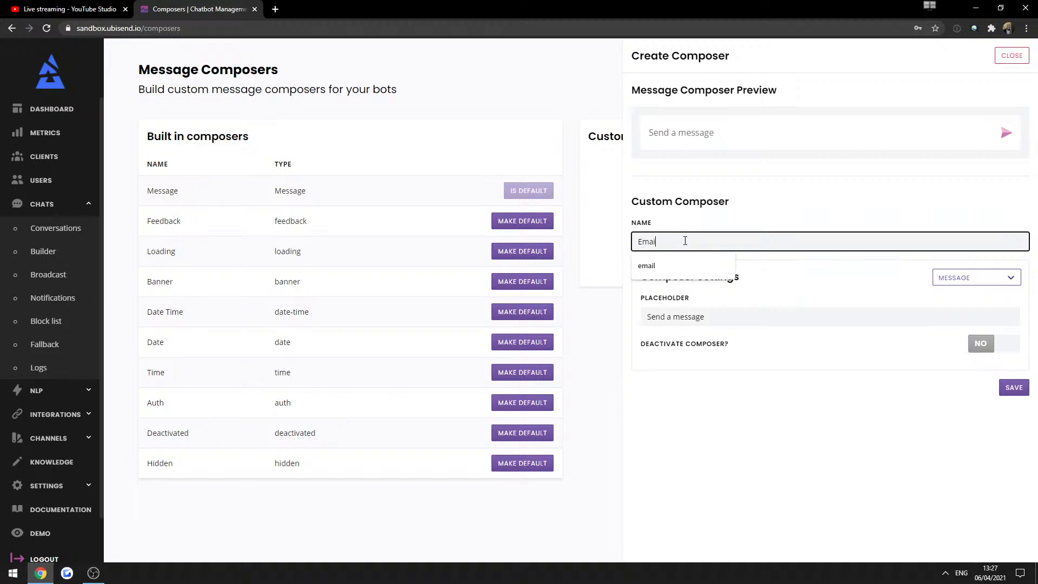
key(BackSpace)
key(BackSpace)
key(BackSpace)
text(l address)
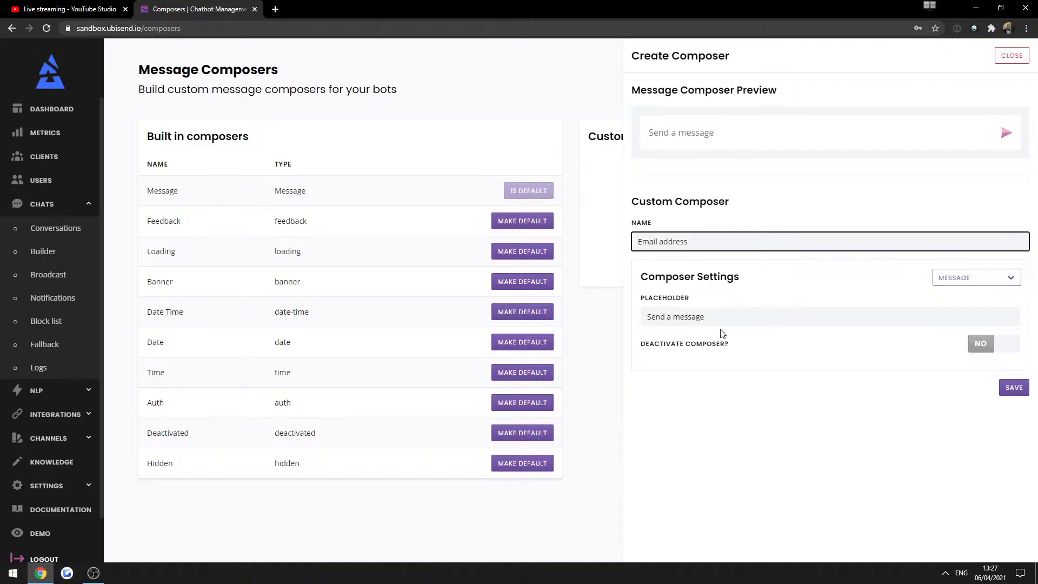
Set the composer placeholder to 'Enter your email address' and save it.
click(722, 321)
triple_click(731, 319)
text(E)
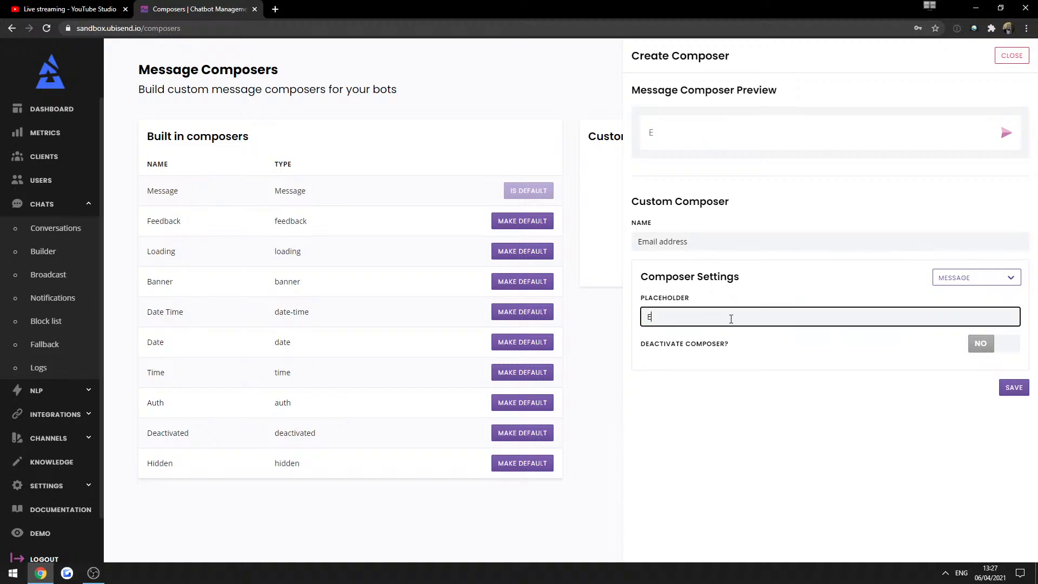
text(nter a valid email addre)
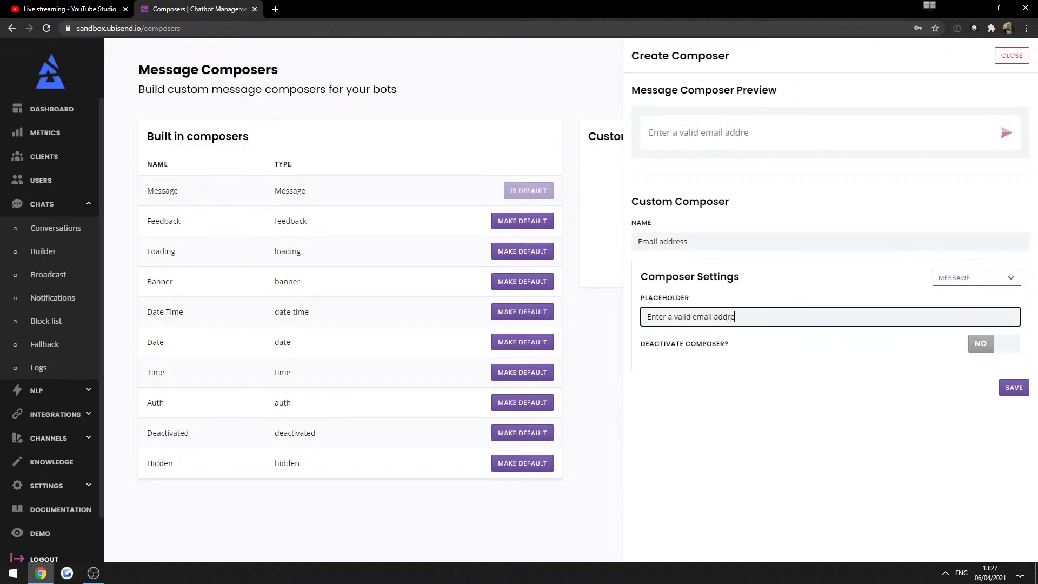
triple_click(731, 319)
text(Enter)
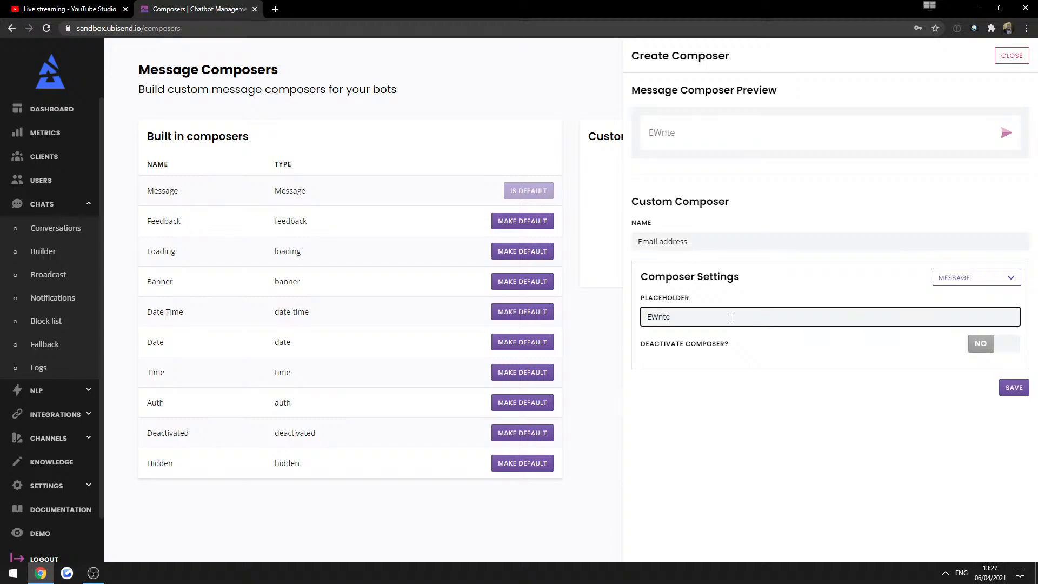
key(BackSpace)
key(BackSpace)
key(BackSpace)
key(BackSpace)
text(nter your email address)
click(920, 379)
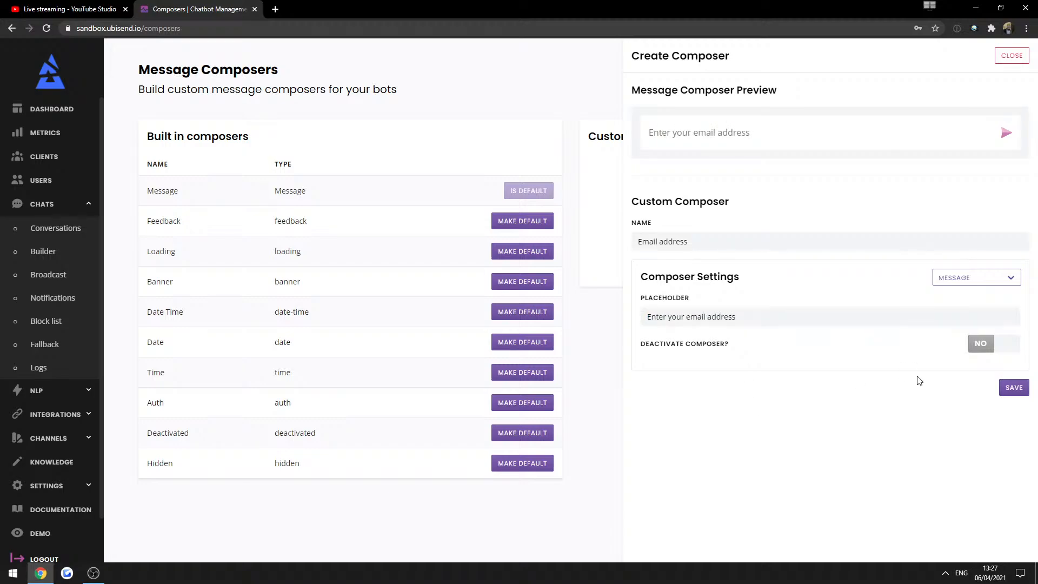
click(1017, 393)
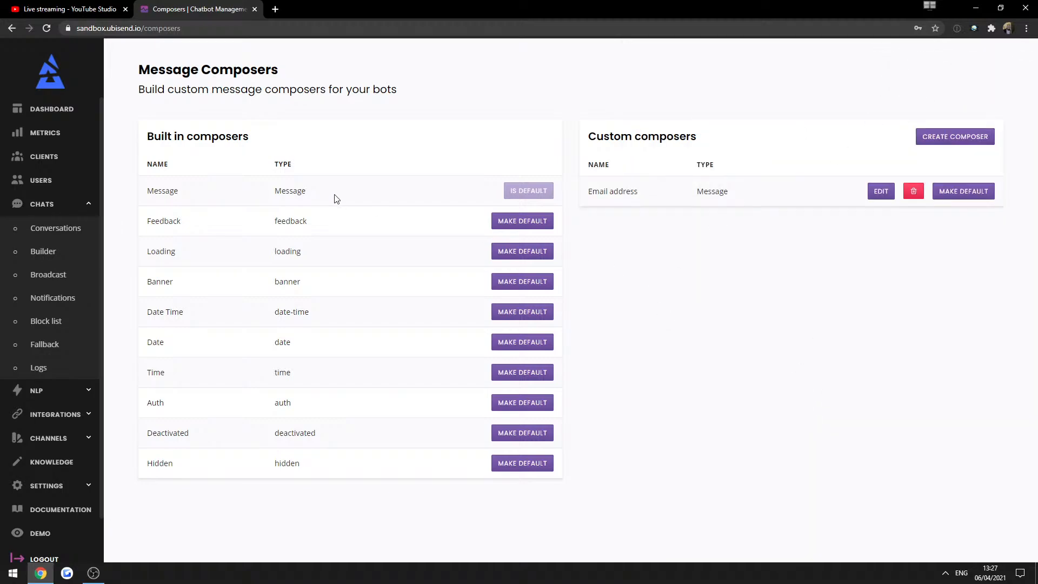
drag(588, 196, 772, 298)
click(790, 310)
Set the first Email step reply in Customer enquiry to the Email address composer.
click(33, 253)
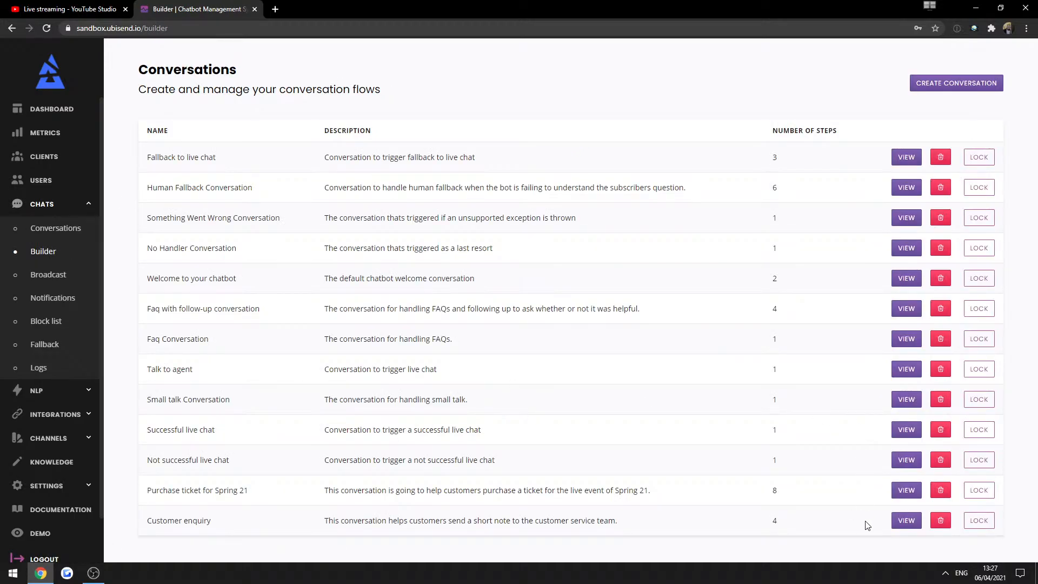
click(906, 520)
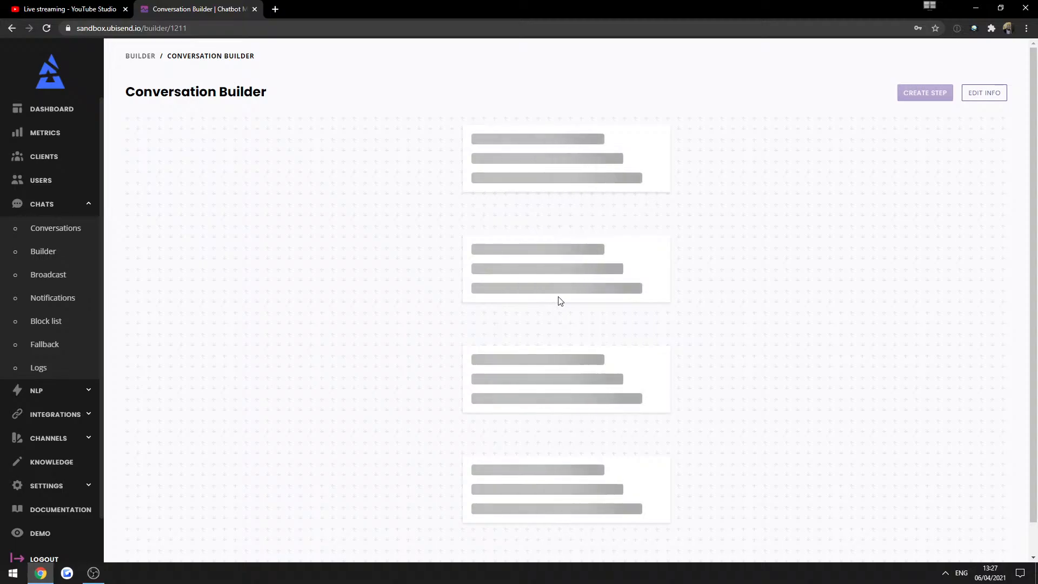
scroll(561, 301, down, 4)
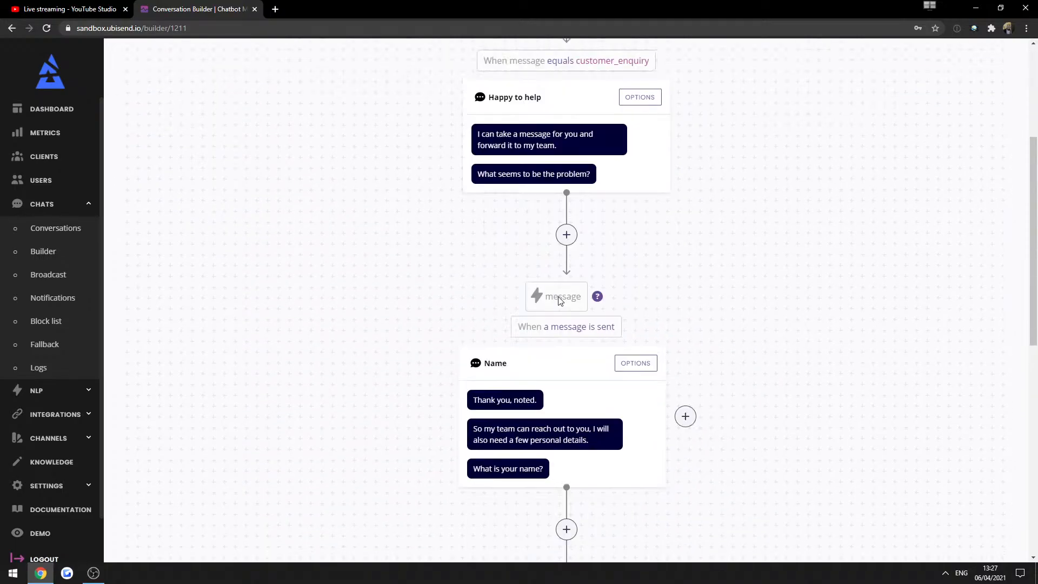
scroll(560, 301, down, 8)
click(624, 235)
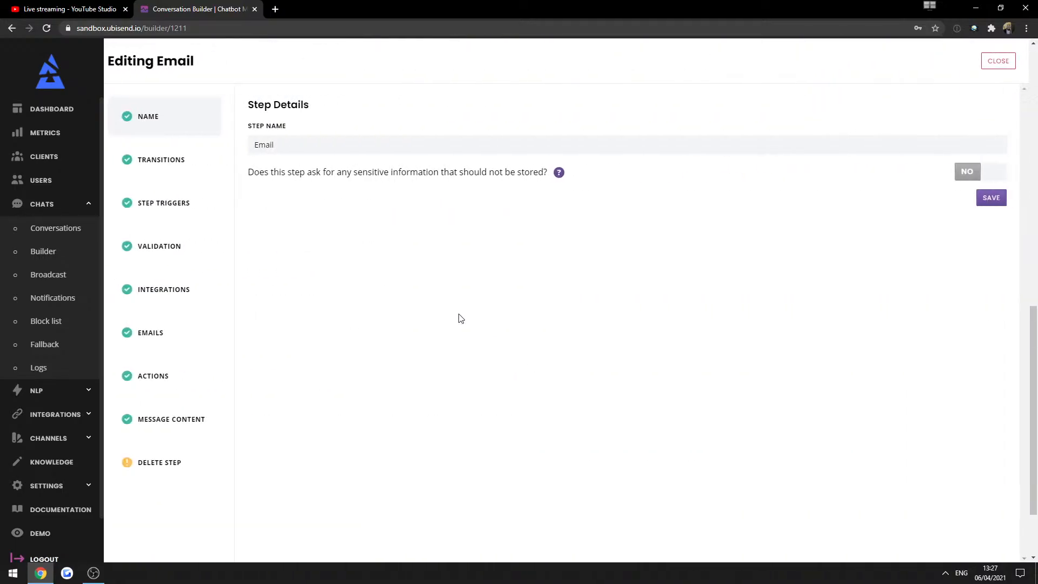
click(181, 419)
click(315, 187)
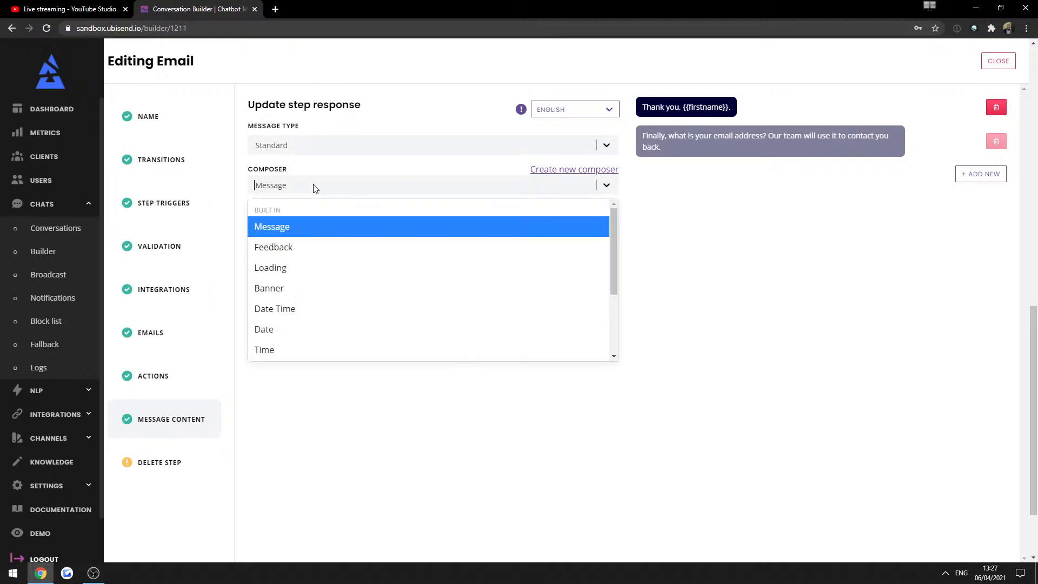
scroll(301, 273, down, 2)
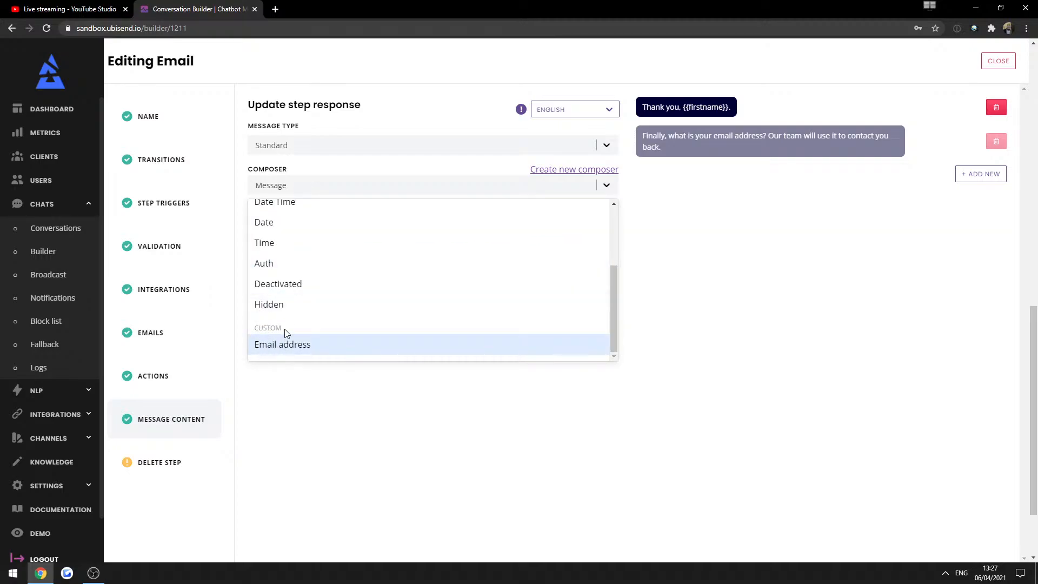
click(285, 344)
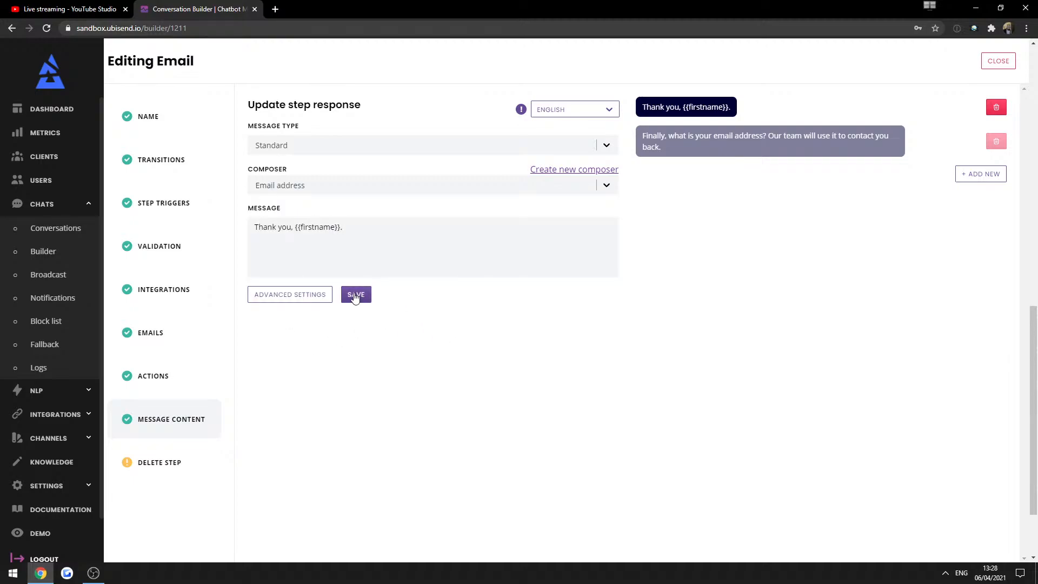
Set the email question reply to the Email address composer too, then save the step.
click(752, 143)
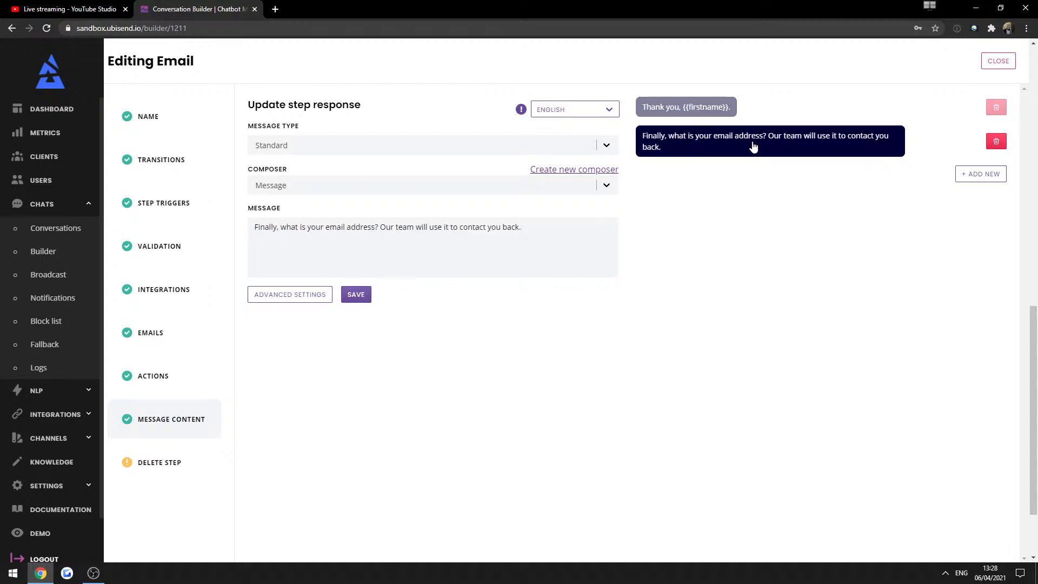
click(351, 188)
scroll(324, 287, down, 3)
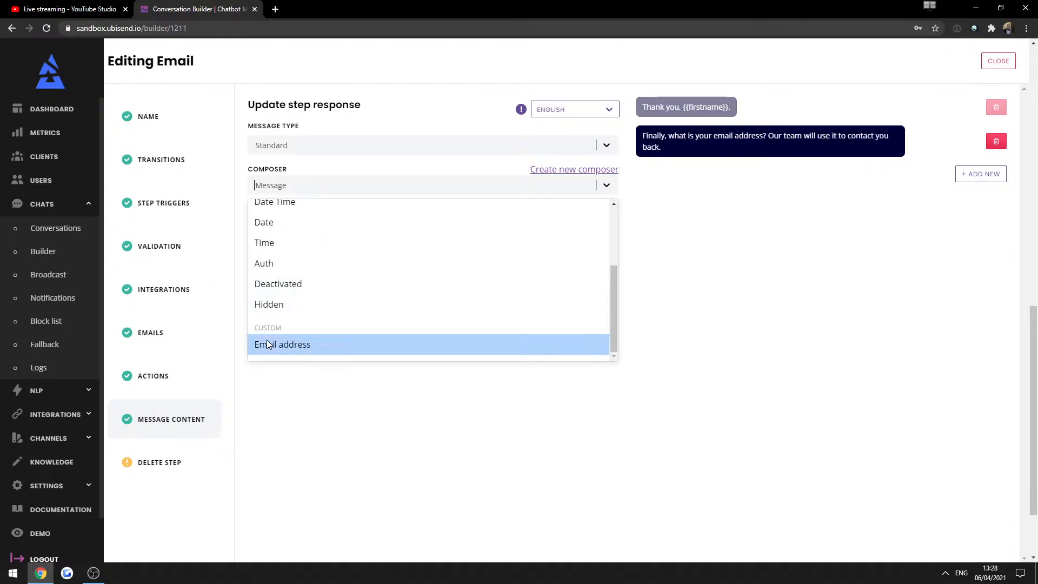
click(267, 343)
click(356, 294)
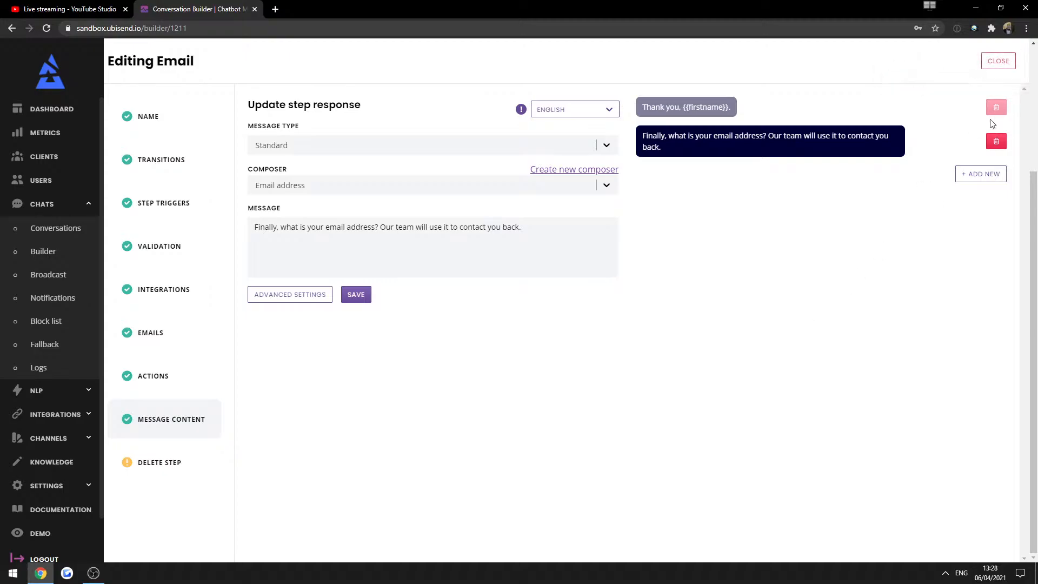
click(999, 61)
scroll(428, 311, down, 5)
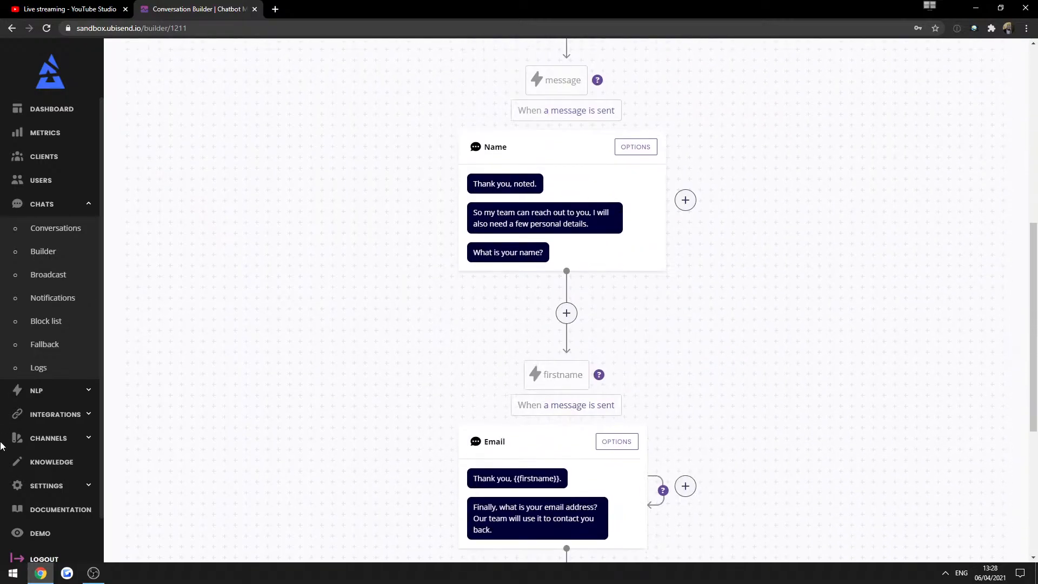
click(40, 533)
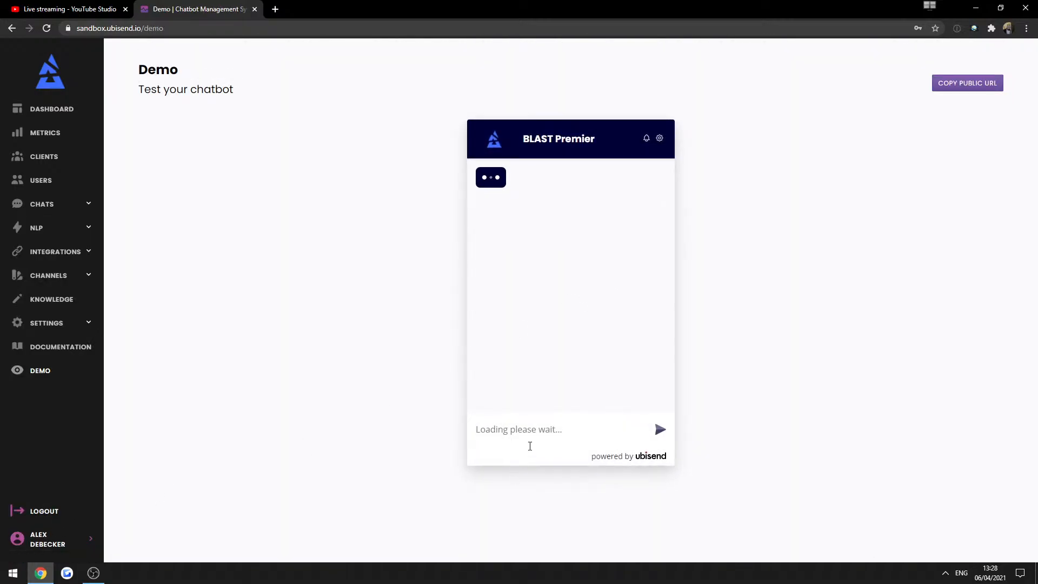
Agree to the policies, send customer_enquiry, problem 'asdasd', and a first name in the demo.
click(547, 271)
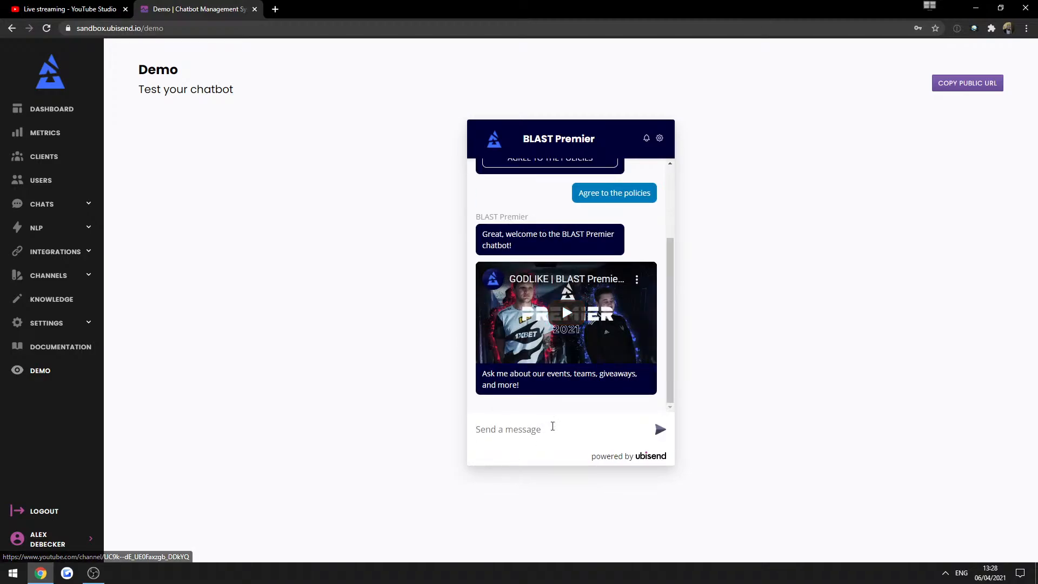
text(customer_enquiry)
key(Return)
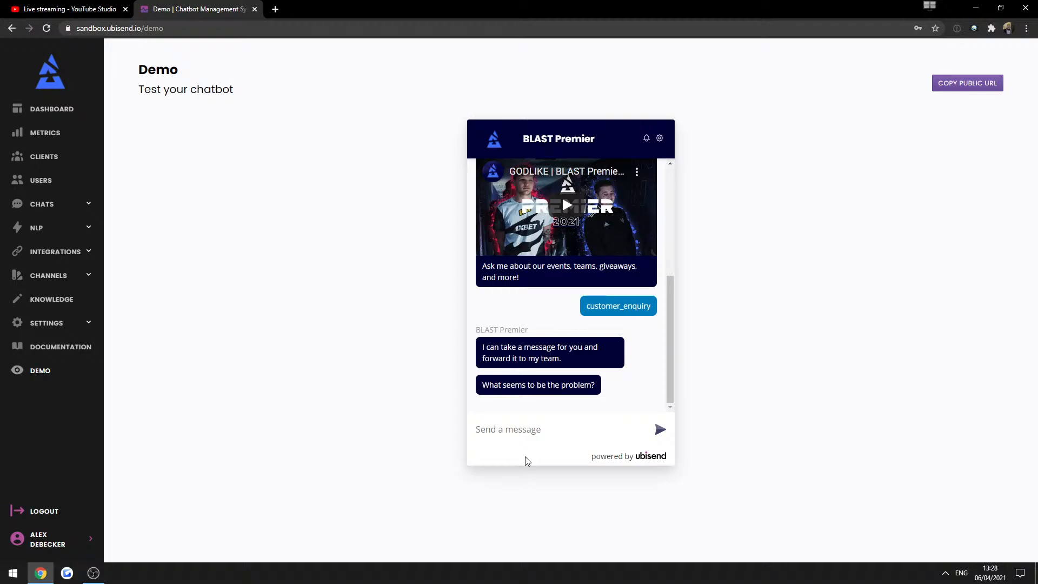
text(asdasd)
key(Return)
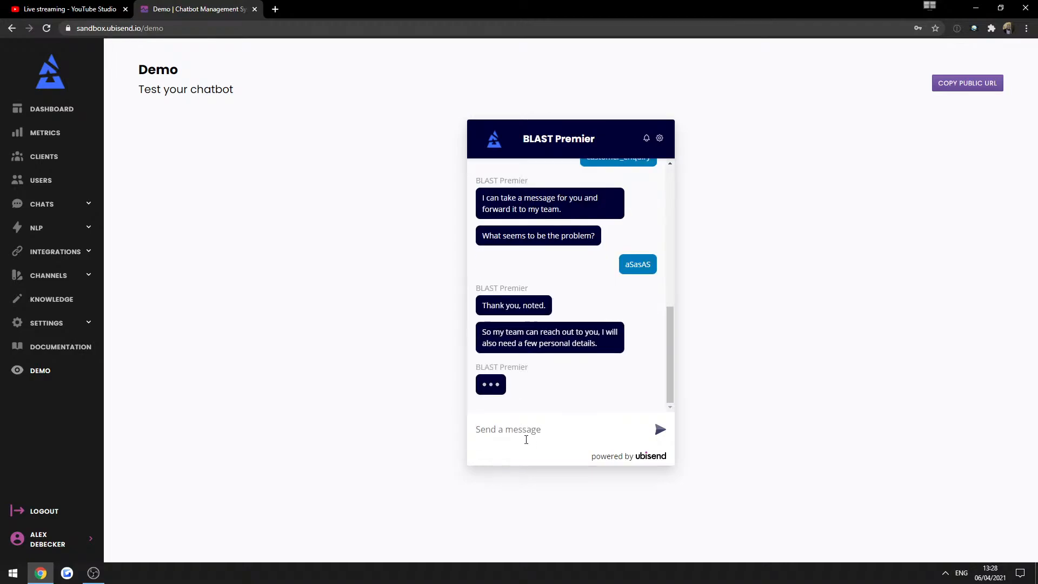
text(Alex)
key(Return)
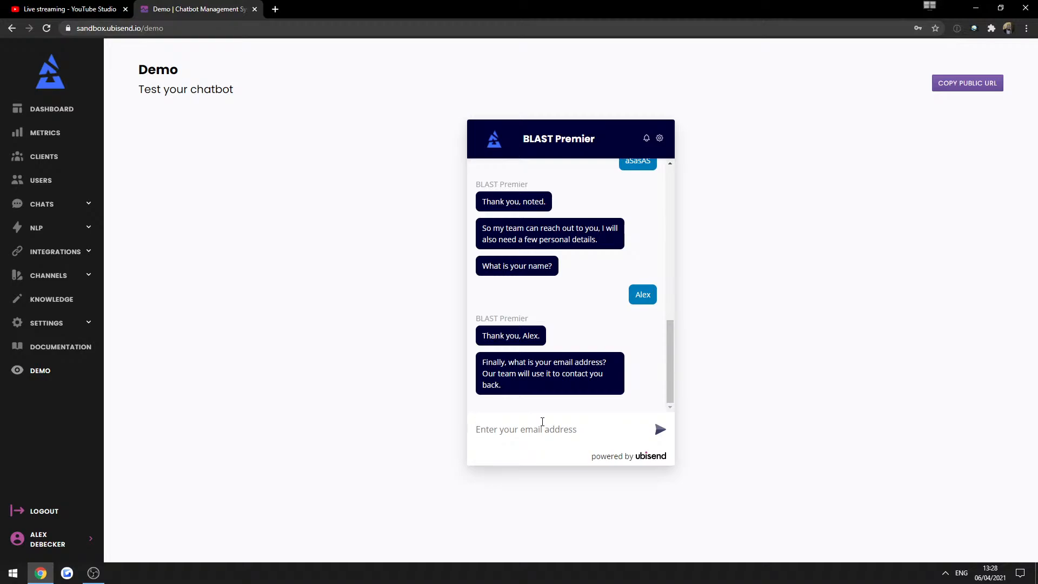
Send a valid email address to get the 24-hour reply, then open the Conversations builder.
key(Return)
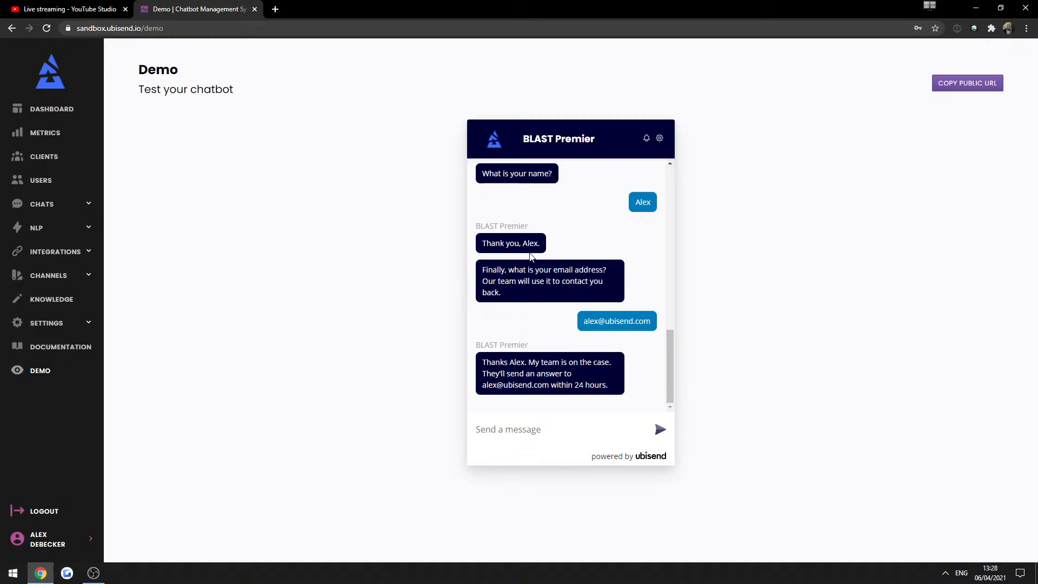
scroll(544, 298, up, 5)
scroll(494, 325, down, 5)
click(37, 204)
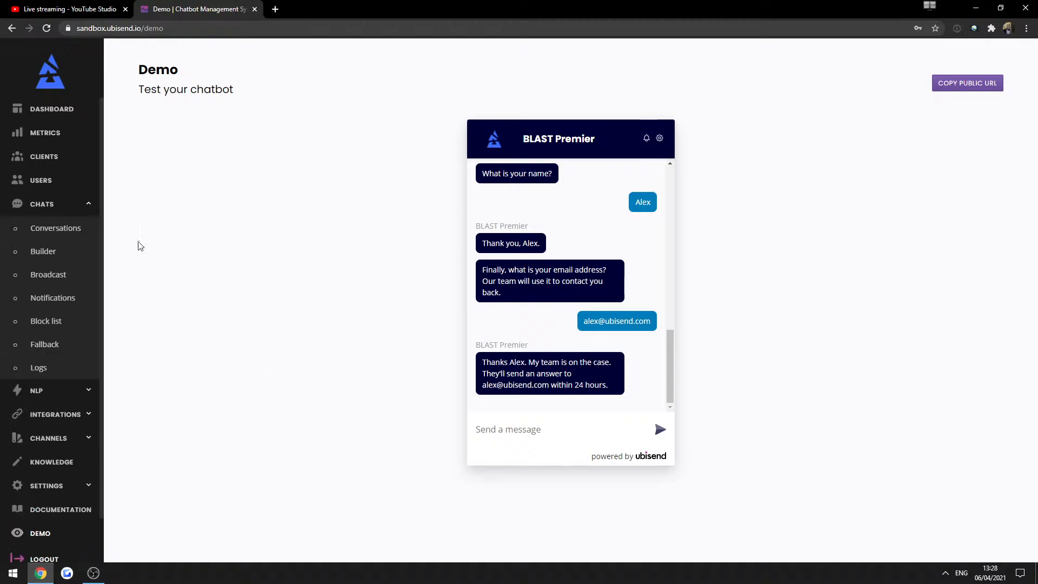
click(79, 251)
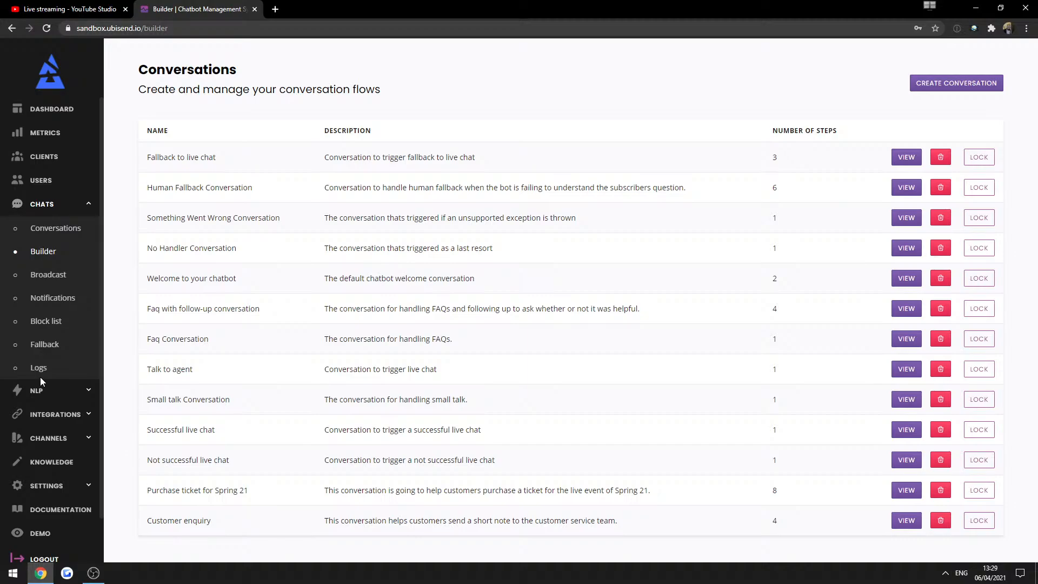
Delete the Dental Software integration from the Integrations page.
click(44, 391)
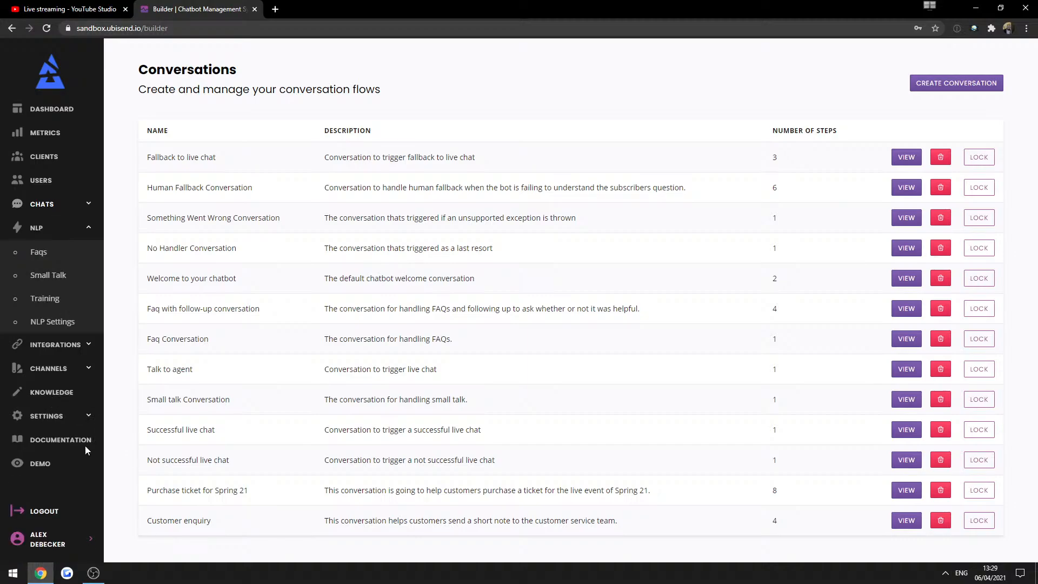
click(44, 226)
click(55, 252)
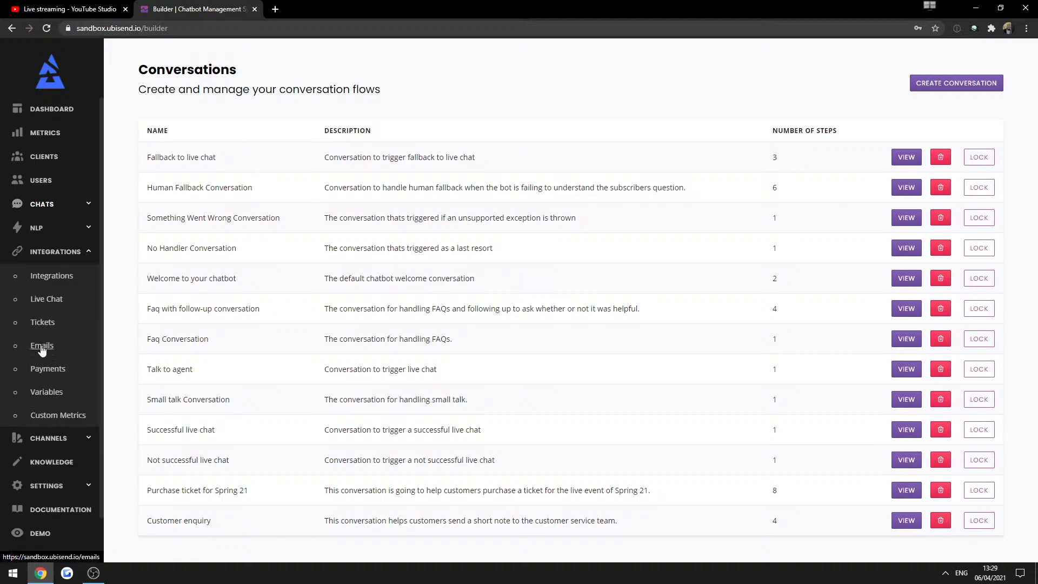
click(33, 277)
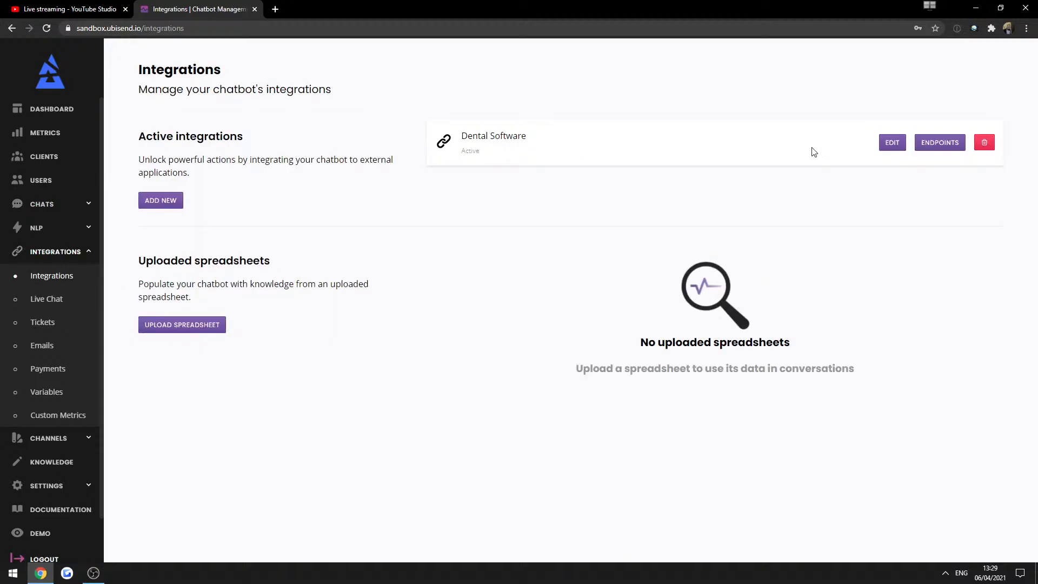
click(984, 143)
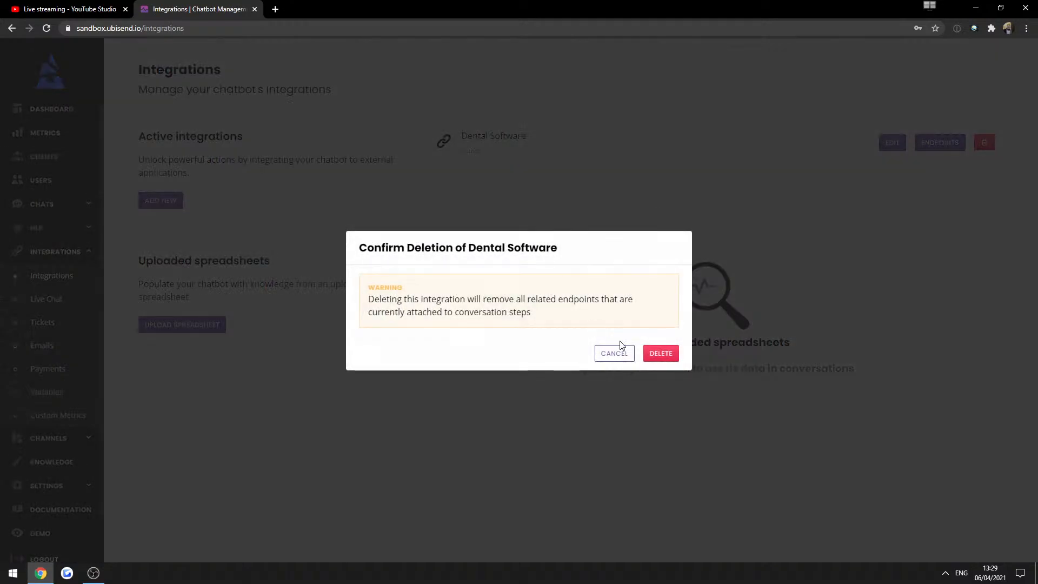
click(660, 354)
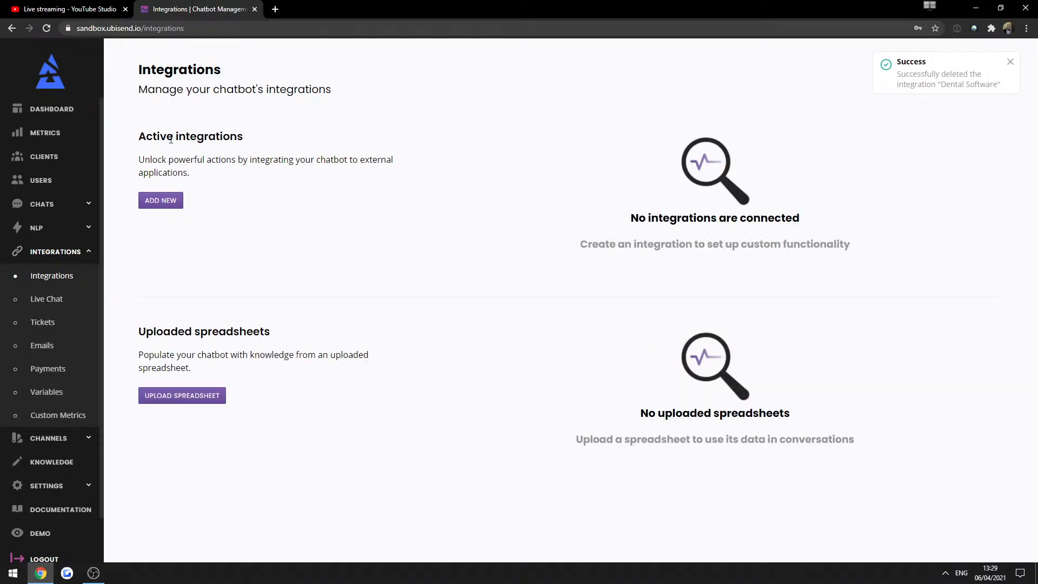
drag(171, 140, 198, 156)
click(197, 156)
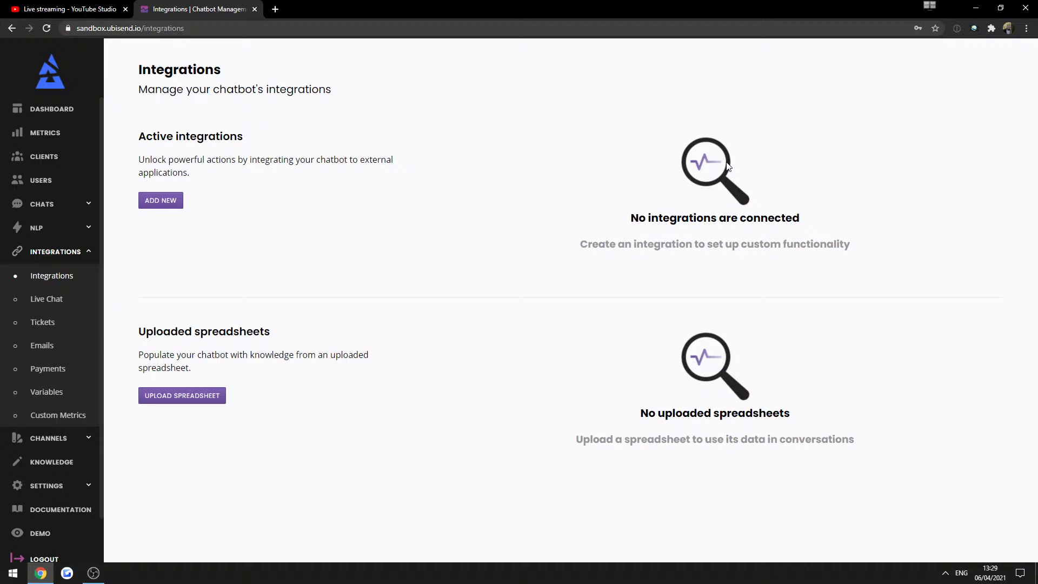
double_click(272, 158)
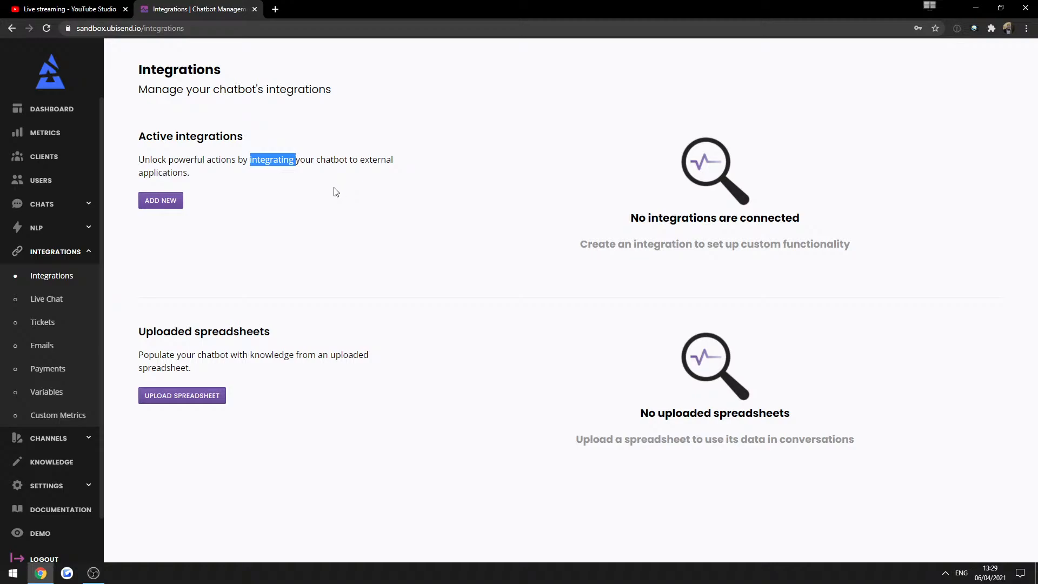
click(156, 231)
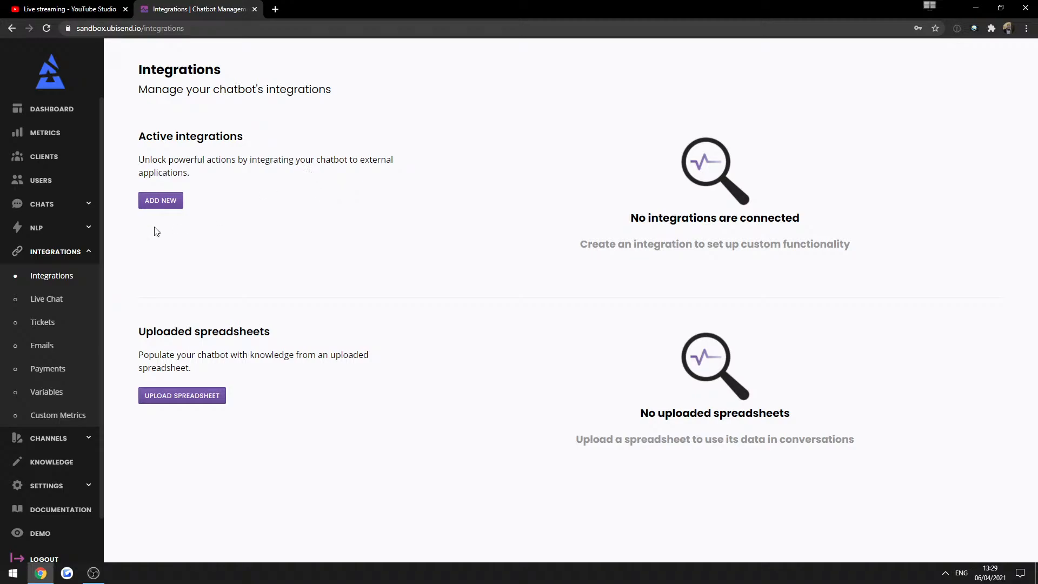
Add an 'Email: {{email}}' line to the Someone needs help! email's message body.
click(17, 346)
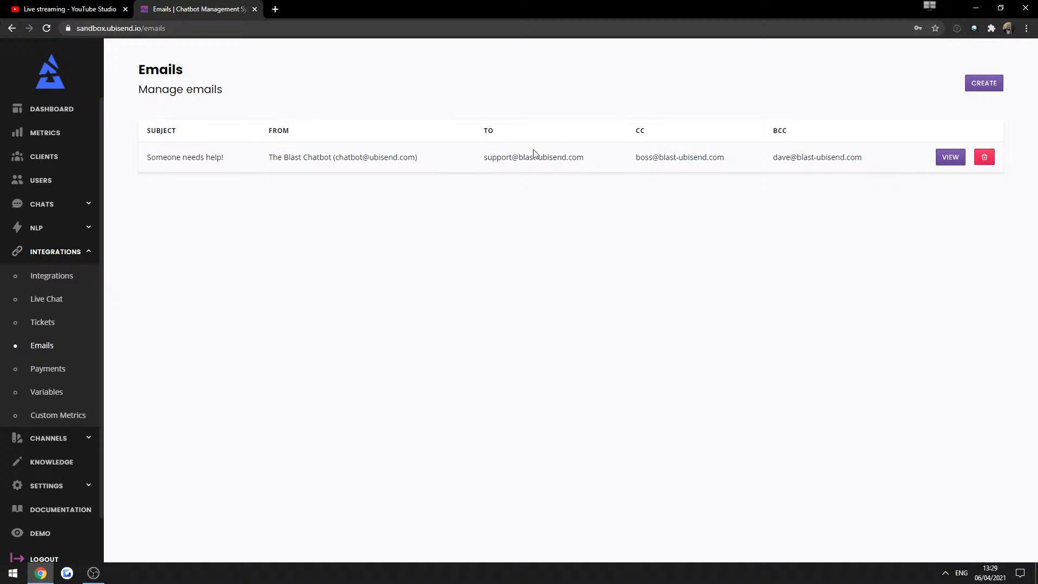
click(952, 157)
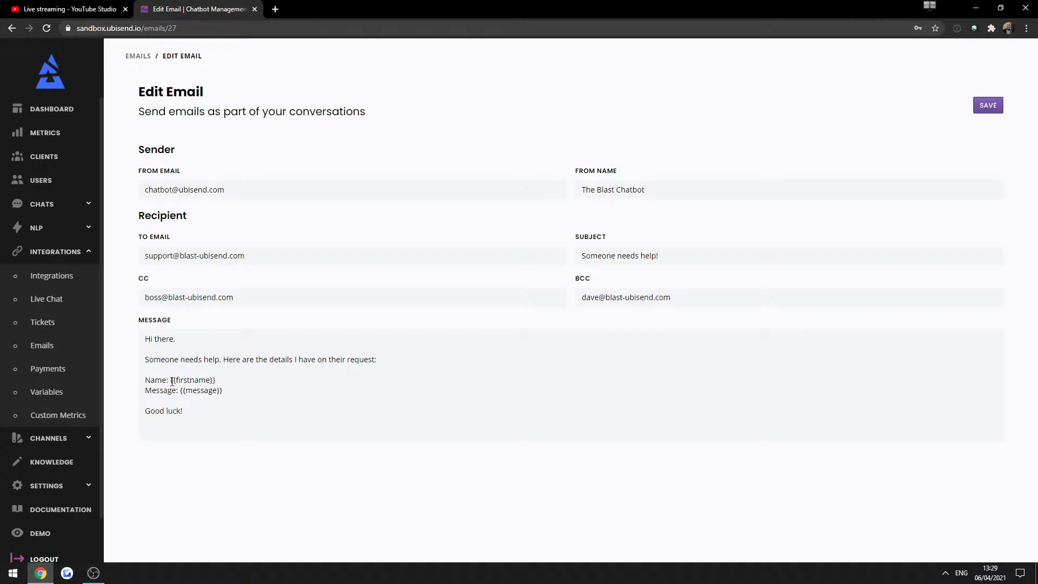
click(243, 389)
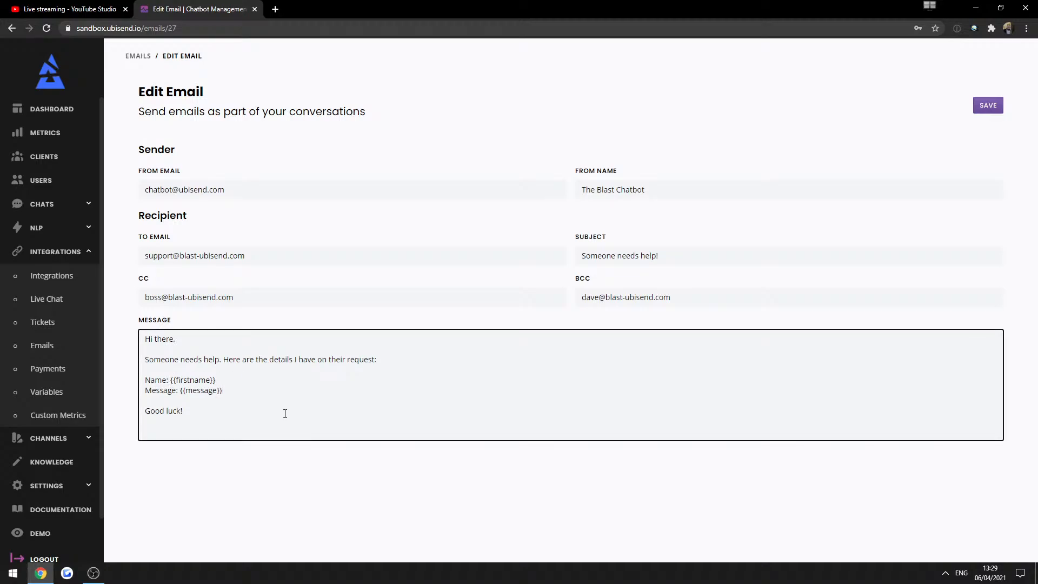
key(Up)
key(Return)
text(Email)
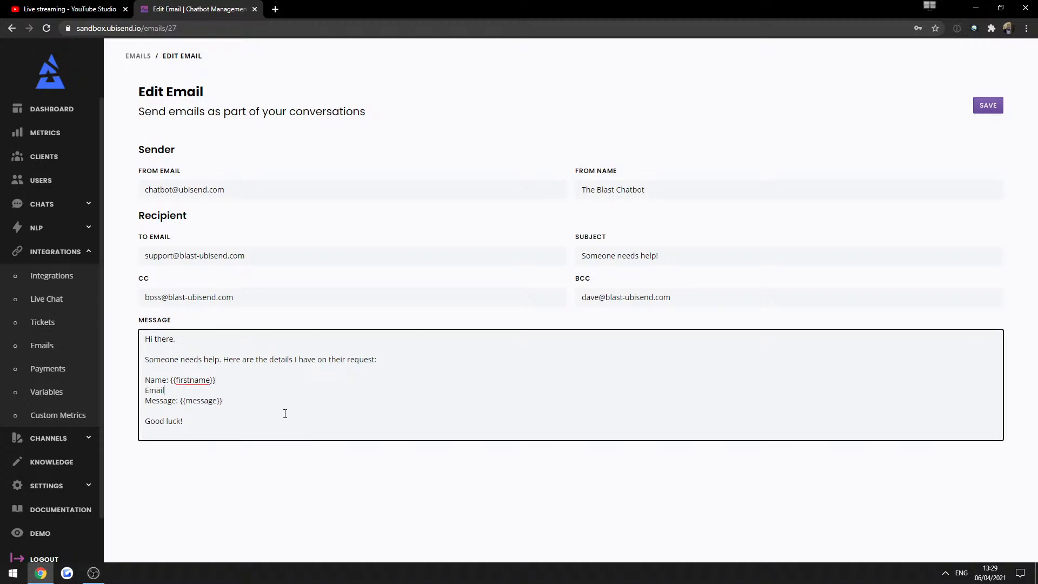
text(: {{)
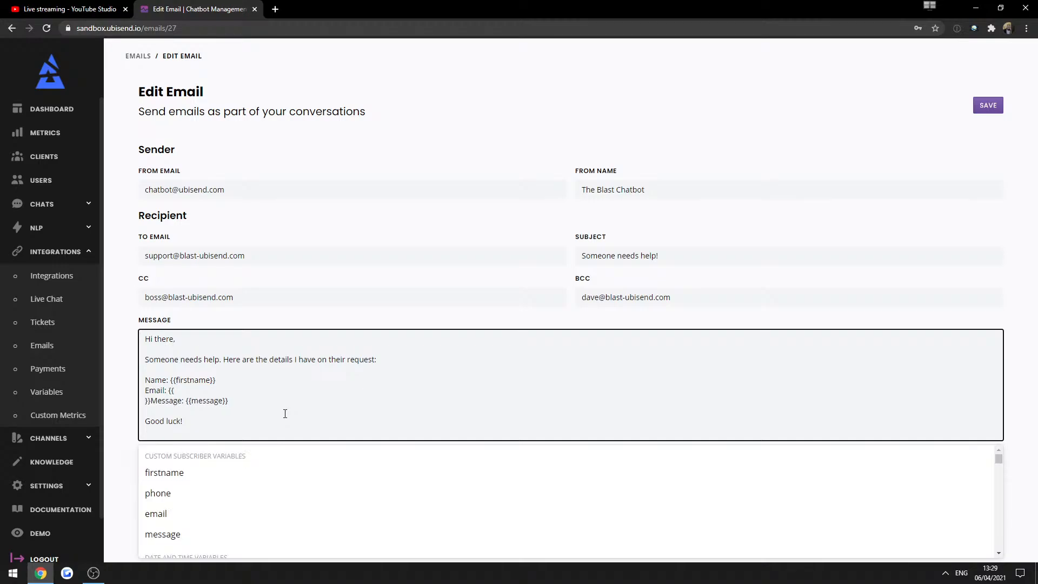
click(158, 515)
click(200, 392)
key(Return)
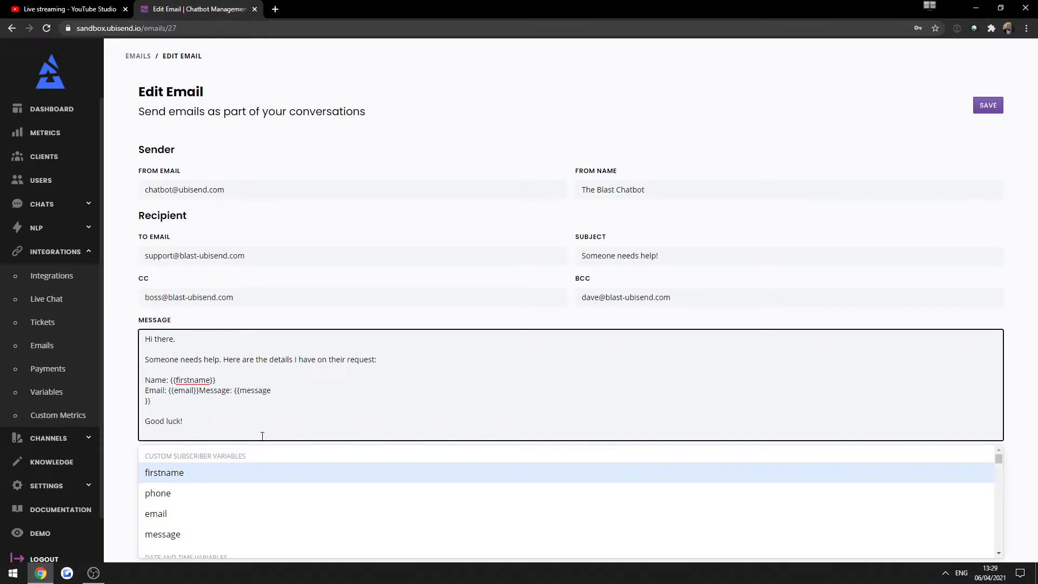
key(BackSpace)
key(Return)
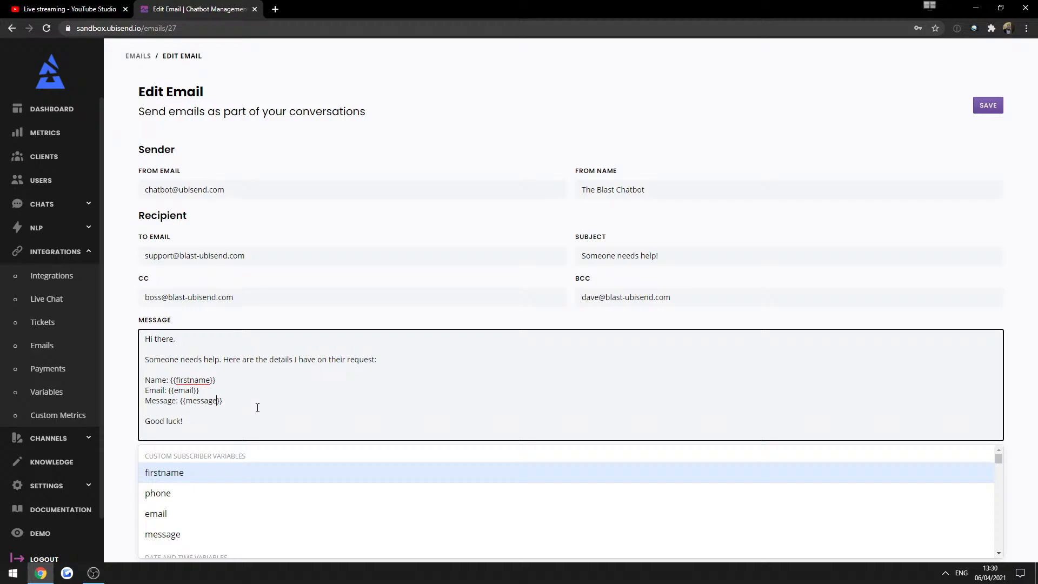
click(225, 405)
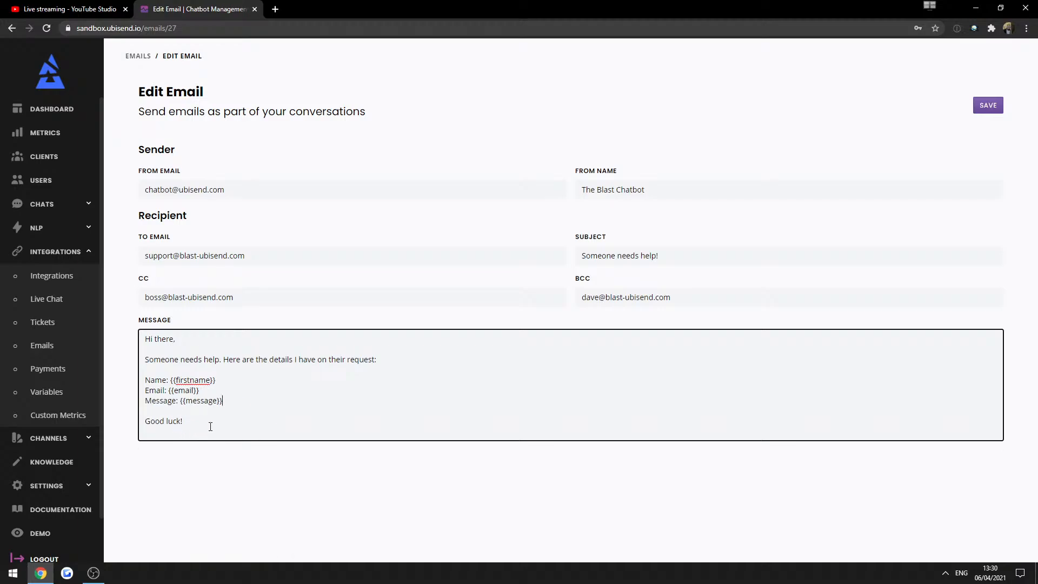
click(773, 129)
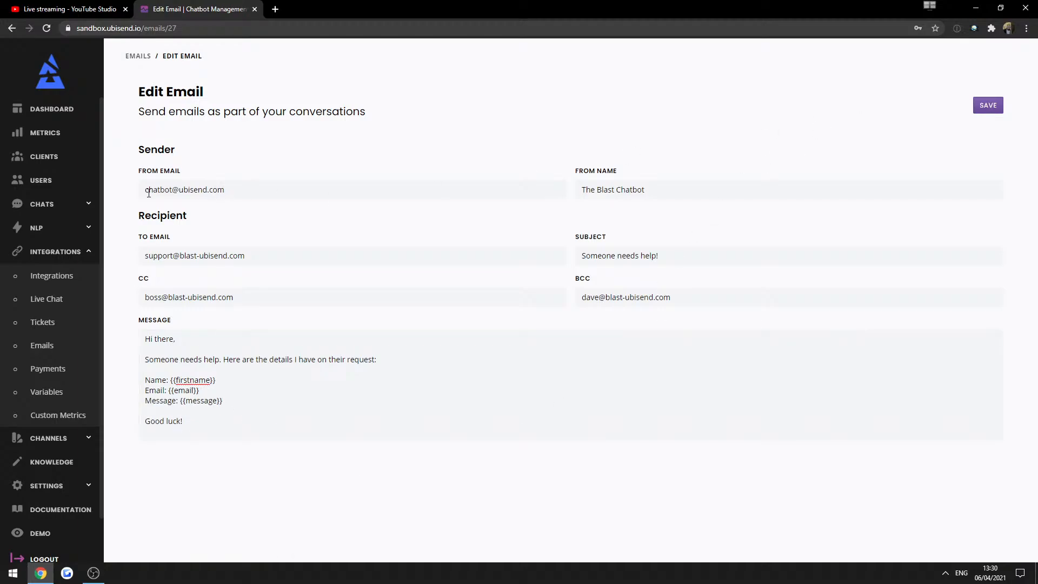
Change the sender email's domain ending from com to io.
drag(149, 192, 254, 184)
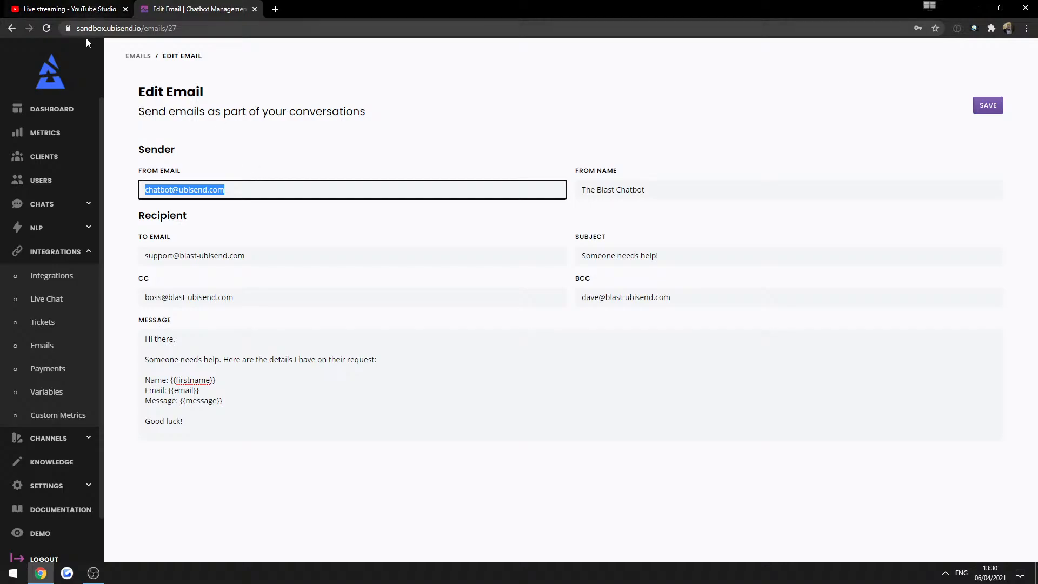
double_click(267, 192)
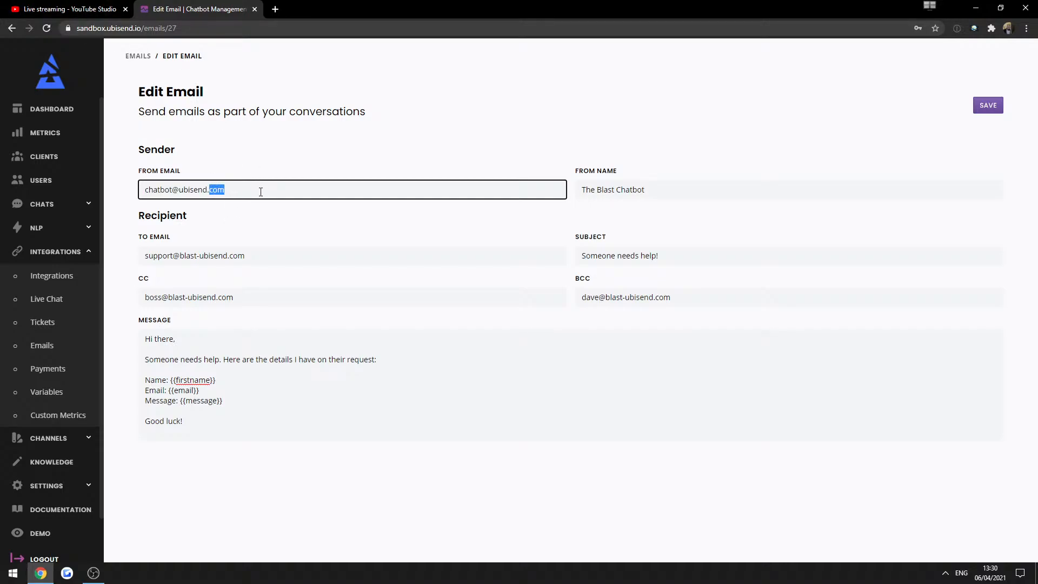
text(io)
click(296, 168)
click(220, 190)
click(220, 151)
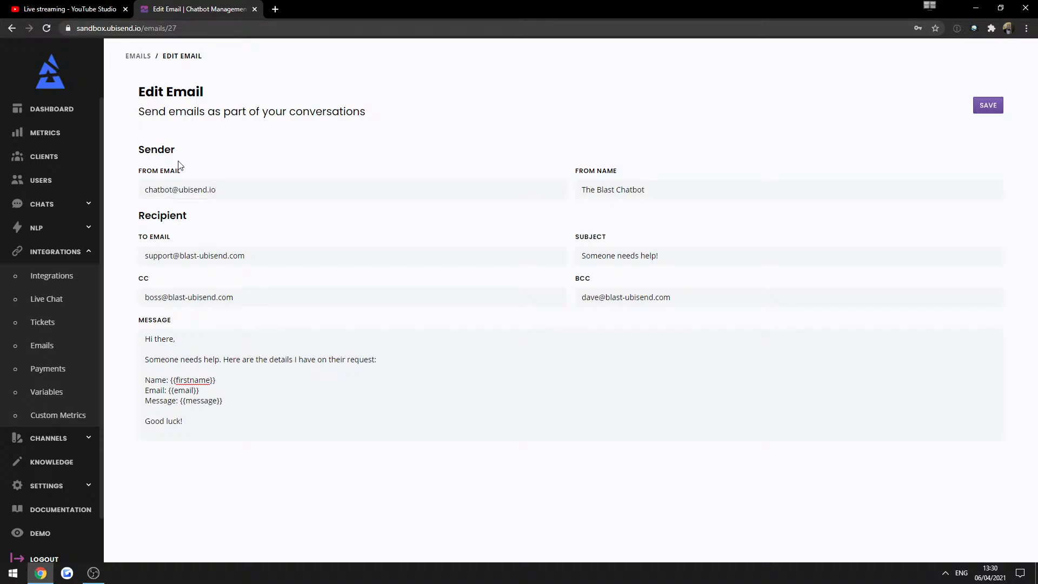
drag(105, 29, 137, 28)
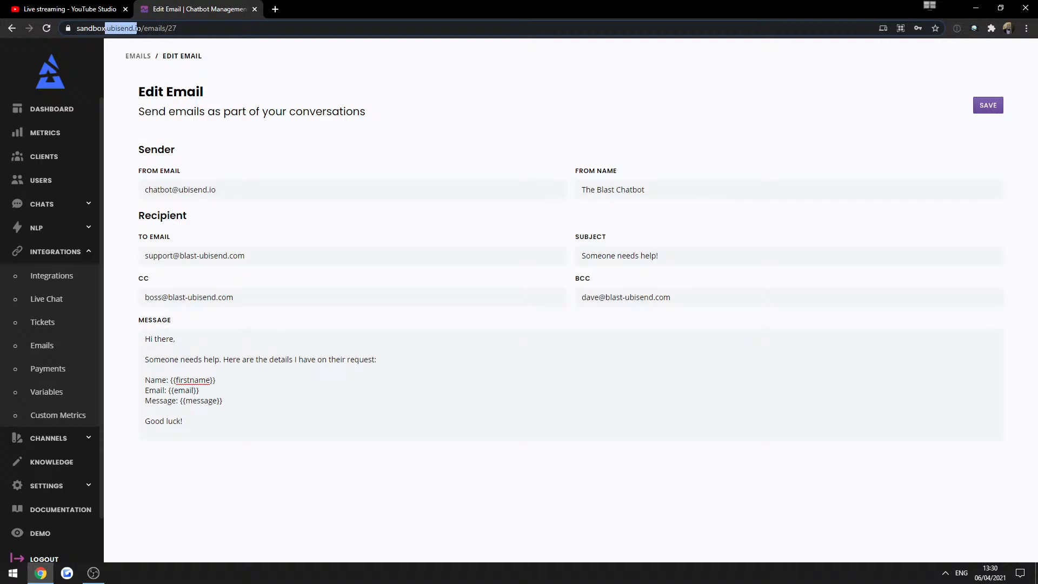
click(468, 226)
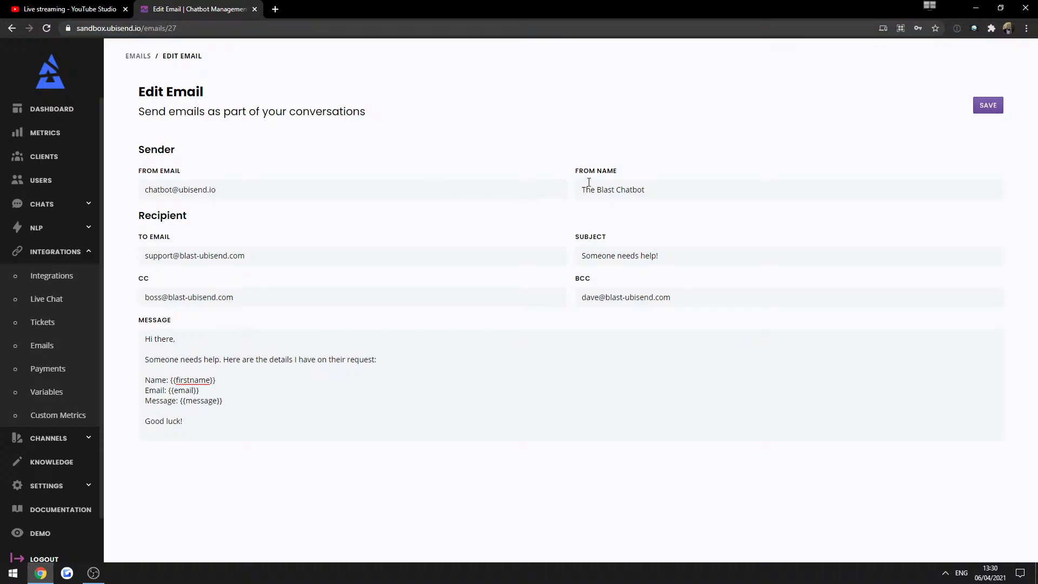
Review the recipient, subject, CC and BCC fields, then save the email.
click(154, 254)
key(ctrl+a)
click(797, 152)
click(596, 258)
key(ctrl+a)
double_click(205, 297)
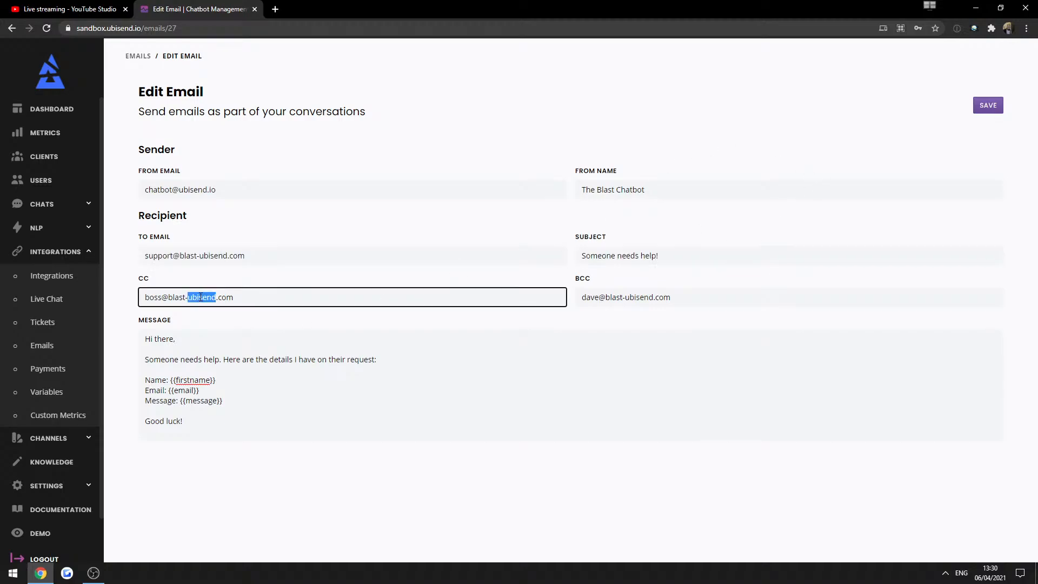
key(ctrl+a)
double_click(614, 298)
key(ctrl+a)
click(694, 436)
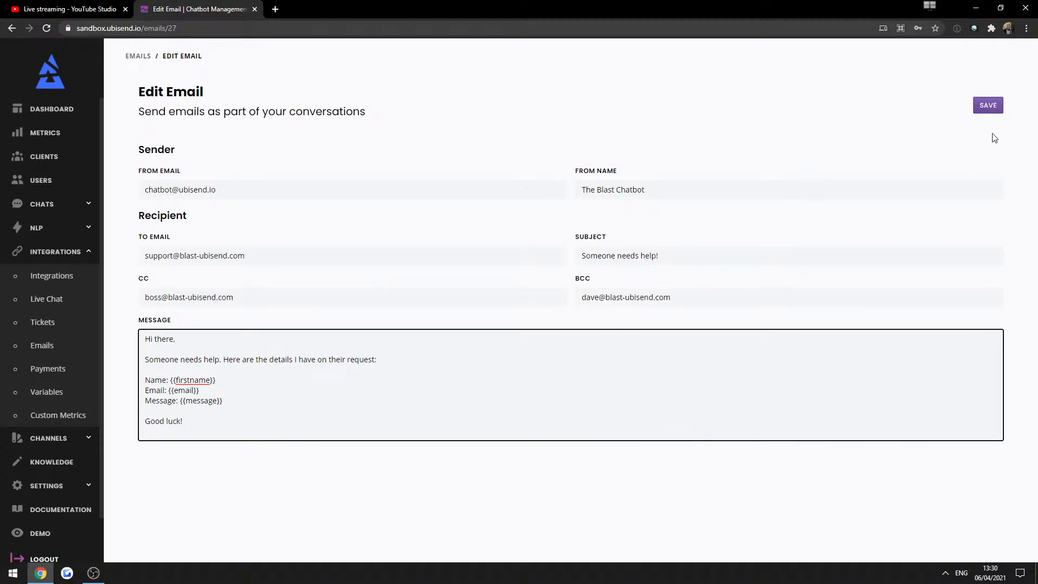
click(988, 106)
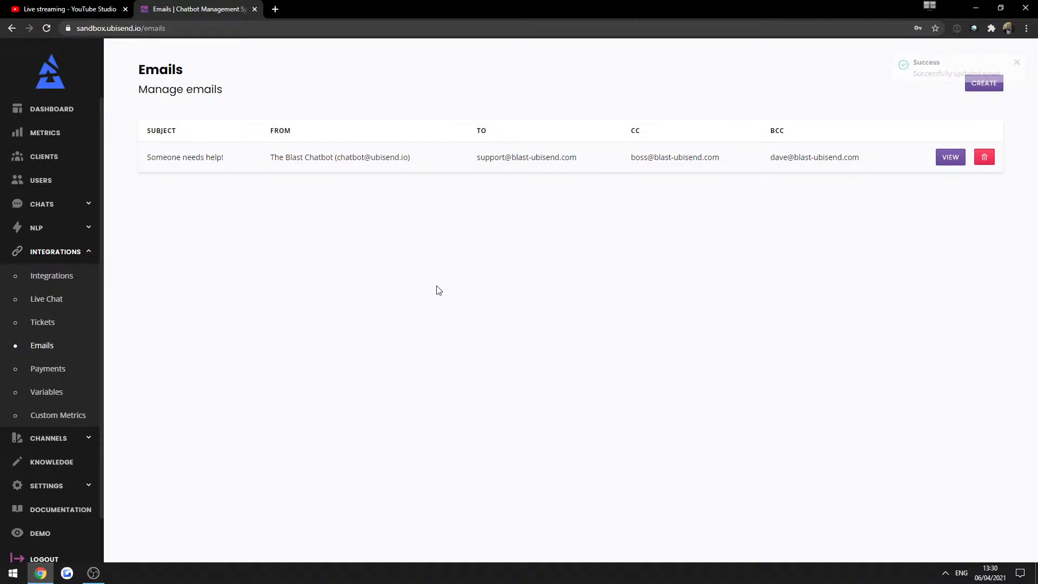
Open the Customer enquiry conversation flow from Chats > Builder.
click(33, 211)
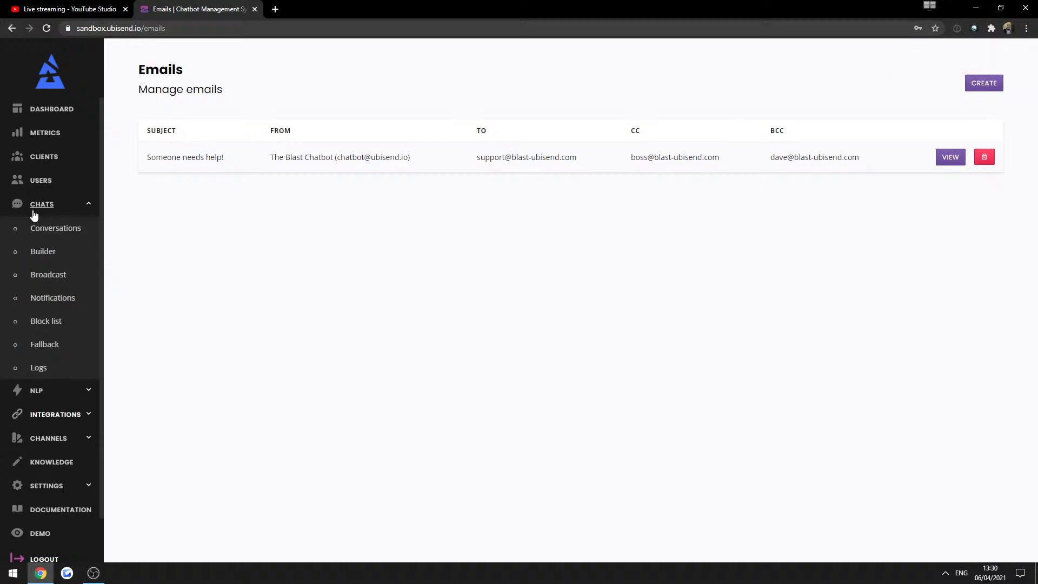
click(36, 253)
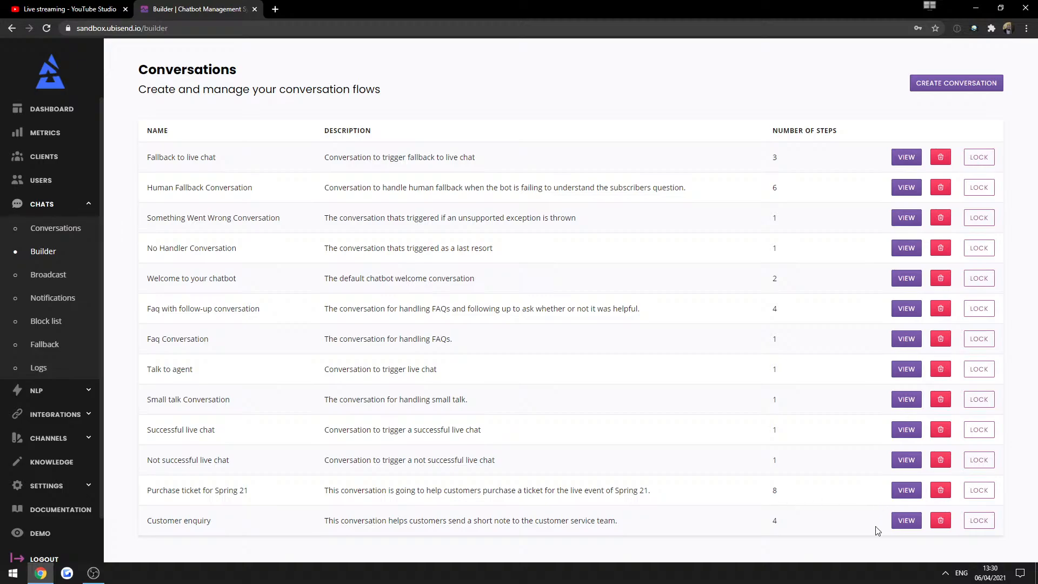
click(907, 522)
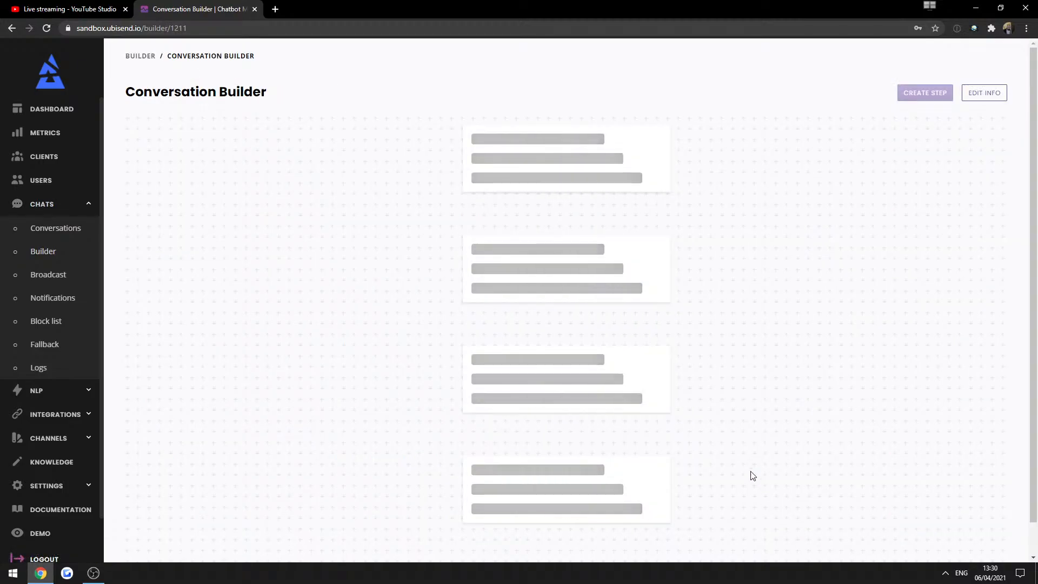
scroll(696, 419, down, 12)
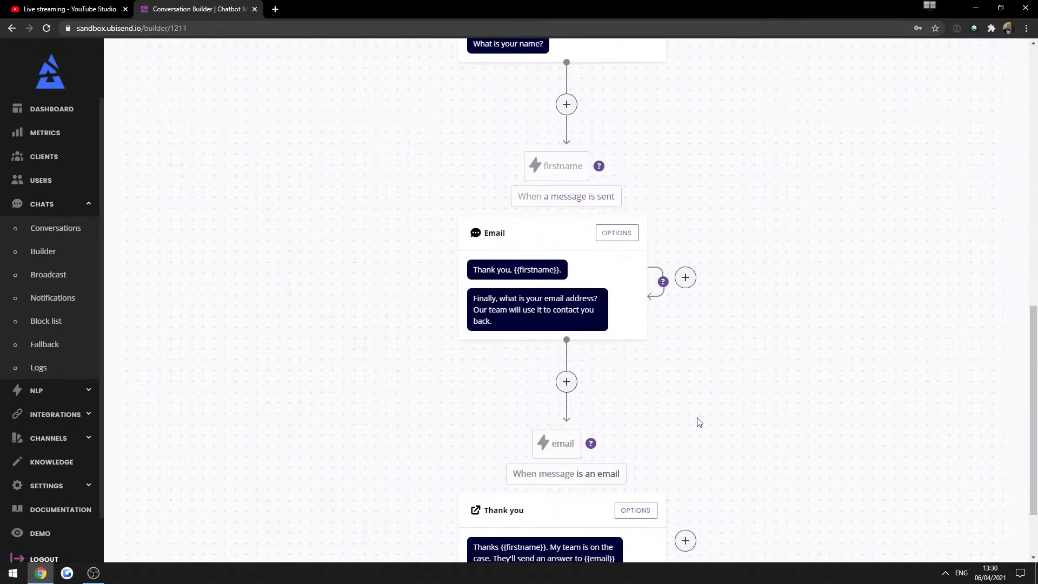
scroll(632, 452, up, 3)
scroll(632, 452, up, 5)
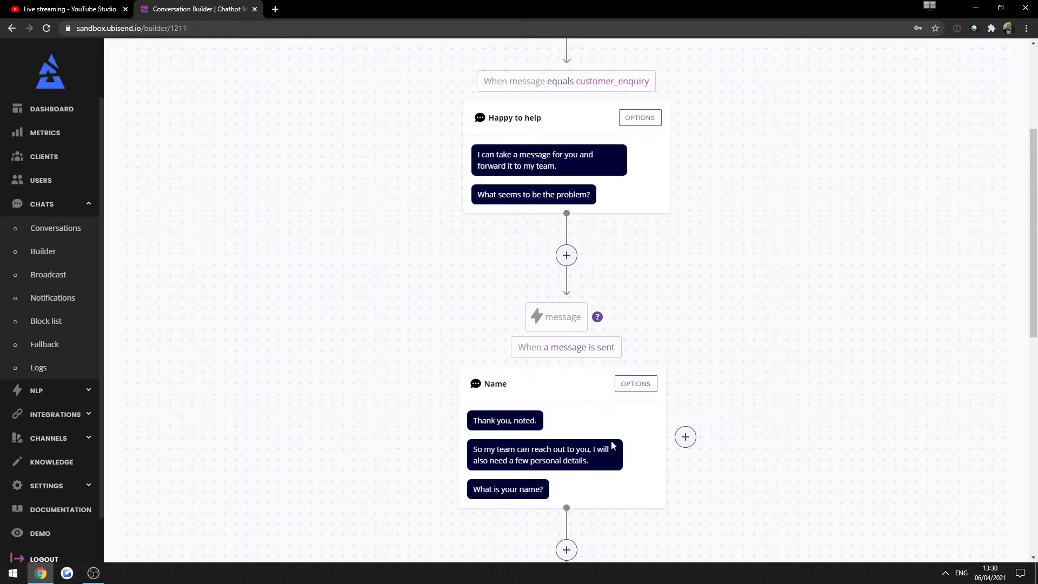
scroll(613, 445, down, 4)
scroll(609, 445, down, 4)
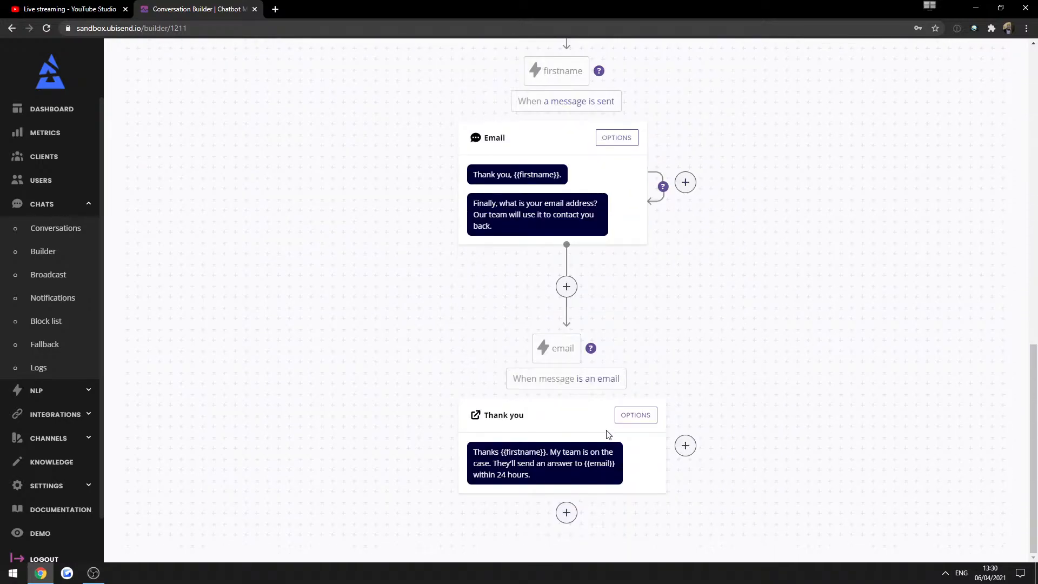
Add the 'Someone needs help!' email to the Thank you step's emails and close the panel.
click(638, 415)
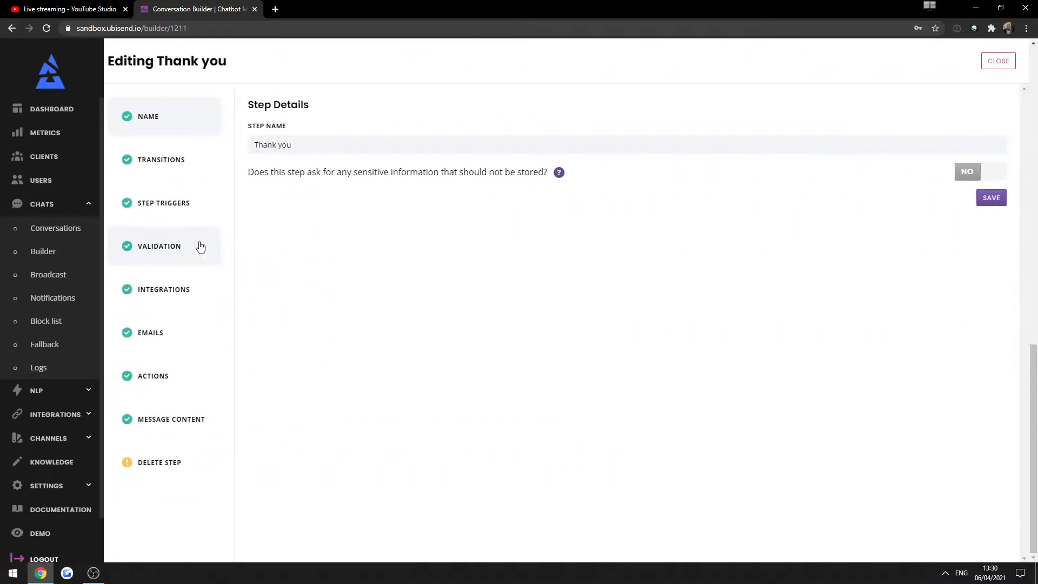
click(144, 338)
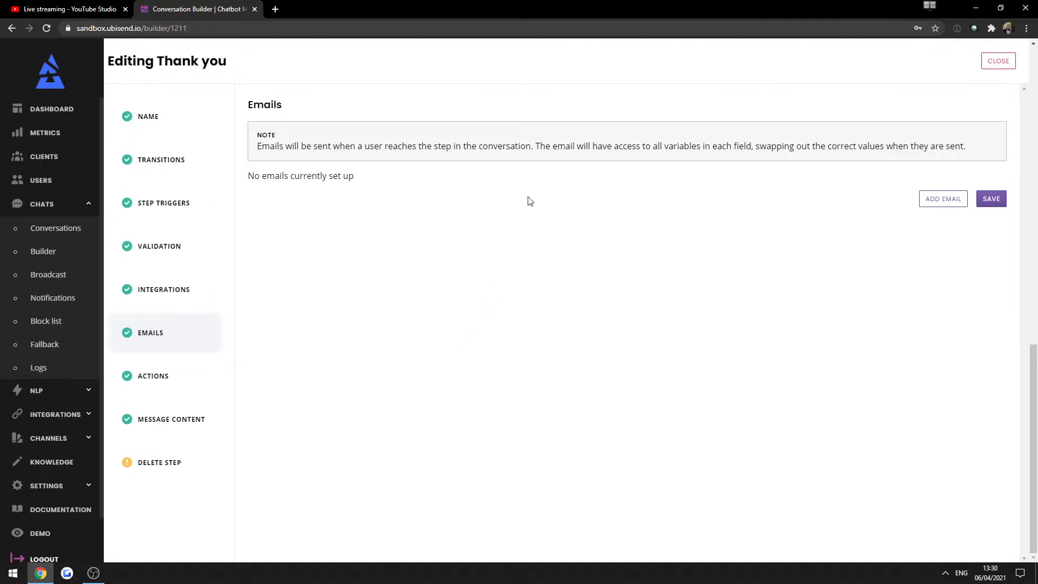
click(922, 199)
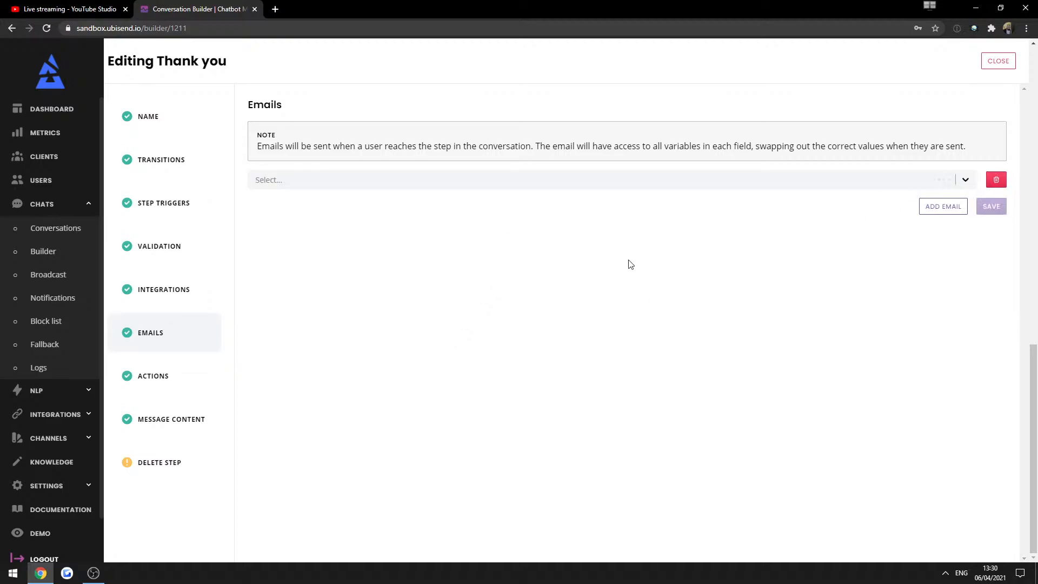
click(258, 172)
click(267, 204)
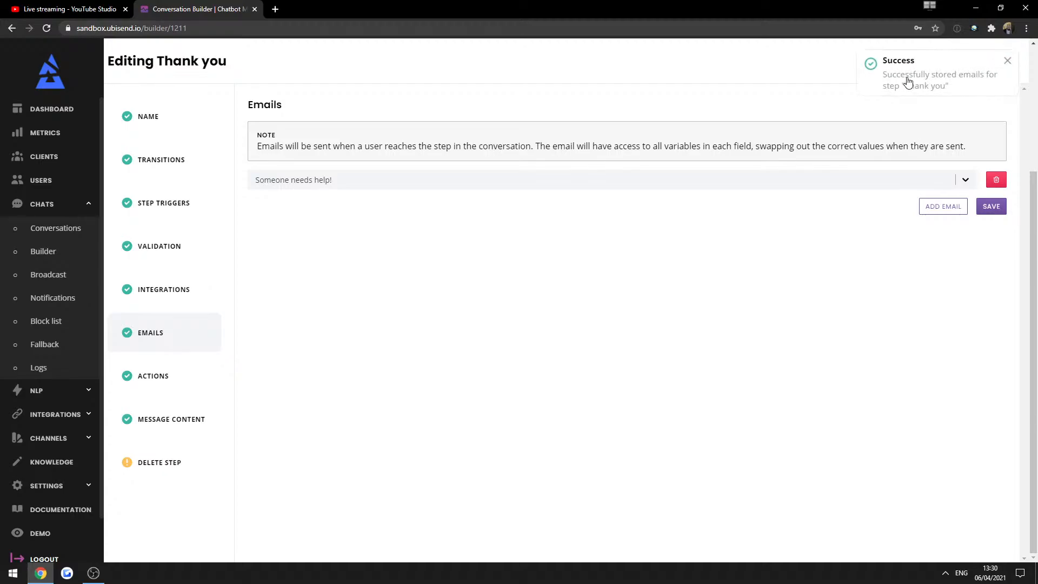
click(998, 60)
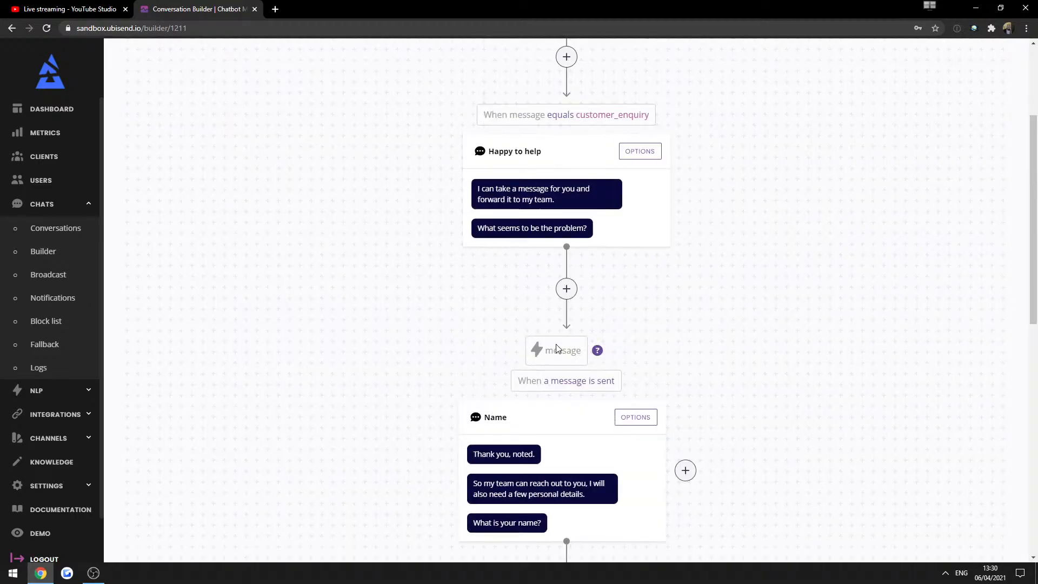
scroll(553, 342, down, 8)
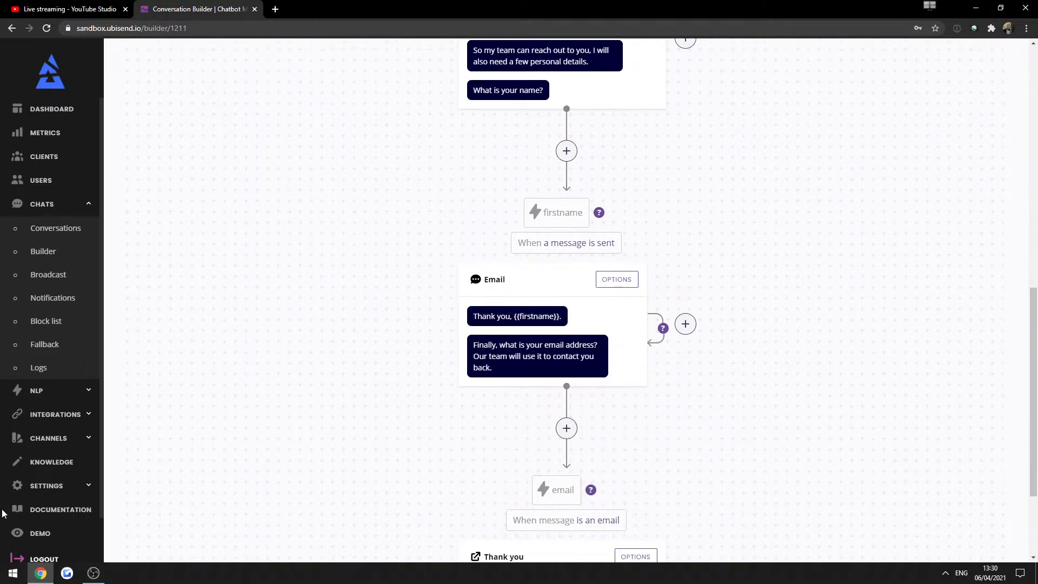
In the demo chat, accept the policies, send customer_enquiry, and give a sample problem description.
click(38, 534)
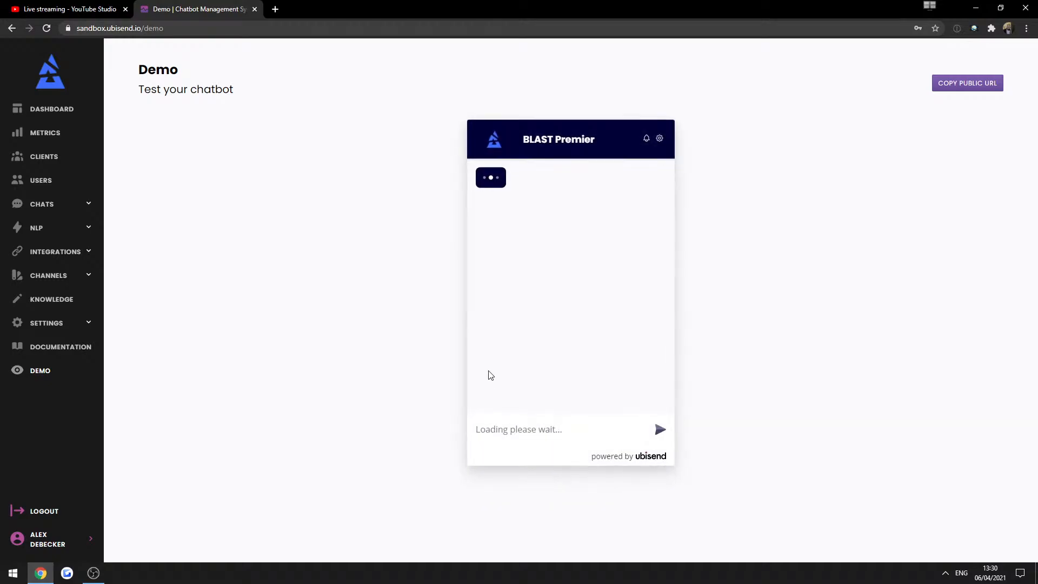
click(556, 269)
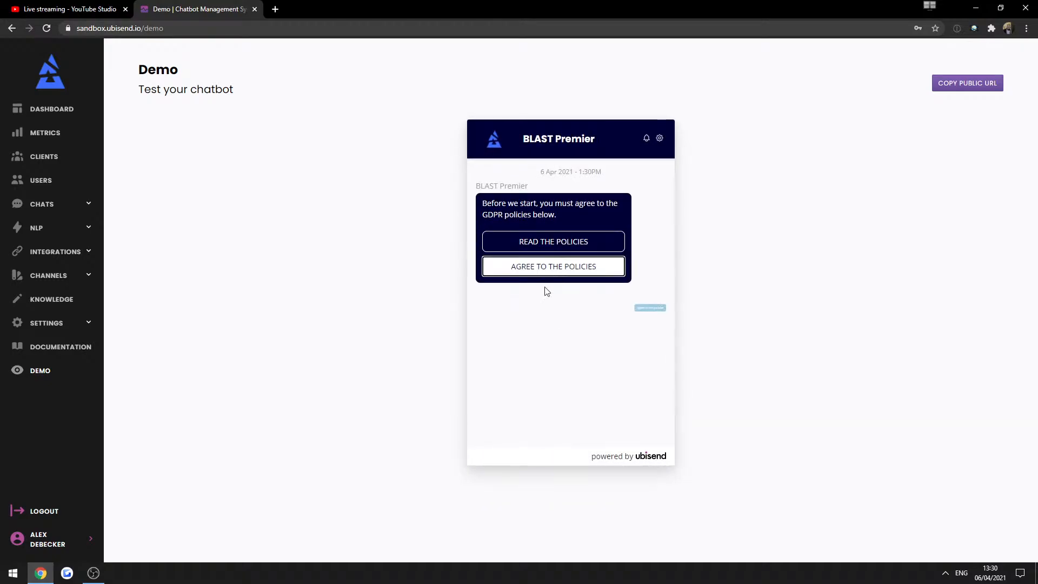
click(509, 429)
text(customer_enquiry)
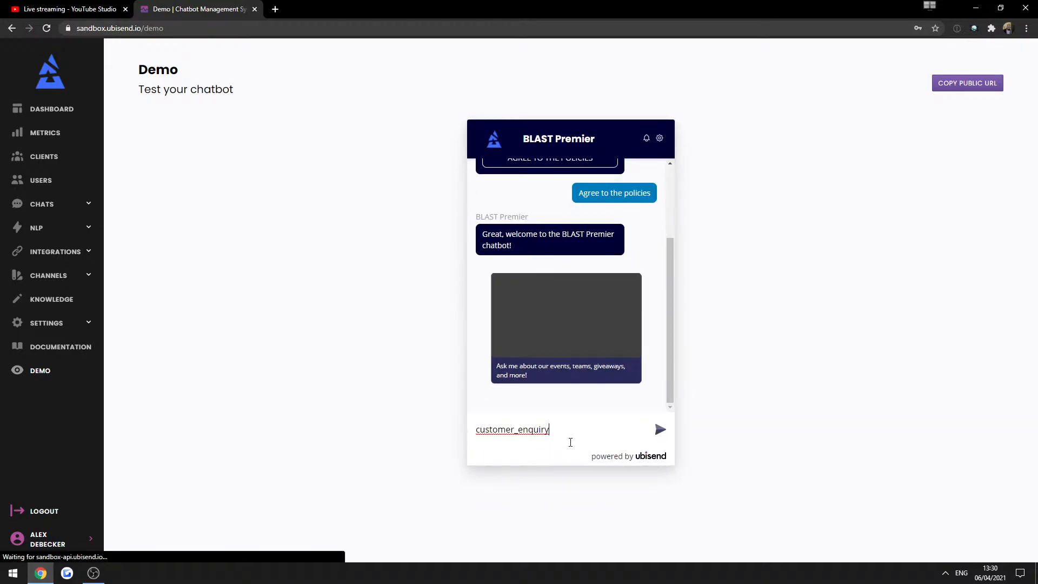
key(Return)
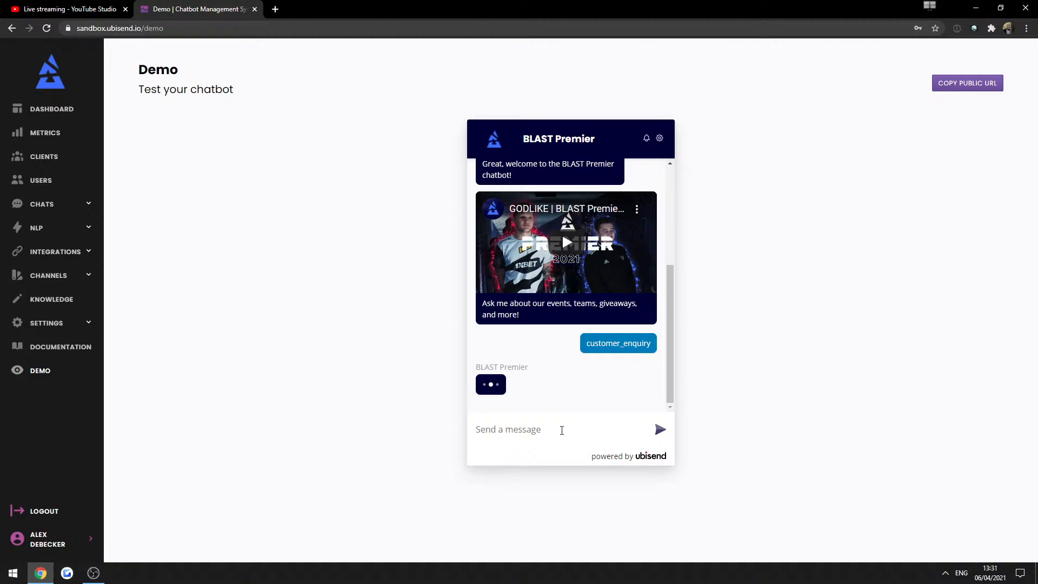
text(aowjpkdpaowkd)
key(Return)
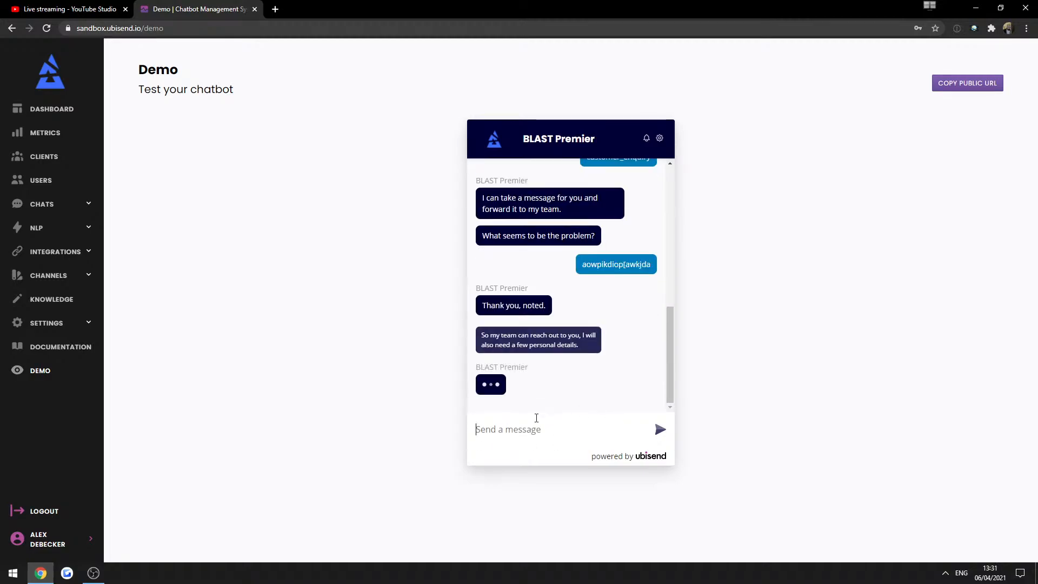
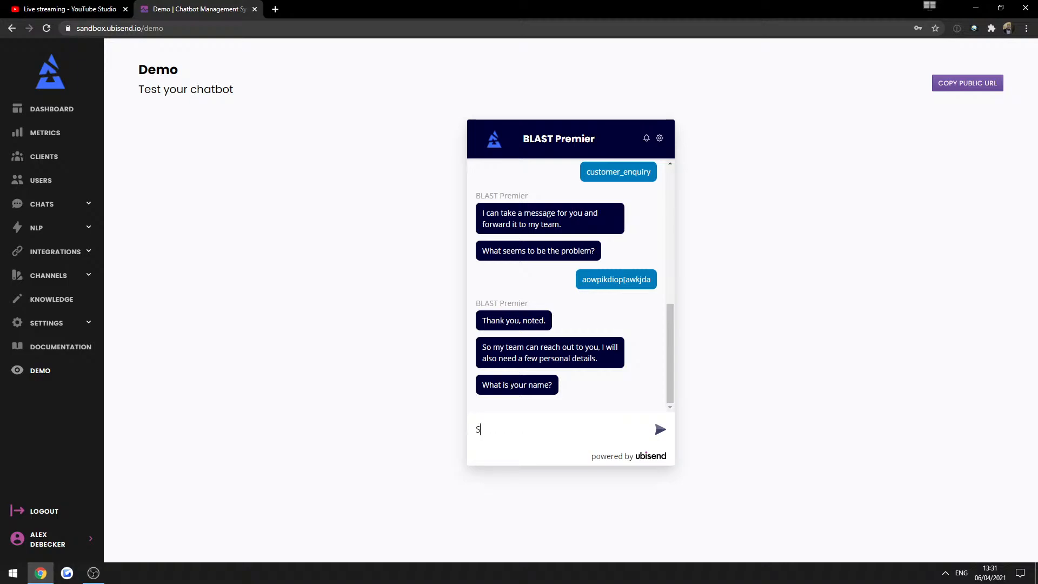
key(Return)
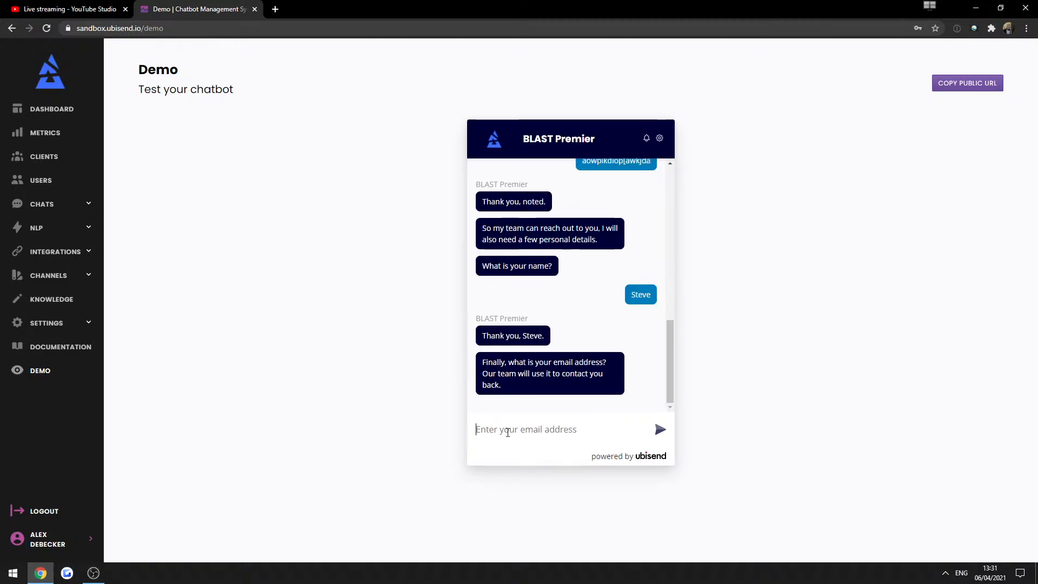
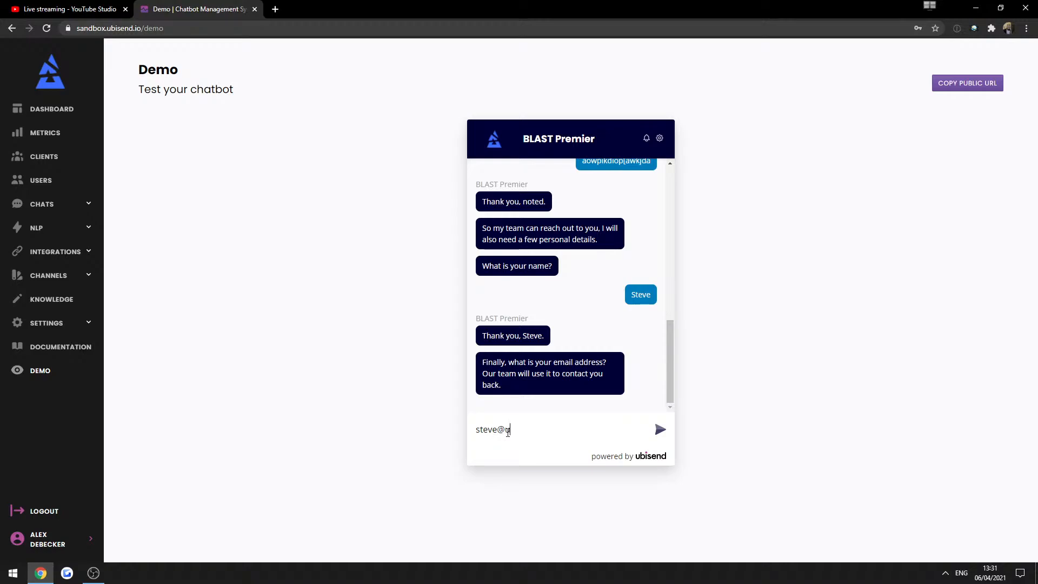
key(Return)
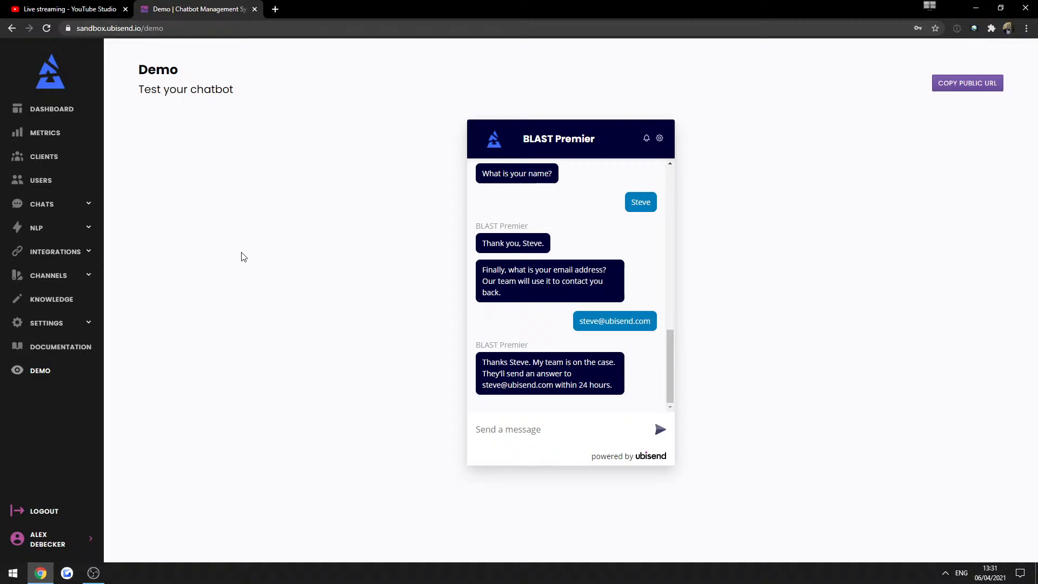
Open the FAQs list under NLP.
scroll(584, 321, up, 10)
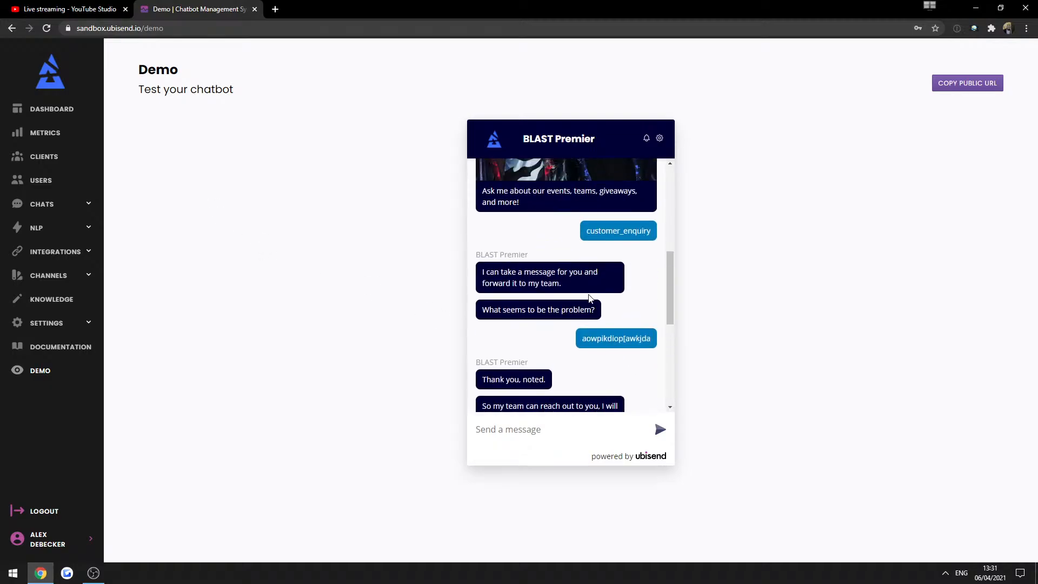
click(41, 227)
click(39, 253)
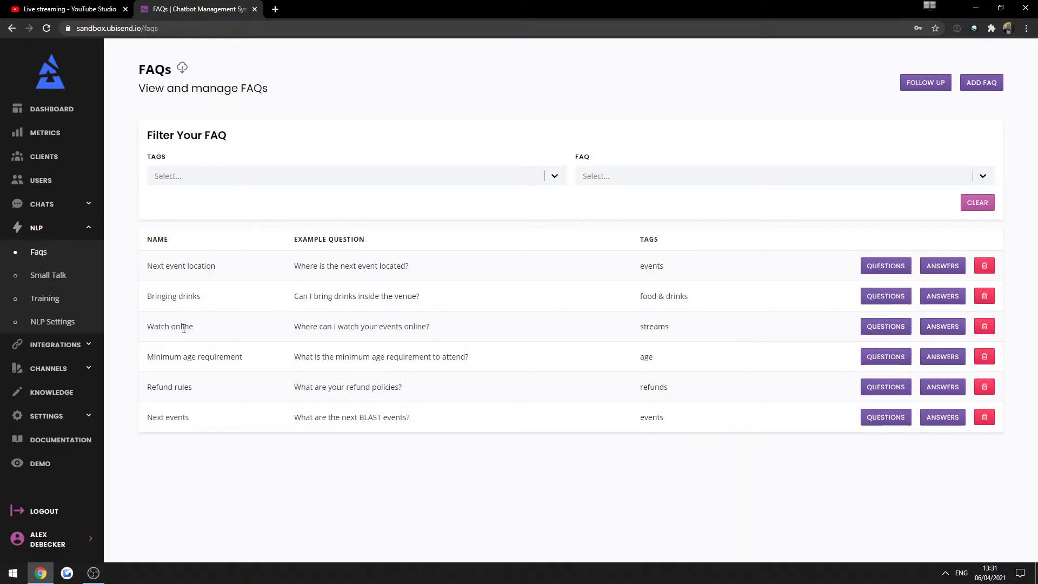
Swap the Refund rules answer's URL button for a 'Submit an enquiry' postback sending customer_enquiry, and save.
triple_click(161, 392)
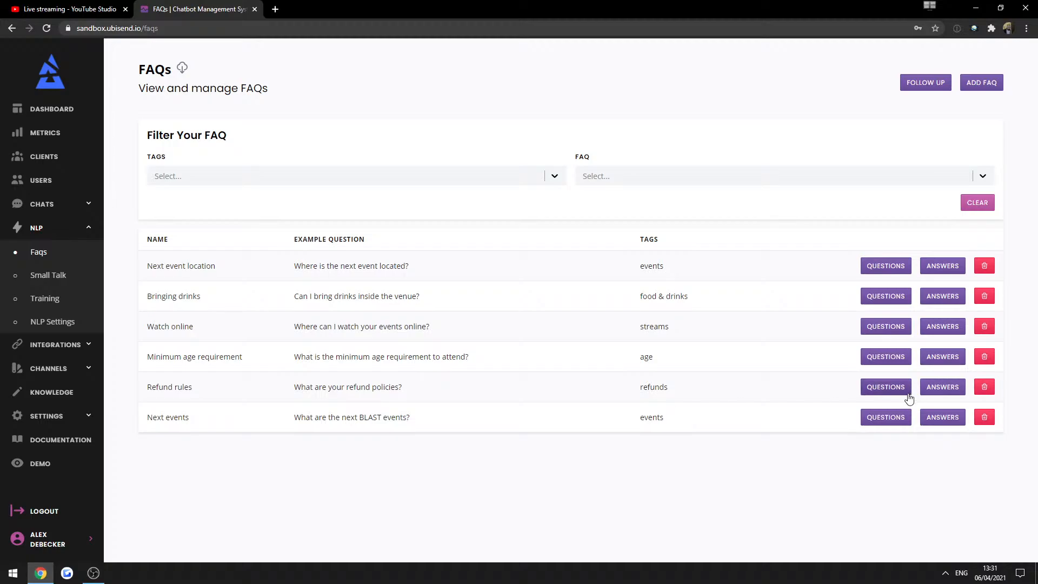
click(959, 392)
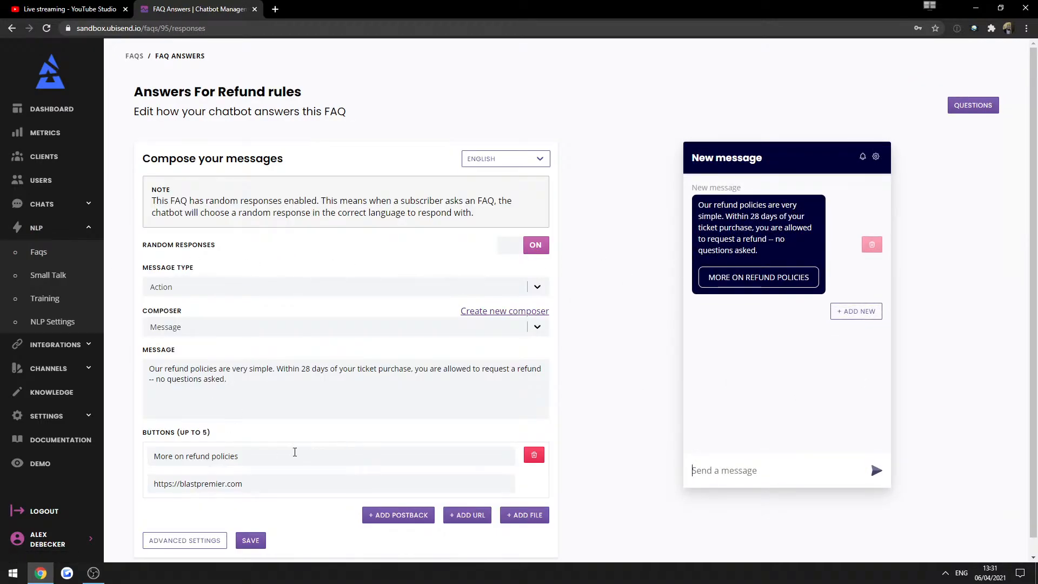
triple_click(225, 457)
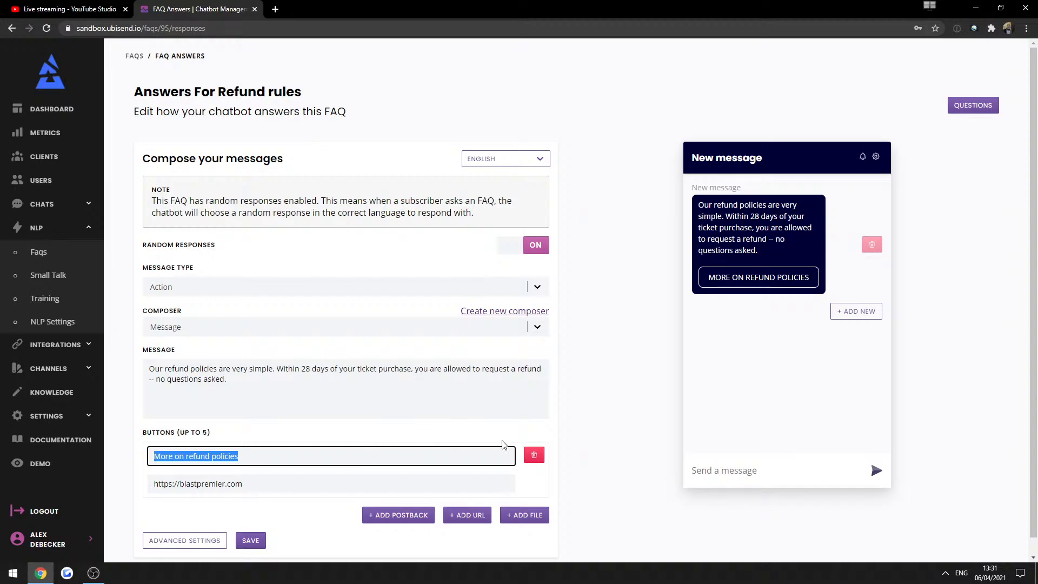
click(533, 458)
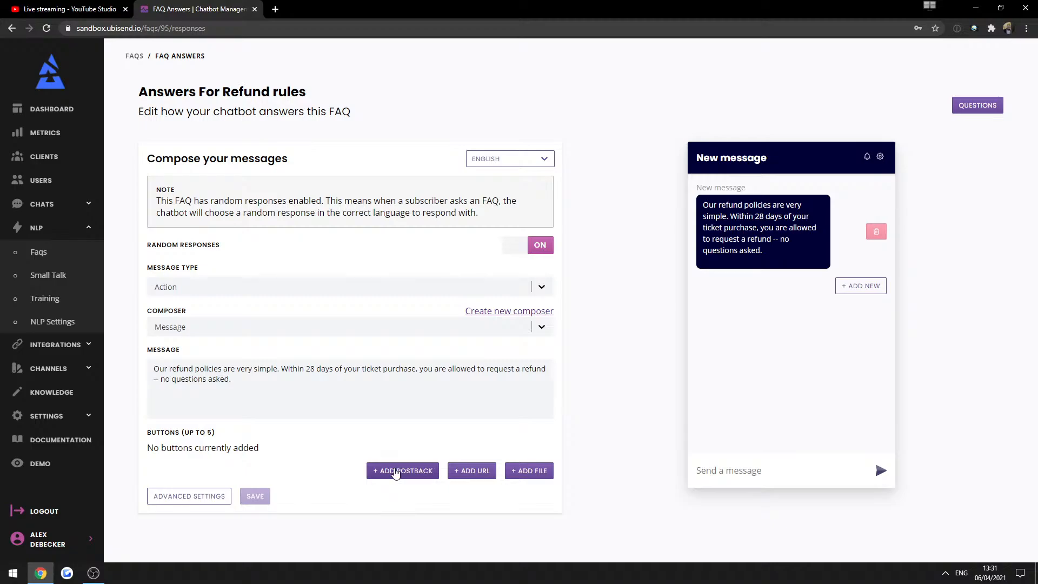
click(396, 474)
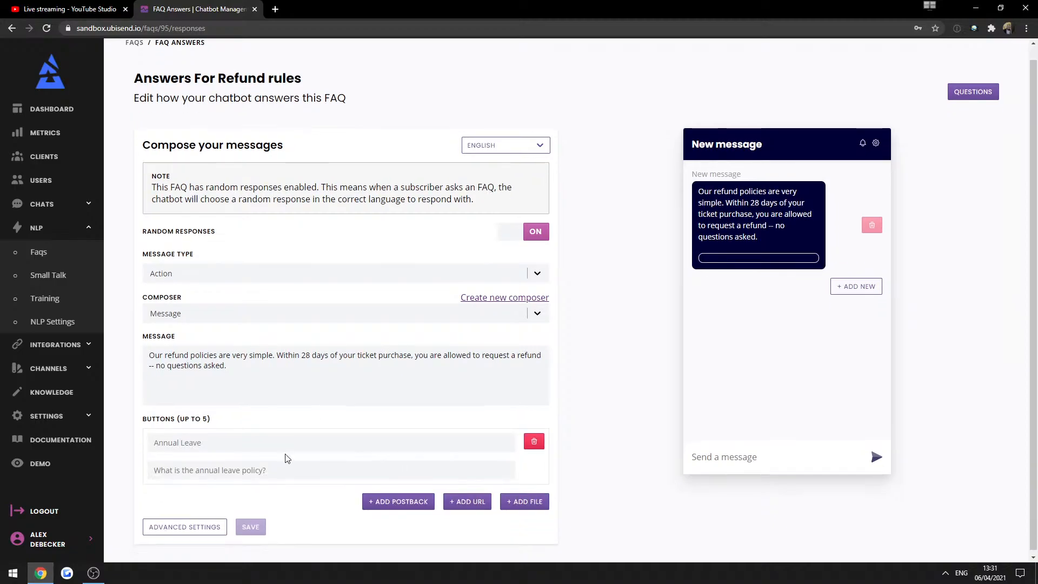
click(244, 445)
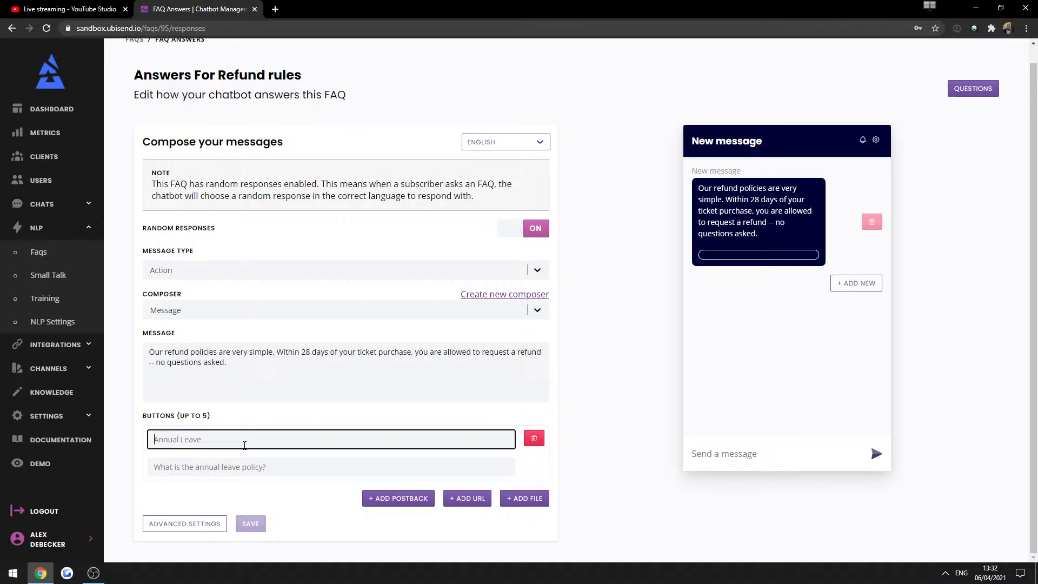
text(Submit an )
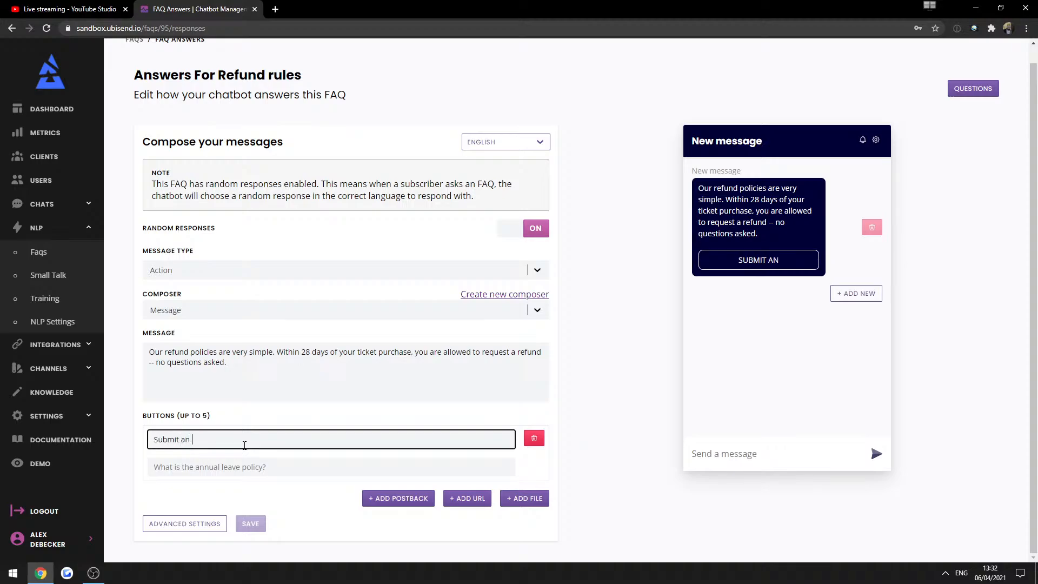
text(enquiry)
key(Tab)
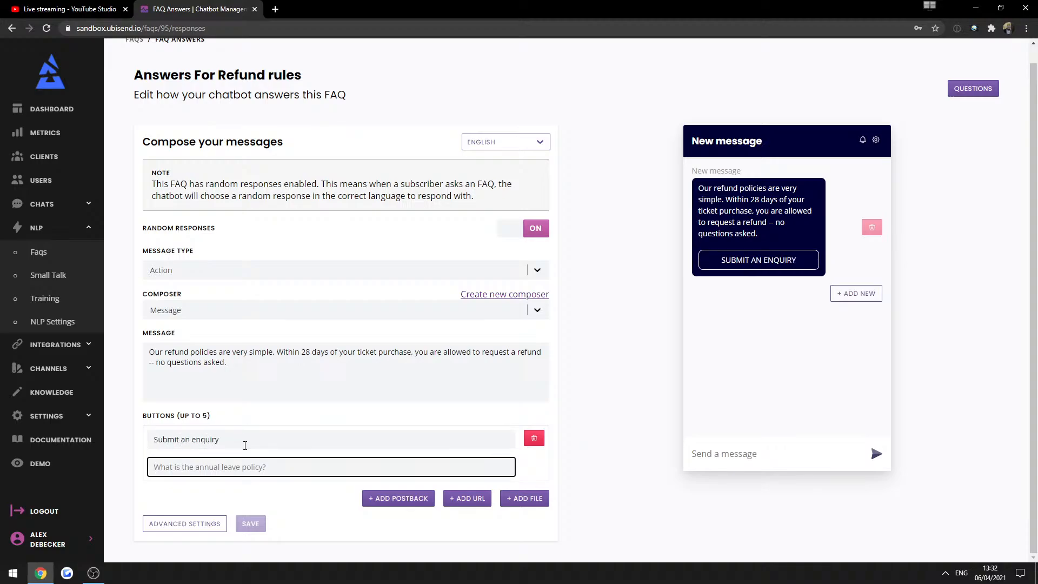
text(customer_enquiry)
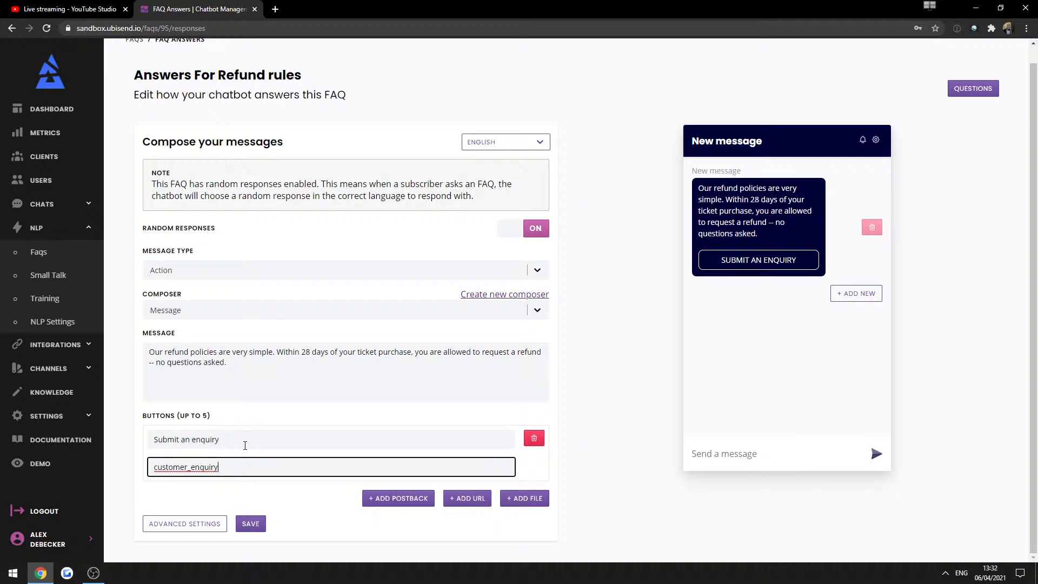
click(244, 521)
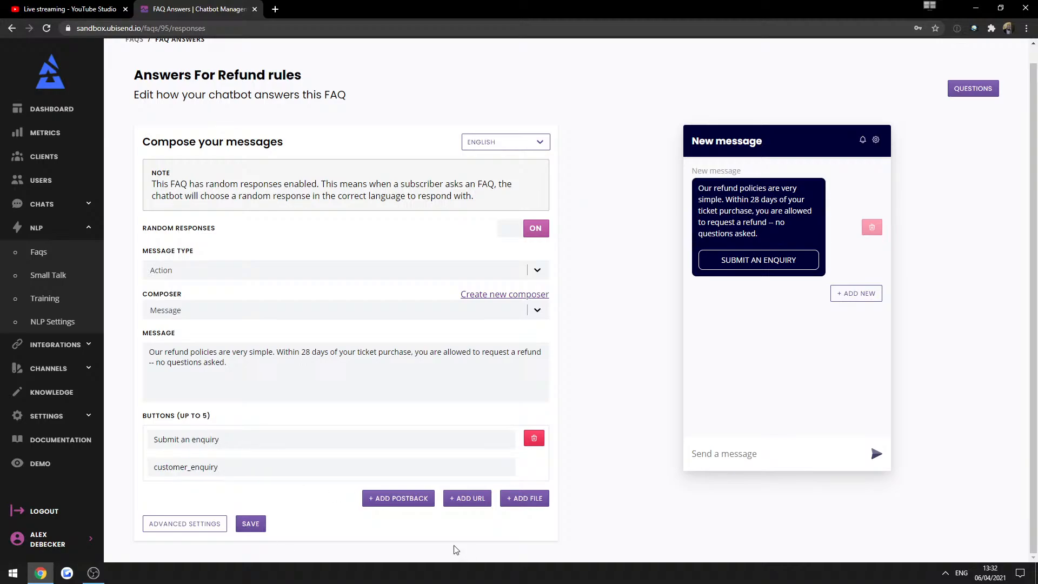
Look over the Refund rules FAQ questions, then go to the chatbot demo.
click(973, 88)
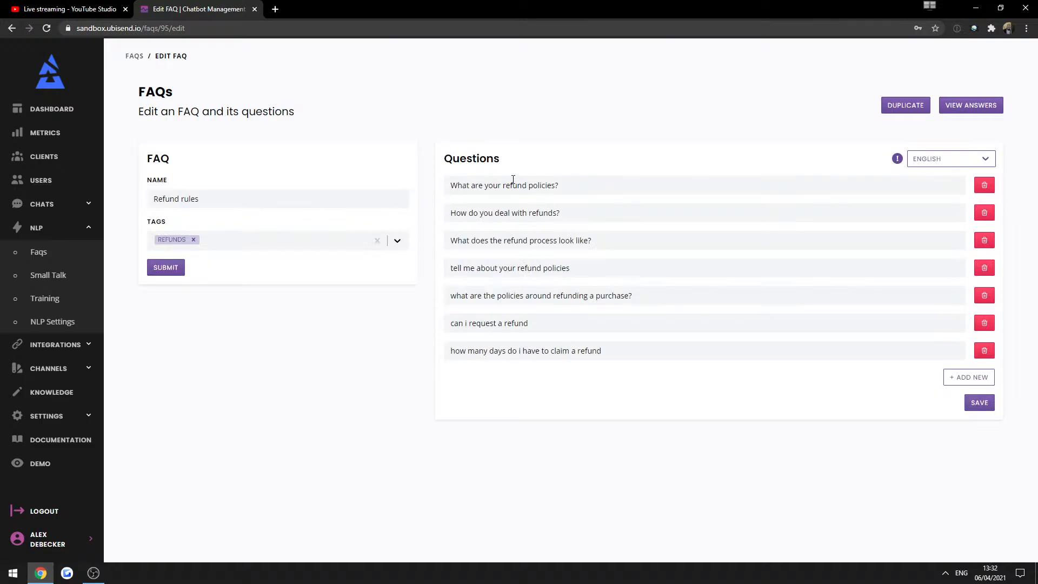
double_click(511, 184)
triple_click(524, 190)
key(ctrl+c)
click(285, 397)
click(55, 468)
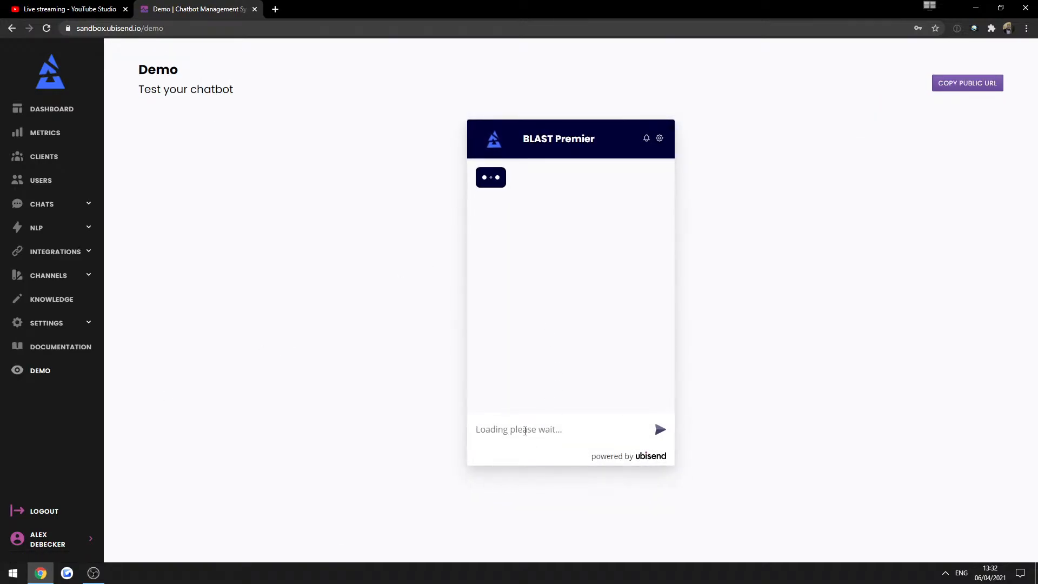
Accept the policies and ask the demo bot 'What are your refund policies?'.
click(519, 266)
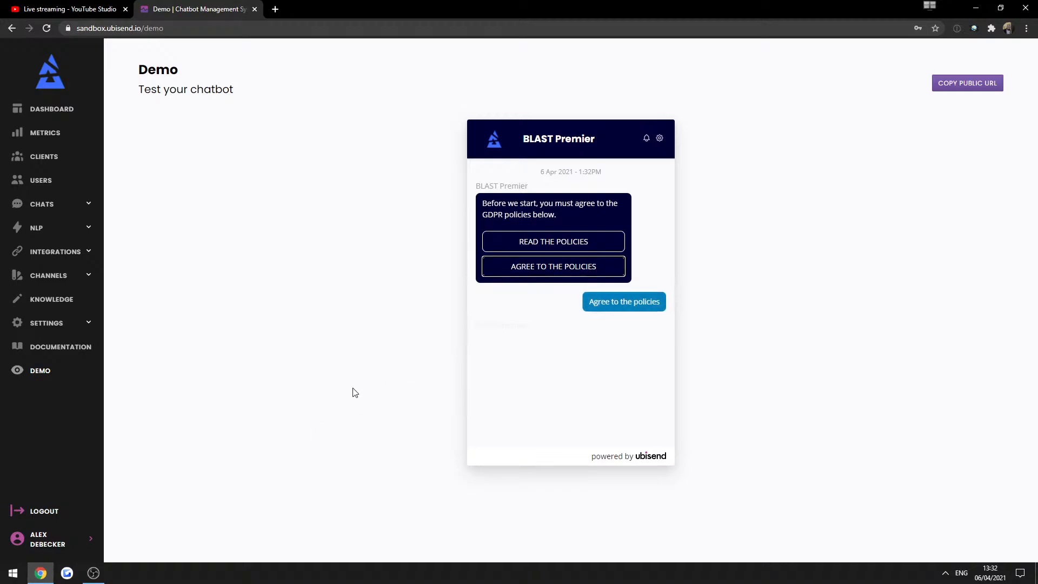
click(504, 437)
key(ctrl+v)
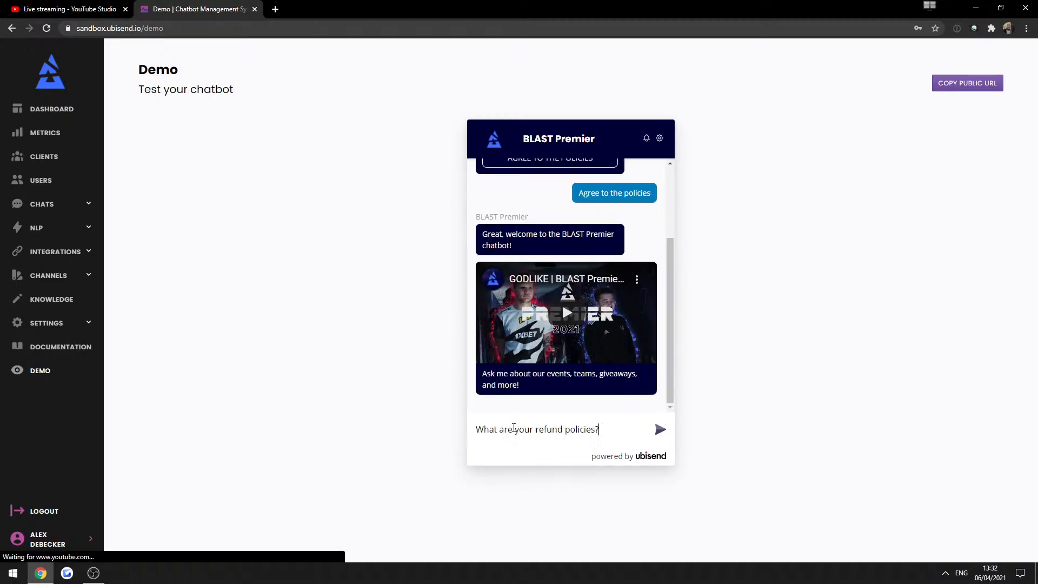
text(#)
key(BackSpace)
key(Return)
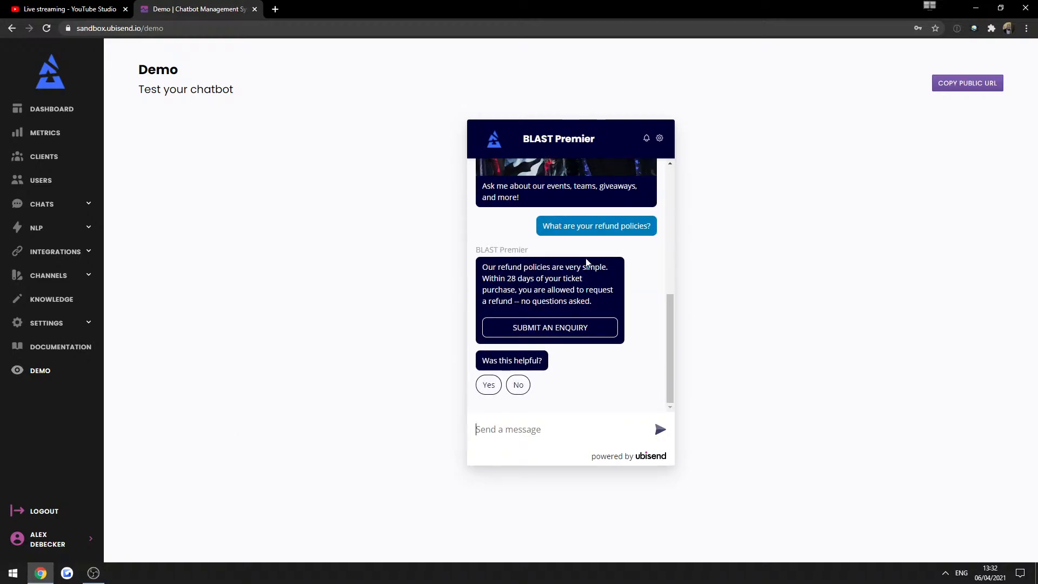
triple_click(567, 265)
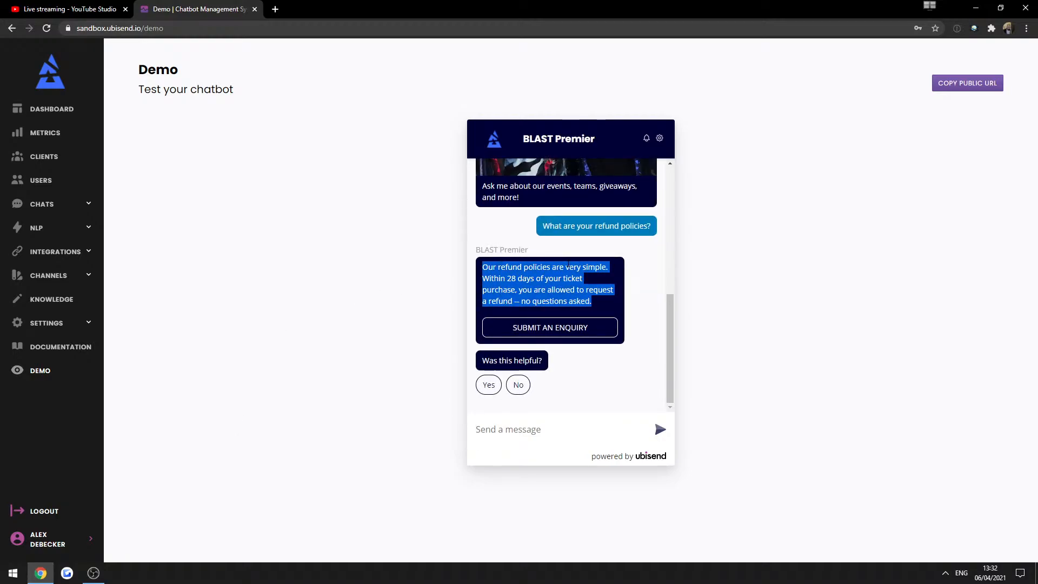
click(567, 266)
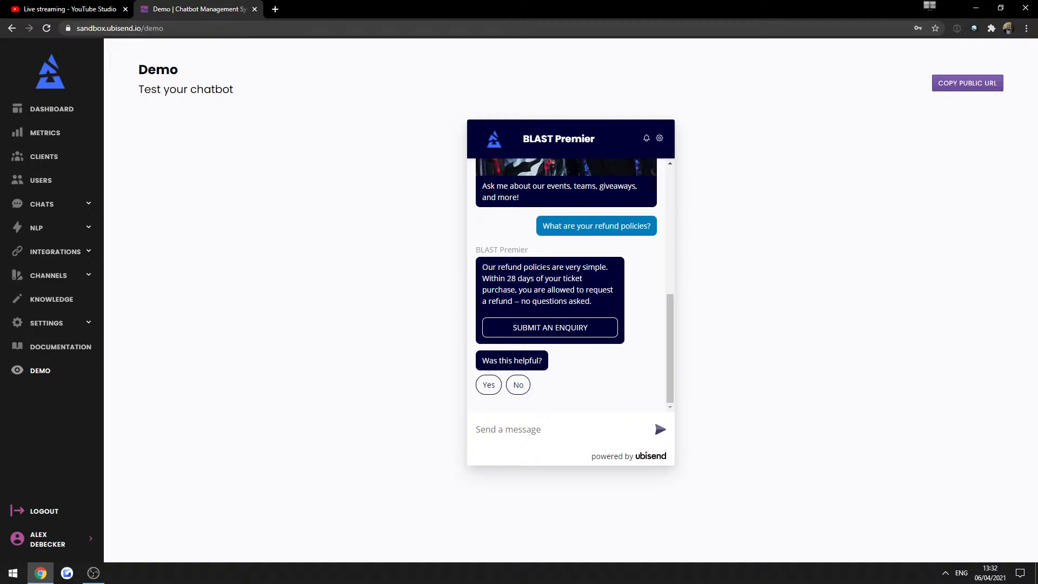
drag(547, 266, 547, 290)
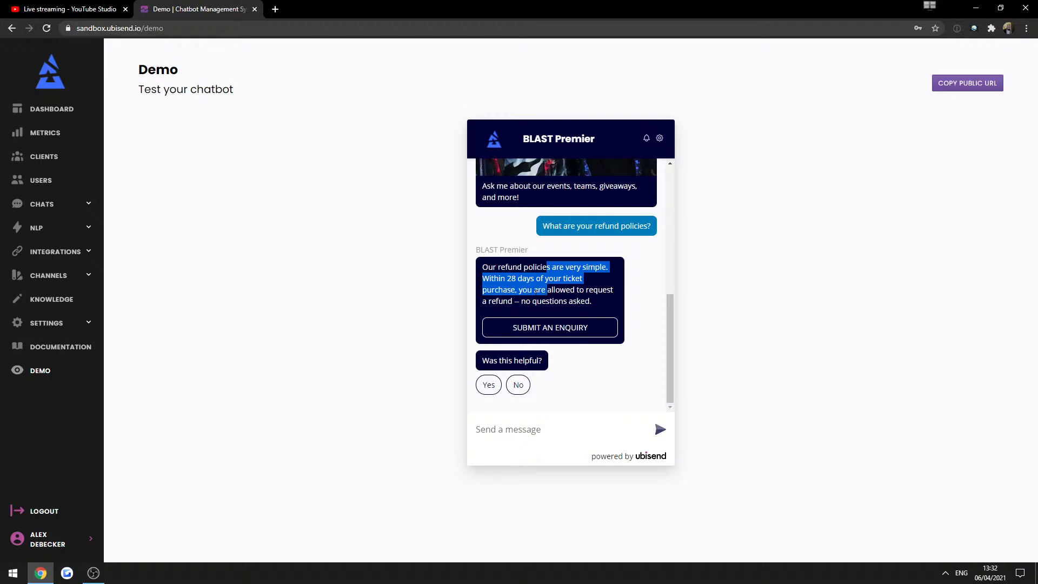
Choose Submit an enquiry in the reply and send a test problem description.
click(548, 331)
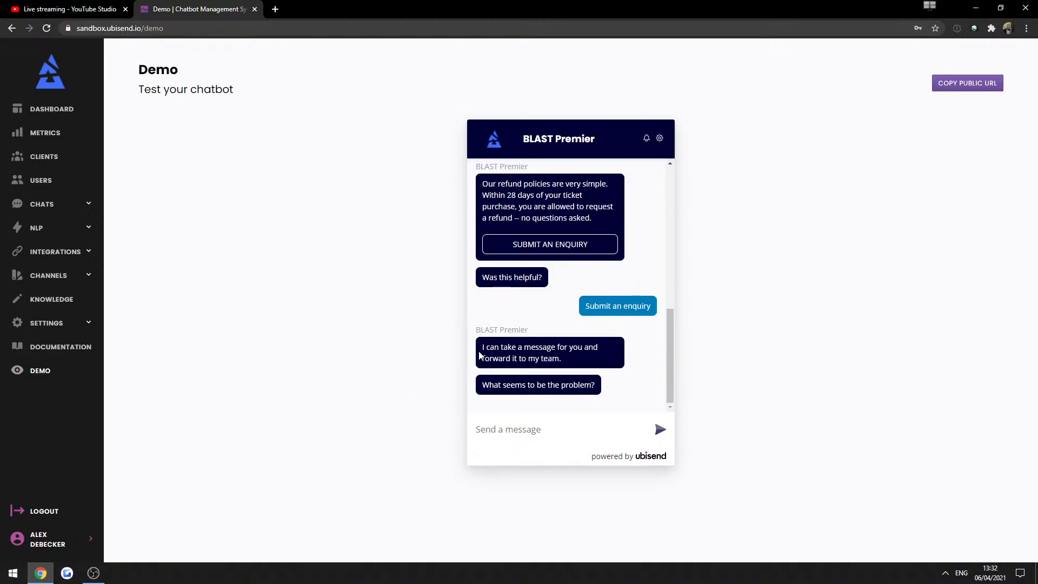
drag(481, 352, 603, 392)
click(563, 411)
text(asdsdad])
key(Return)
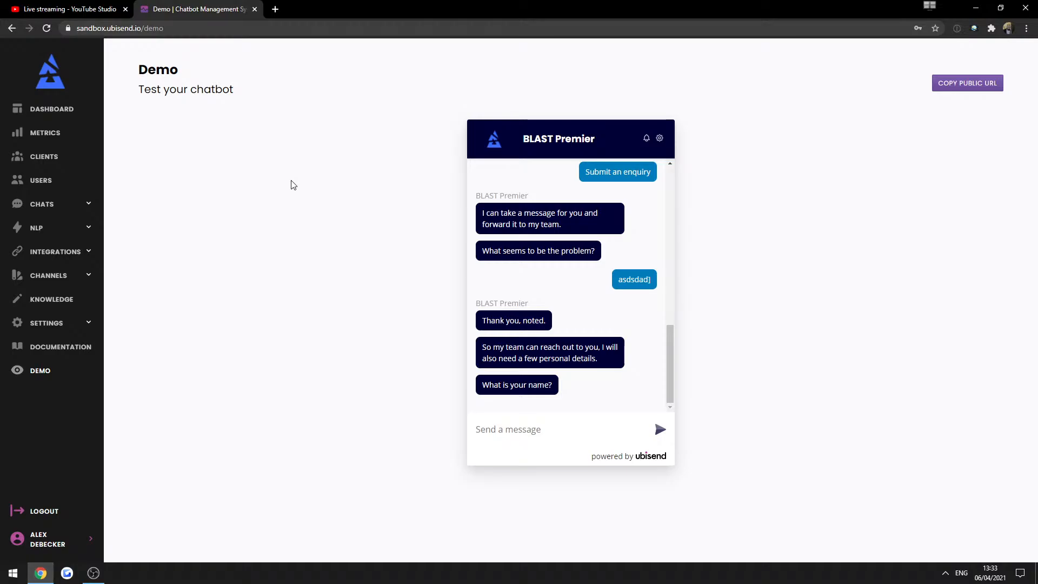
Browse the conversation flows list, including Customer enquiry and welcome, then go to Users.
click(54, 205)
click(40, 232)
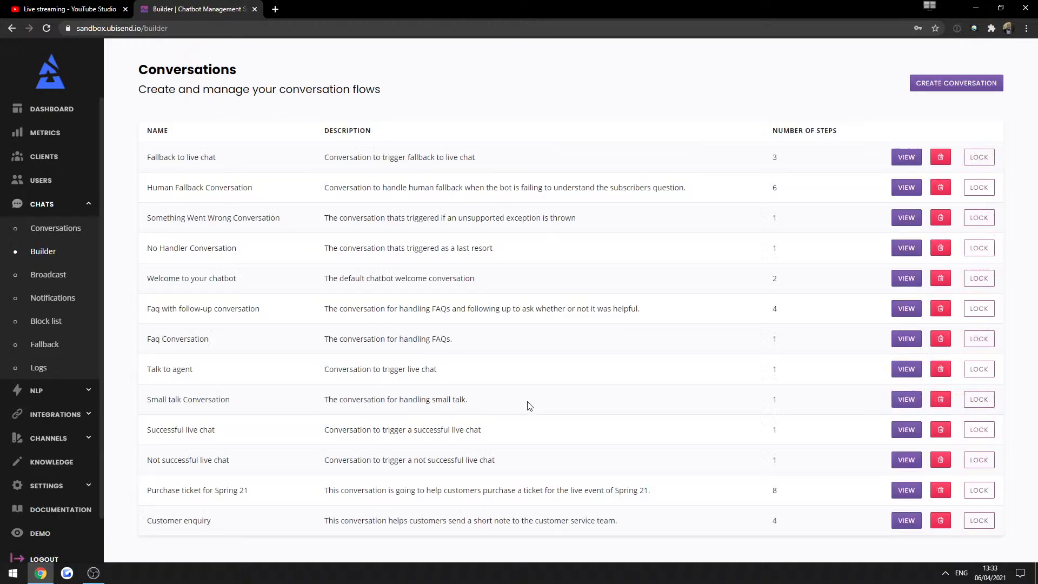
drag(155, 519, 225, 527)
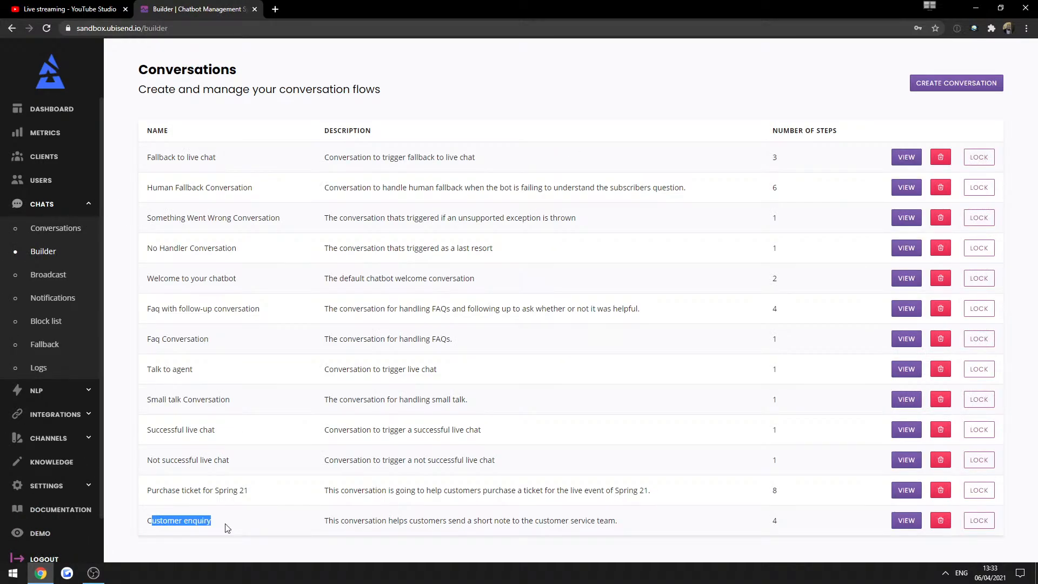
click(206, 520)
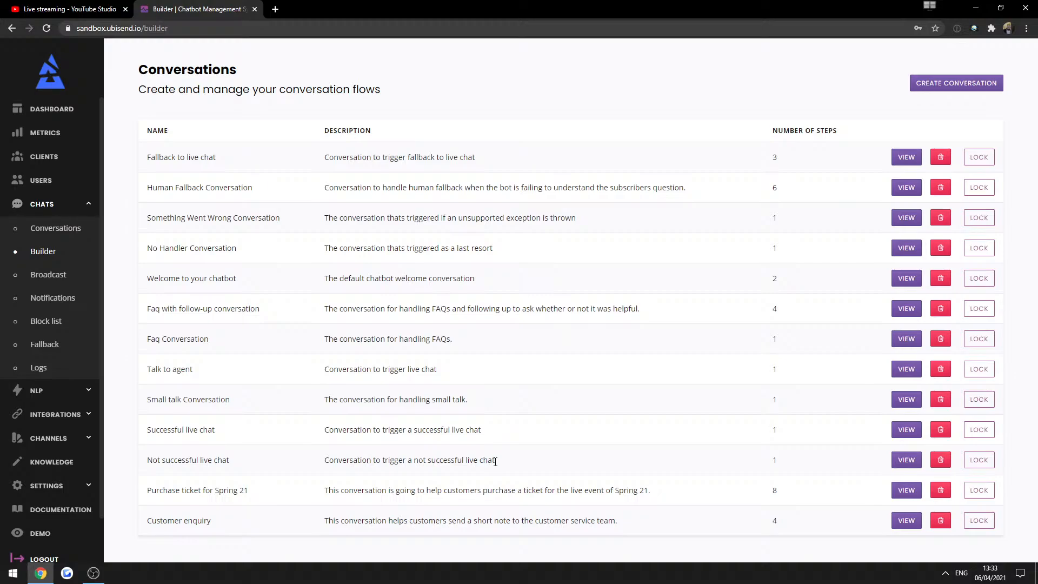
triple_click(452, 279)
click(483, 335)
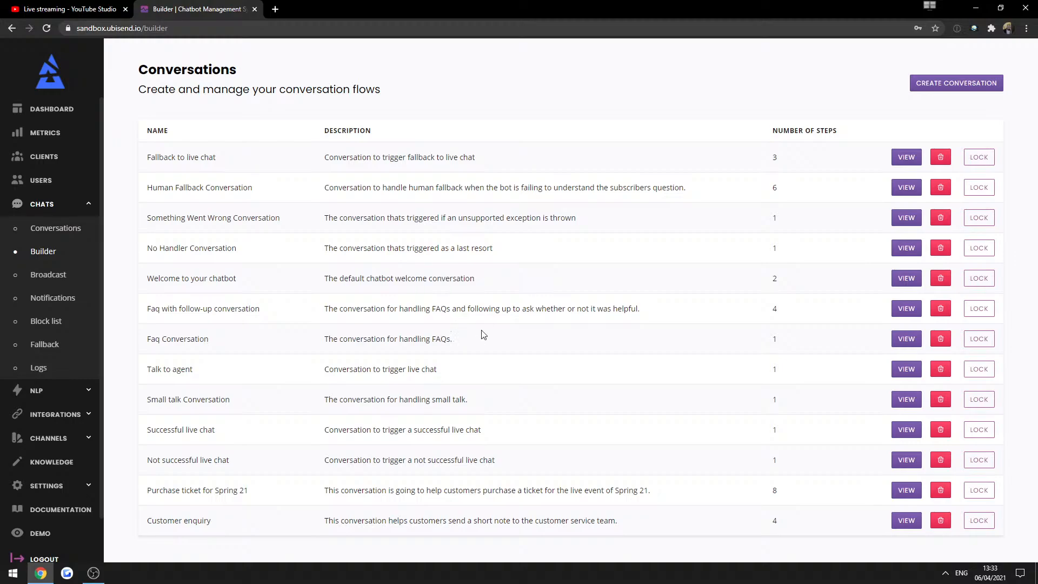
click(58, 204)
click(38, 181)
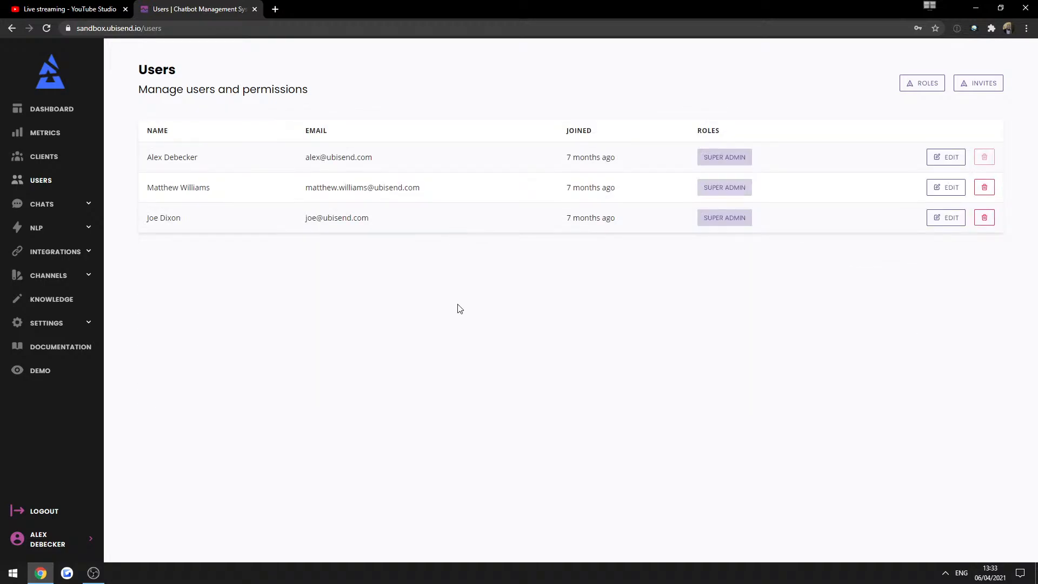
Open the user roles list and look over the Super Admin, Admin and Platform User roles.
double_click(597, 157)
click(933, 88)
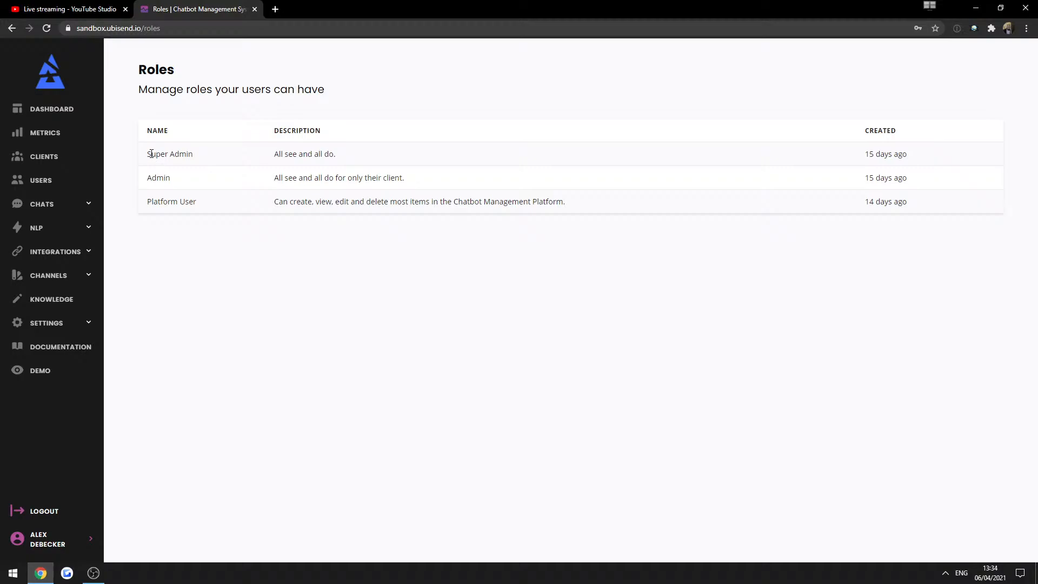
drag(147, 154, 170, 189)
click(163, 196)
double_click(156, 201)
click(274, 218)
drag(147, 155, 215, 155)
click(183, 179)
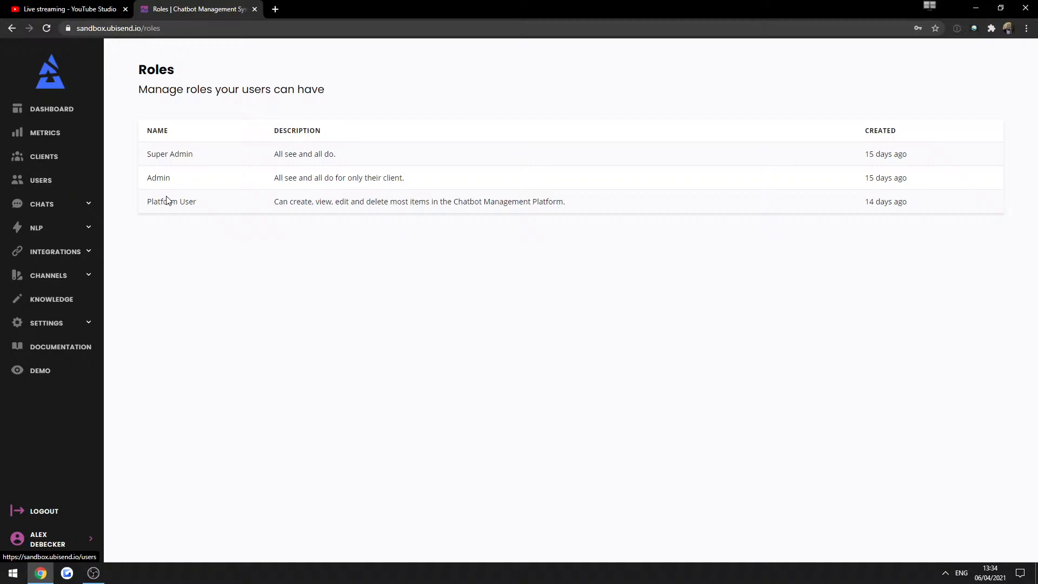
Read the Super Admin and Platform User permission descriptions.
click(65, 210)
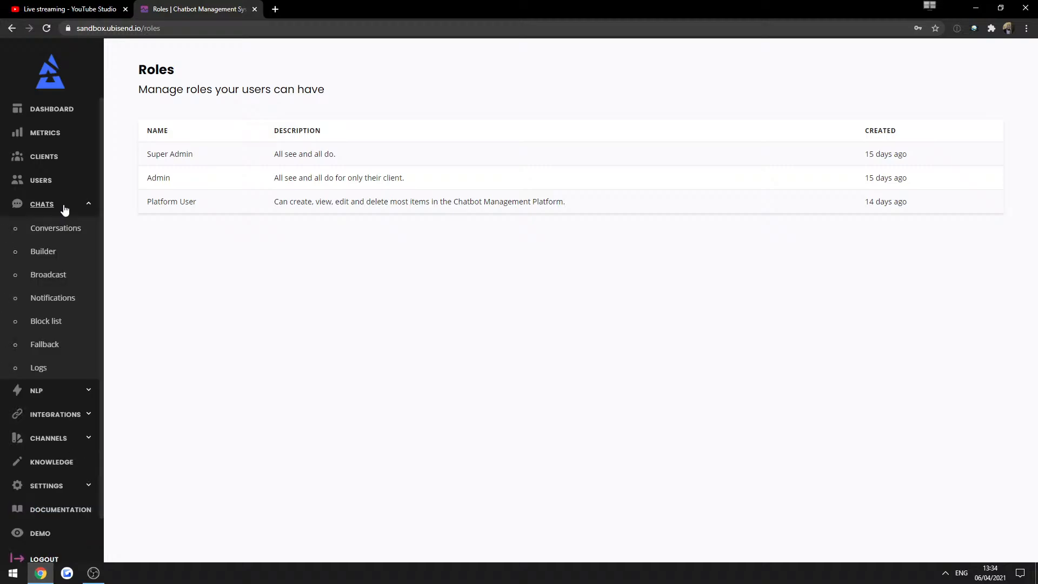
click(65, 207)
click(51, 234)
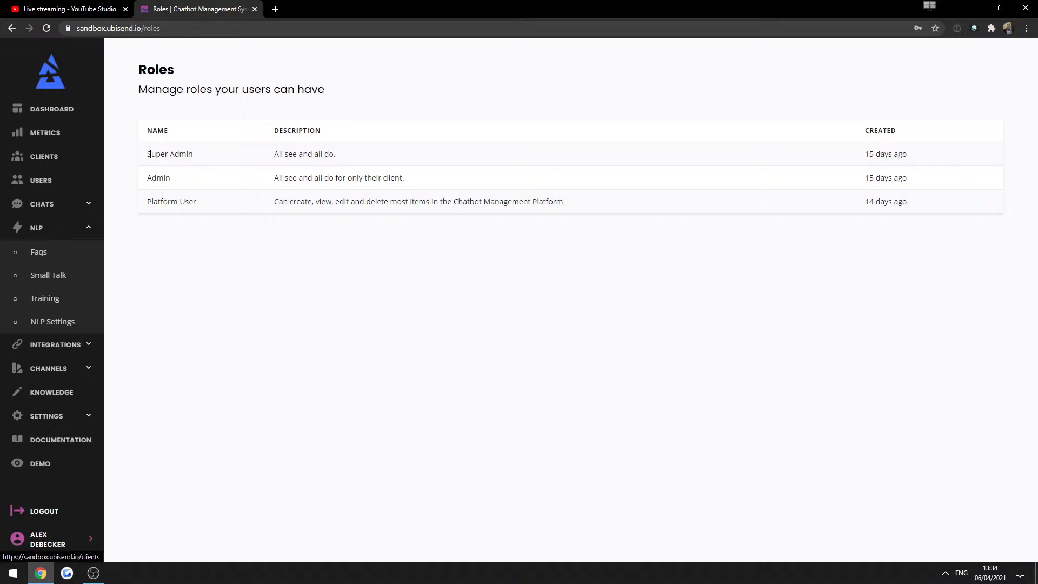
drag(146, 153, 262, 162)
click(355, 156)
drag(355, 157, 276, 155)
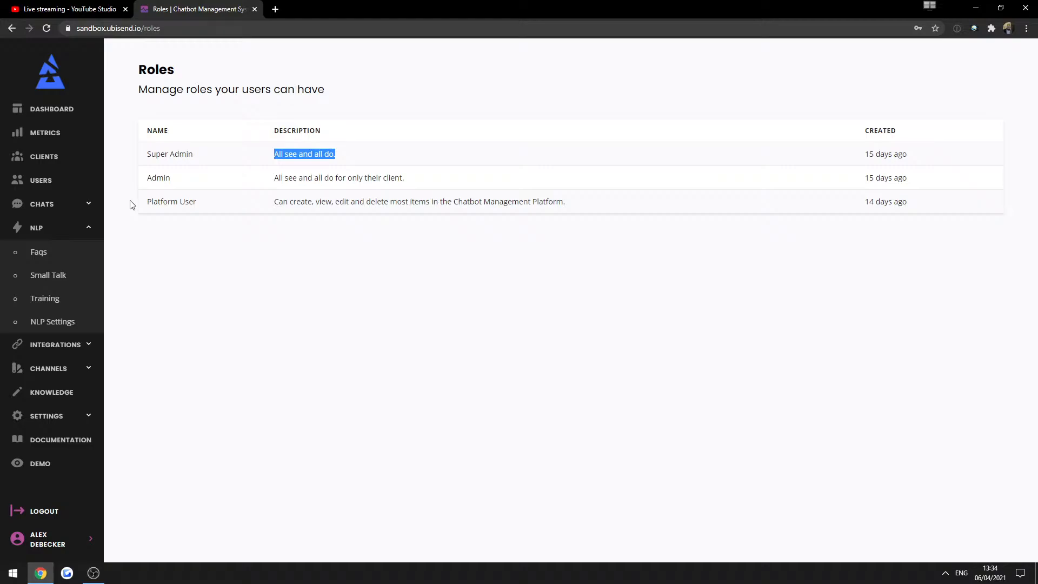
drag(290, 201, 386, 204)
click(506, 232)
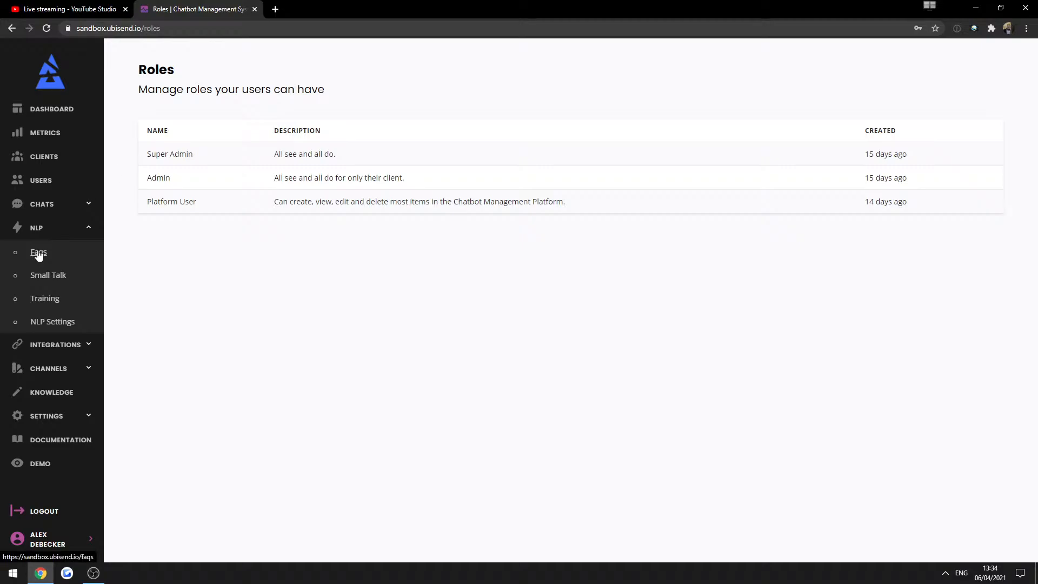
Check the user invites panel, then open Integrations > Live Chat.
click(35, 182)
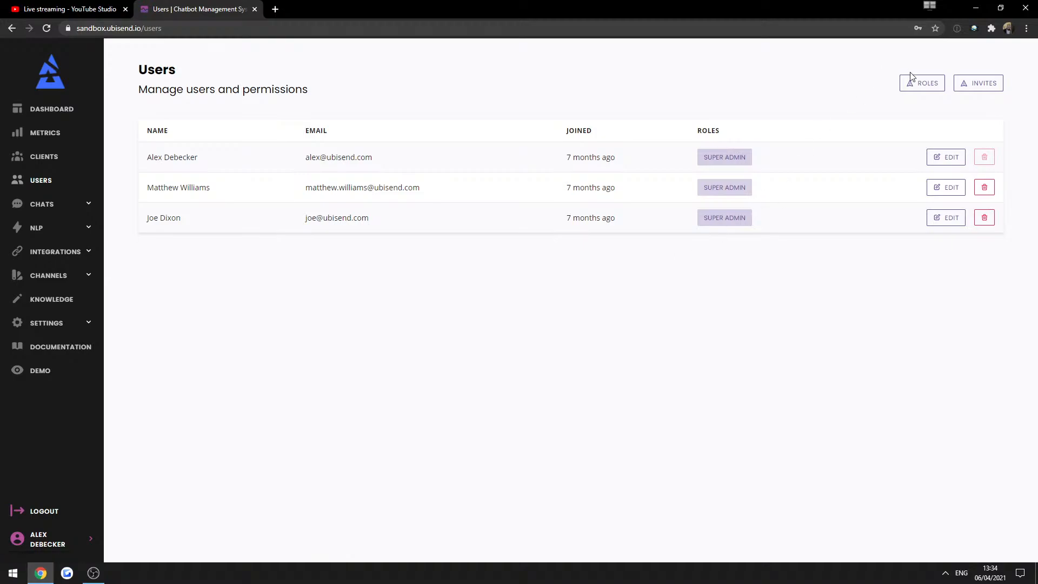
click(959, 88)
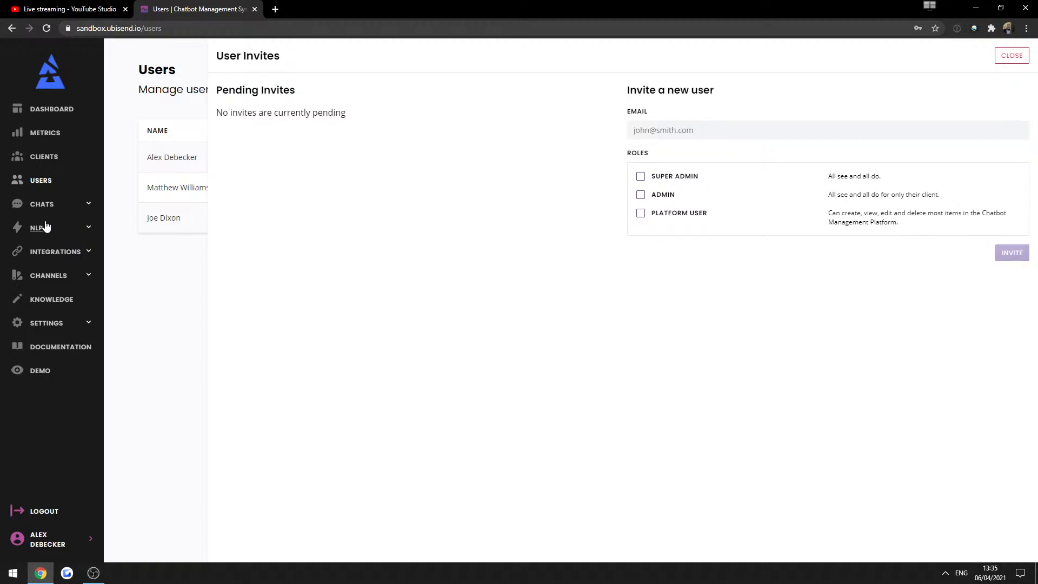
click(31, 258)
click(44, 299)
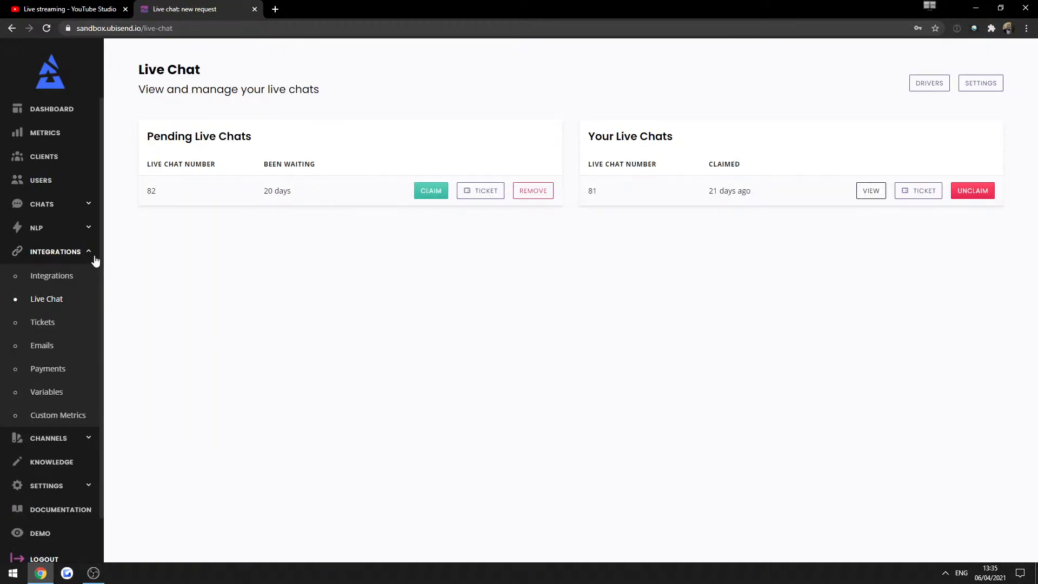
Open Metrics to see the counters for 6th Nov 2020 to 6th Apr 2021.
click(48, 135)
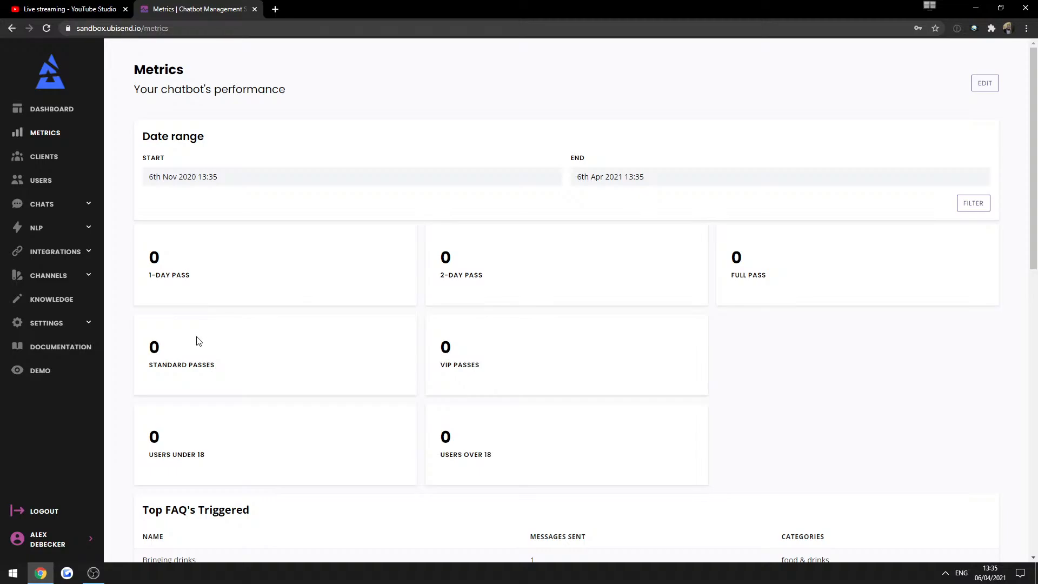
Open NLP > Small Talk, remove the Agent bad name filter, and go to the Demo page.
triple_click(168, 136)
click(253, 147)
click(60, 226)
click(80, 274)
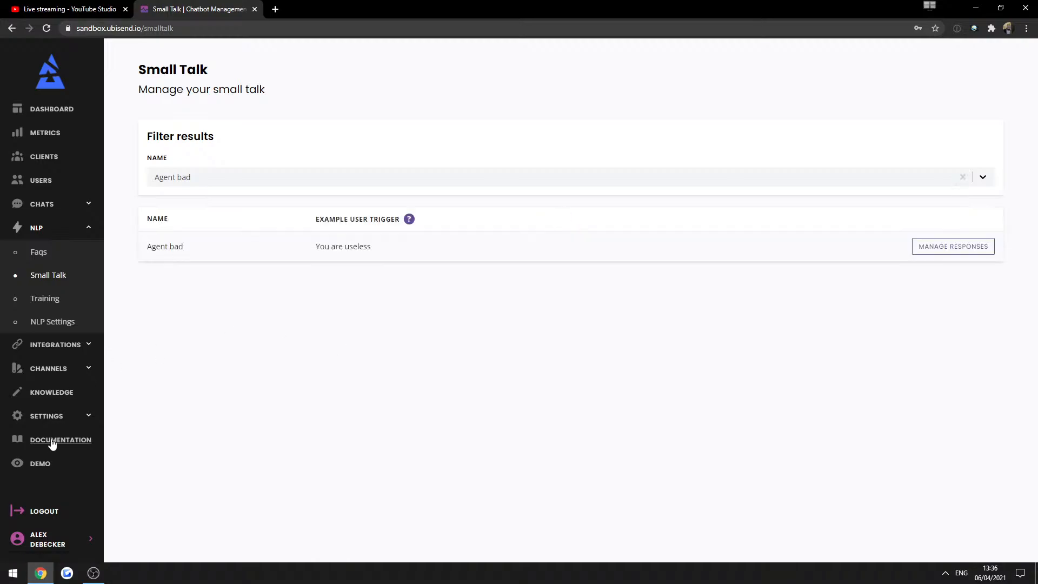
click(963, 177)
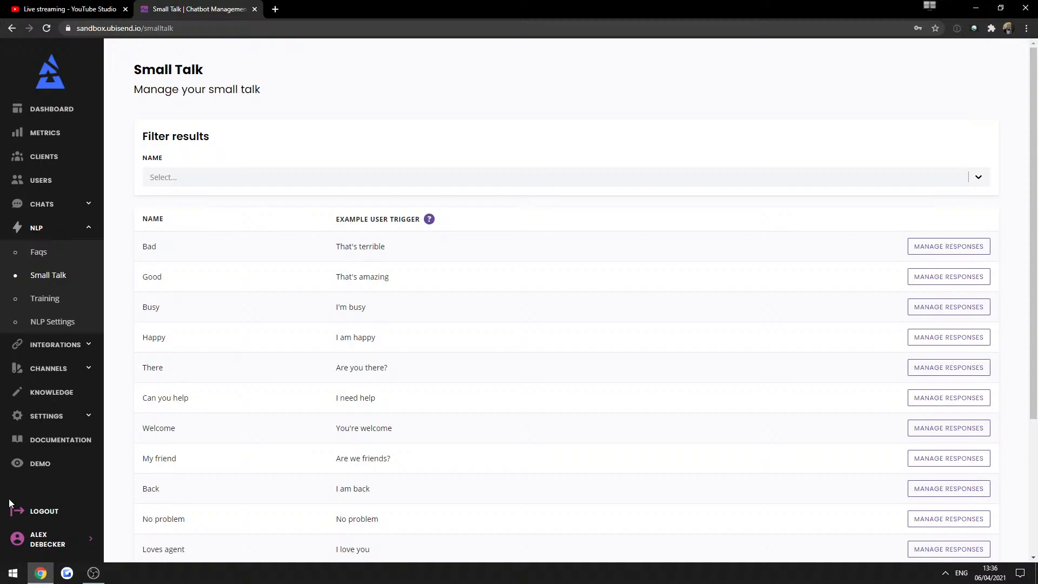
click(43, 462)
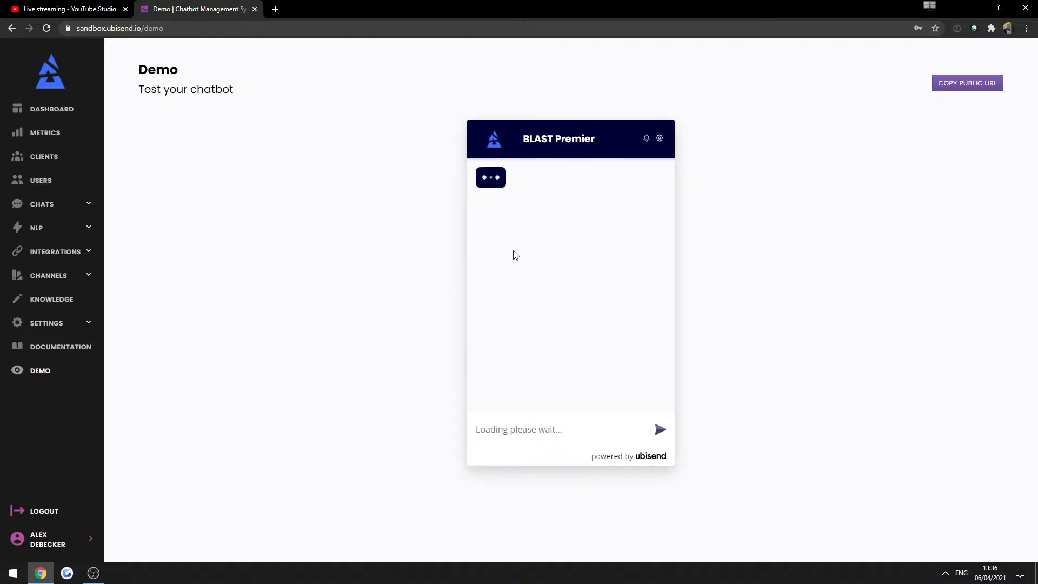
Send 'hi' and 'how are you' to the demo bot, then return to NLP > Small Talk.
click(515, 267)
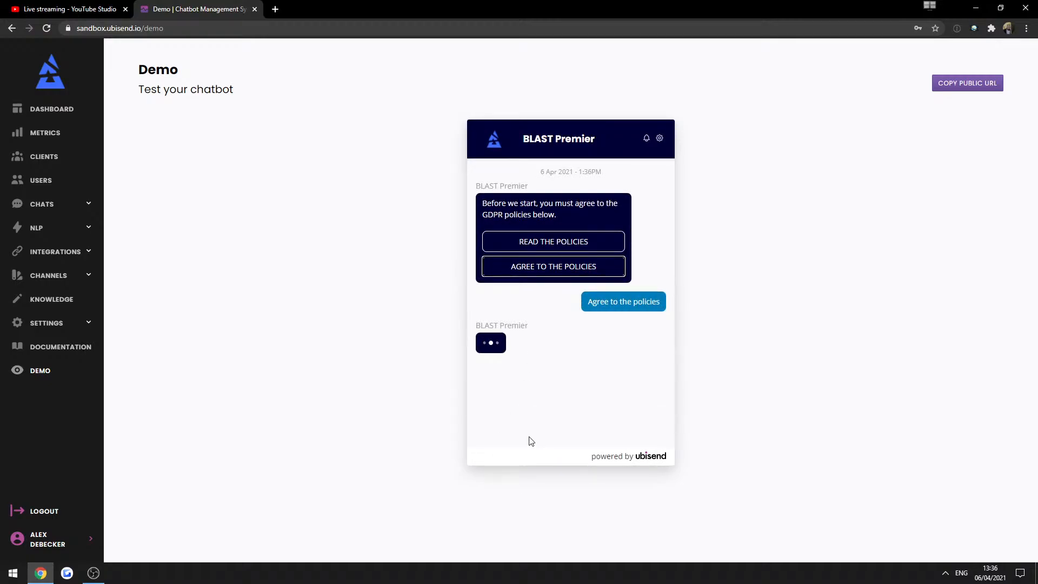
click(514, 432)
text(hi)
key(Return)
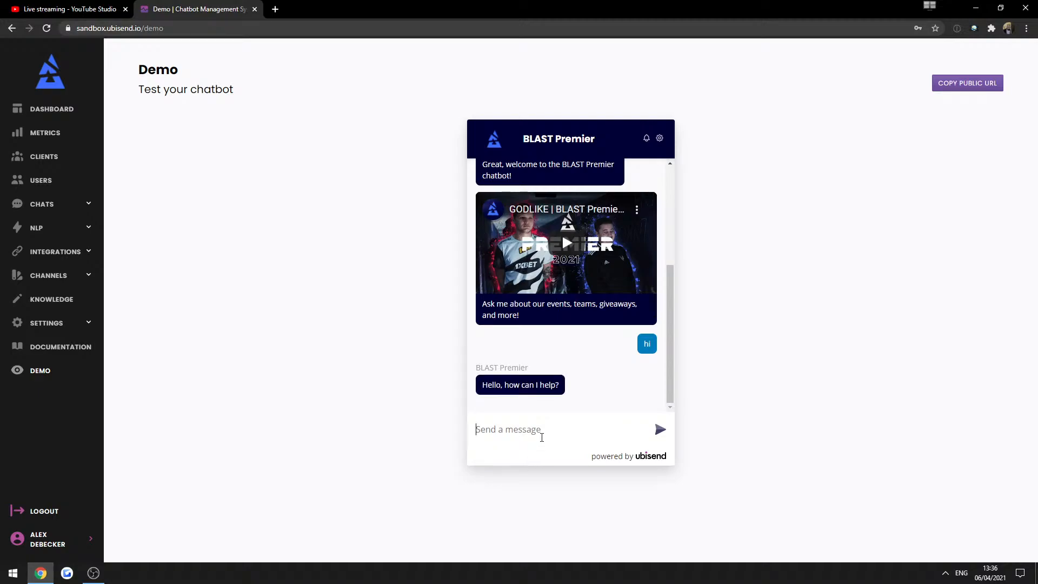
text(how are you)
key(Return)
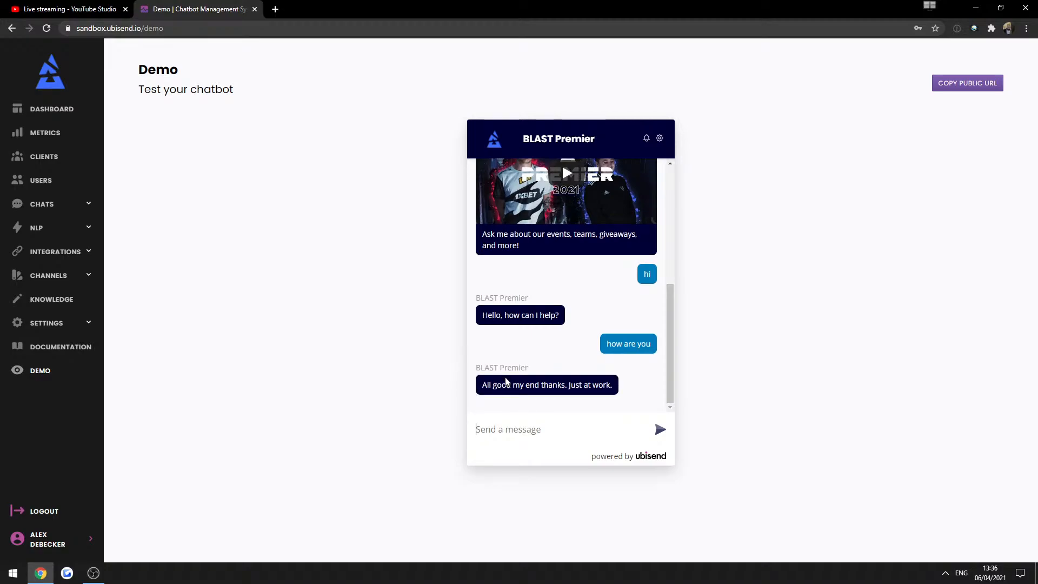
double_click(502, 385)
click(312, 380)
click(655, 335)
click(38, 230)
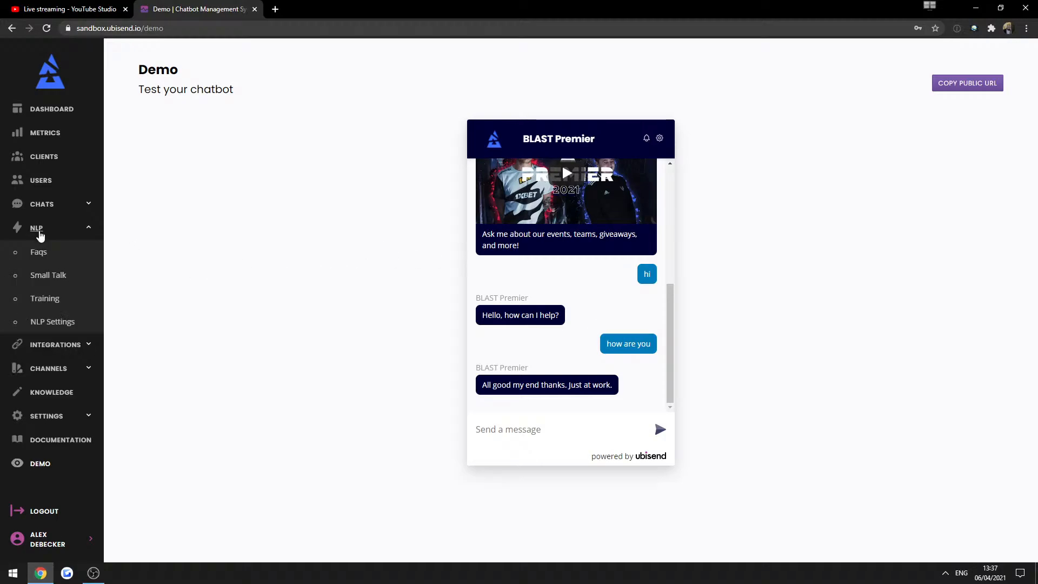
click(52, 282)
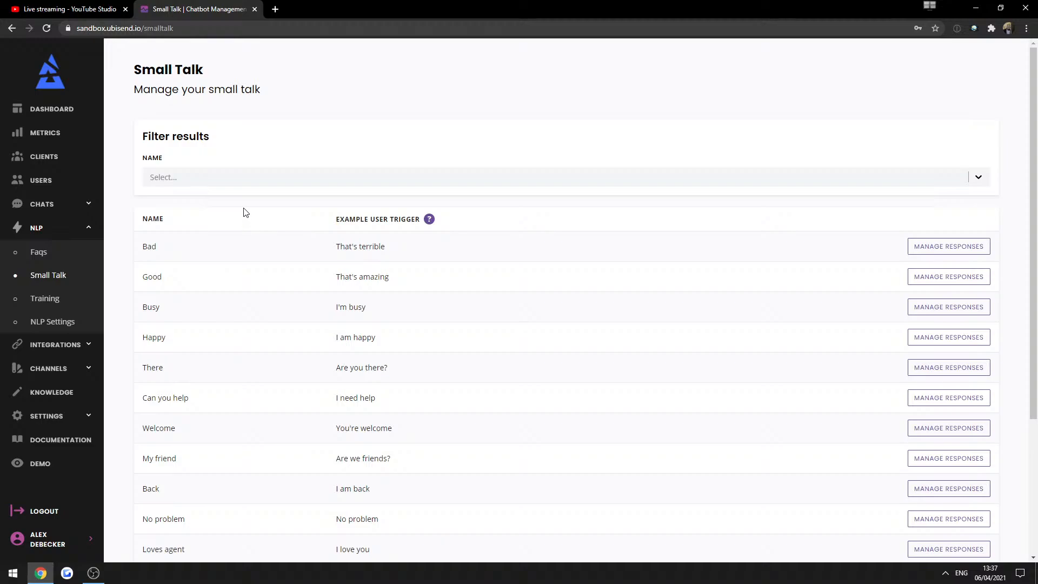
Filter Small Talk to Hello, open its responses, and open Demo in a background tab.
click(249, 184)
text(he)
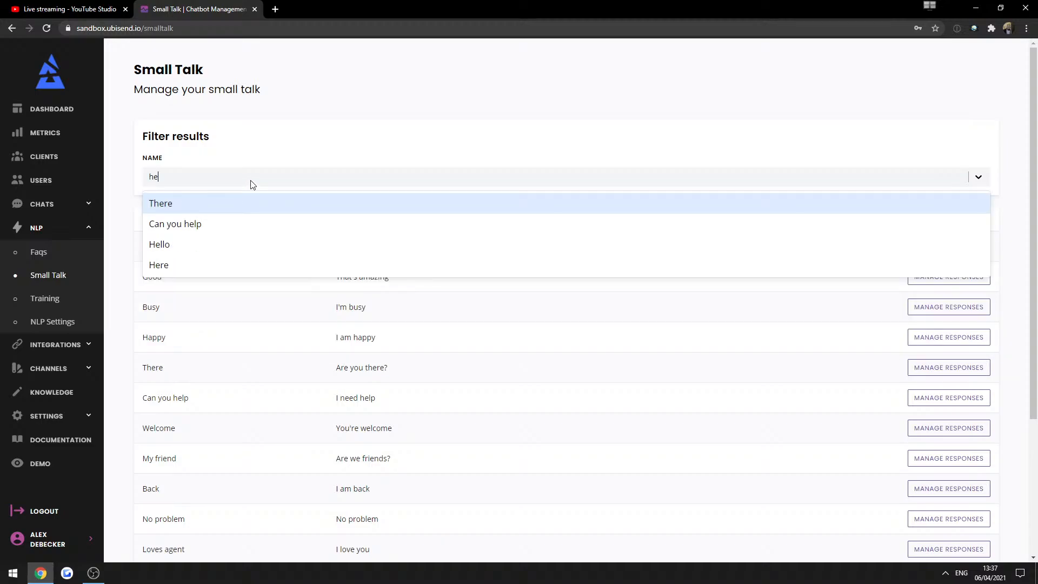
click(184, 244)
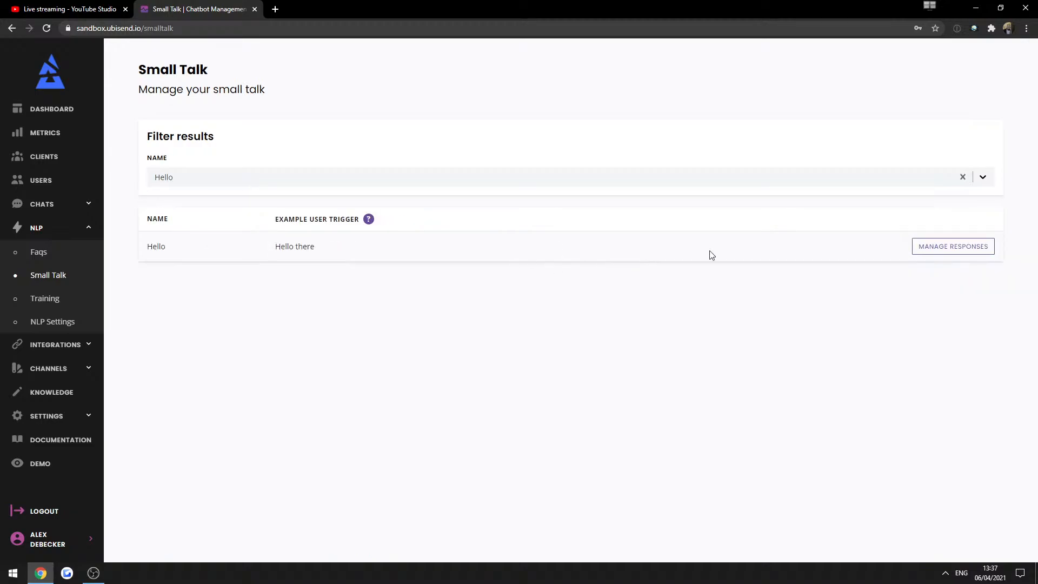
click(953, 246)
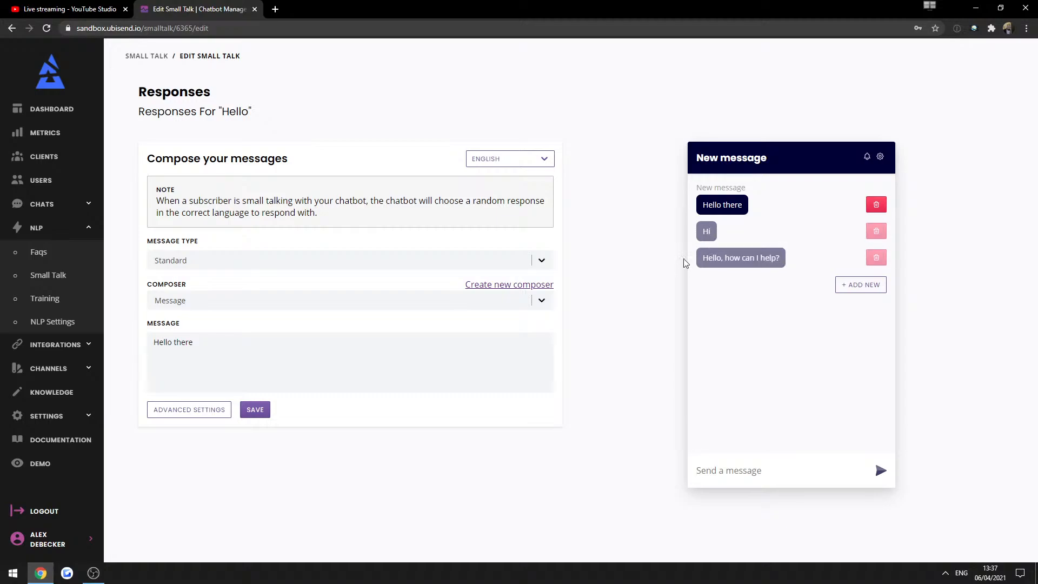
middle_click(55, 467)
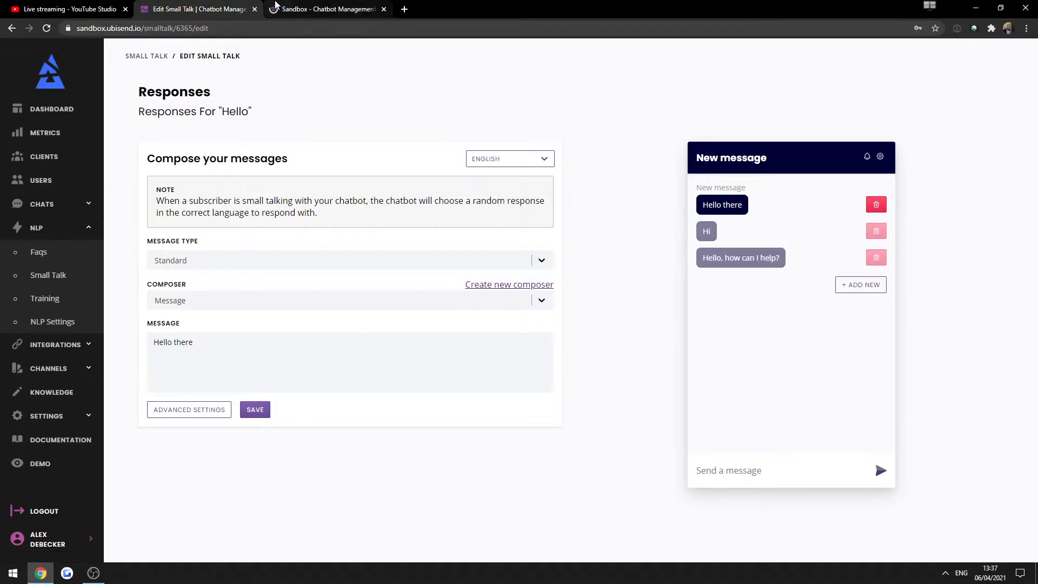
In the Demo chat, accept the GDPR policies, send 'hi' twice, then return to the Hello editor.
click(325, 9)
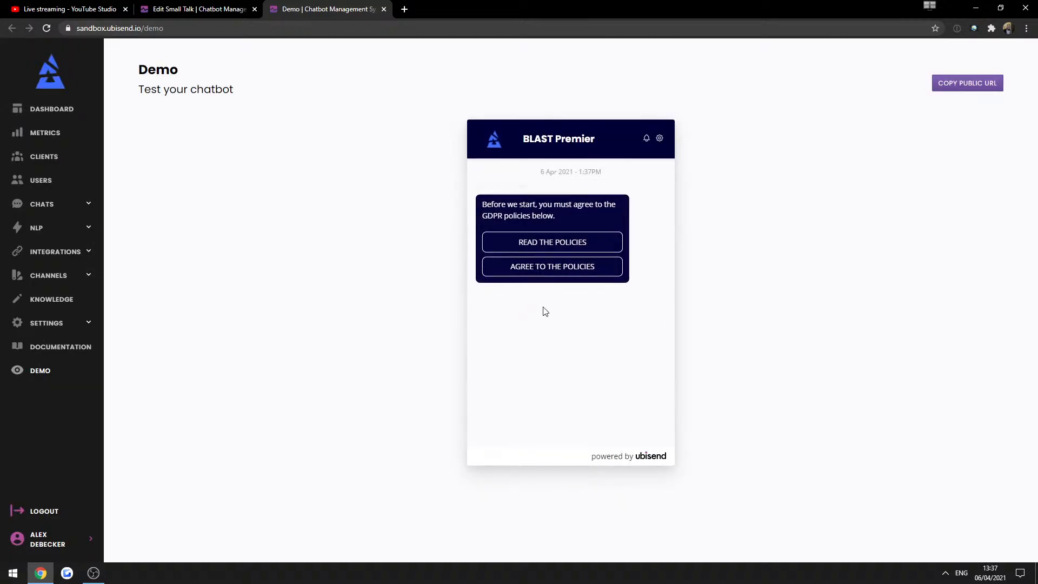
click(555, 267)
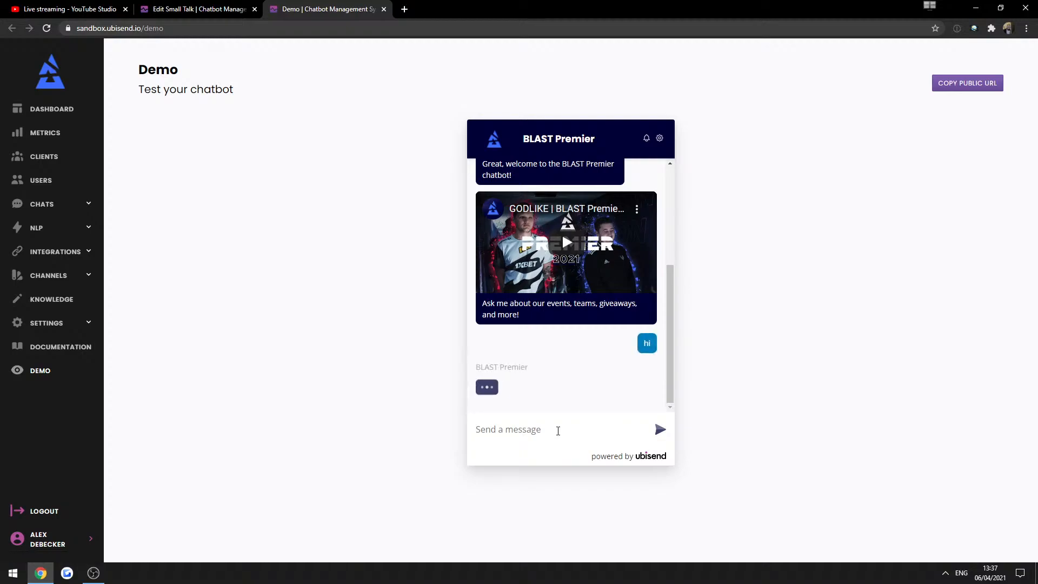
text(hi)
key(Return)
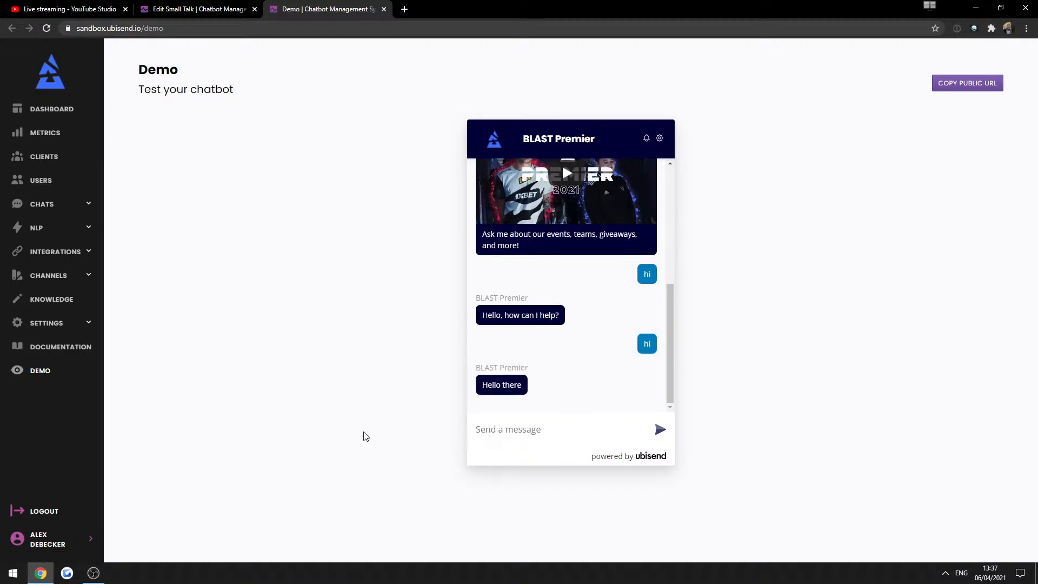
text(hi)
key(Return)
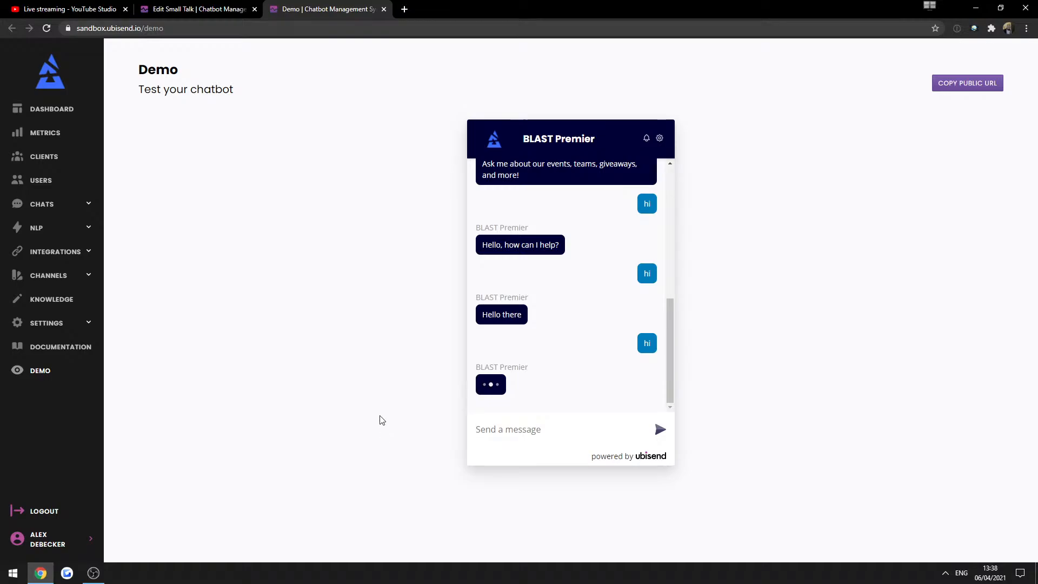
click(171, 8)
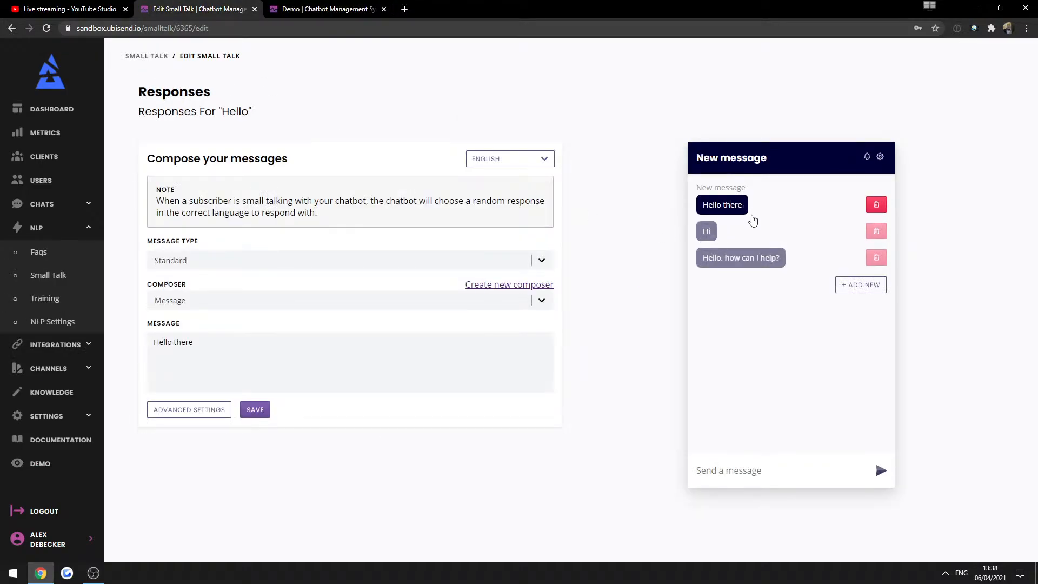
Add three empty Hello responses, then delete them again.
click(847, 290)
click(861, 311)
click(862, 337)
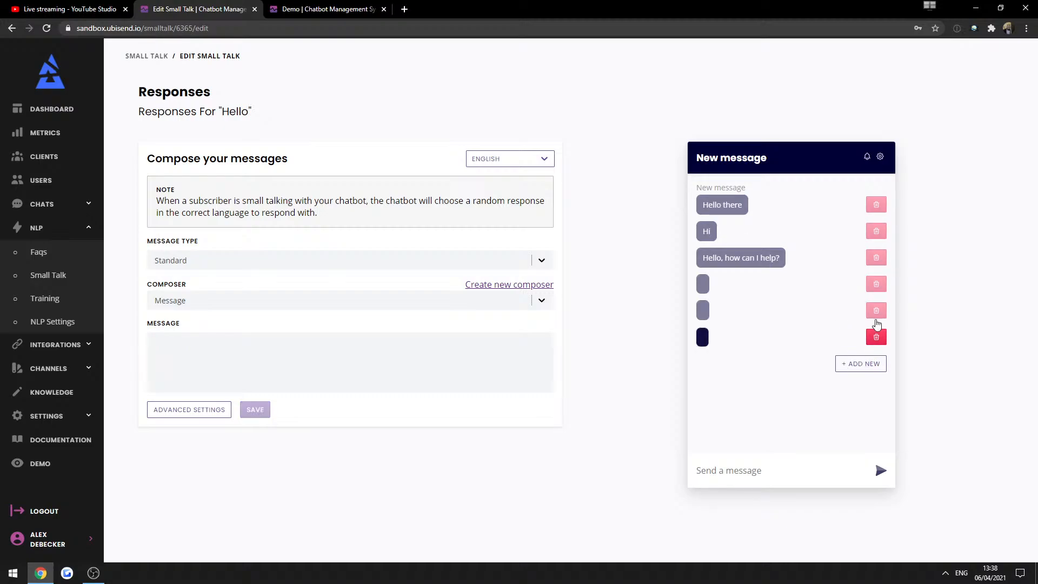
click(875, 285)
click(872, 287)
click(871, 291)
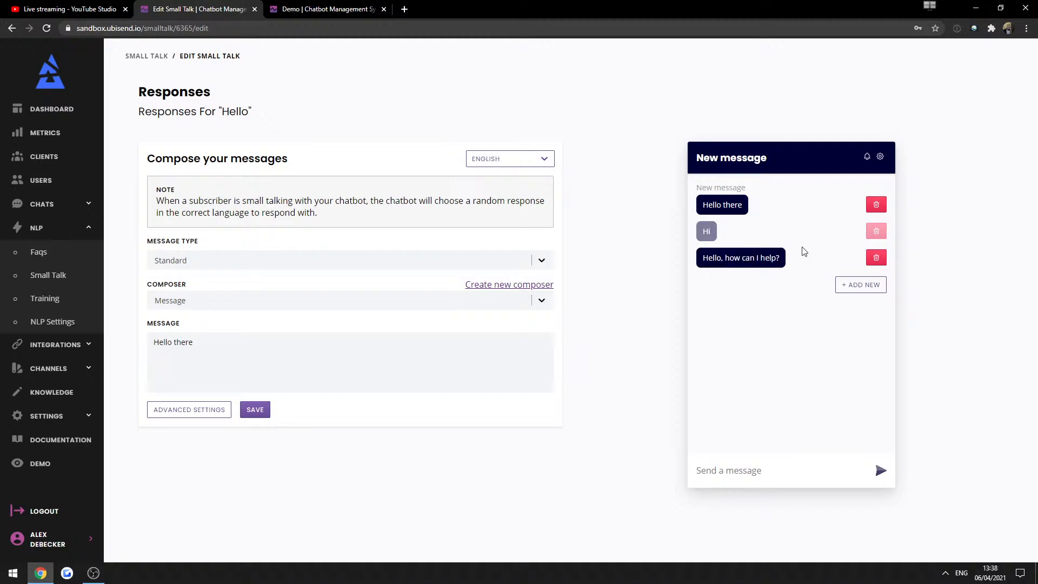
Replace the 'Hello there' reply text with 'Hi, what can I do for you?'.
drag(192, 341, 2, 319)
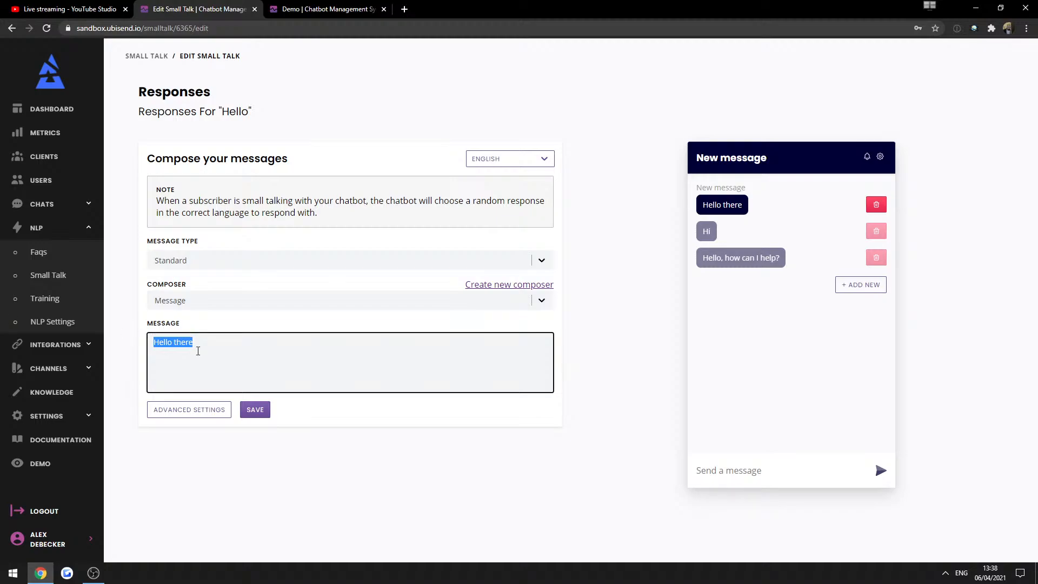
drag(193, 343, 122, 339)
double_click(181, 343)
click(276, 371)
drag(277, 360, 15, 305)
text(Hi)
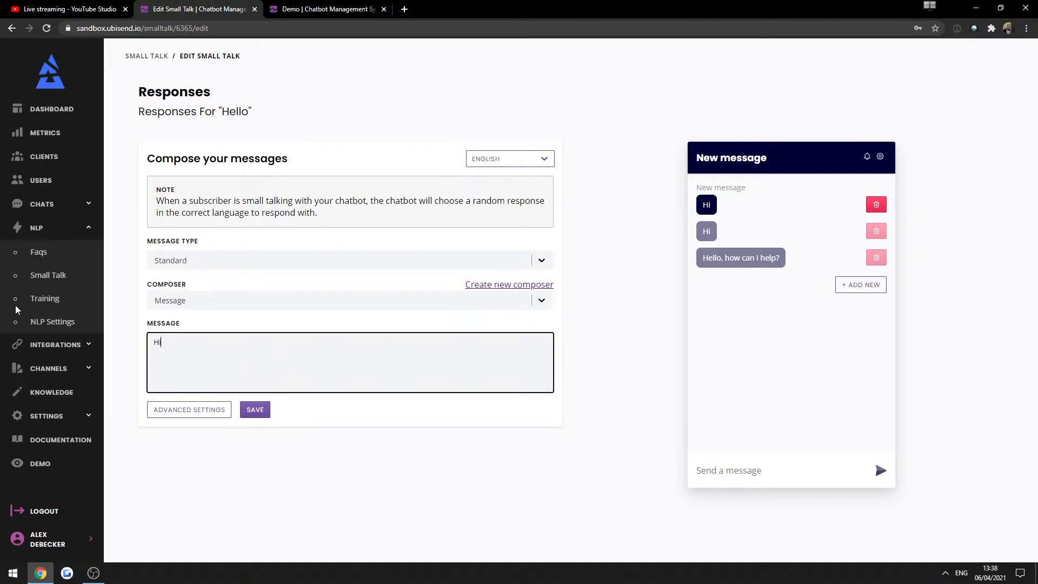
text(, w)
key(BackSpace)
key(BackSpace)
text(, waht)
key(BackSpace)
key(BackSpace)
key(BackSpace)
text(hat can I do for you?)
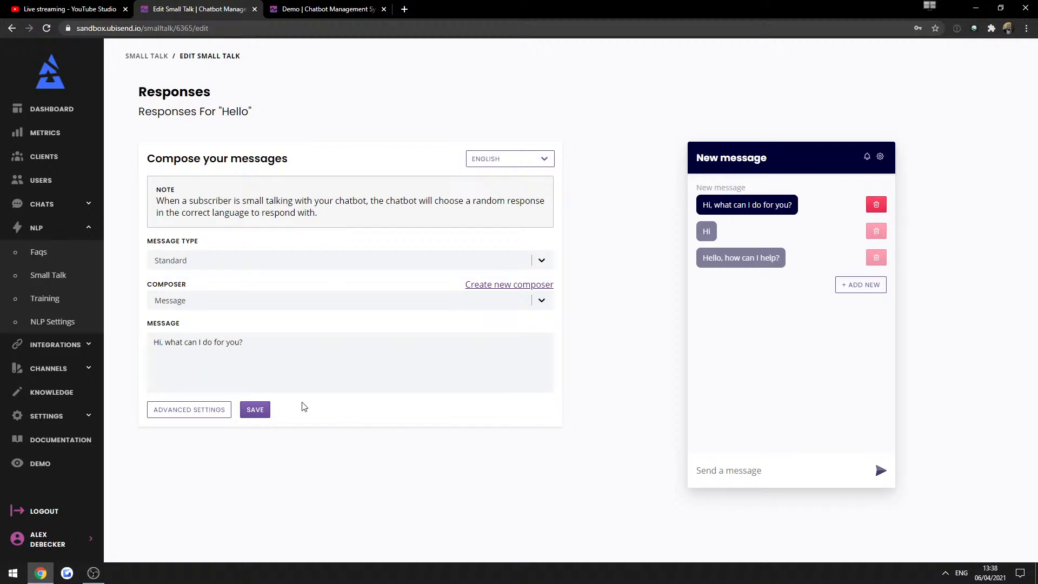
Save the Hello responses and reload the Demo chat.
click(265, 410)
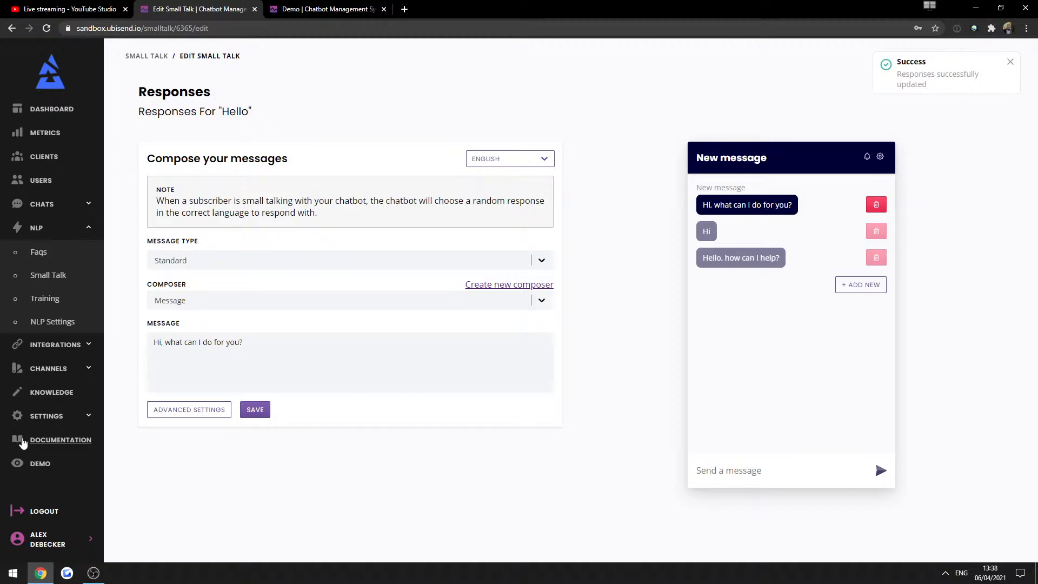
click(322, 9)
click(46, 28)
click(190, 9)
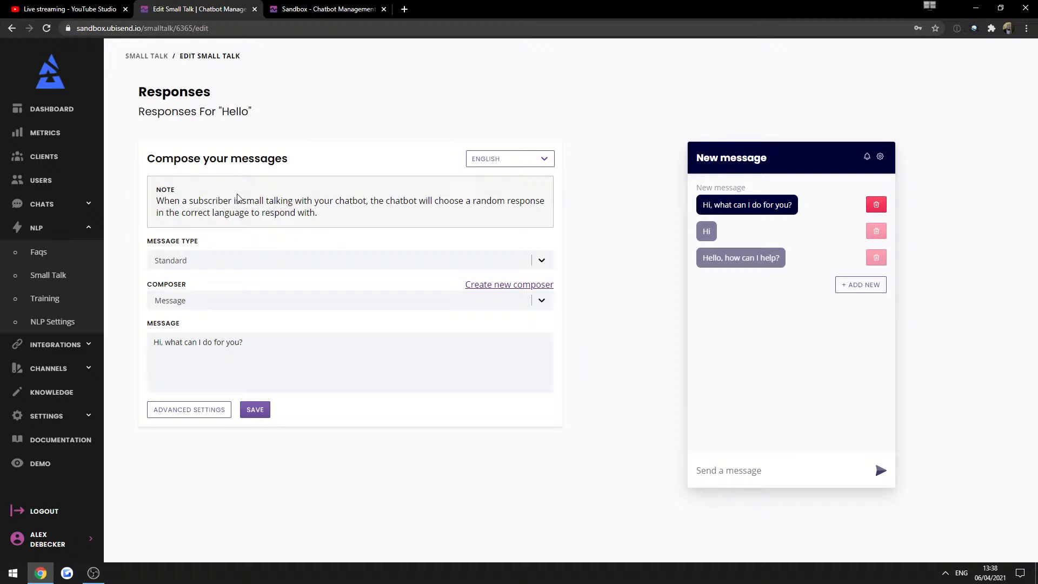
click(326, 6)
Accept the GDPR policies and send 'hi' eight times to check the replies, then return to the editor.
click(535, 268)
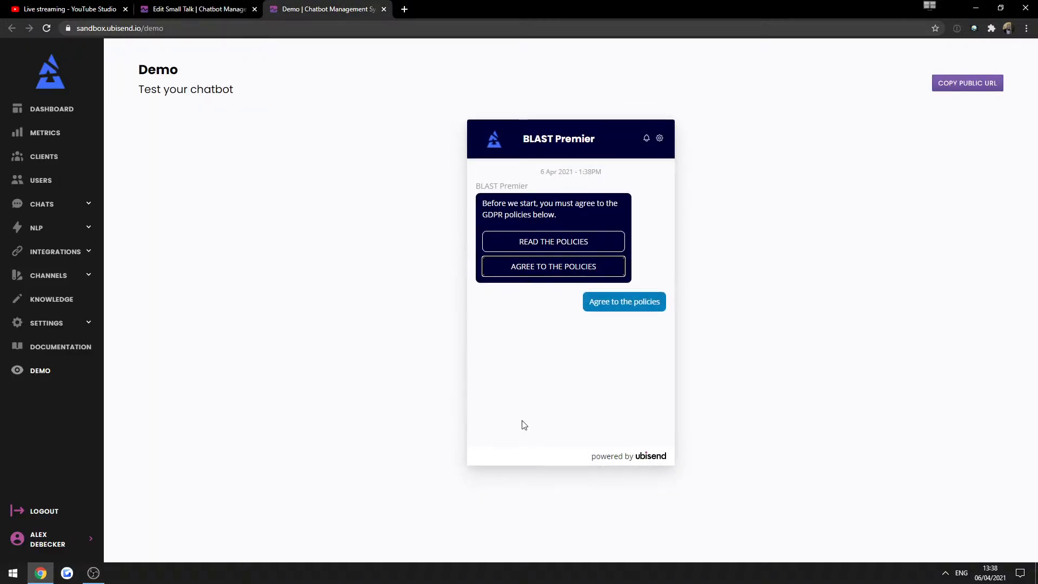
click(530, 428)
text(hi)
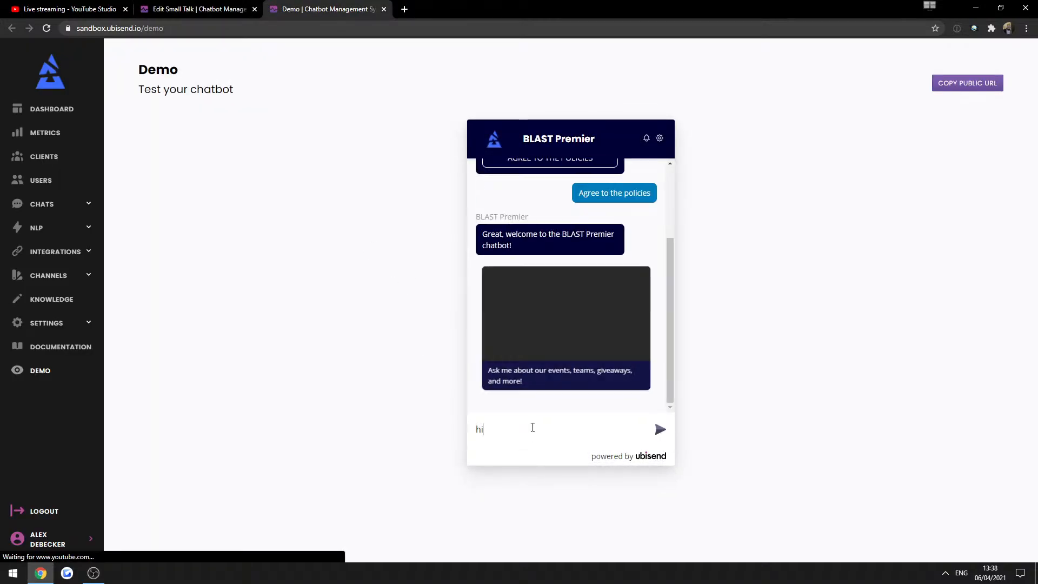
key(Return)
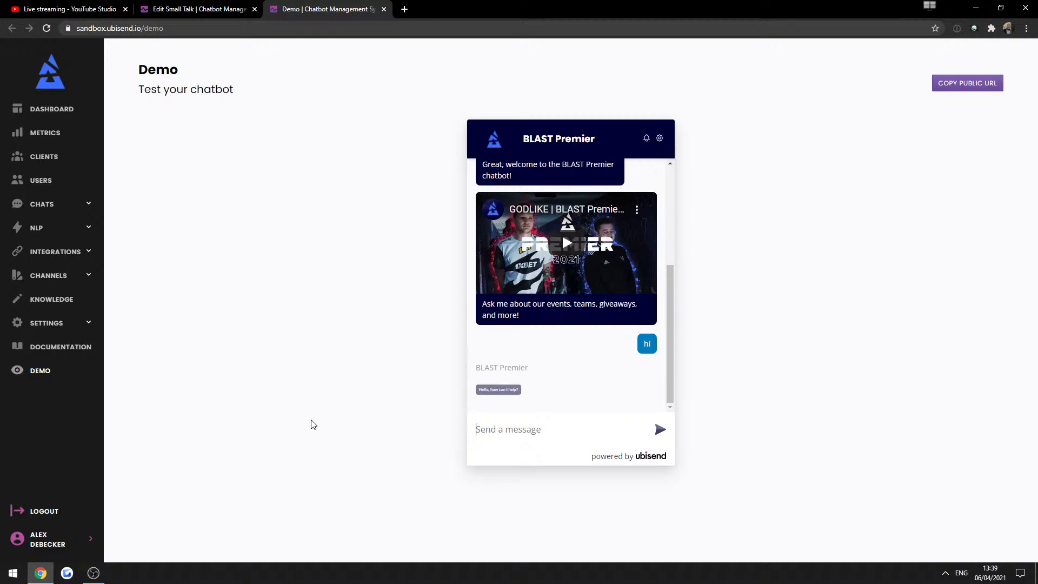
text(hi)
key(Return)
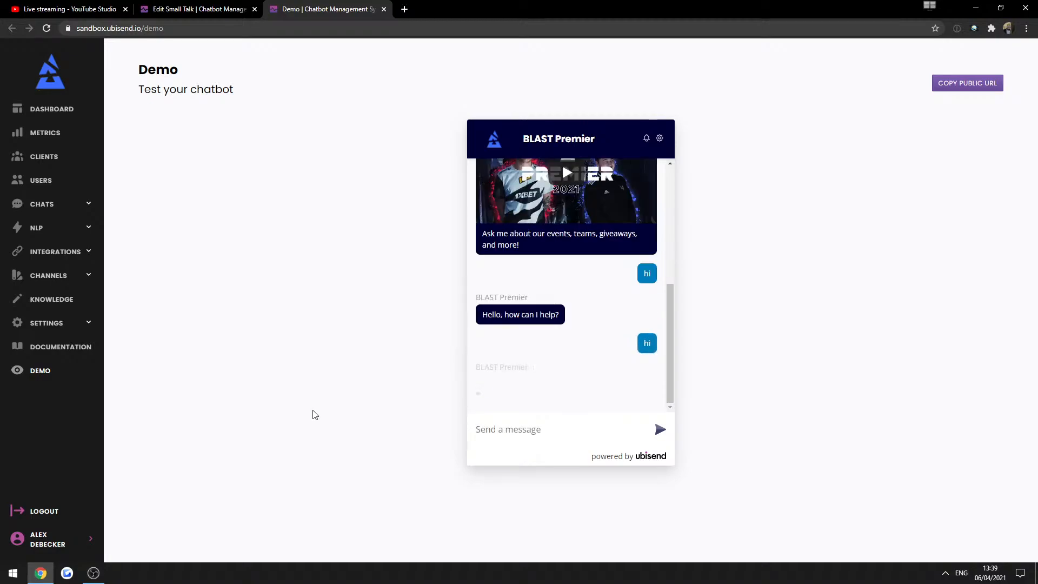
text(hi)
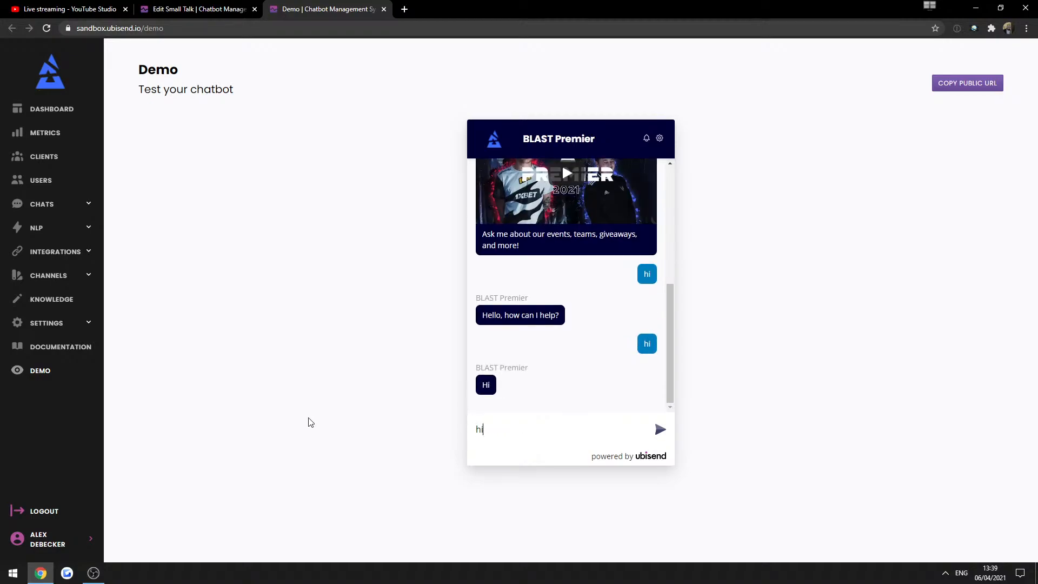
key(Return)
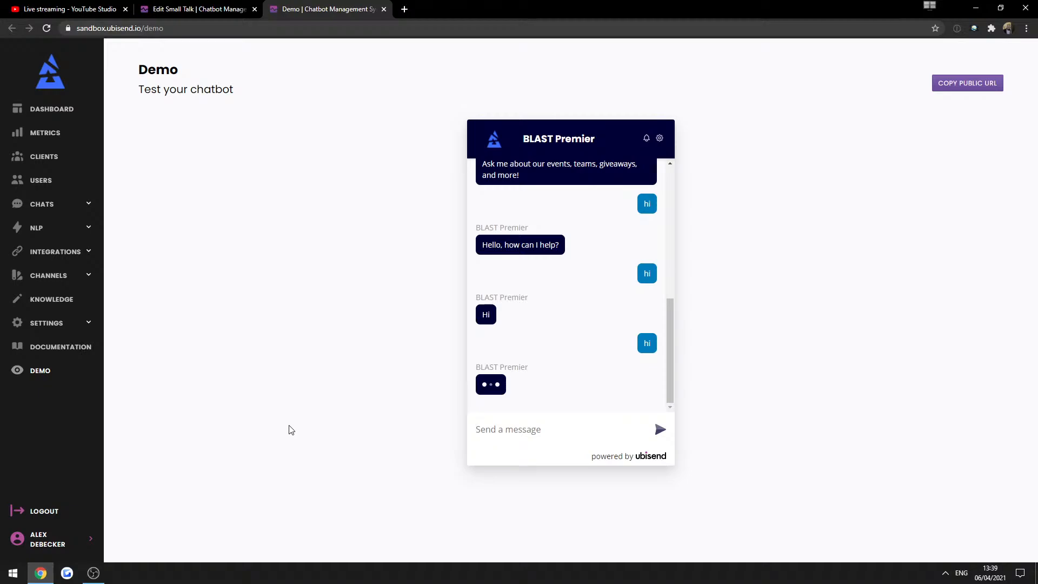
text(hi)
key(Return)
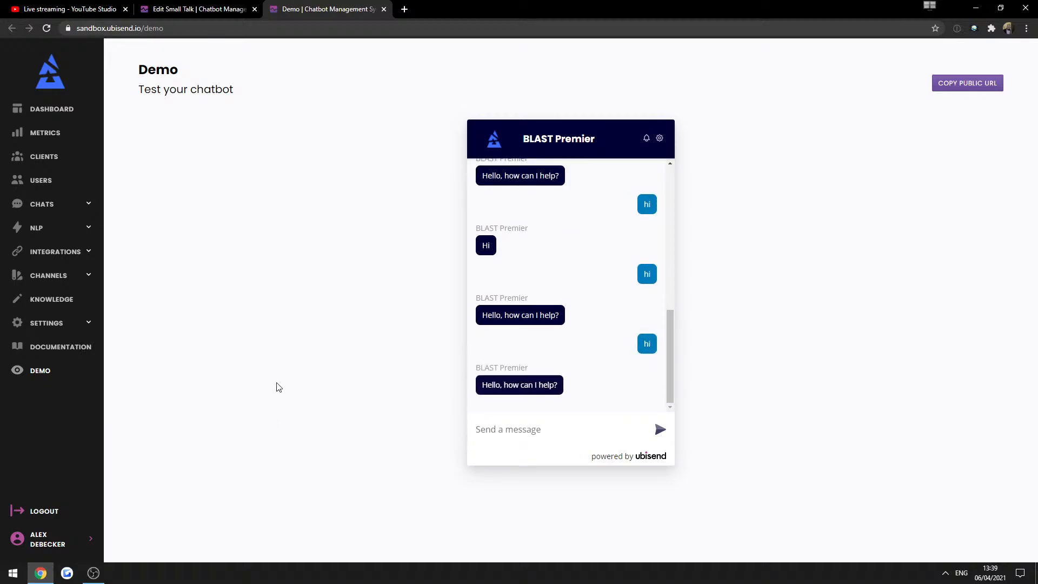
text(hi)
key(Return)
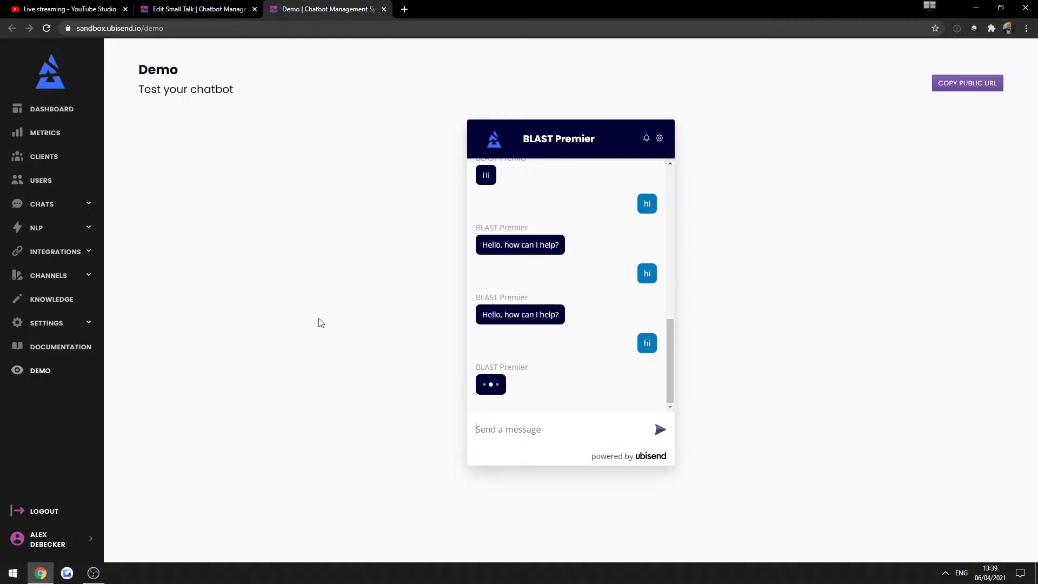
text(hi)
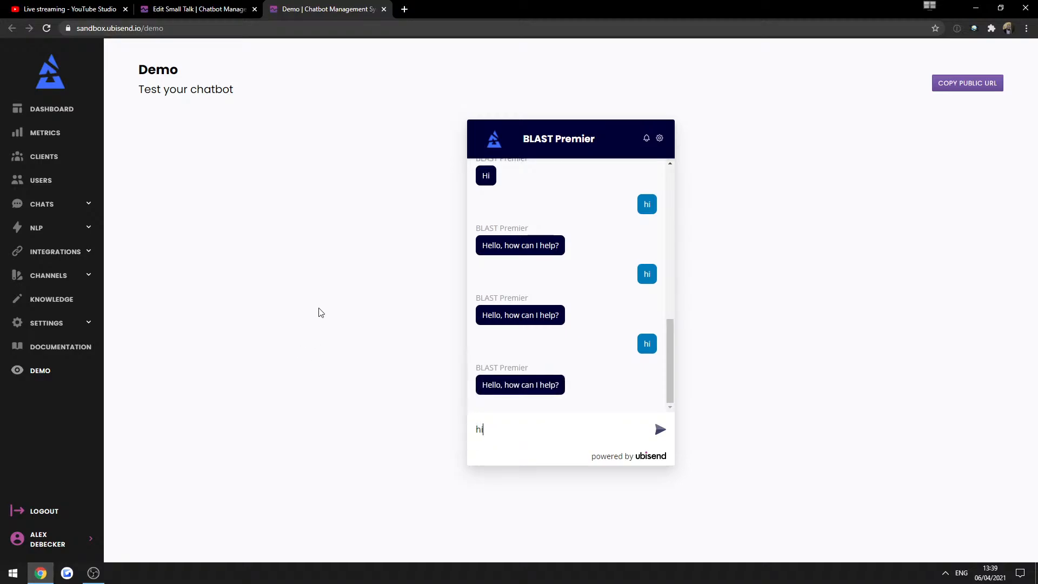
key(Return)
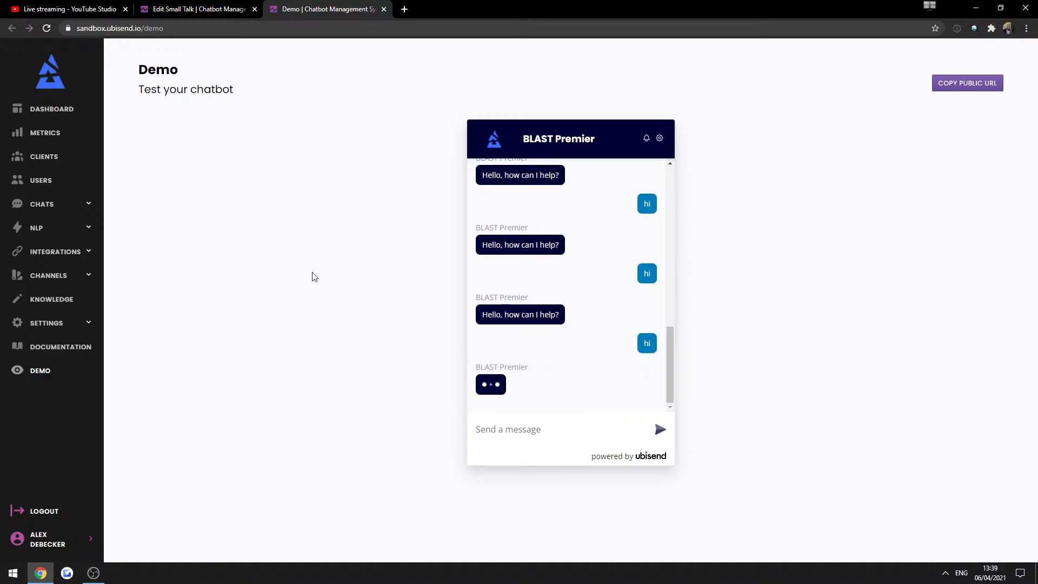
text(hi)
key(Return)
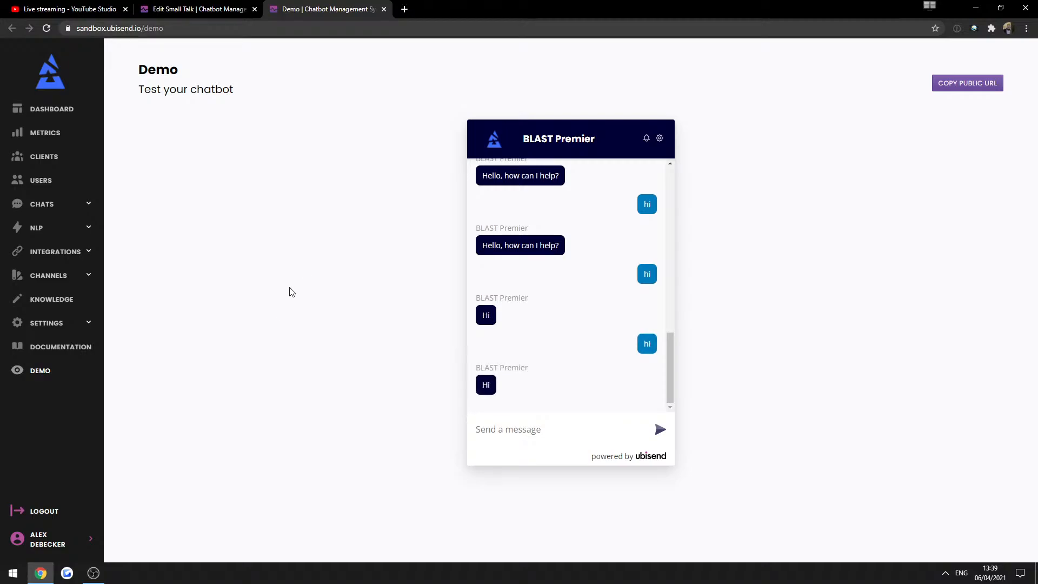
text(hi)
key(Return)
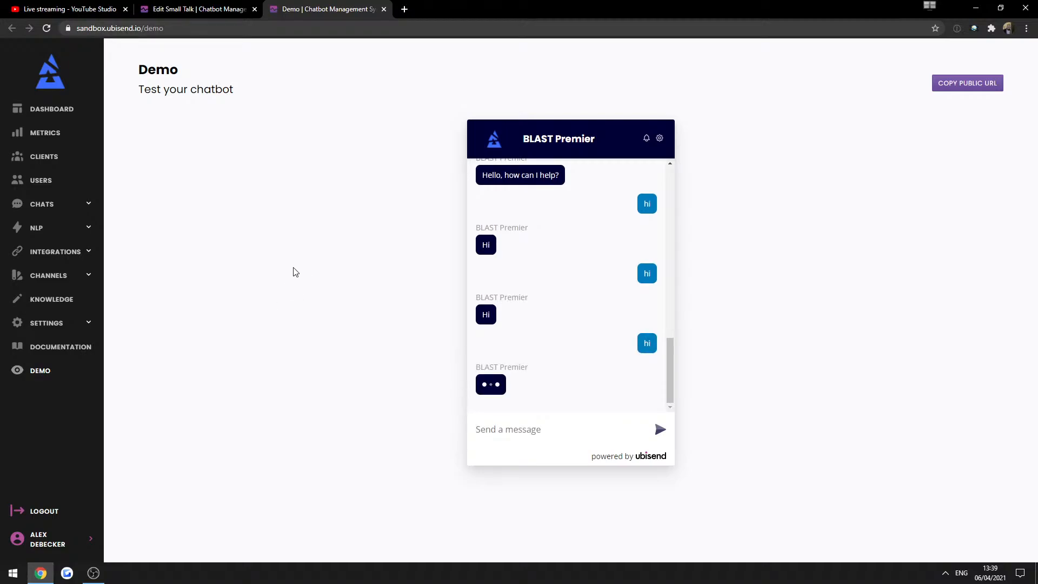
click(116, 6)
click(154, 9)
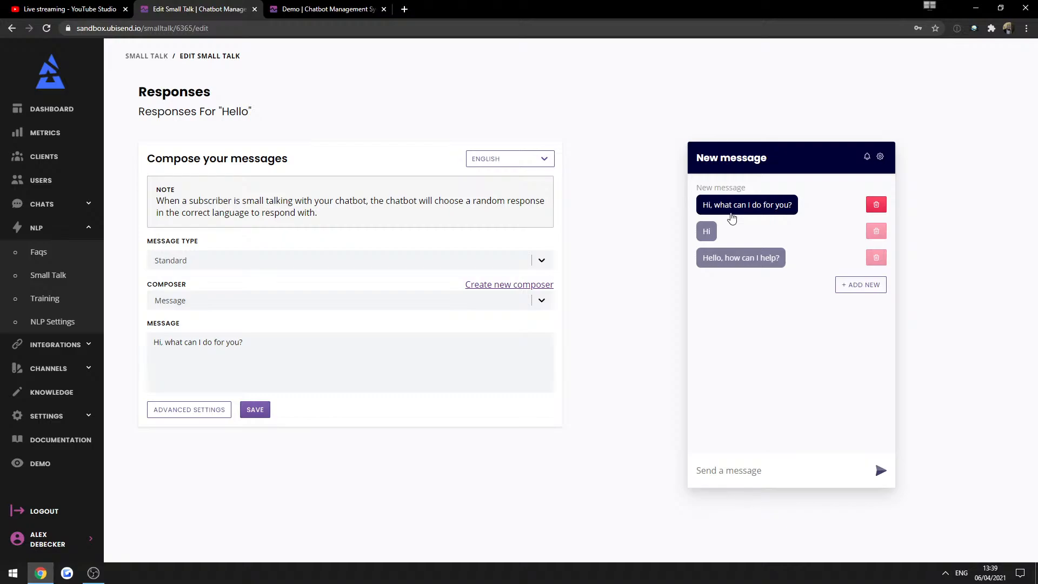
Add three empty response messages to Hello, then remove them again.
click(862, 285)
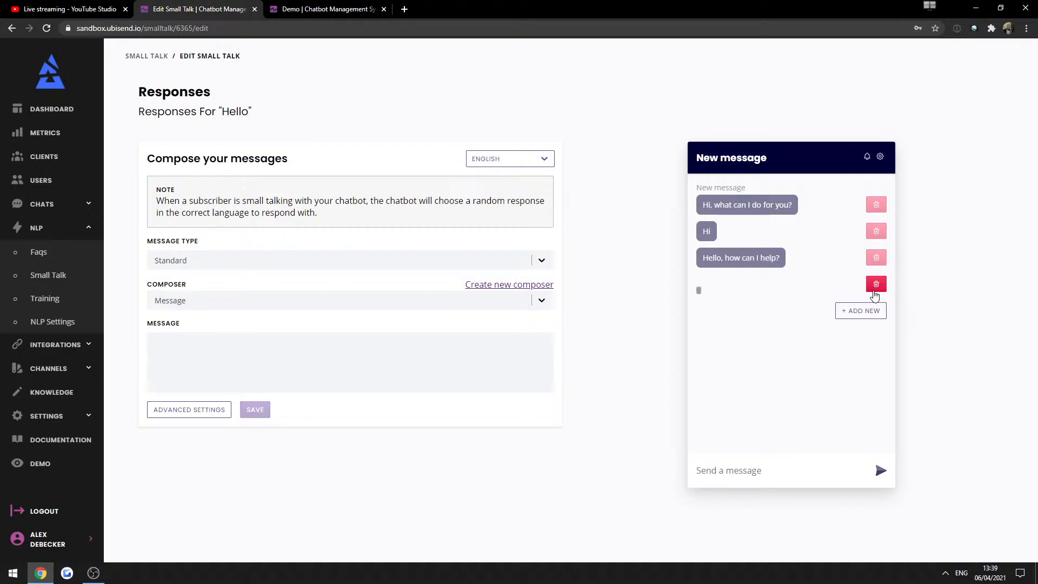
click(863, 317)
click(870, 337)
click(876, 284)
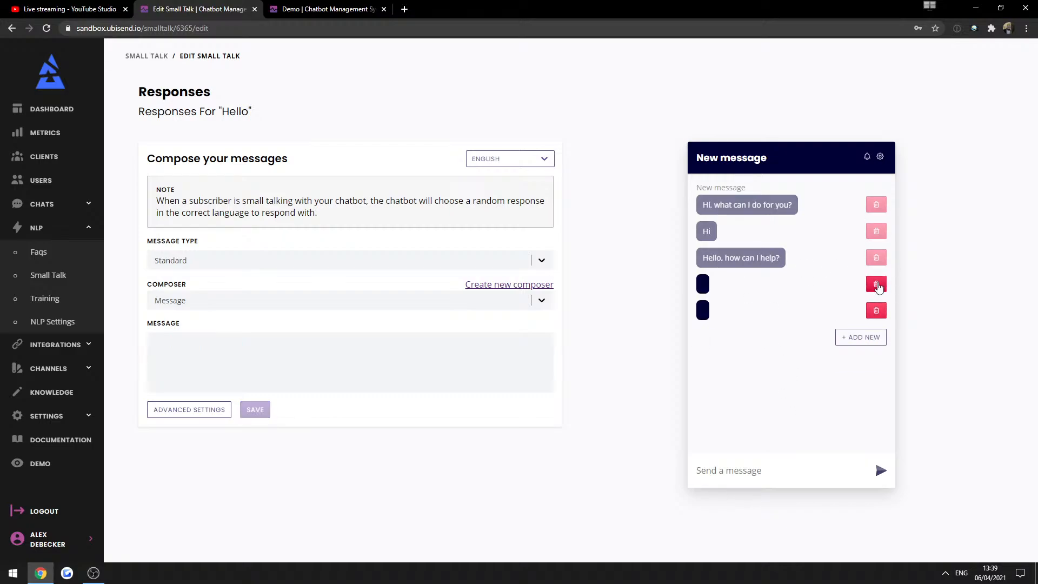
click(876, 285)
click(877, 287)
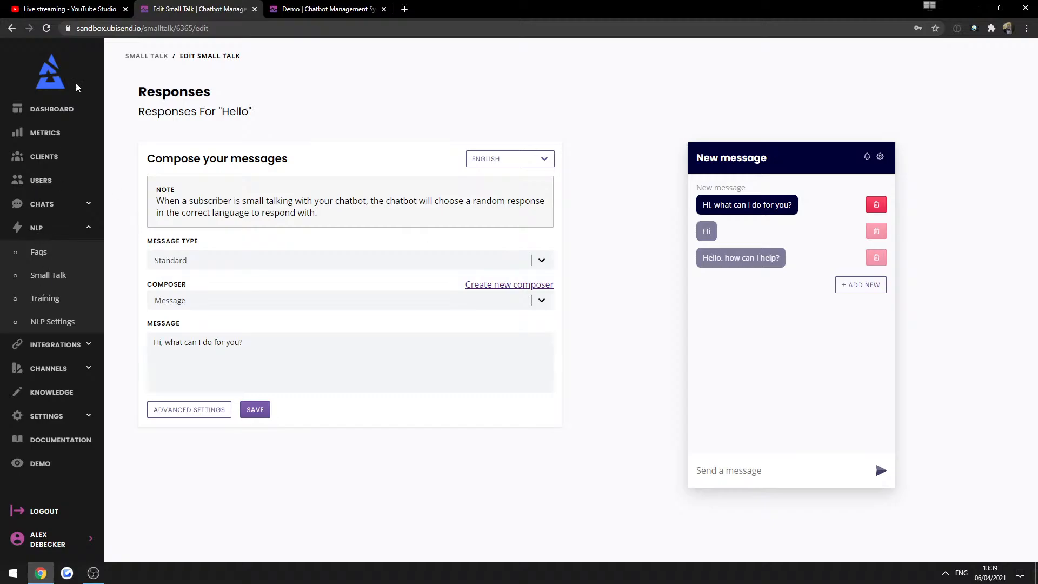
Return to the Small Talk list and locate Occupation with its 'Where do you work?' trigger.
click(132, 65)
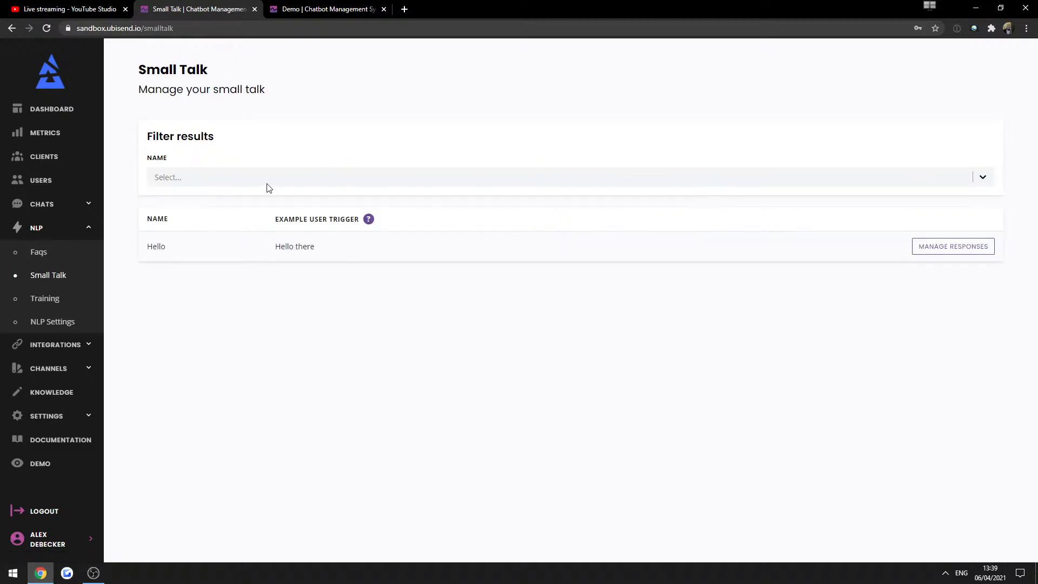
scroll(352, 318, down, 3)
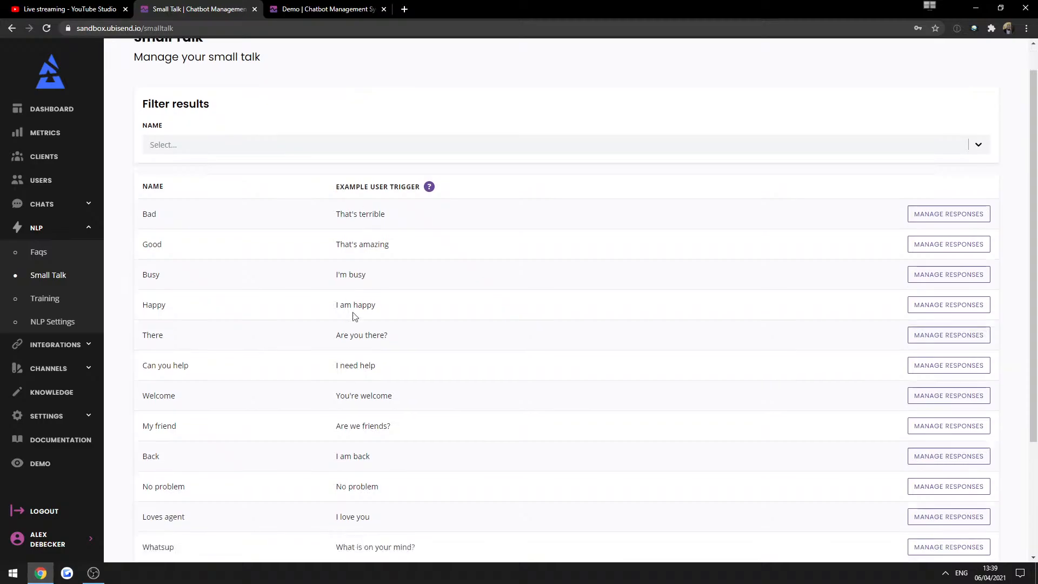
scroll(216, 410, up, 1)
scroll(197, 224, up, 2)
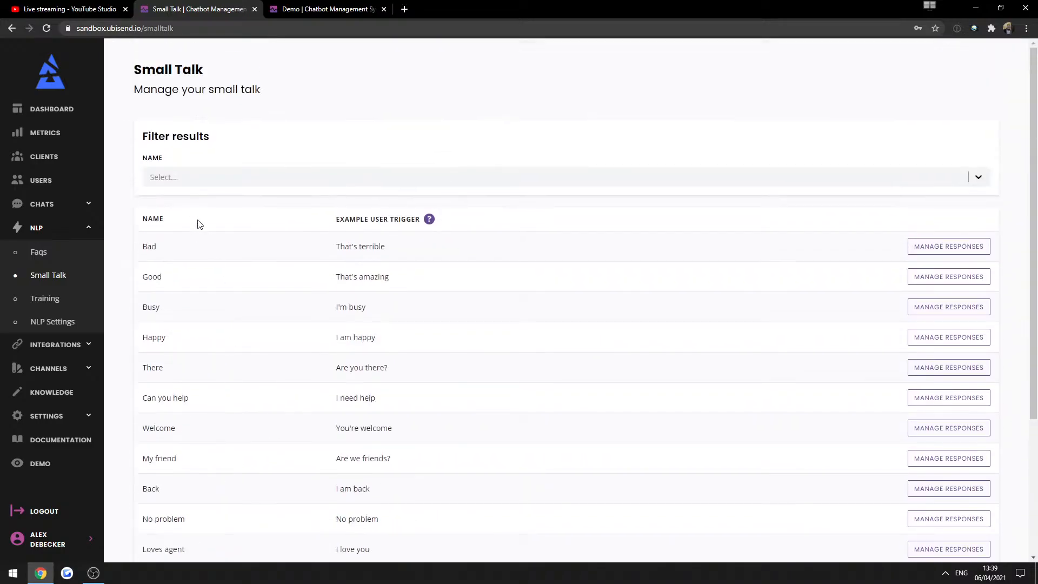
scroll(303, 491, down, 4)
drag(187, 482, 143, 481)
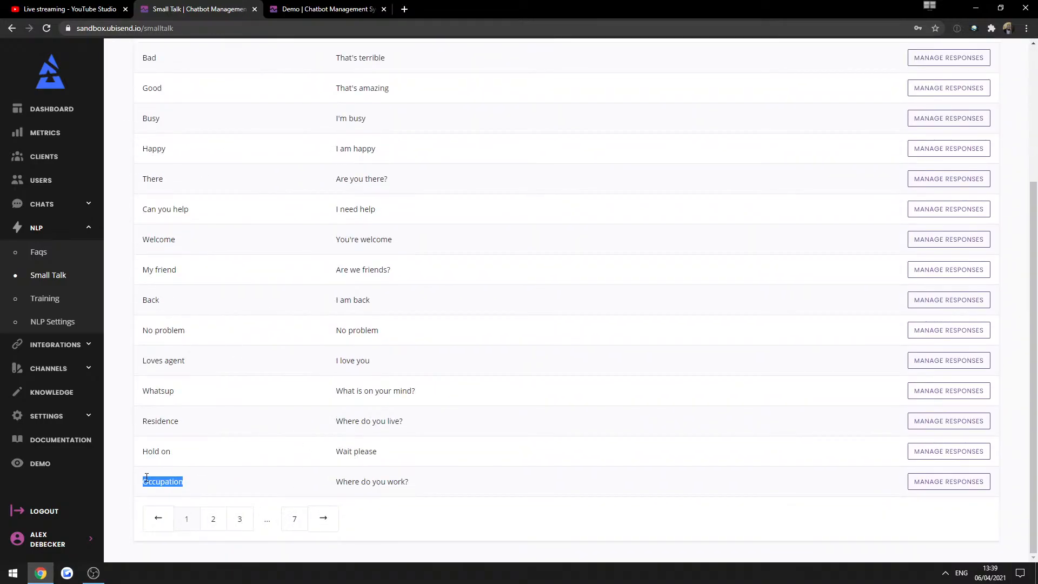
drag(413, 480, 336, 481)
click(467, 467)
Review Occupation's responses, such as 'I work from anywhere', then go back to Small Talk.
click(951, 483)
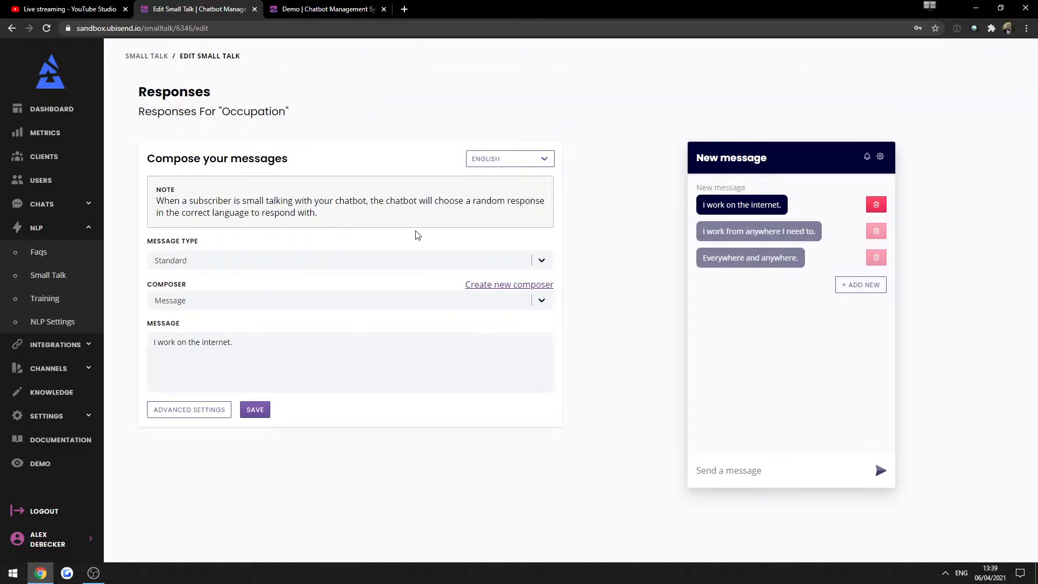
click(753, 232)
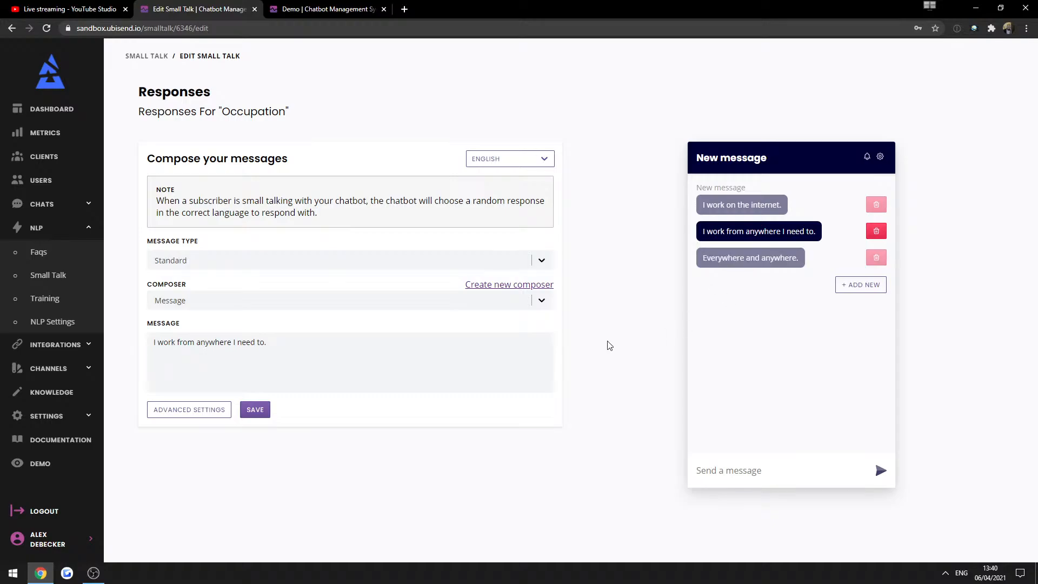
click(46, 275)
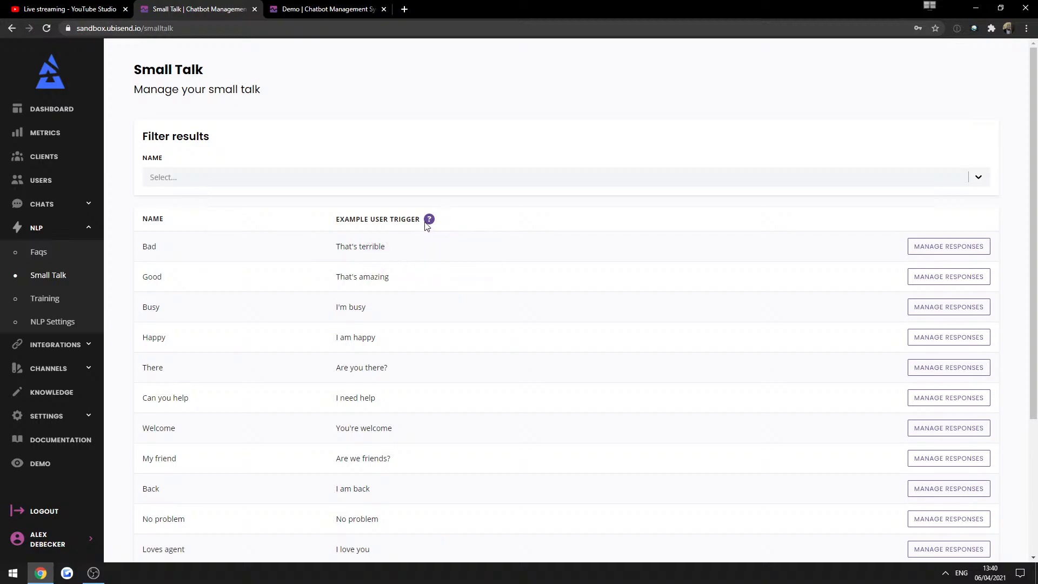
Open the Demo page to start a fresh chatbot test conversation.
mouse_move(427, 224)
click(40, 462)
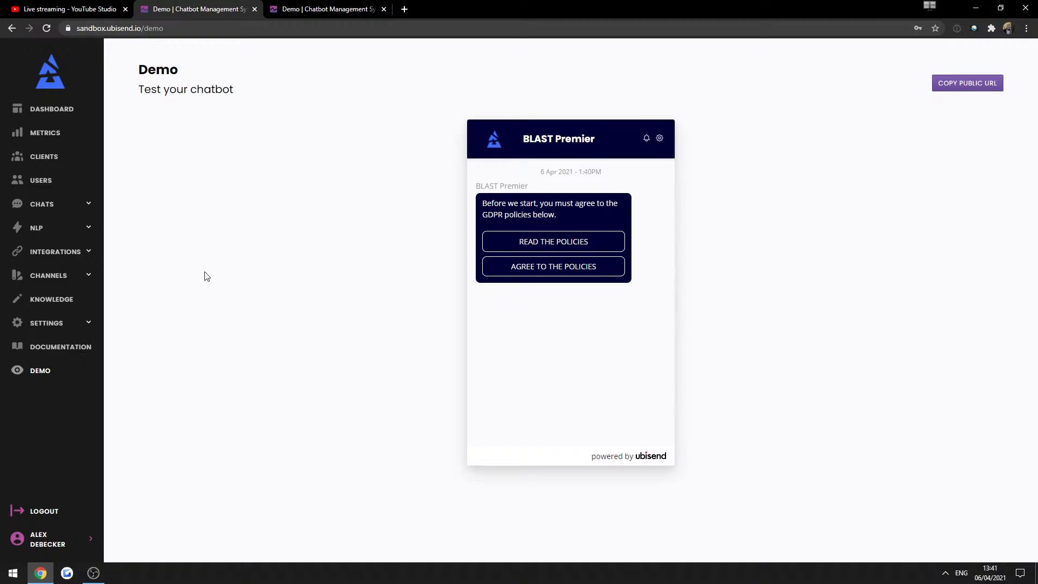
Close the duplicate demo tab, browse the Users list, and open NLP Settings.
click(46, 230)
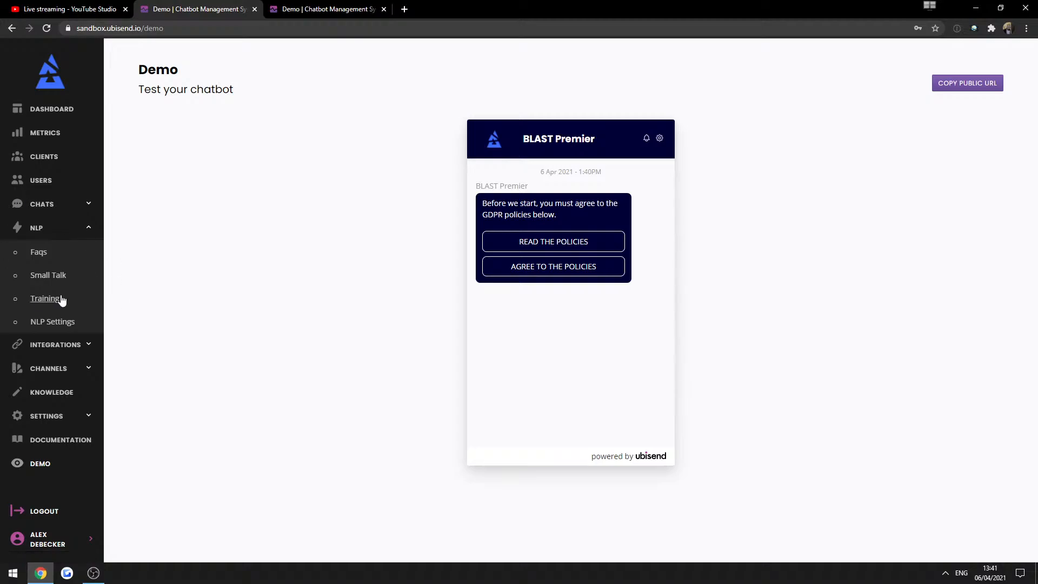
click(384, 10)
click(69, 181)
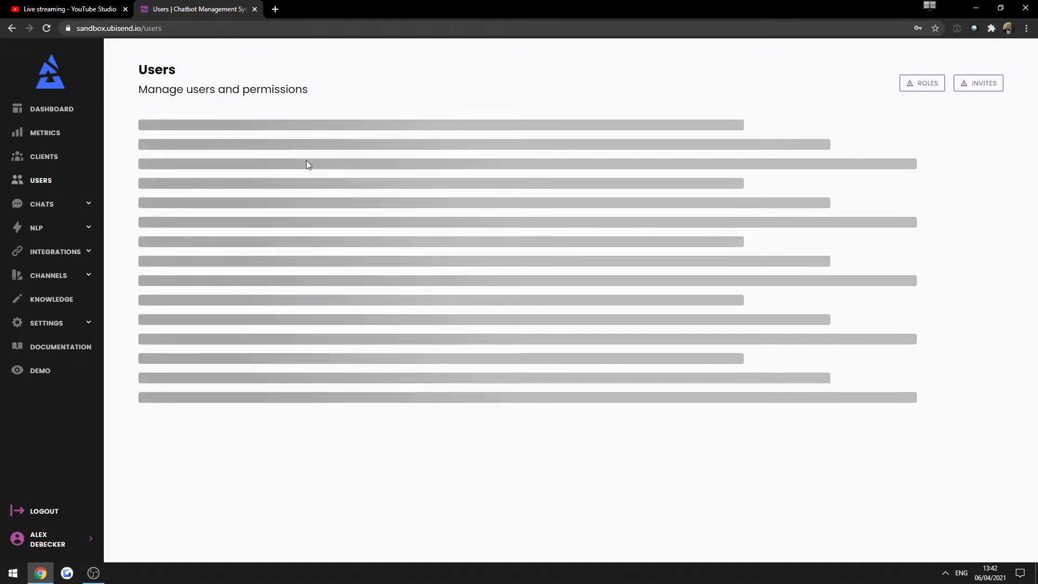
drag(307, 158, 460, 230)
click(466, 238)
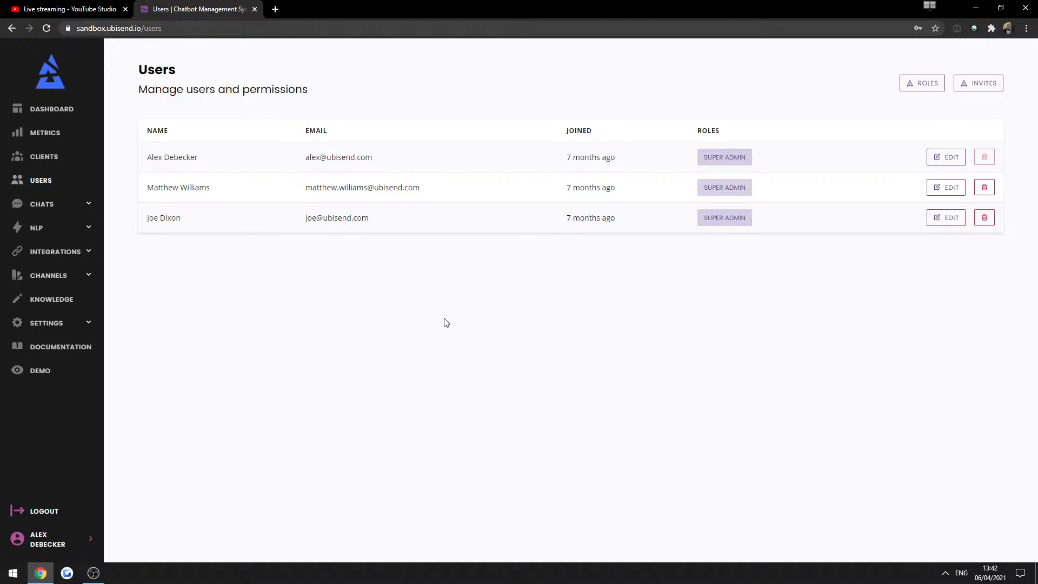
click(61, 229)
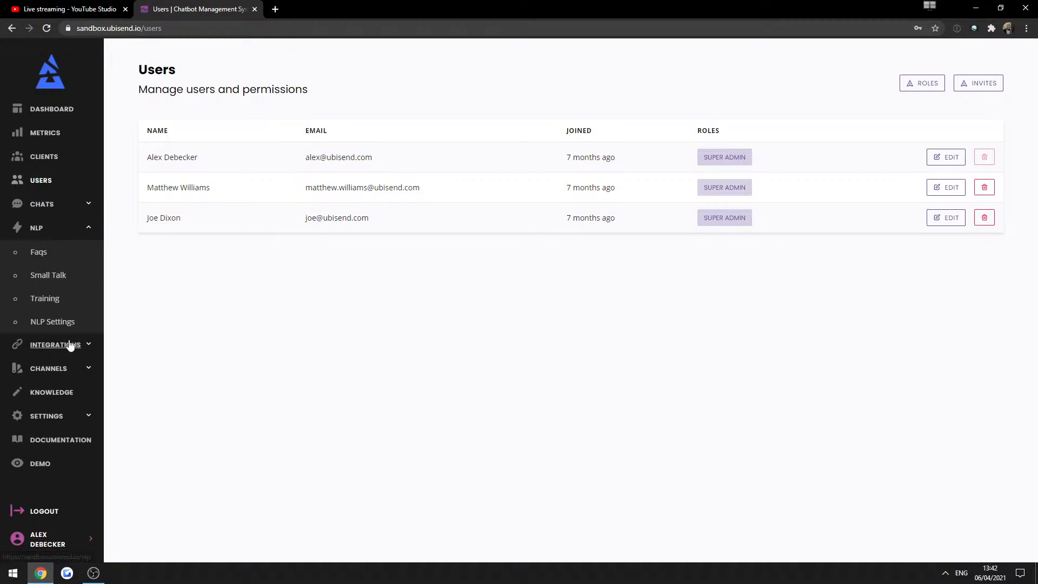
click(63, 322)
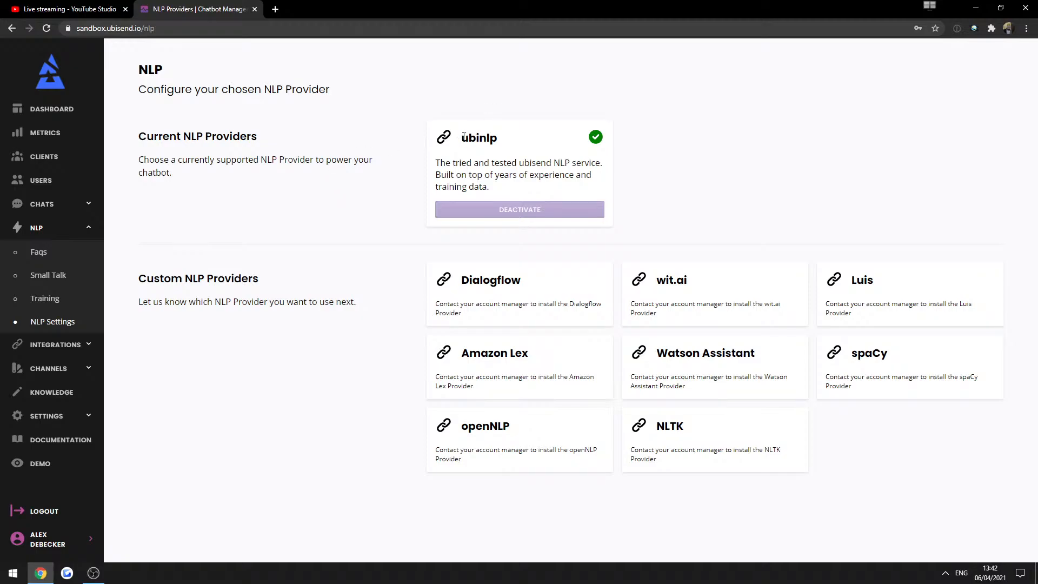
drag(459, 138, 508, 189)
click(509, 188)
double_click(481, 135)
click(369, 172)
drag(460, 281, 529, 378)
click(528, 378)
double_click(491, 280)
double_click(677, 353)
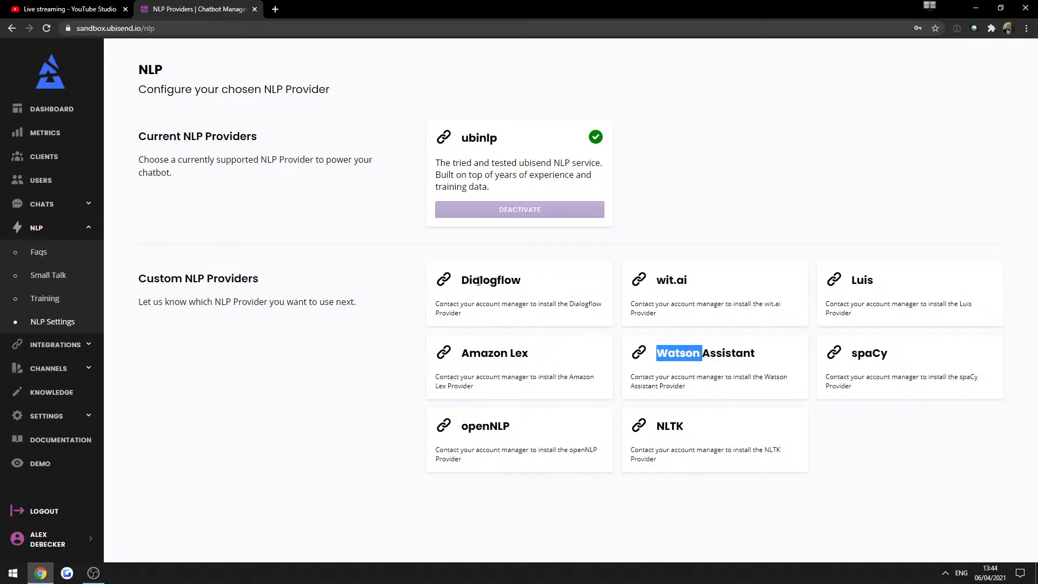
drag(462, 281, 486, 302)
click(509, 329)
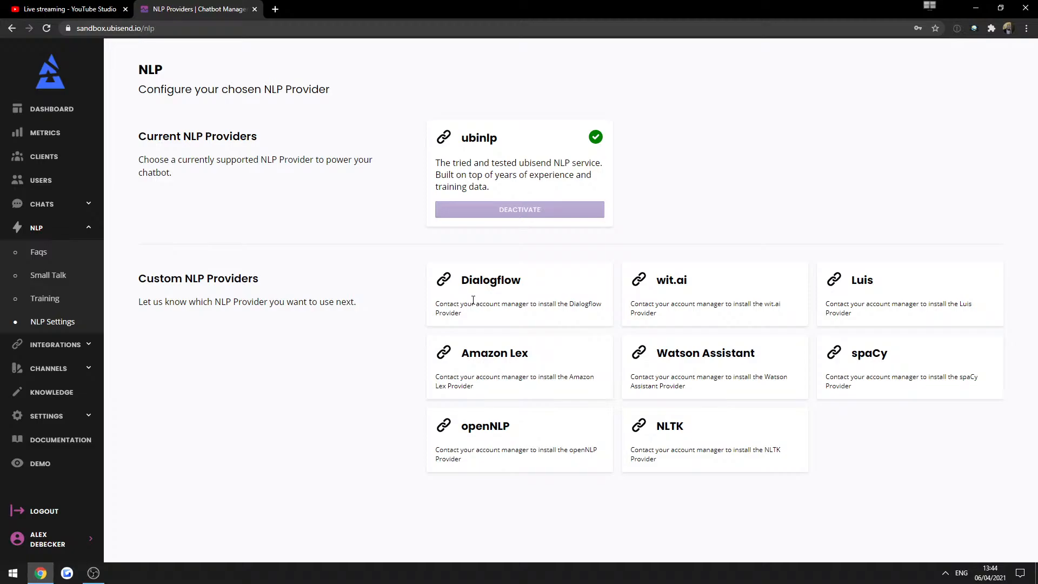
Load ubisend.com in a new tab and browse to its NLP Providers feature page.
click(275, 10)
text(ubisend)
key(Return)
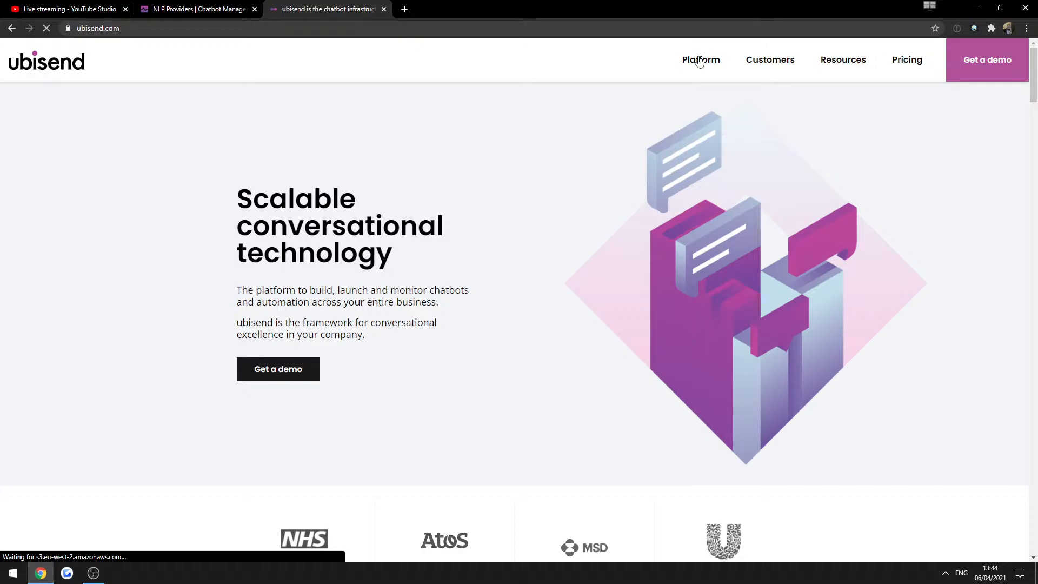
click(693, 58)
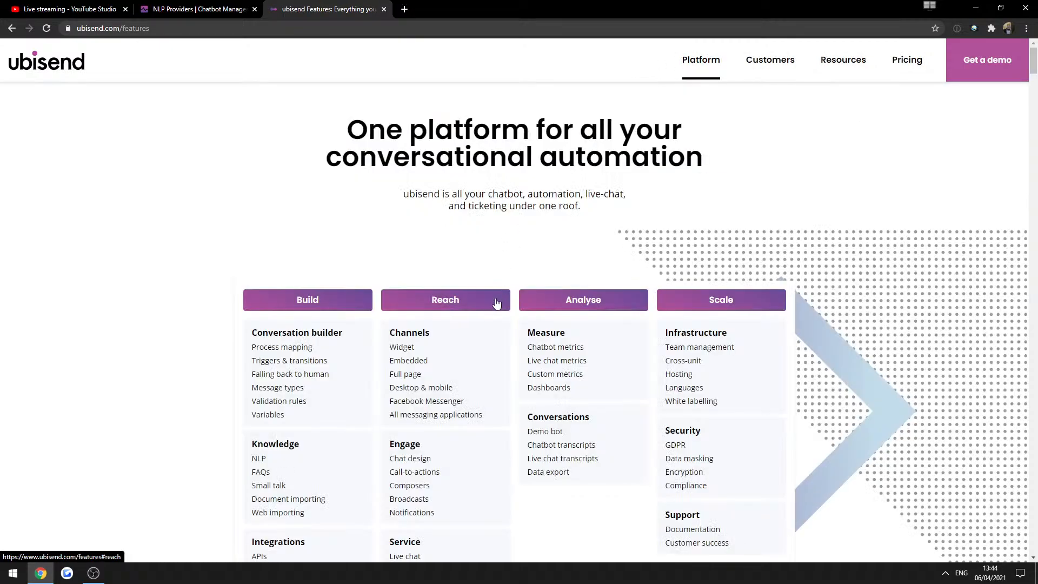
scroll(498, 295, down, 2)
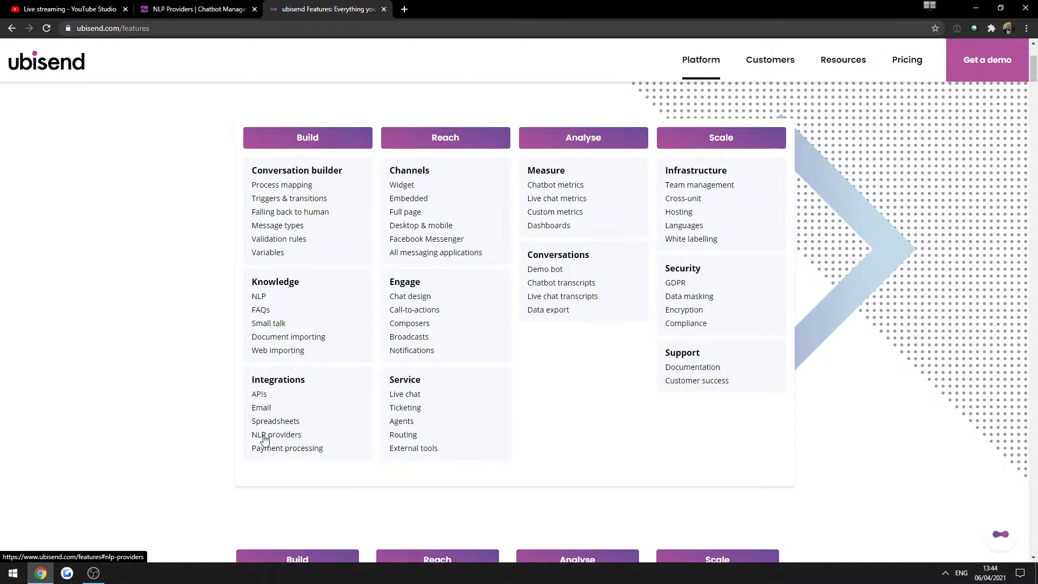
click(261, 432)
drag(395, 163, 445, 187)
click(520, 208)
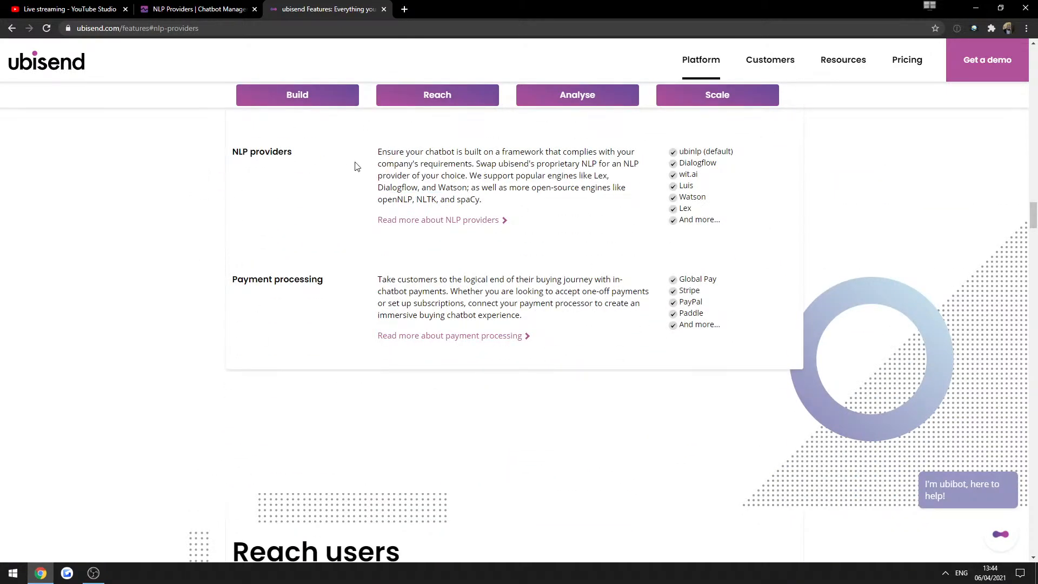
click(405, 220)
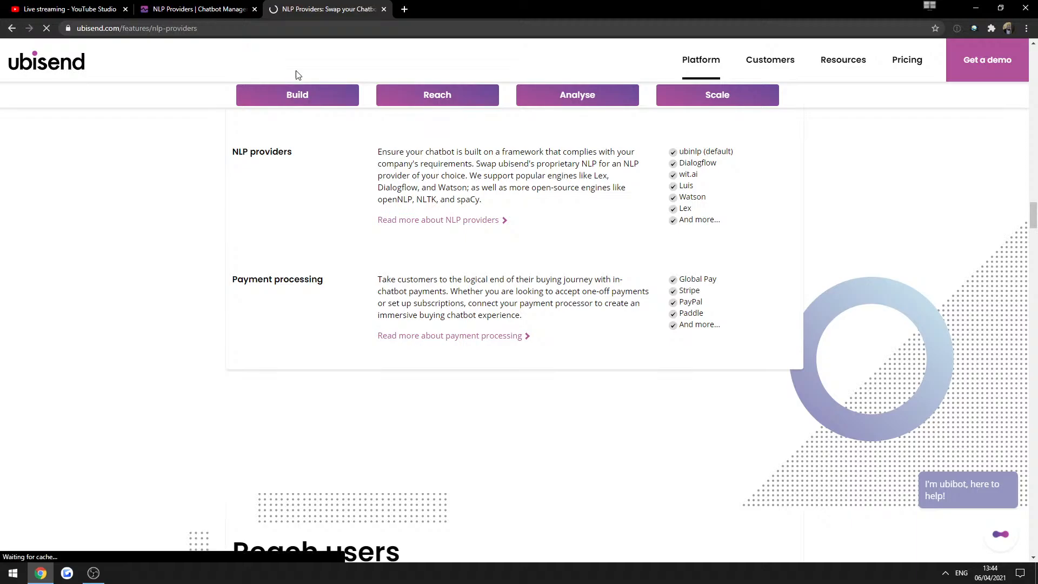
scroll(423, 251, down, 1)
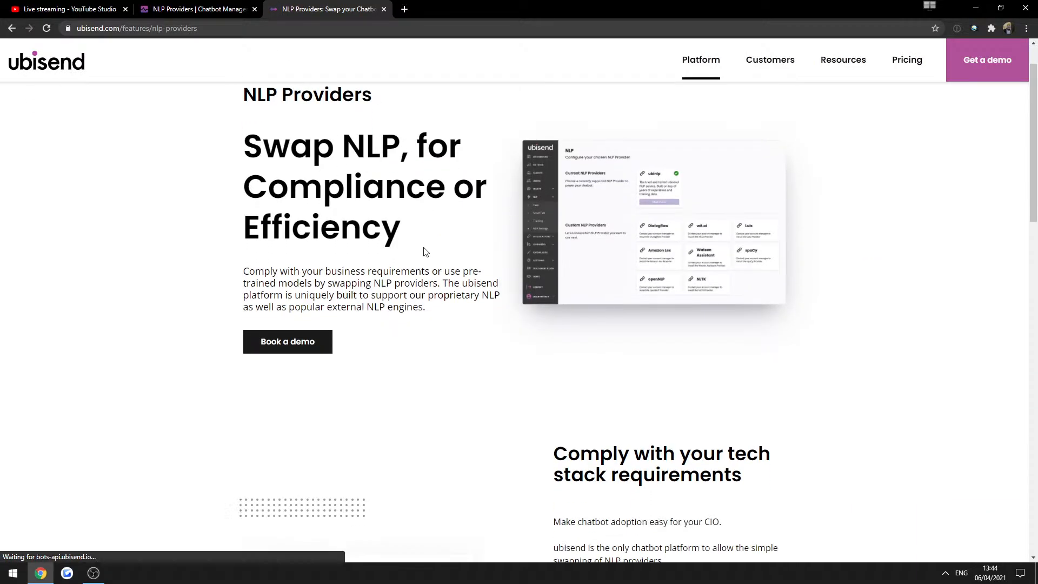
scroll(471, 270, down, 2)
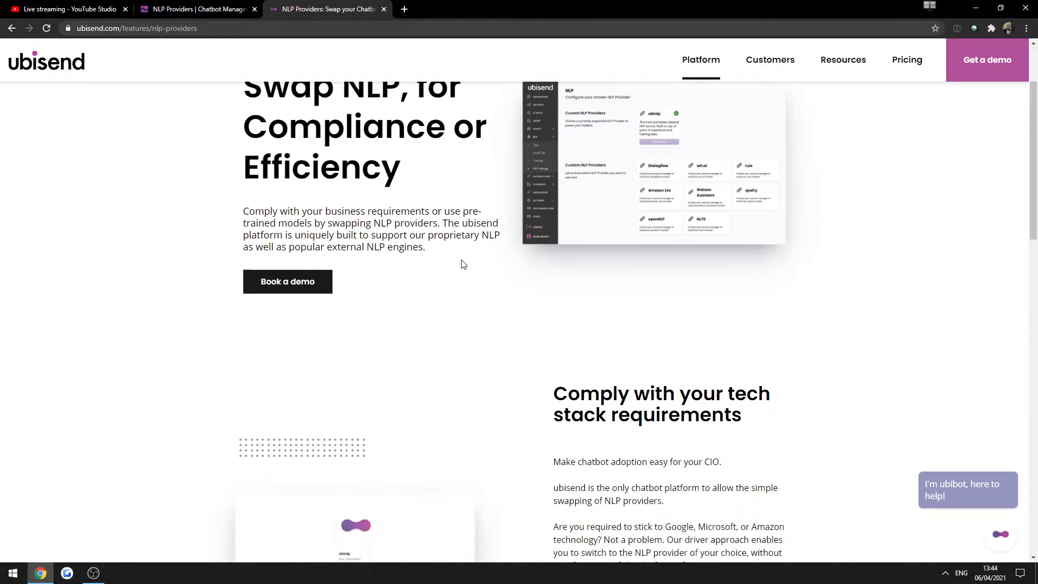
scroll(486, 248, down, 4)
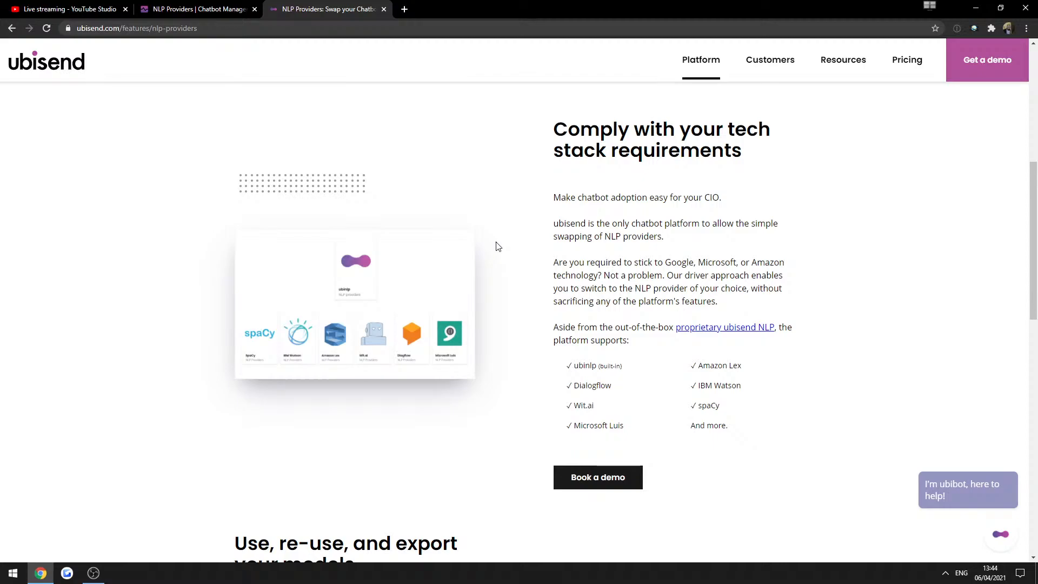
scroll(495, 245, up, 7)
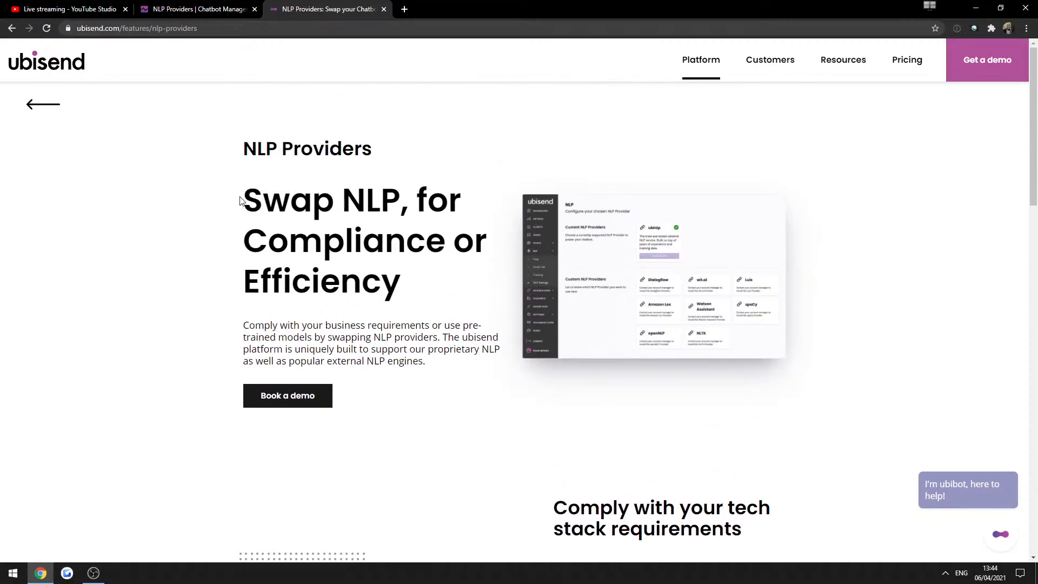
drag(241, 201, 353, 253)
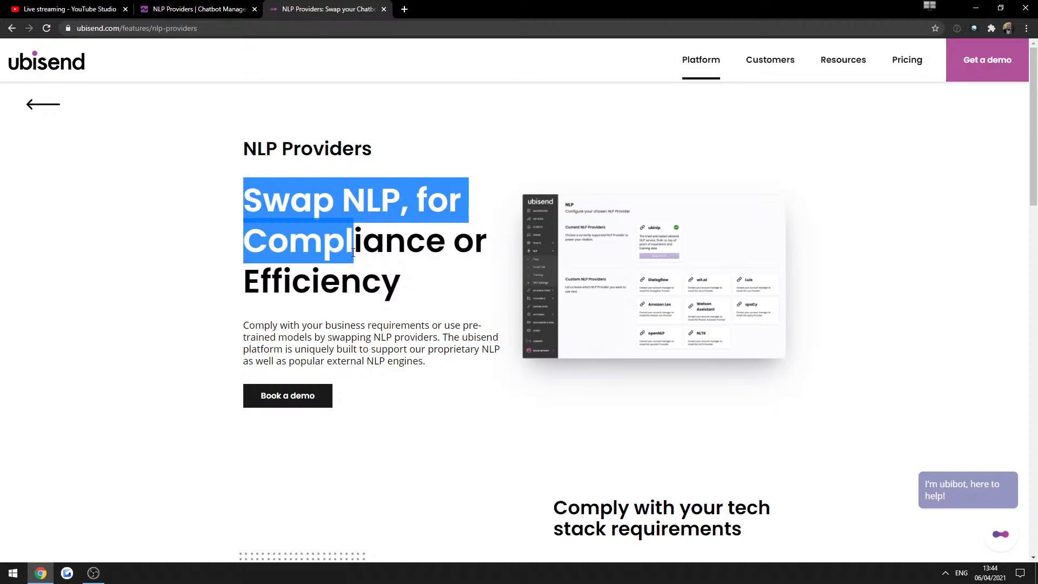
Compare the sandbox ubinlp settings with the feature page, then close the website tab.
click(243, 9)
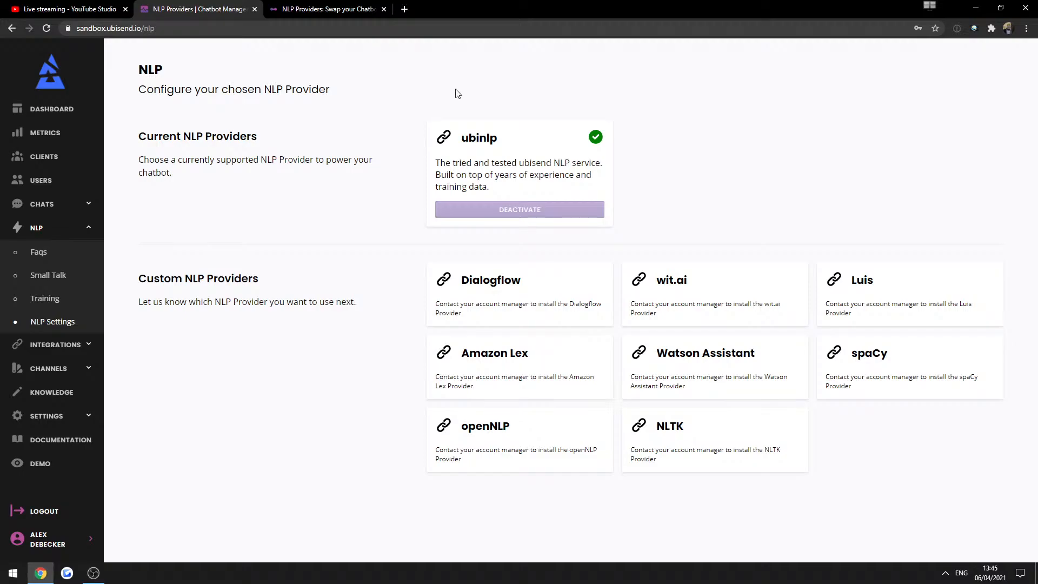
triple_click(447, 174)
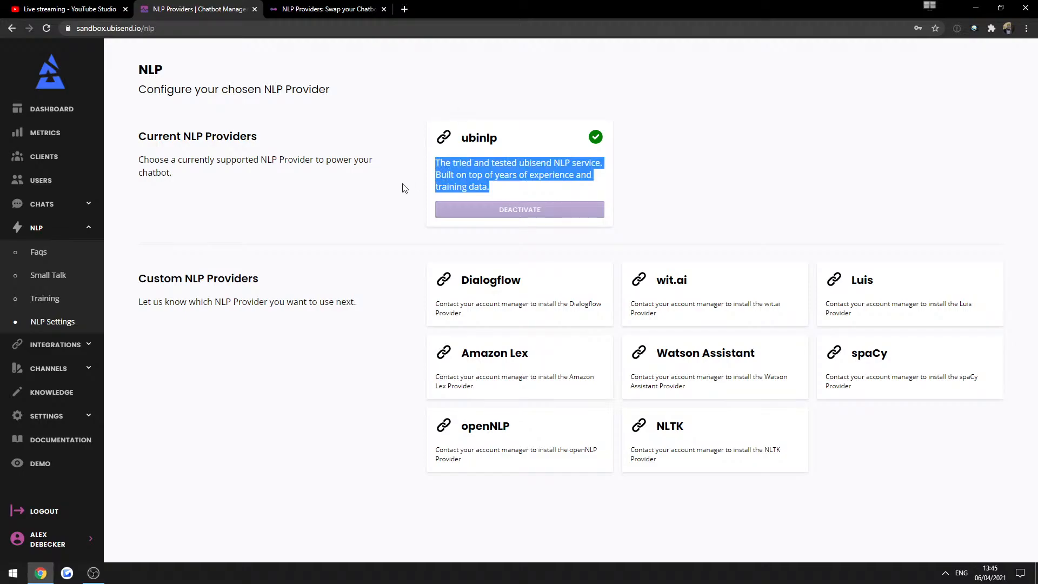
click(369, 192)
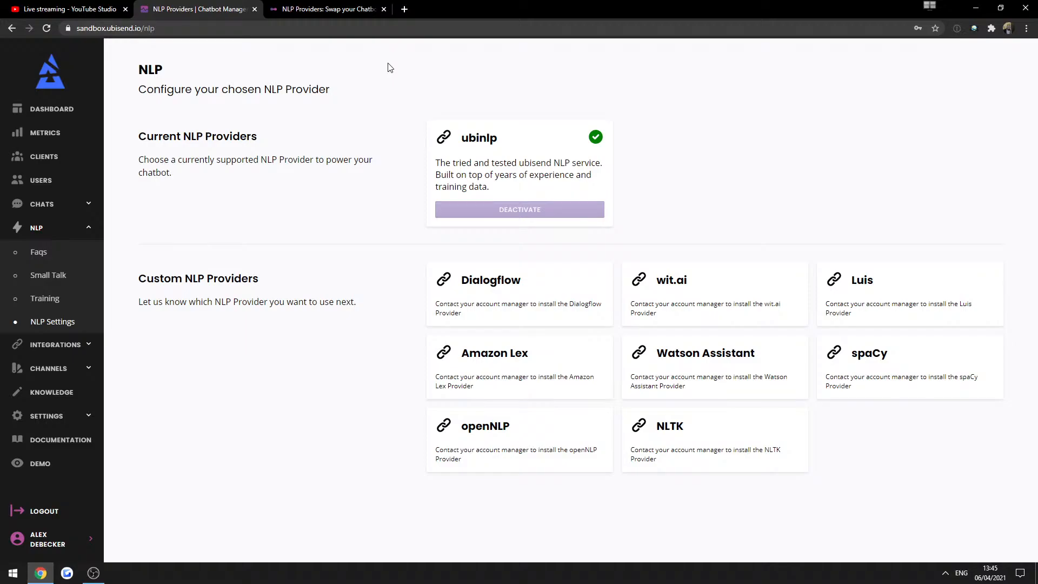
click(335, 7)
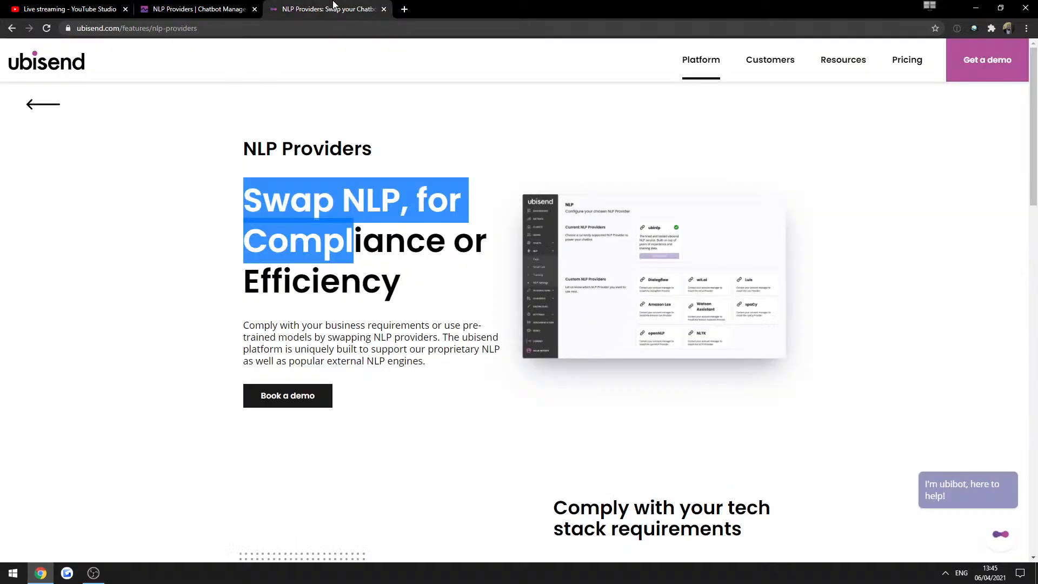
click(381, 108)
scroll(411, 411, down, 18)
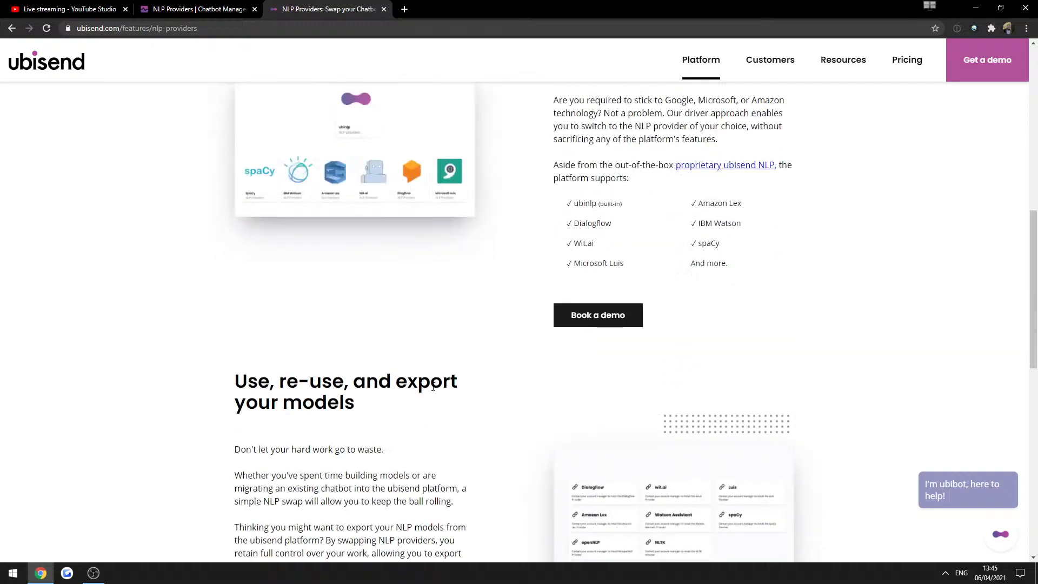
scroll(434, 400, up, 5)
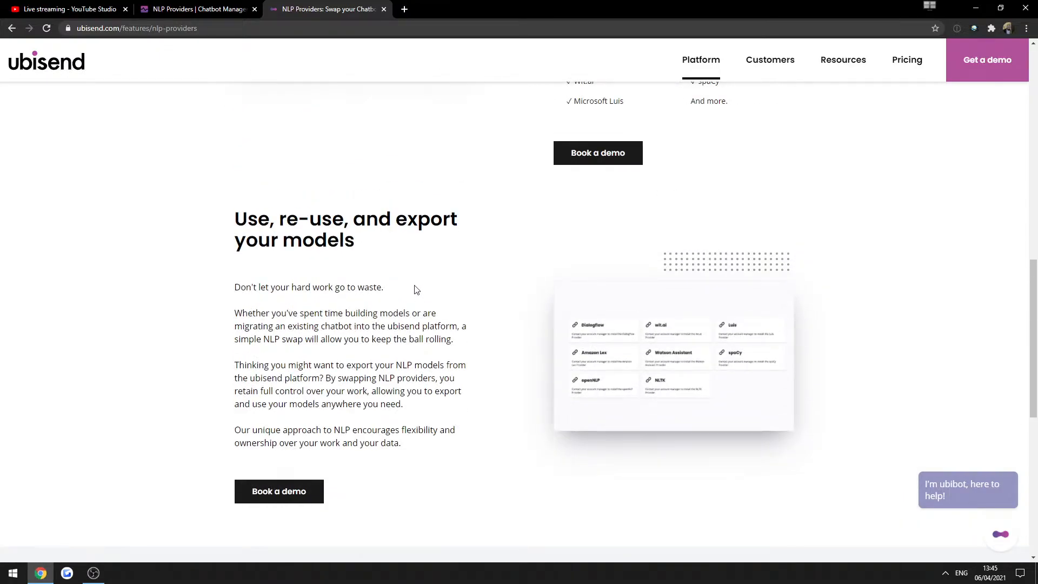
click(384, 10)
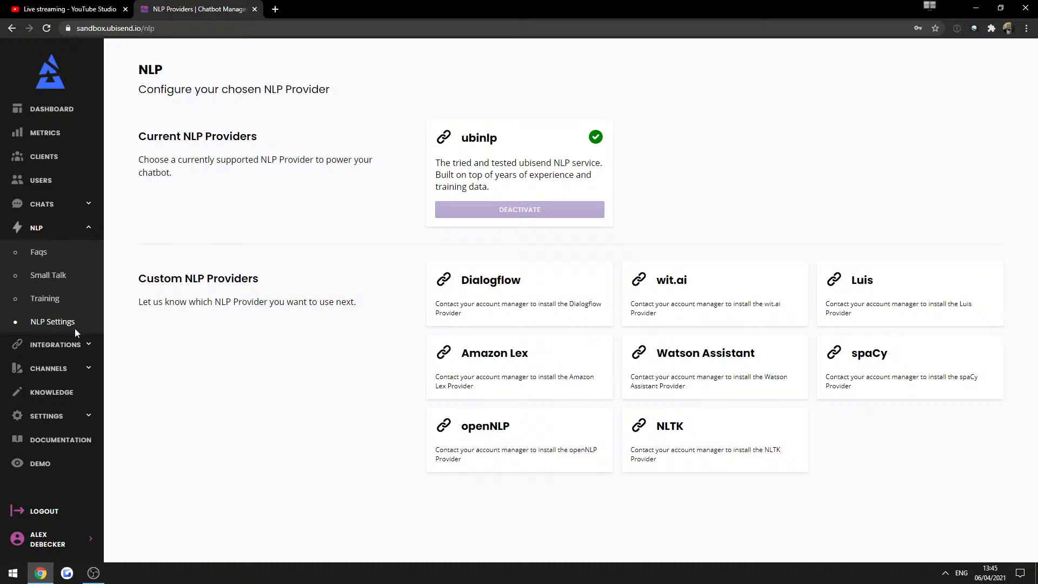
Open Channel settings, look over the Converse and Full Page cards, and open Converse options.
click(49, 369)
click(60, 299)
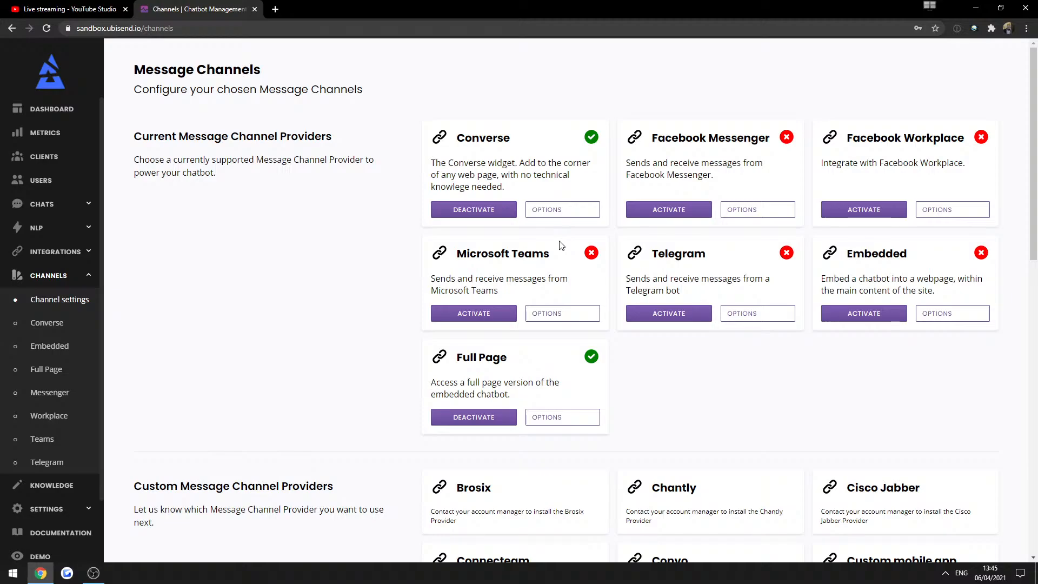
double_click(459, 136)
drag(561, 150, 537, 163)
click(486, 174)
drag(457, 358, 582, 351)
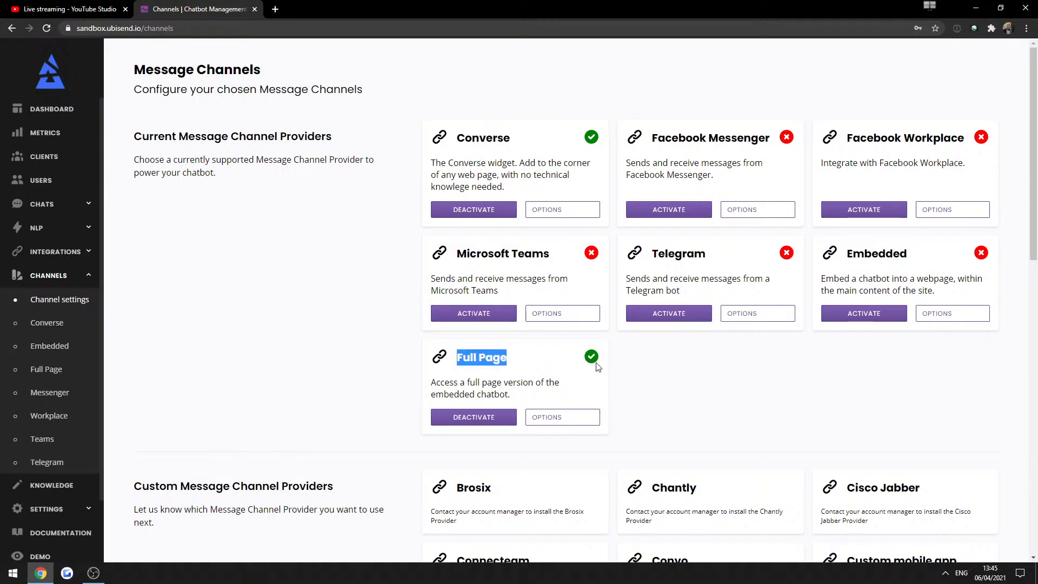
click(594, 360)
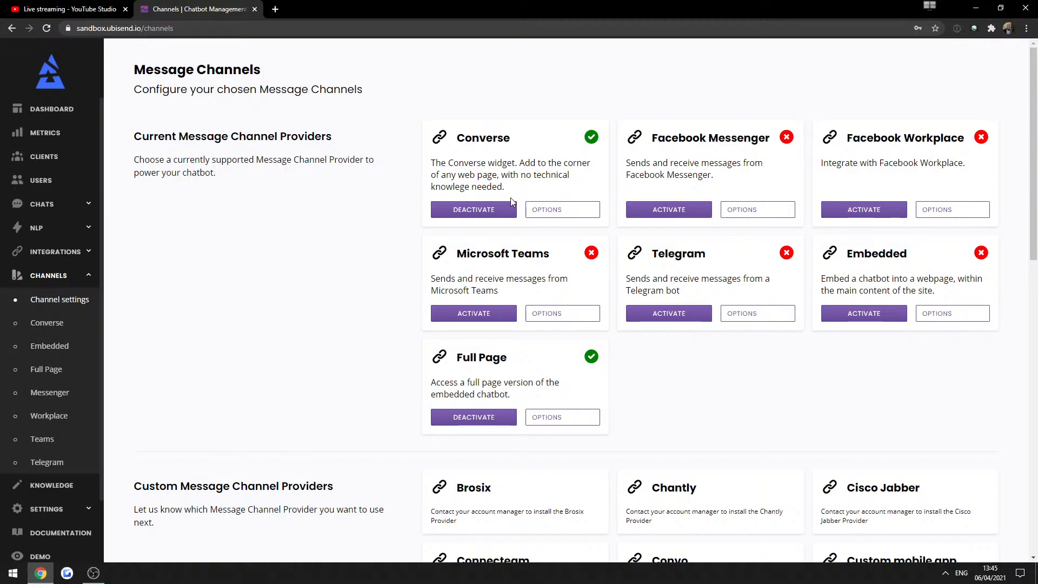
click(532, 209)
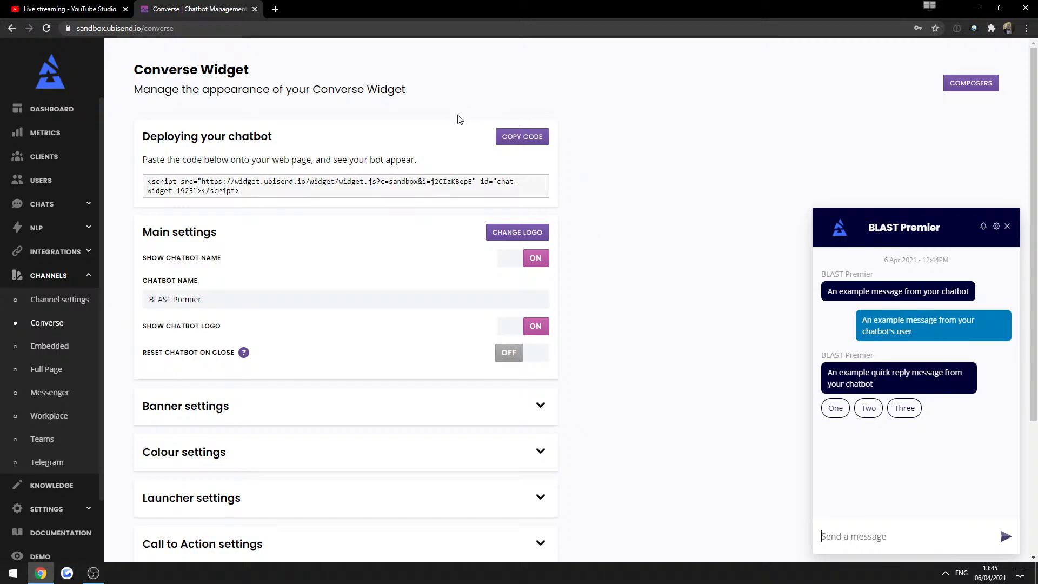
Return to Channel settings and deactivate the Converse channel.
click(55, 303)
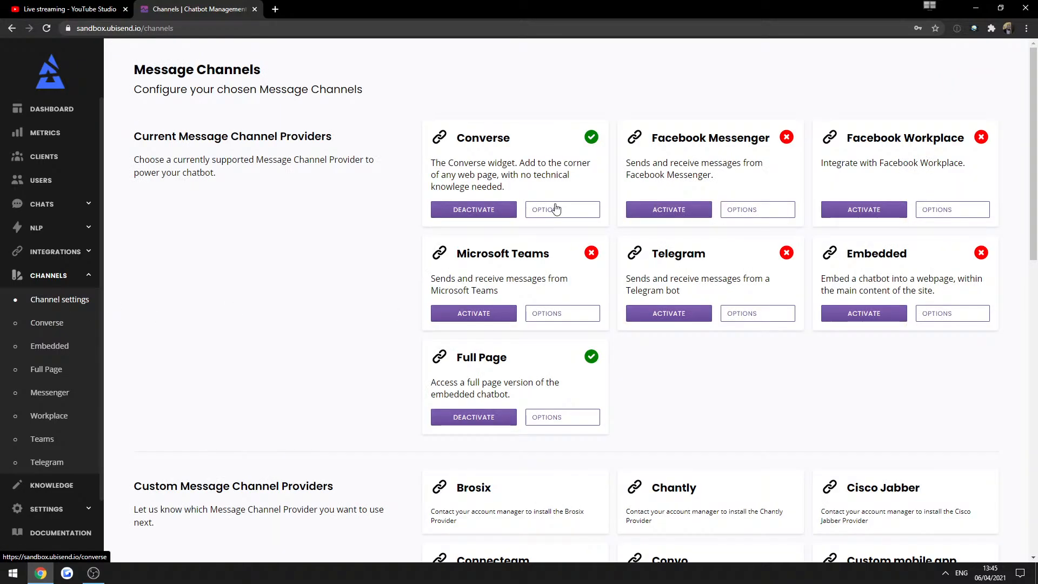
triple_click(262, 158)
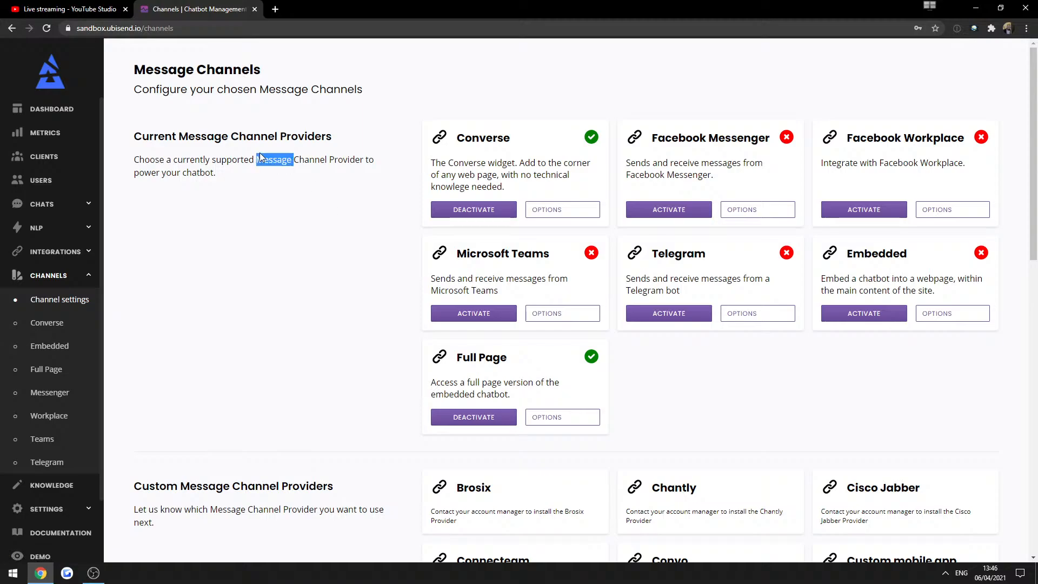
click(265, 133)
drag(456, 139, 520, 162)
click(472, 156)
click(476, 210)
Reopen Converse options, select the embed script snippet, and open a new browser tab.
click(529, 215)
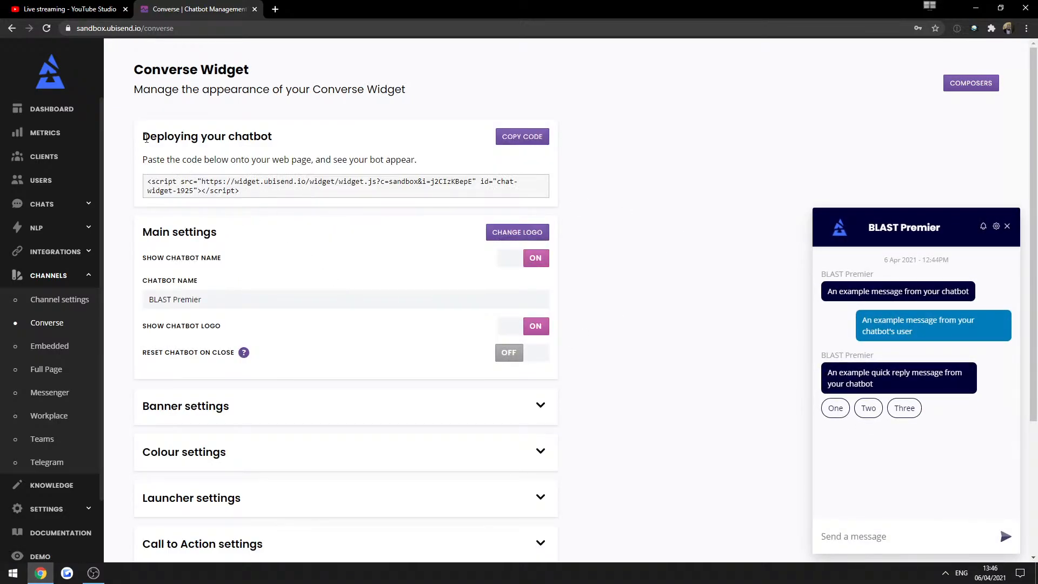
drag(144, 135, 275, 142)
drag(142, 159, 423, 164)
click(649, 183)
triple_click(222, 190)
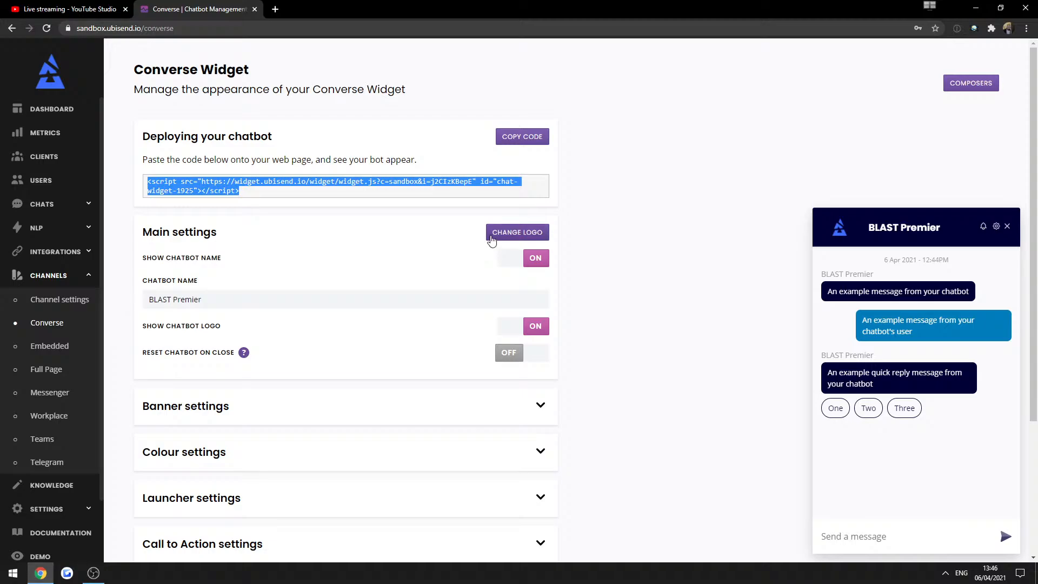
click(276, 10)
Go to the ubisend.com homepage and view its page source.
text(ubisen)
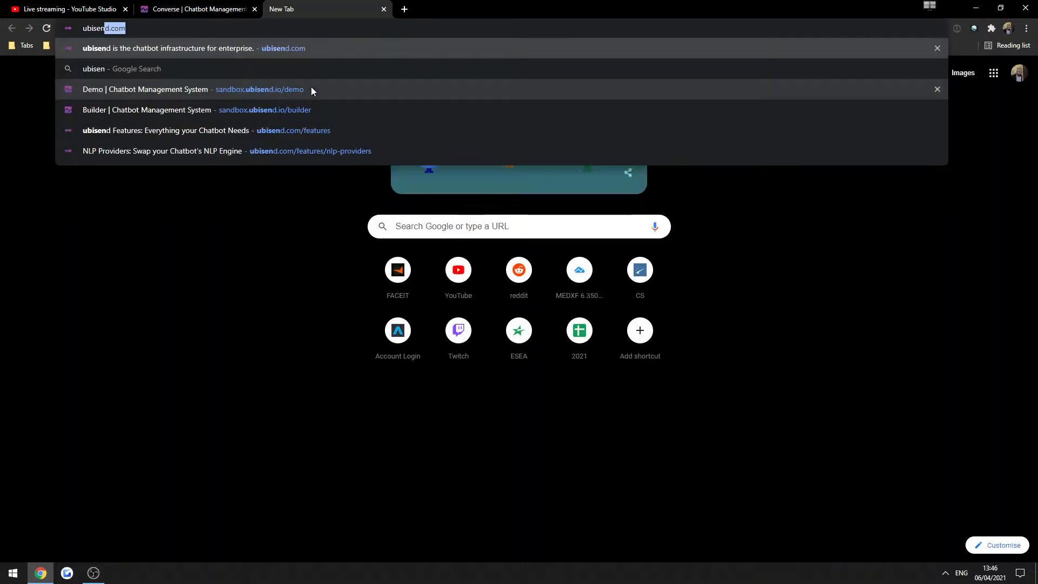
key(Return)
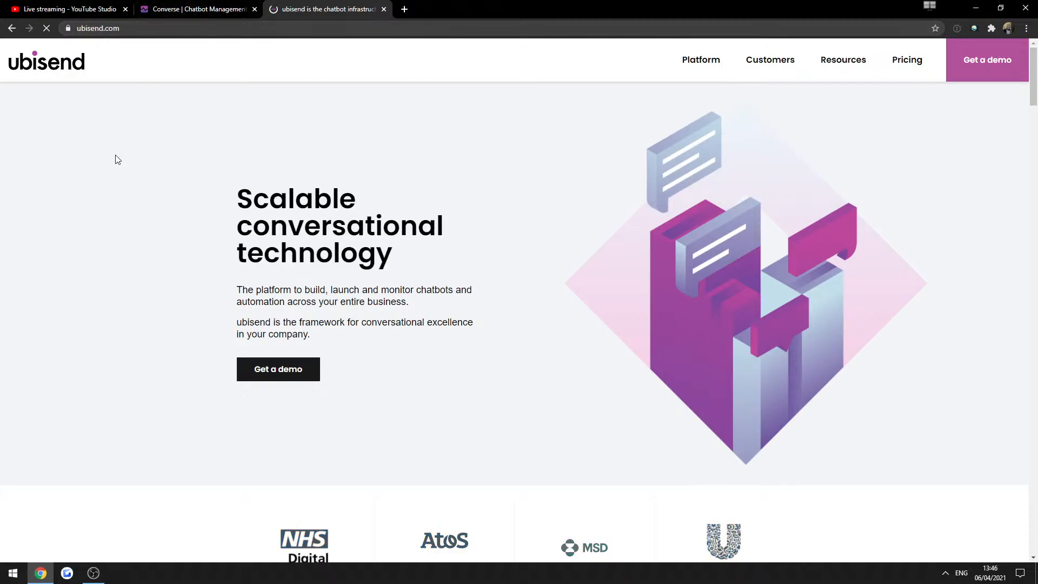
right_click(116, 158)
click(147, 354)
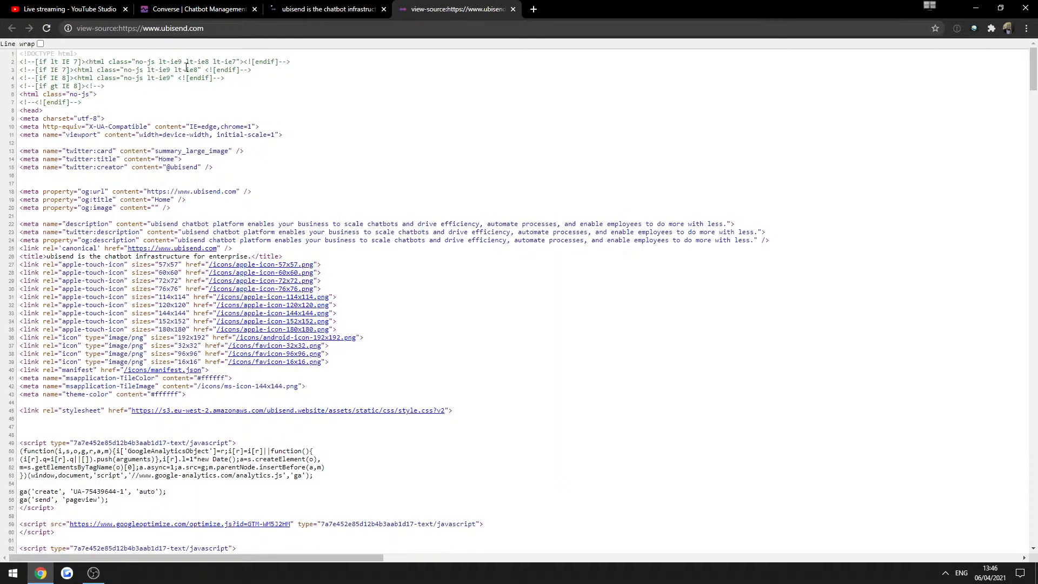
Search the page source for part of the widget script URL.
key(ctrl+f)
key(ctrl+v)
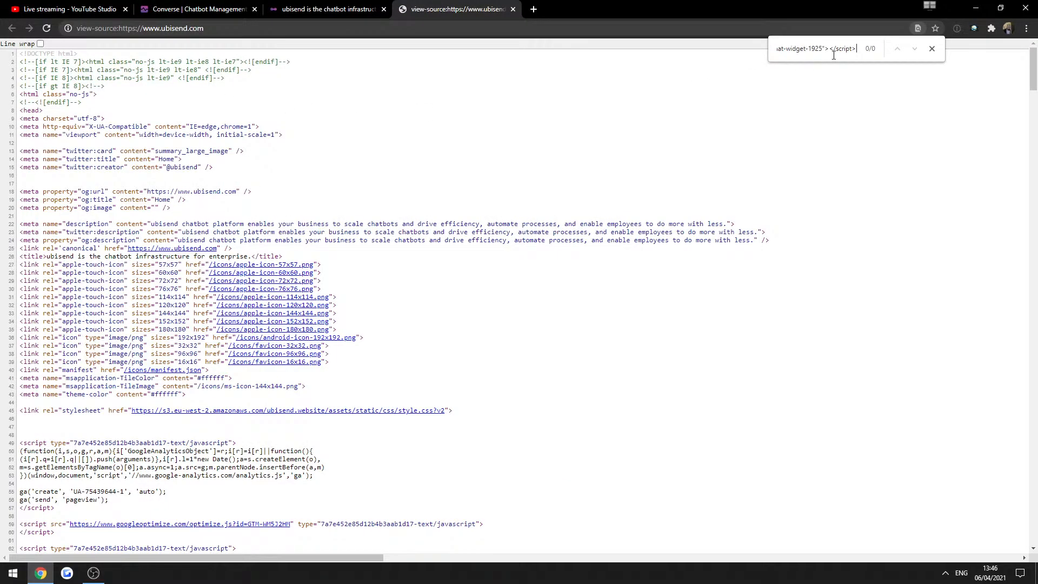
key(ctrl+a)
key(ctrl+v)
scroll(186, 433, down, 2)
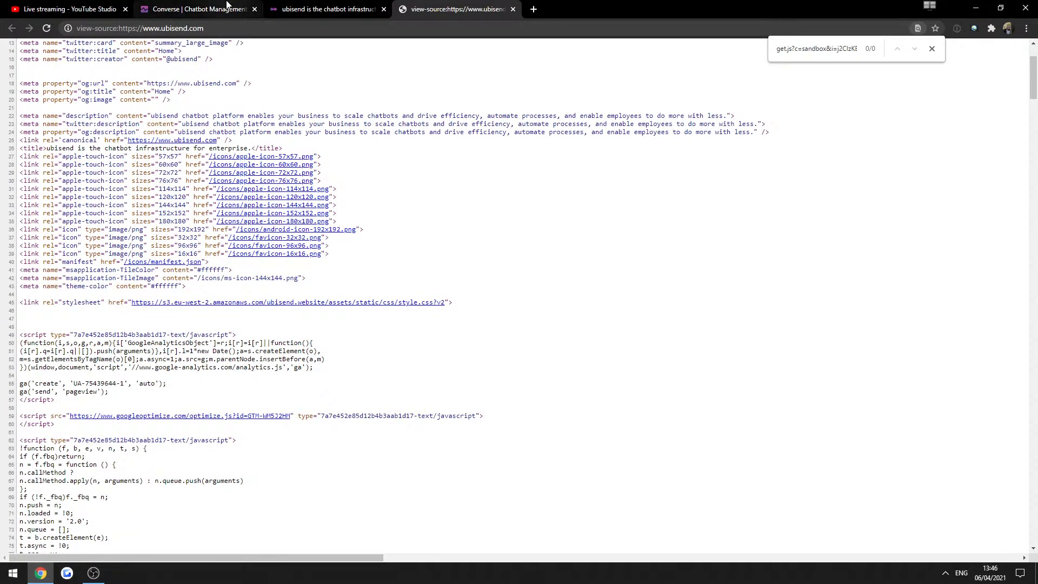
Select the opening script tag of the Converse widget embed snippet.
click(194, 9)
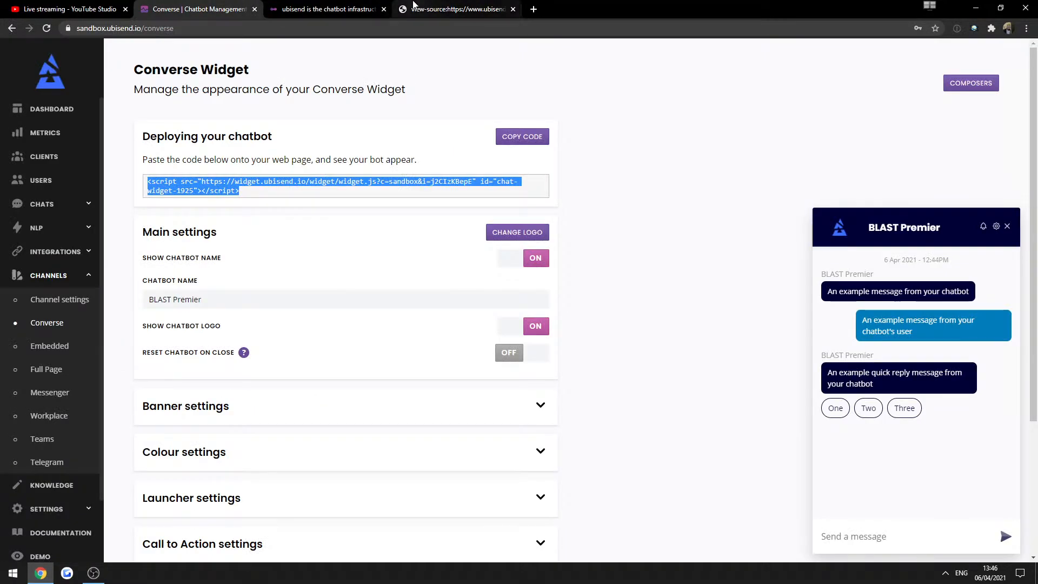
click(258, 195)
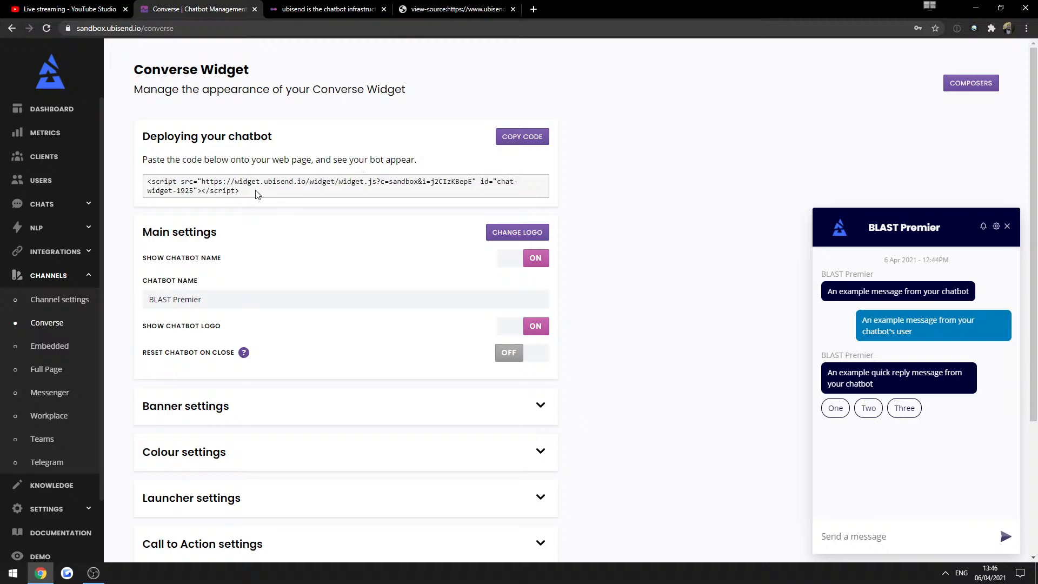
drag(199, 180, 210, 181)
click(209, 181)
drag(148, 181, 176, 178)
key(ctrl+c)
Search the page source for script tags and select the widget script line.
click(459, 14)
key(ctrl+f)
key(ctrl+v)
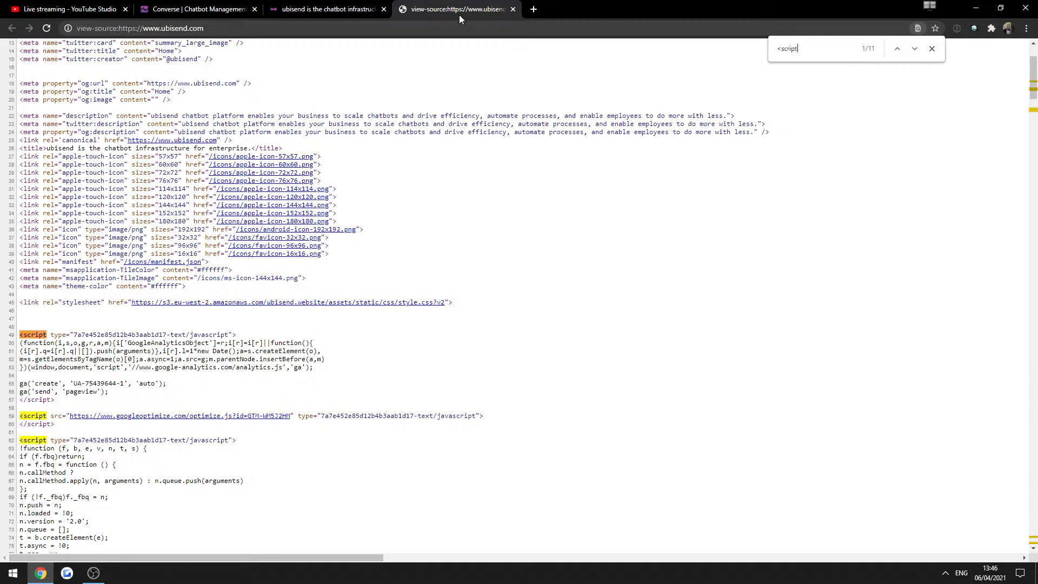
key(Return)
key(Return)
key(Return)
key(Return)
key(Return)
key(Return)
key(Return)
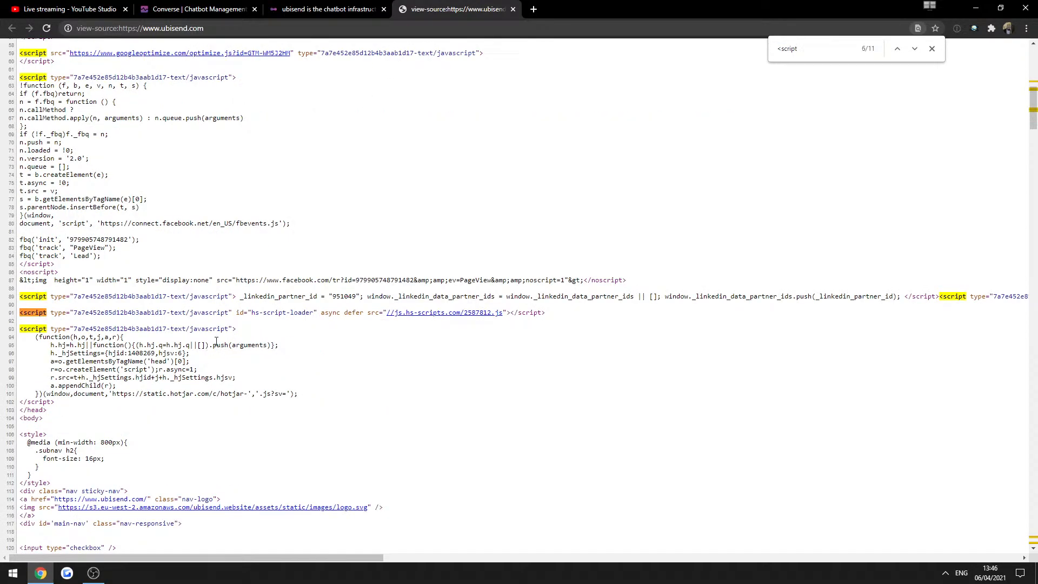
key(Return)
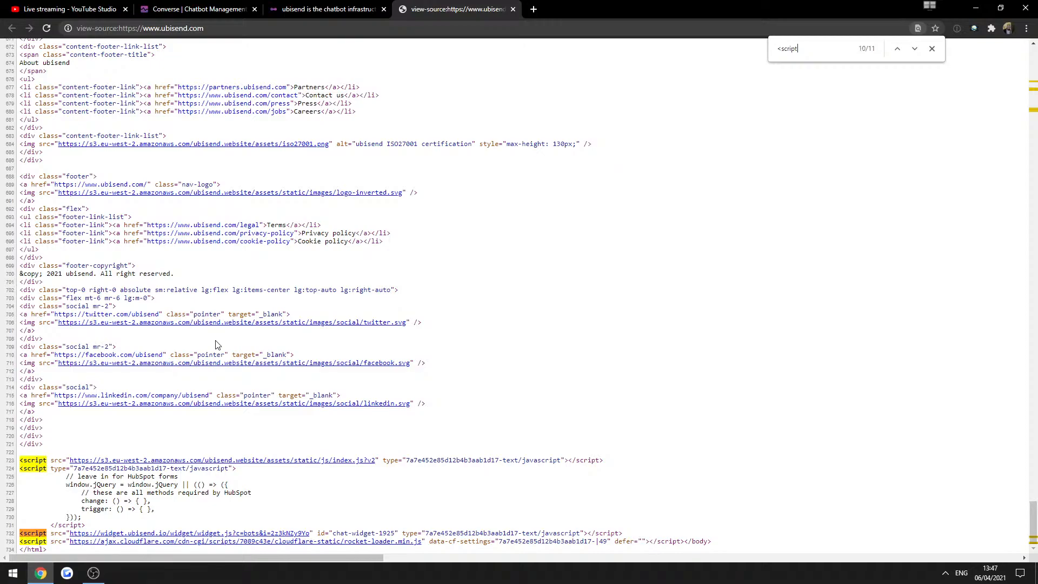
triple_click(35, 532)
Check ubisend.com's ubibot chat panel, then copy the Converse widget embed code.
click(329, 9)
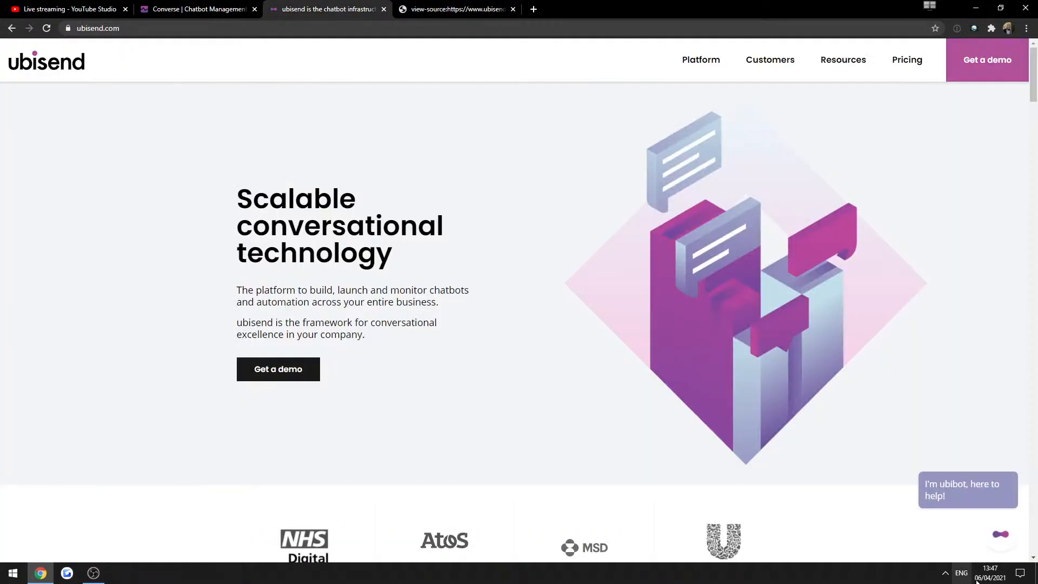
click(1001, 534)
click(1003, 216)
click(459, 10)
click(47, 532)
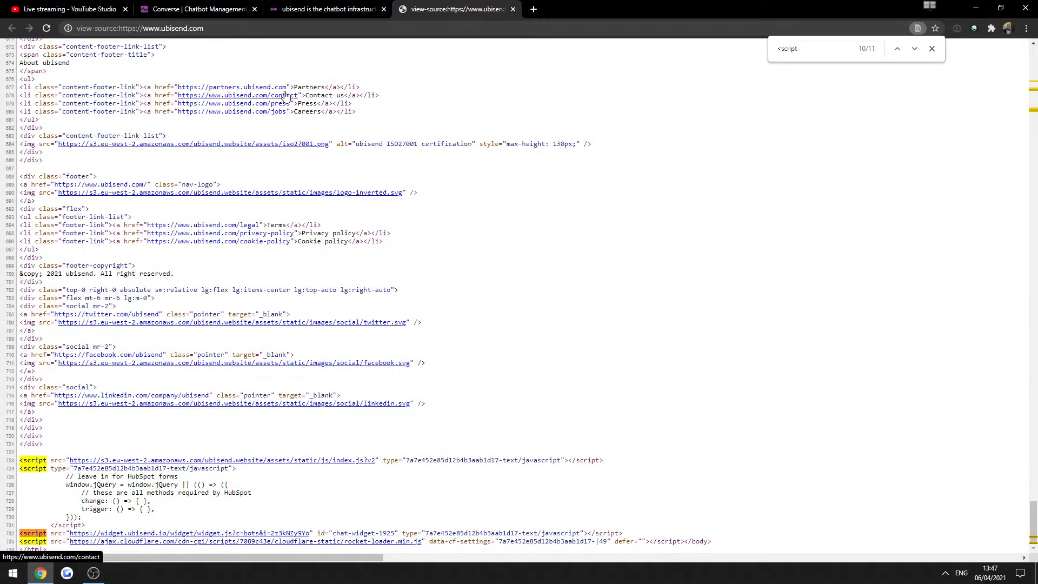
click(243, 7)
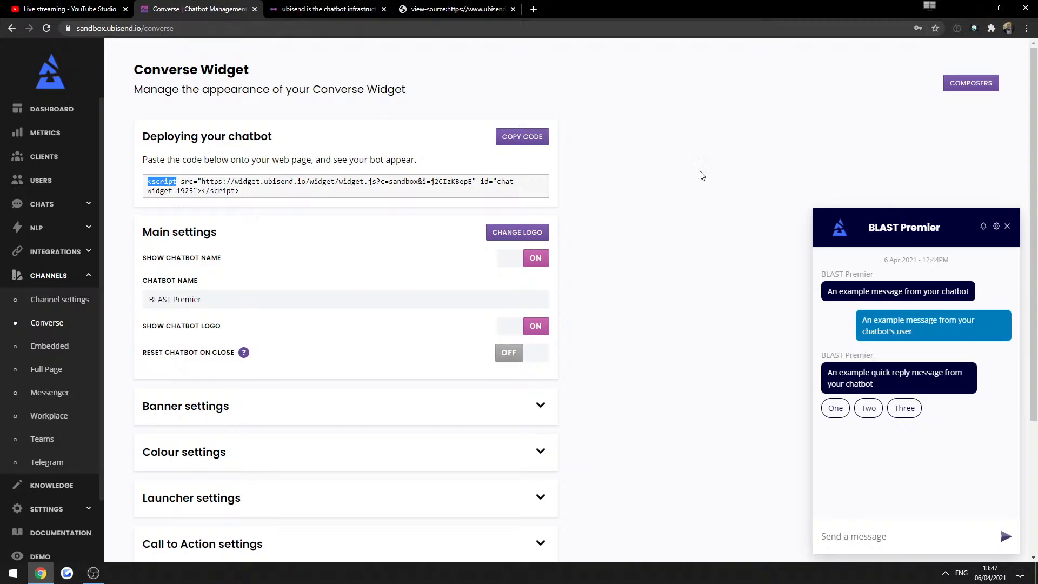
click(522, 137)
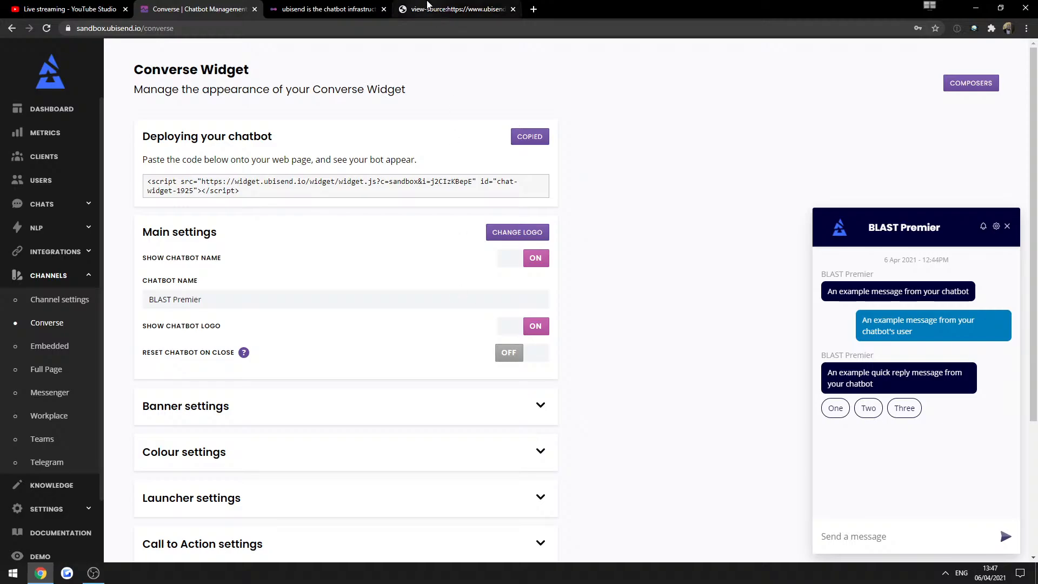
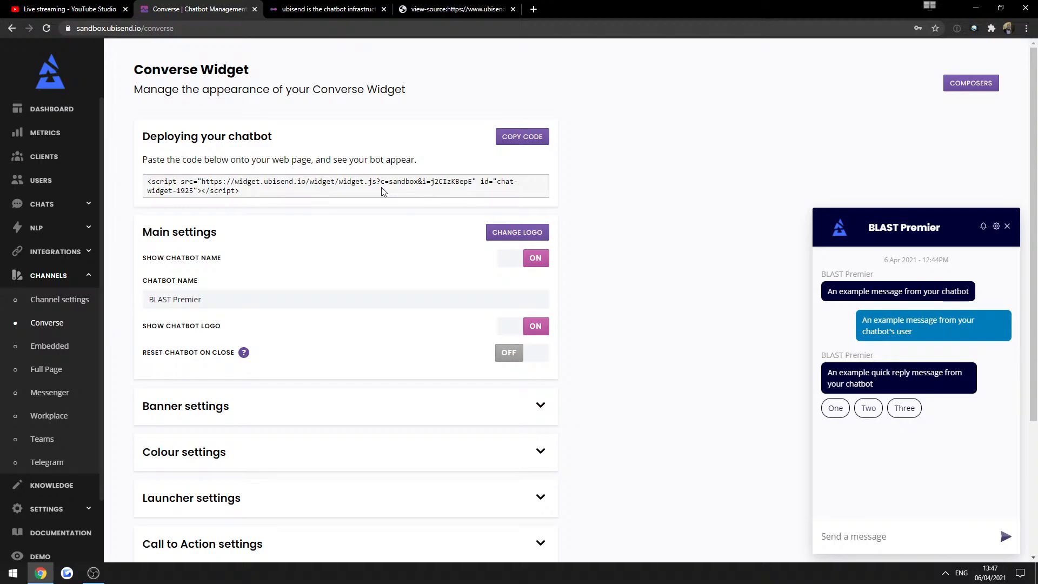
Browse the customer case studies on the ubisend.com website.
key(ctrl+Tab)
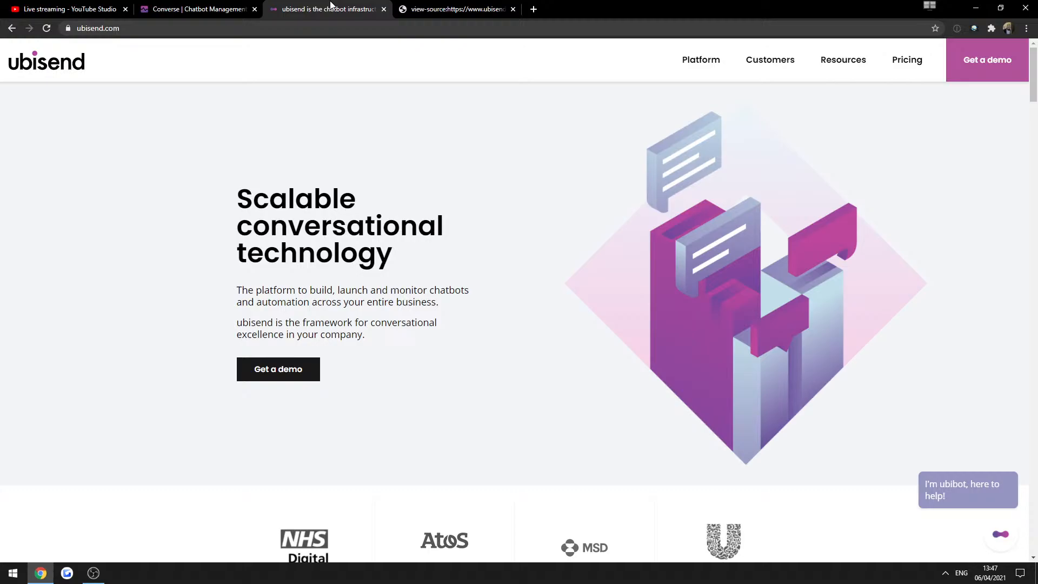
click(788, 65)
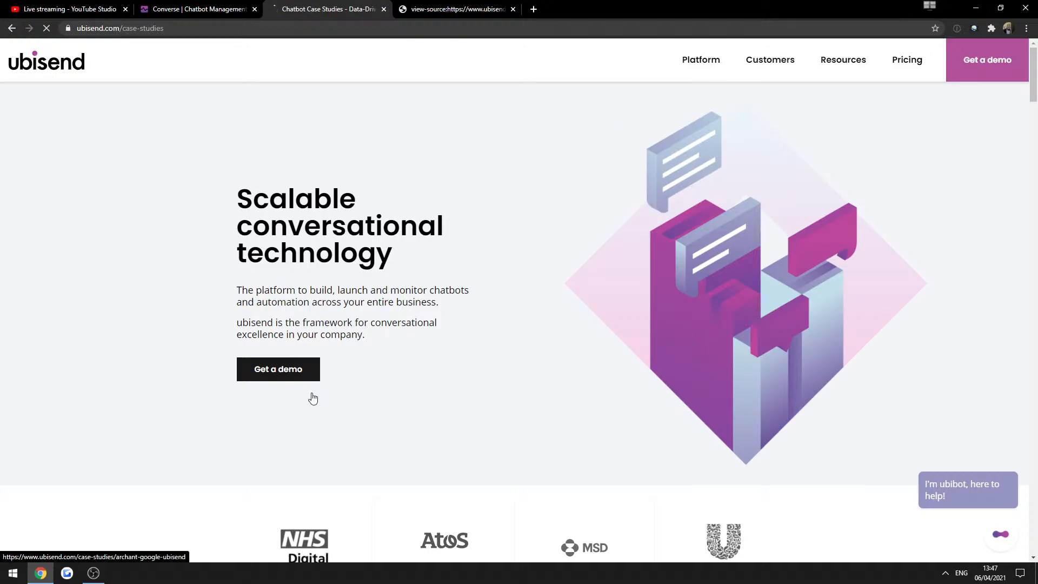
scroll(674, 451, down, 1)
scroll(675, 452, down, 5)
scroll(841, 422, up, 6)
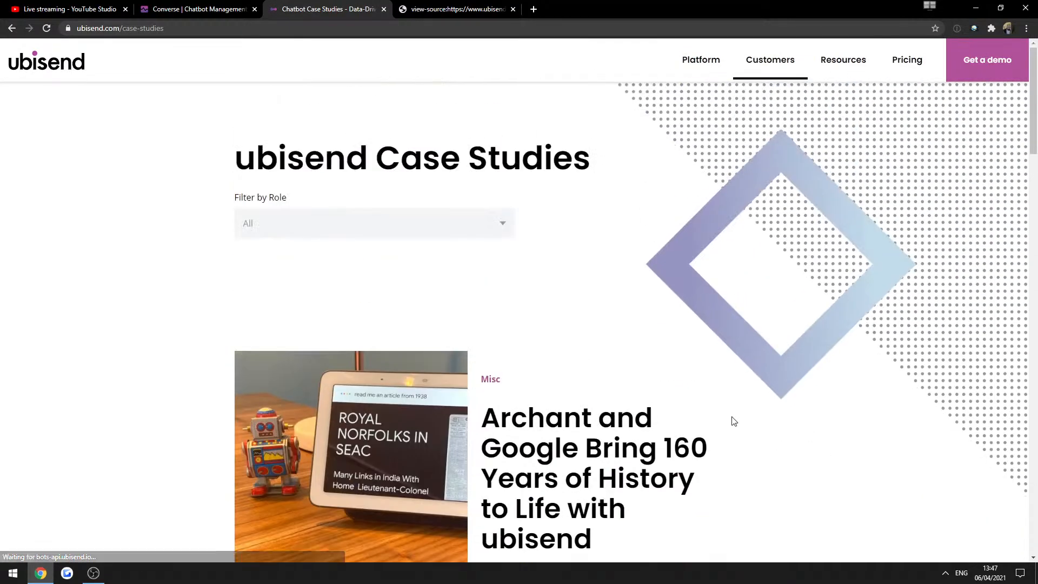
Open the Platform > Integrations page listing connectable apps by category.
mouse_move(705, 55)
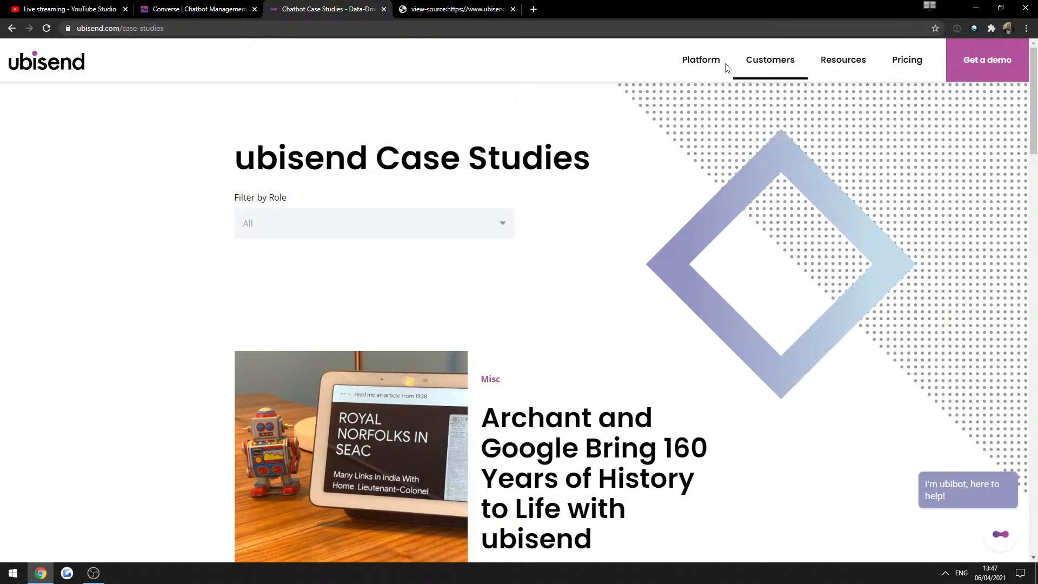
click(717, 126)
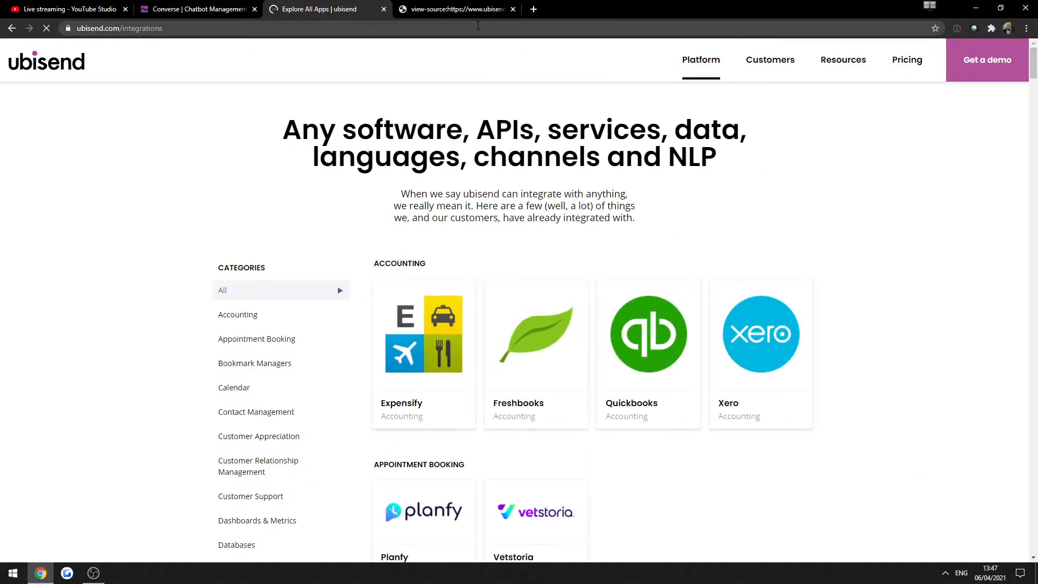
scroll(540, 346, down, 1)
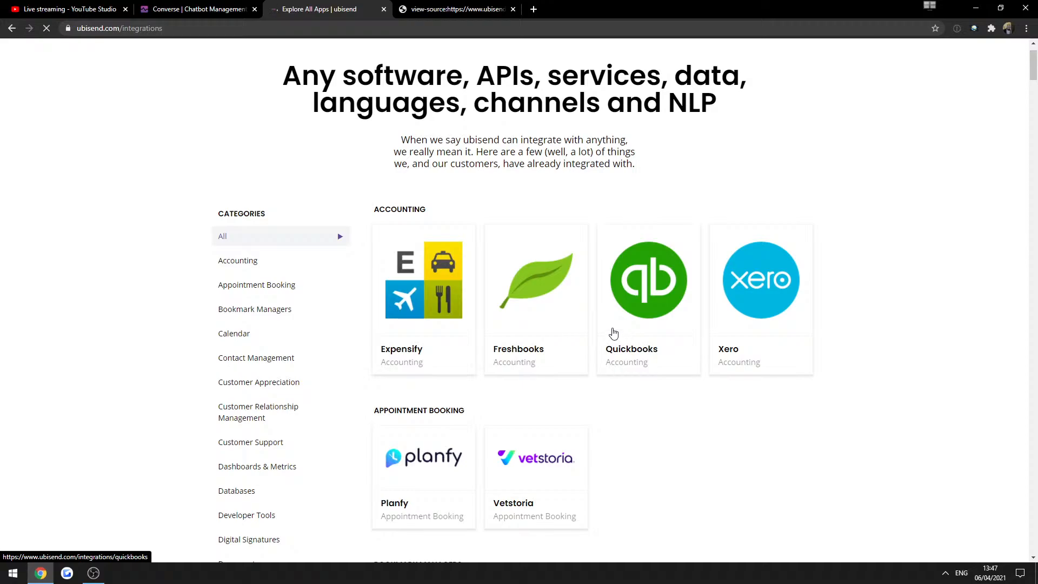
scroll(614, 333, up, 1)
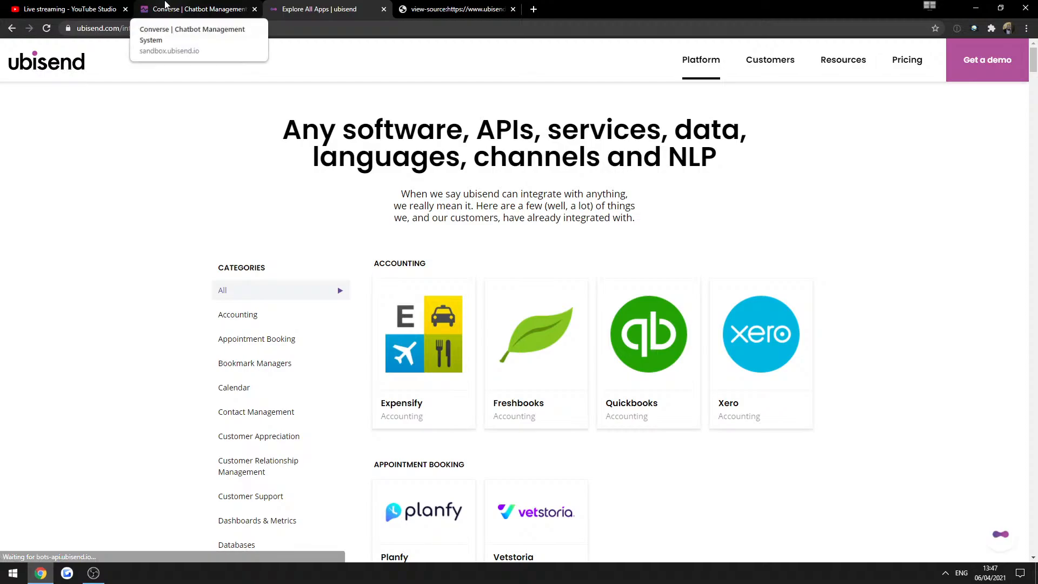
Open Channel settings in Converse and read the Telegram channel card's title.
click(166, 6)
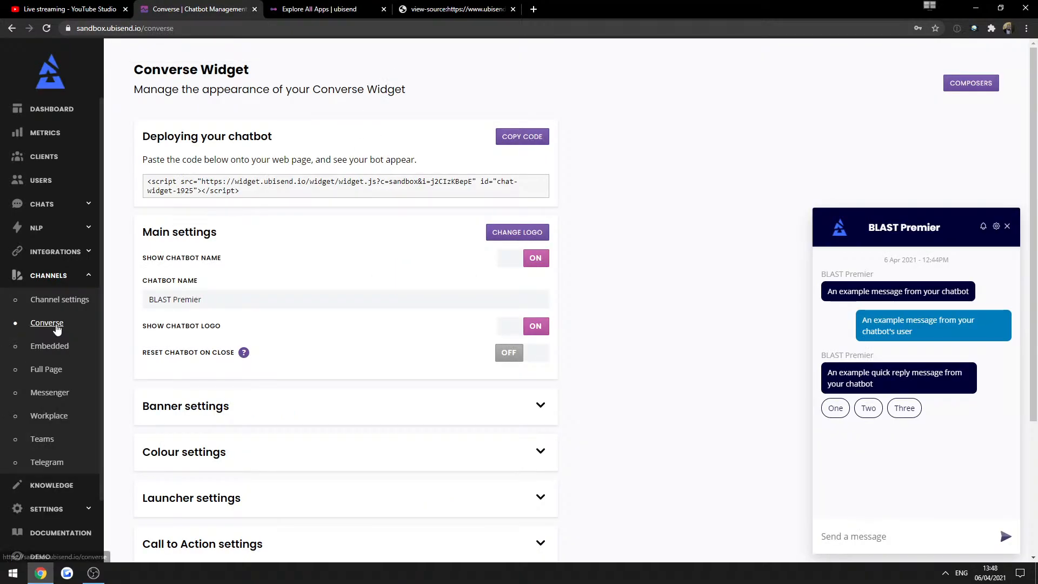
click(25, 300)
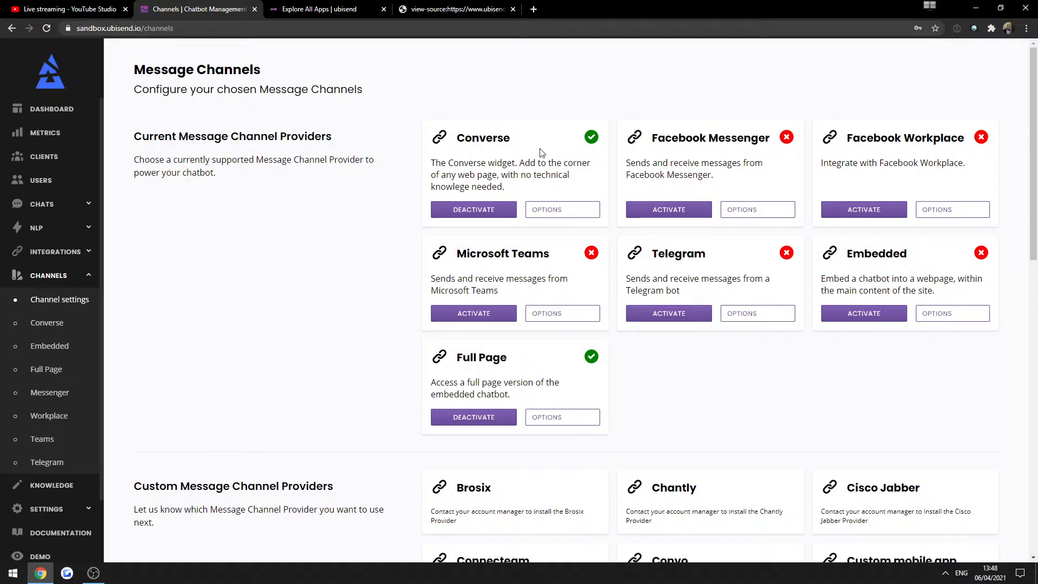
drag(654, 254, 710, 257)
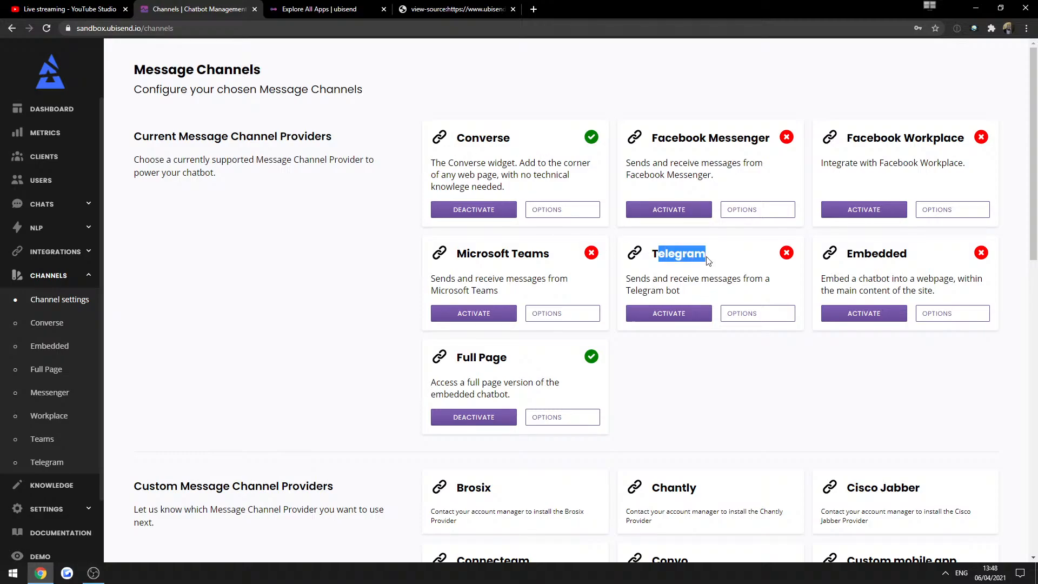
click(716, 259)
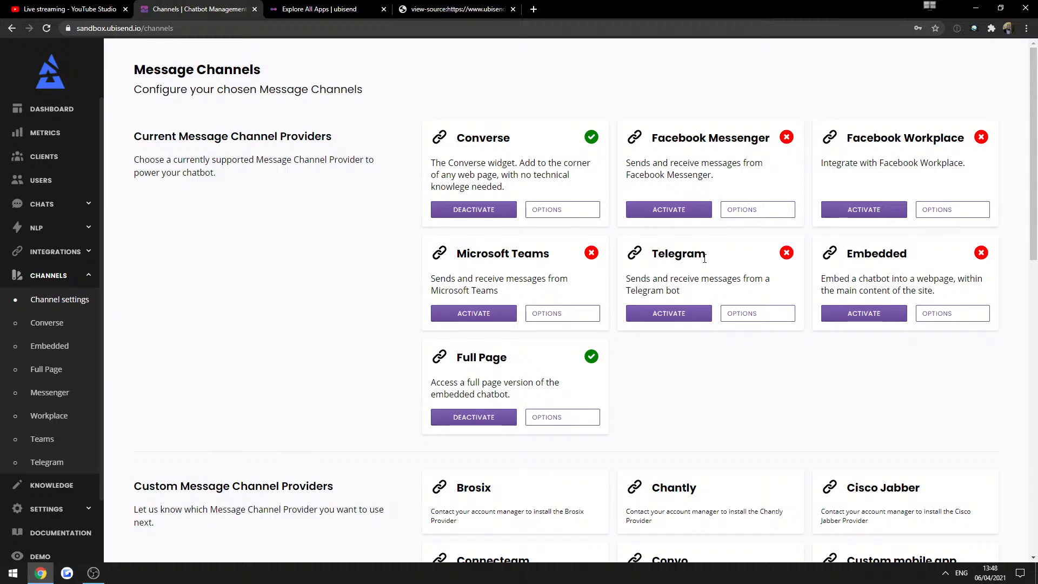
drag(660, 251, 696, 254)
click(697, 266)
drag(661, 251, 691, 251)
click(691, 251)
Read the Telegram card's description, noting the channel is not yet activated.
scroll(698, 343, down, 6)
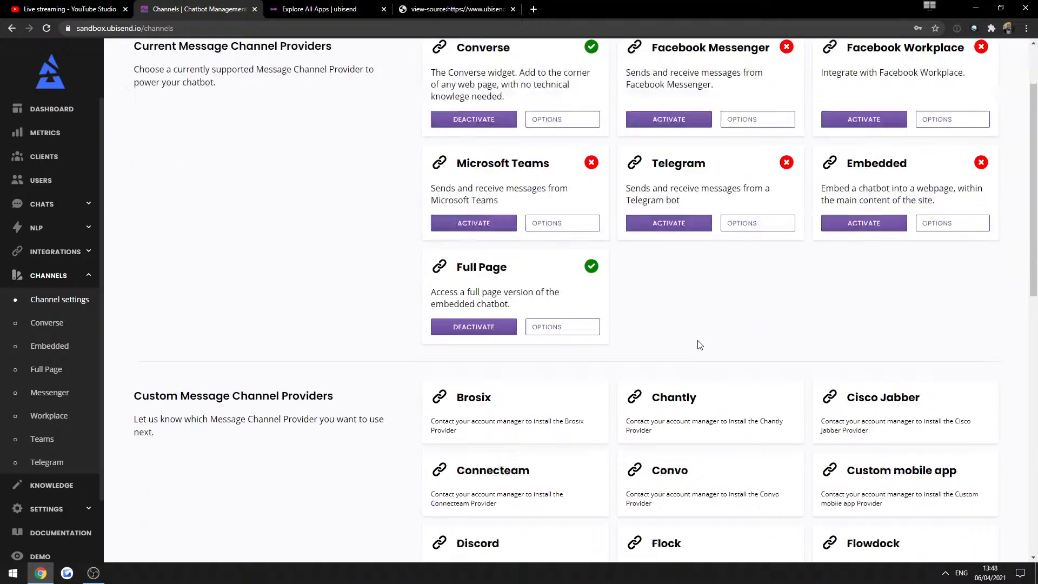
scroll(710, 331, up, 3)
scroll(711, 331, up, 3)
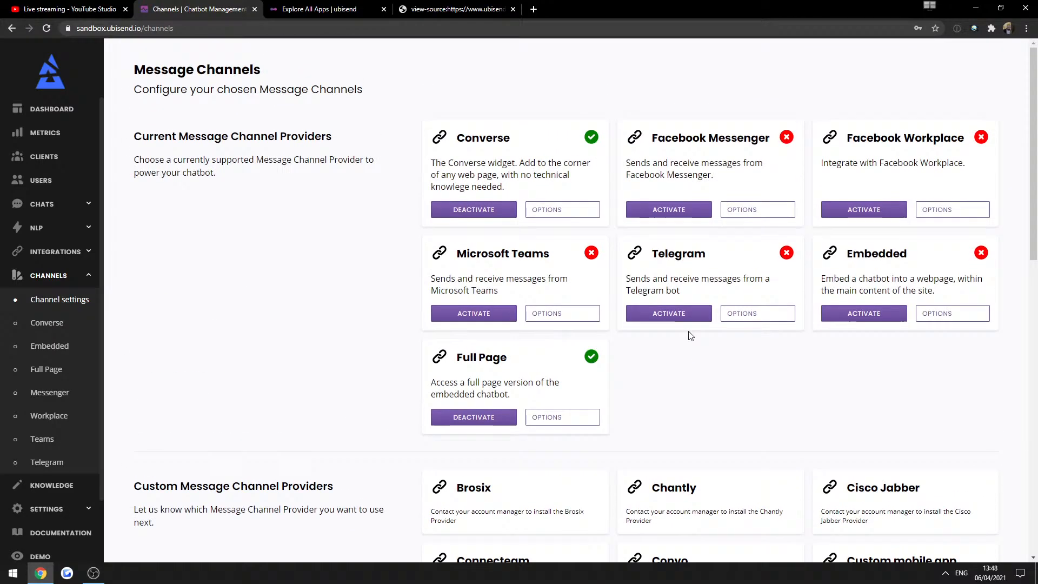
triple_click(682, 281)
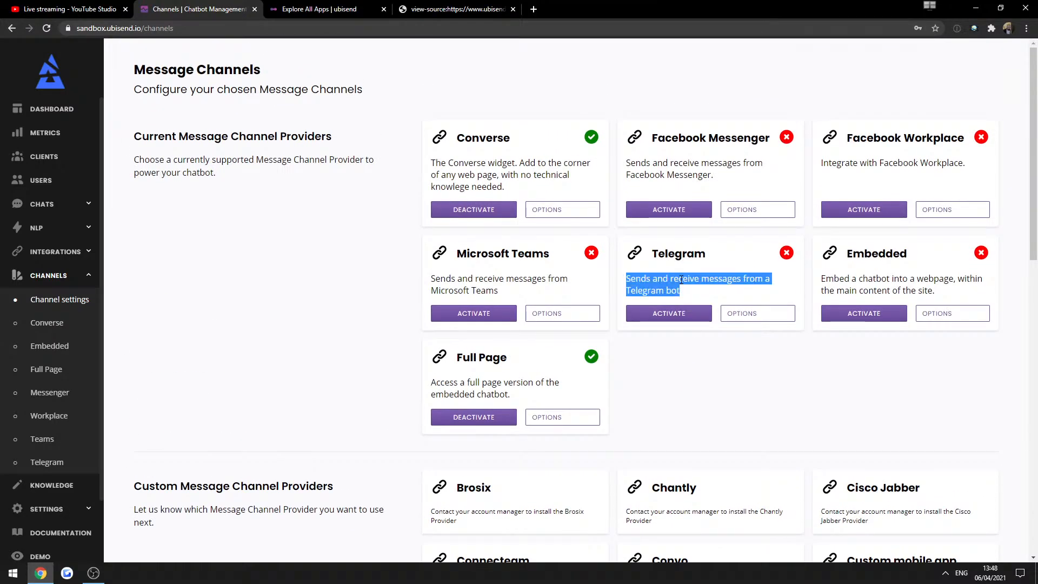
click(706, 416)
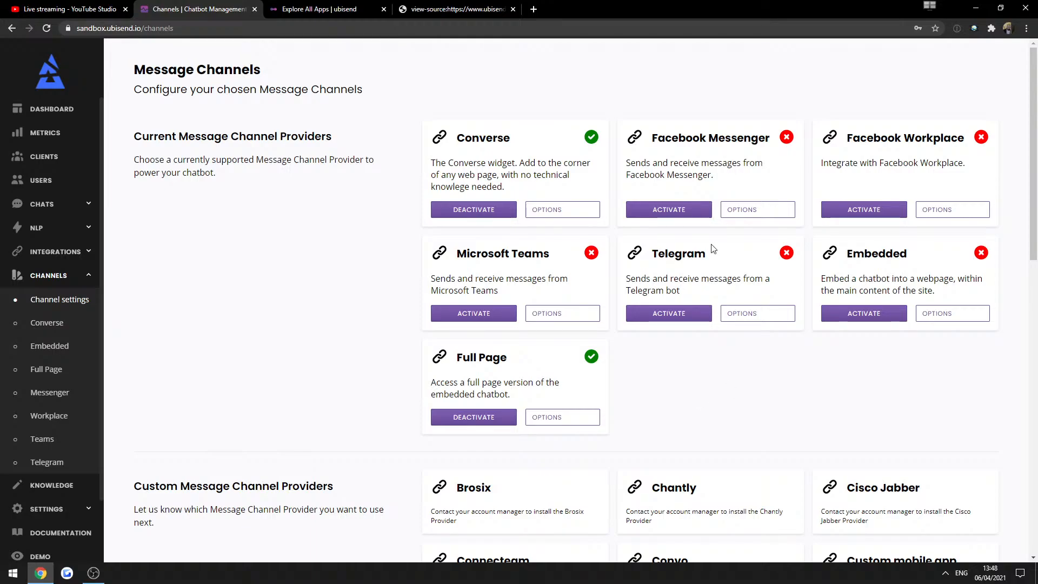
double_click(695, 253)
click(762, 264)
triple_click(719, 282)
click(719, 282)
Read Telegram's auth-token linking form, then return to the integrations site's address bar.
click(754, 318)
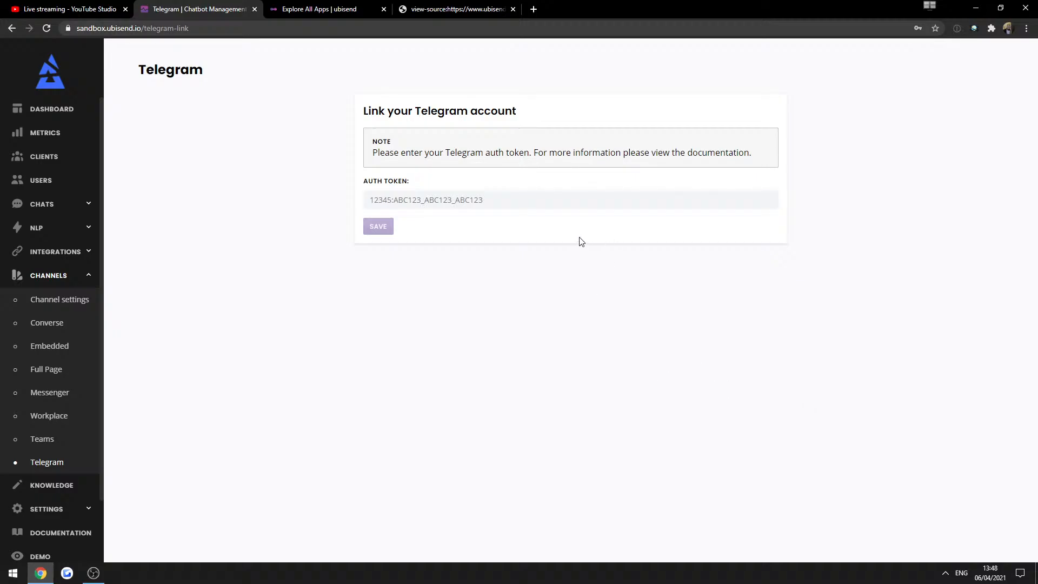
triple_click(379, 151)
triple_click(411, 108)
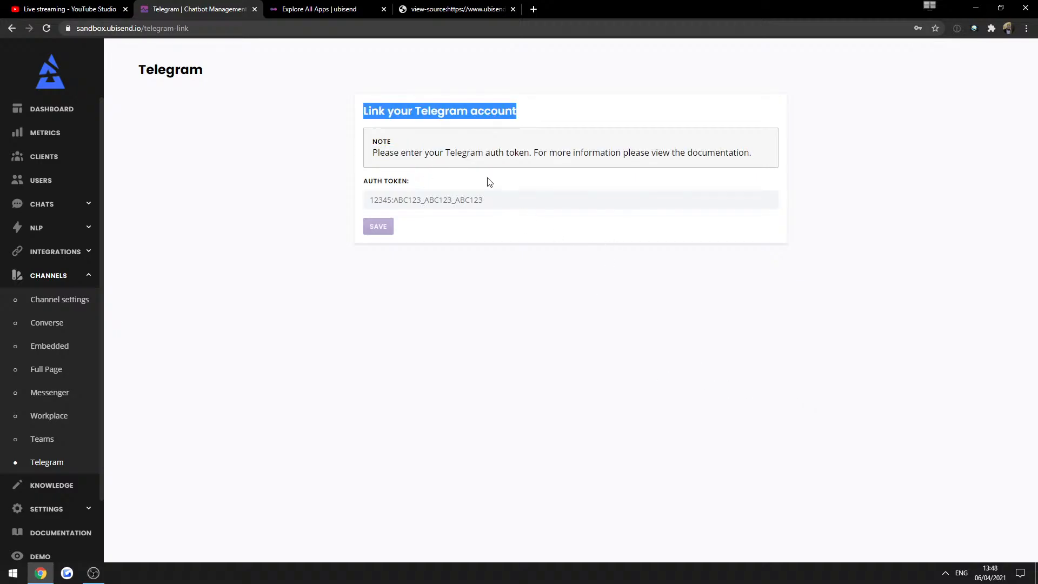
click(343, 9)
click(323, 29)
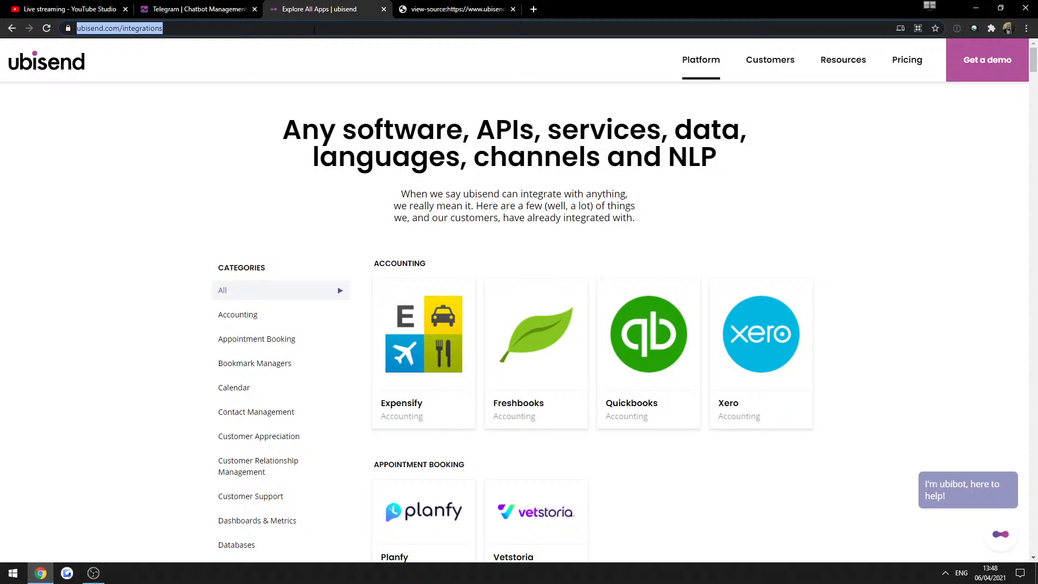
Search Google for 'telegram botfather' and open Telegram's Bots introduction for developers.
click(204, 10)
click(283, 9)
text(telegram)
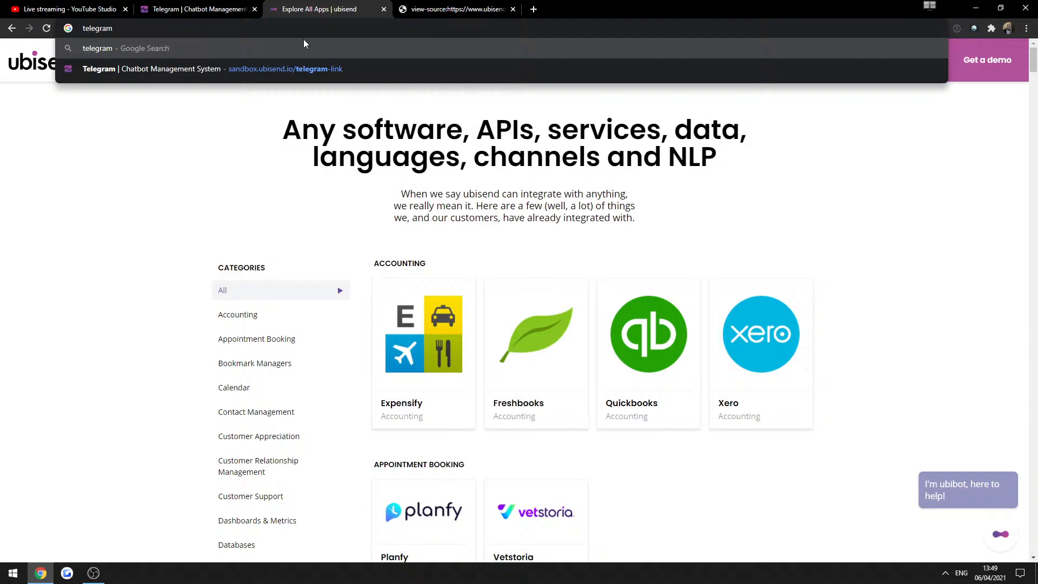
text(botfather)
key(Return)
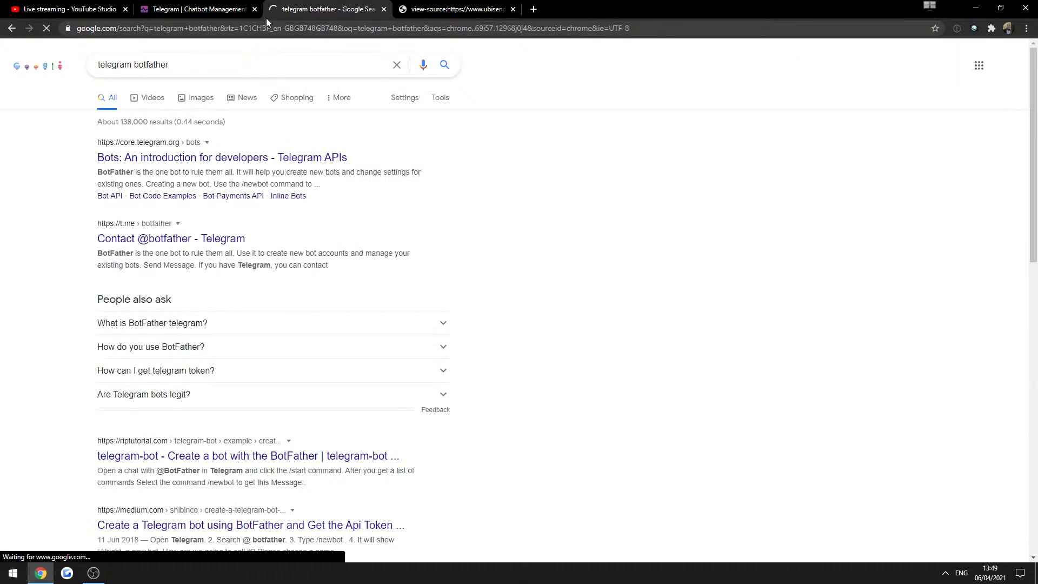
click(211, 8)
click(375, 7)
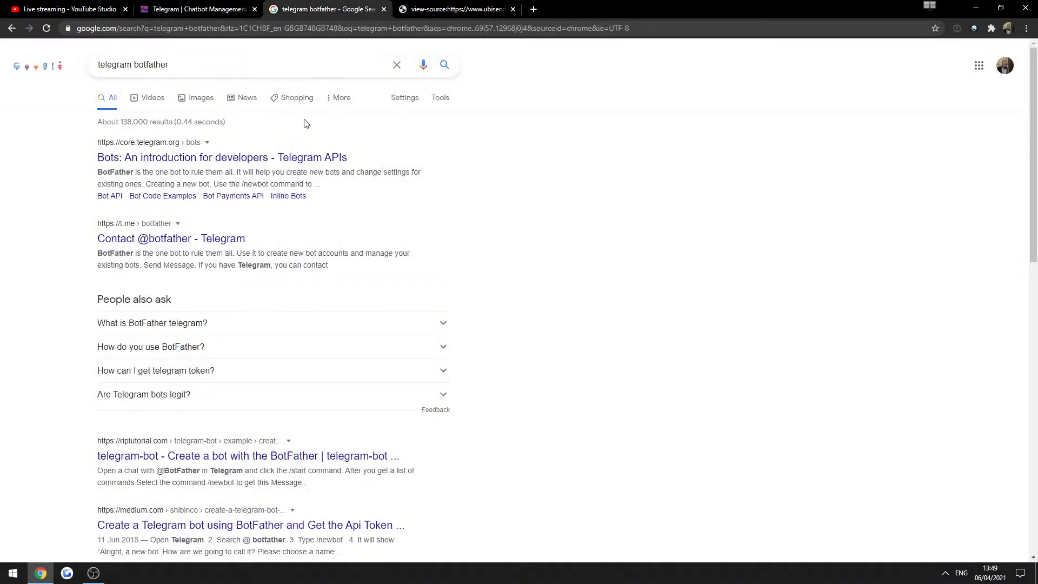
click(331, 160)
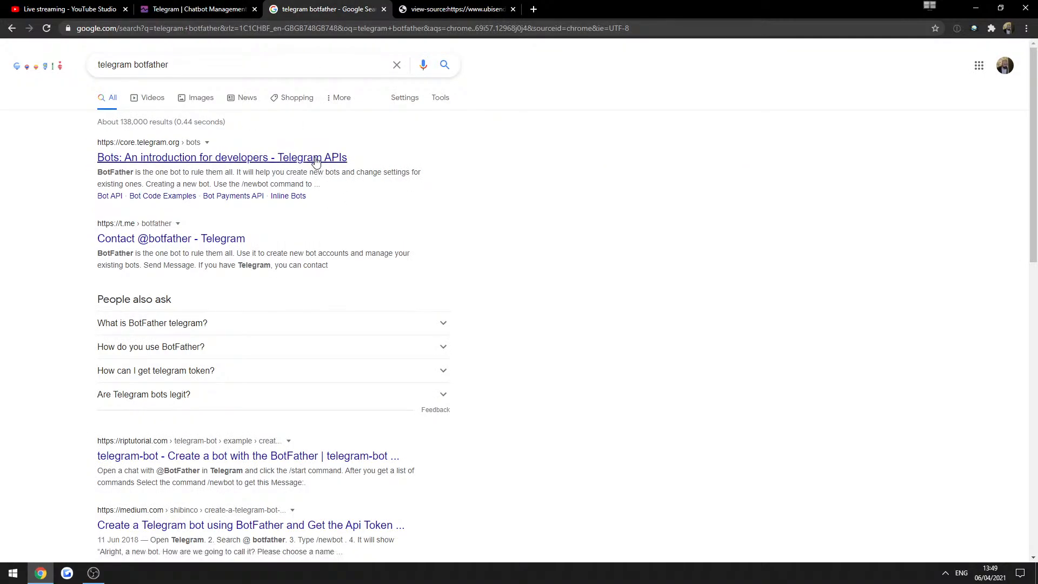
Open the BotFather contact page and read its name and description.
click(187, 239)
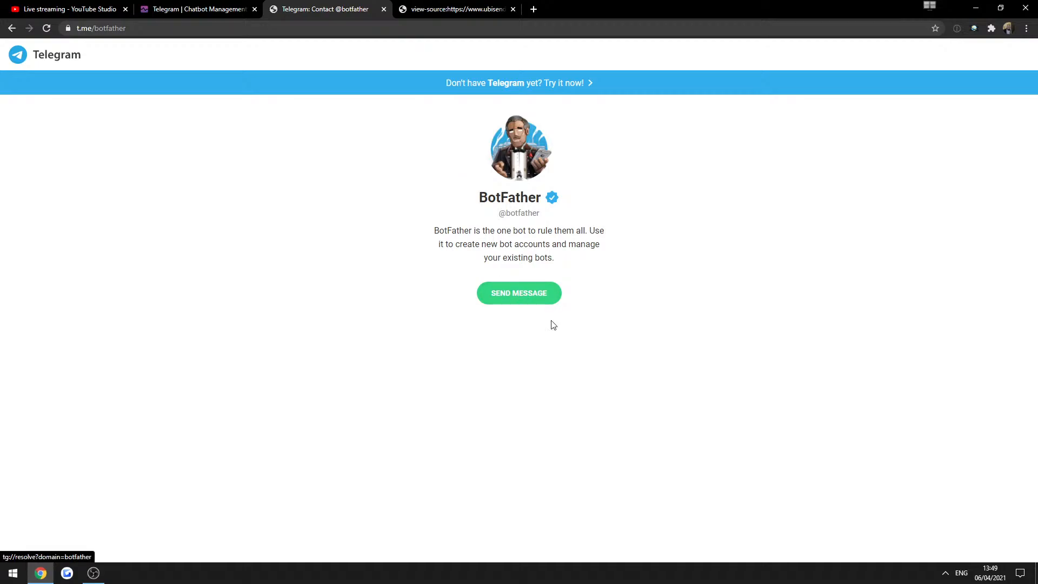
drag(519, 229, 561, 304)
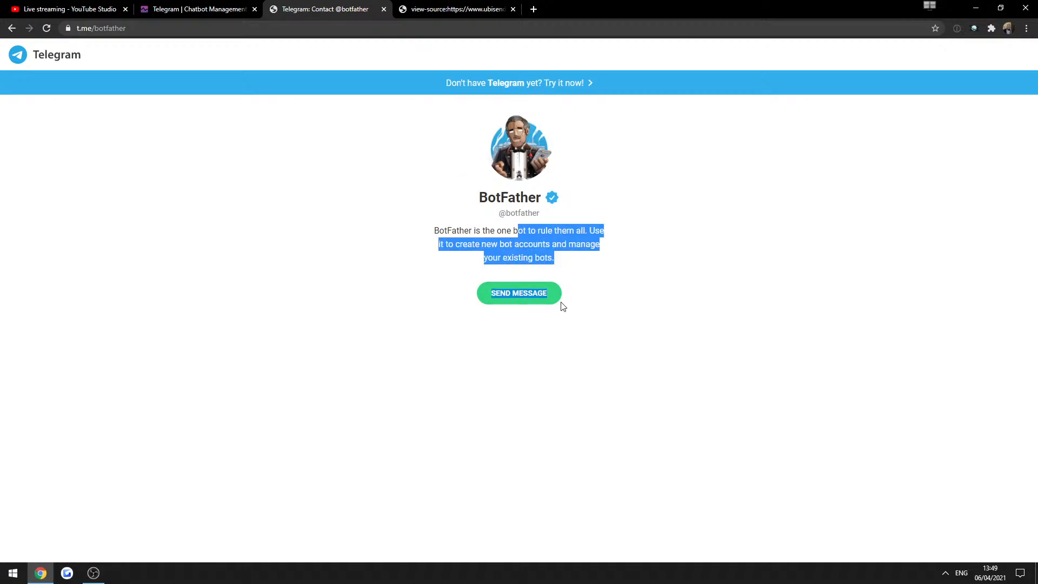
click(611, 236)
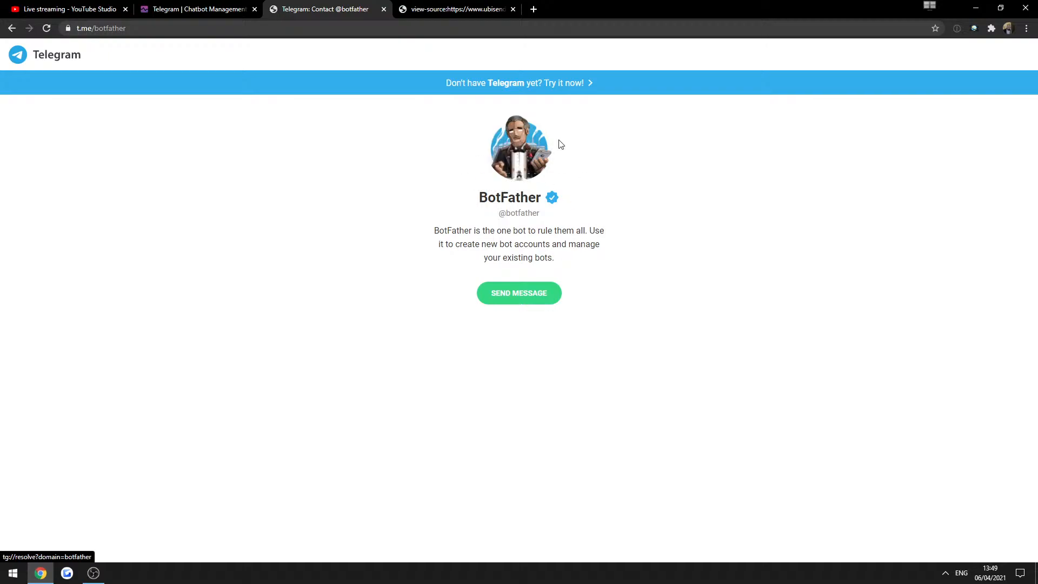
drag(547, 203, 507, 214)
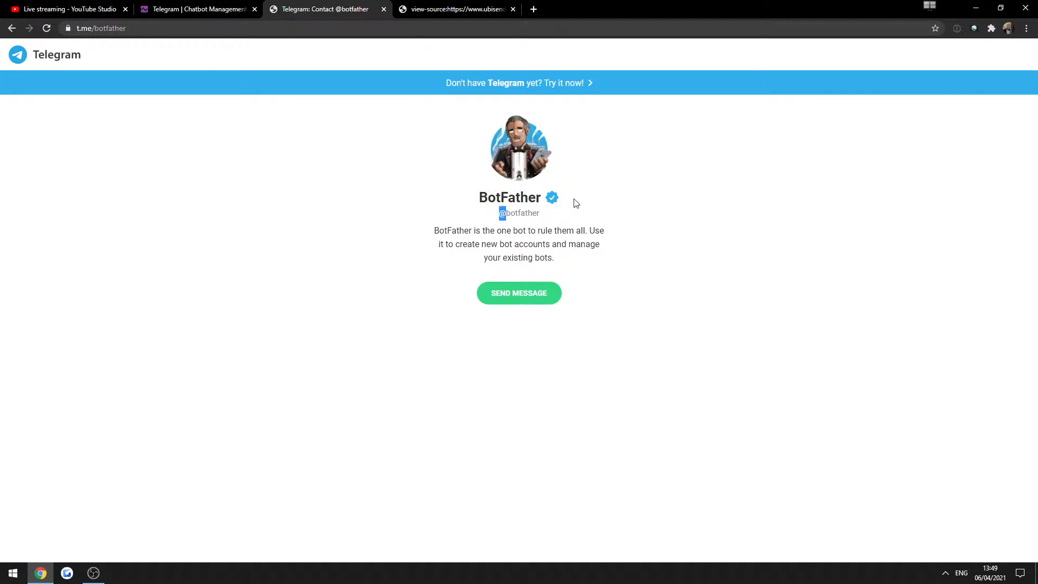
click(578, 206)
drag(577, 203, 476, 207)
click(614, 227)
Return to the Link your Telegram account form and focus the AUTH TOKEN field.
click(174, 4)
click(436, 199)
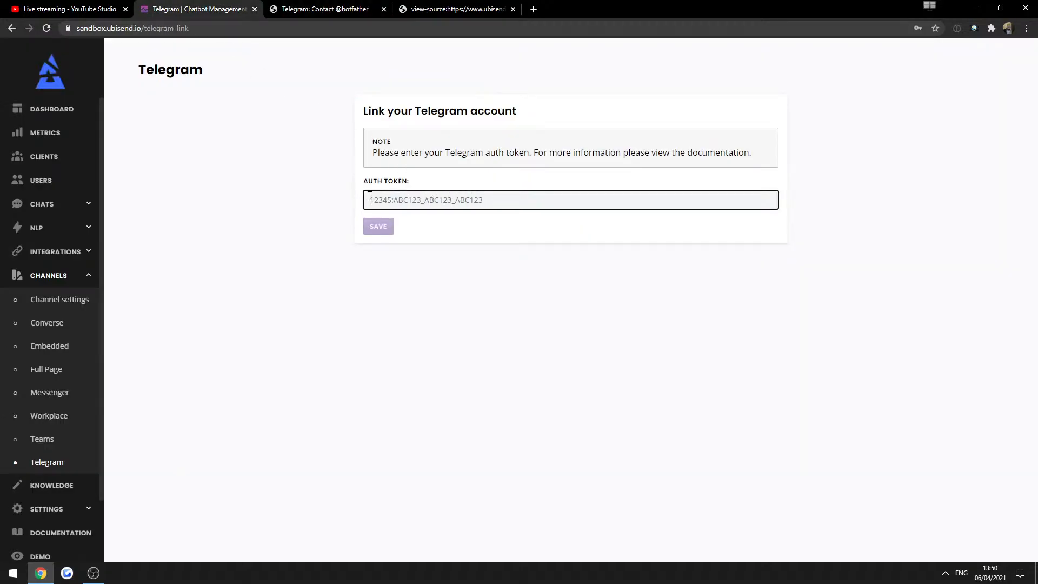
click(621, 264)
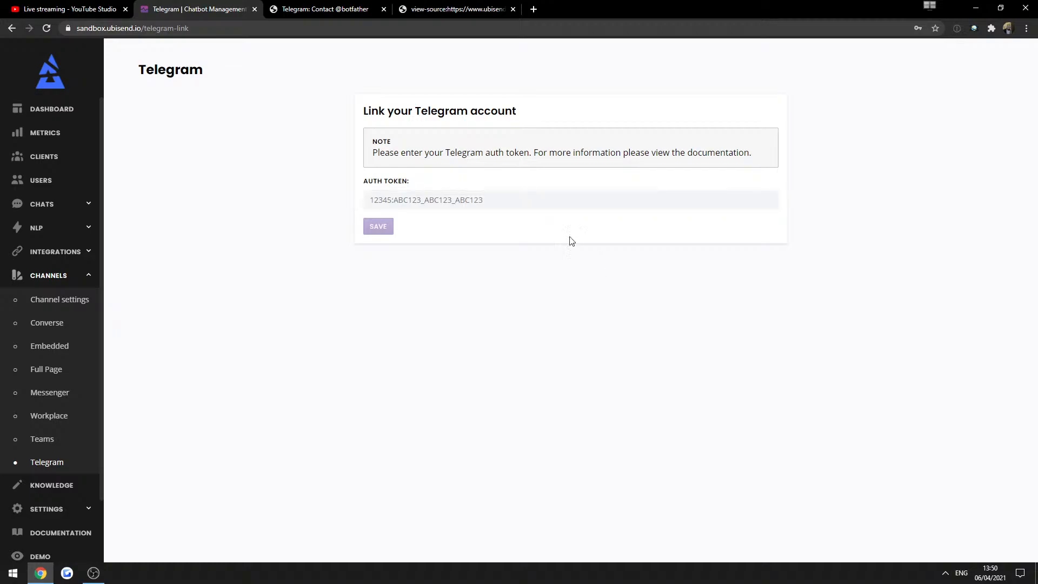
click(535, 204)
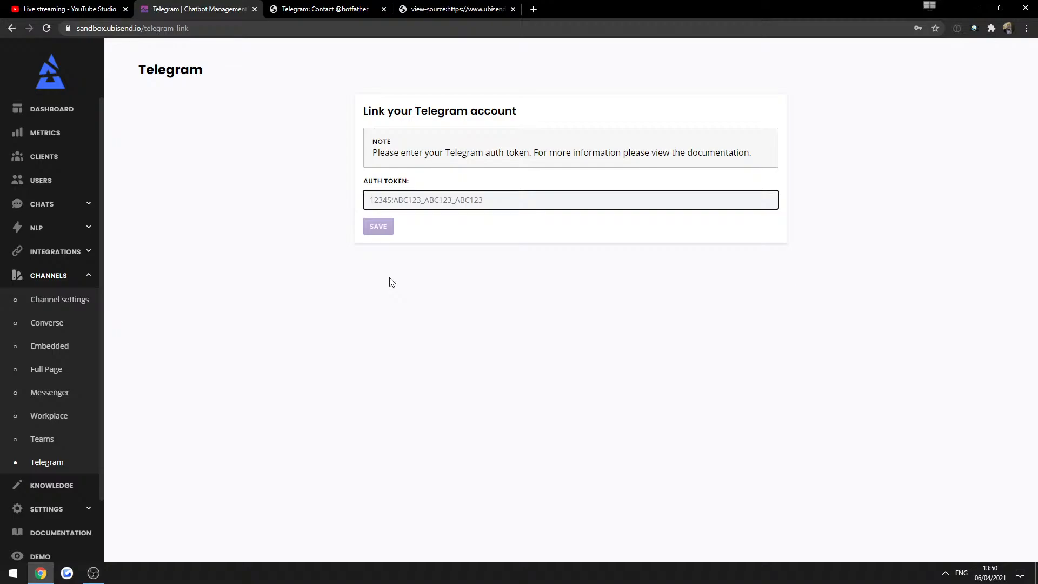
In Message Channels, activate Telegram and then deactivate it again.
click(39, 302)
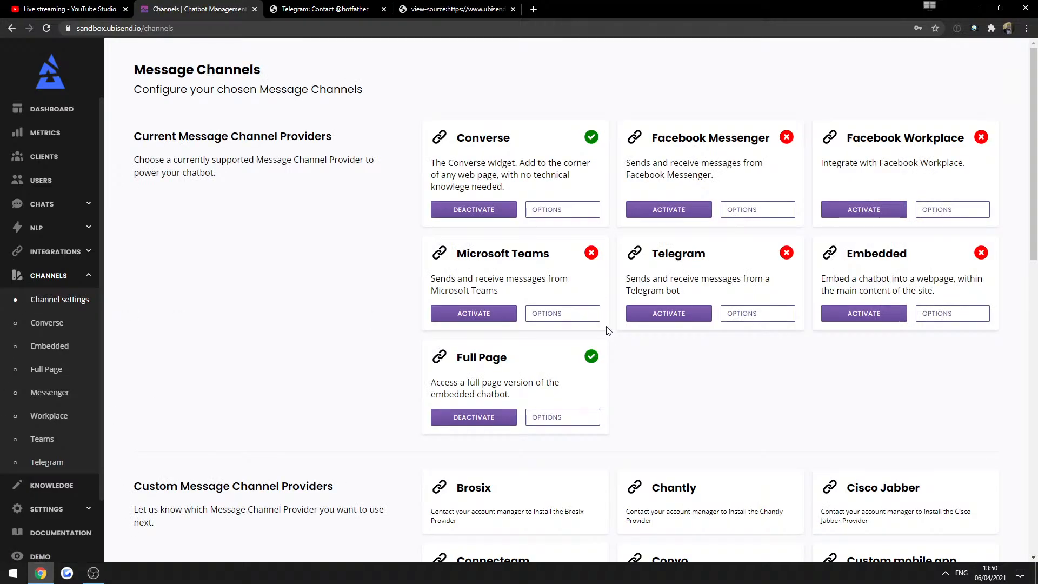
click(682, 317)
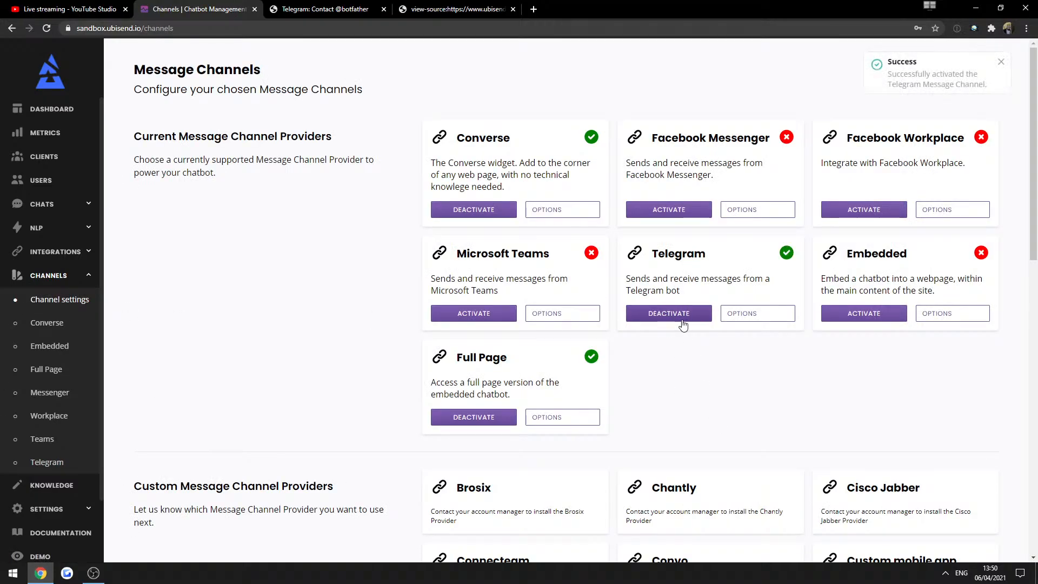
click(698, 315)
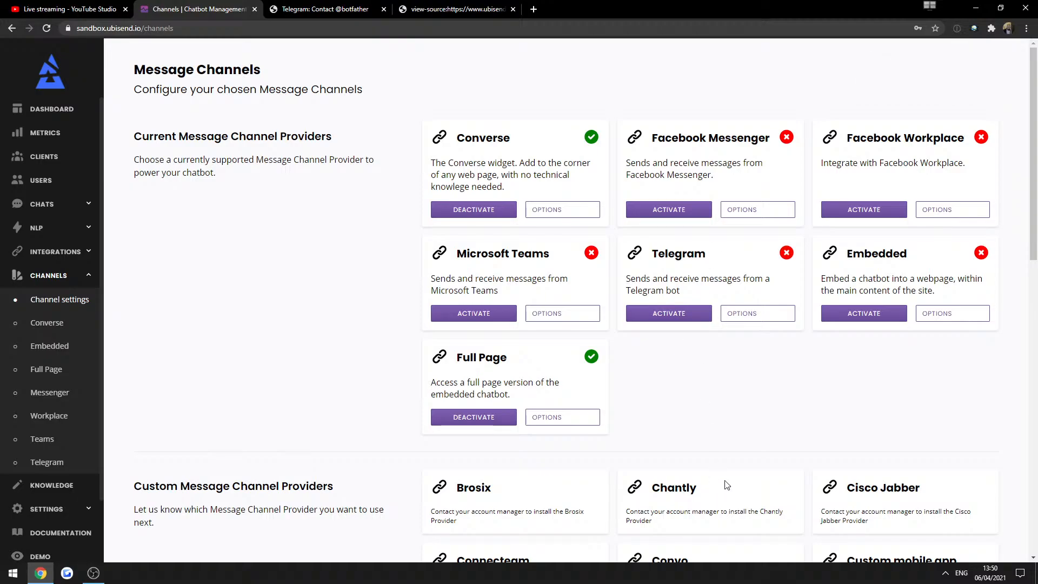
Read the Facebook Messenger description and its link page note, then go back.
triple_click(701, 158)
click(762, 248)
click(757, 210)
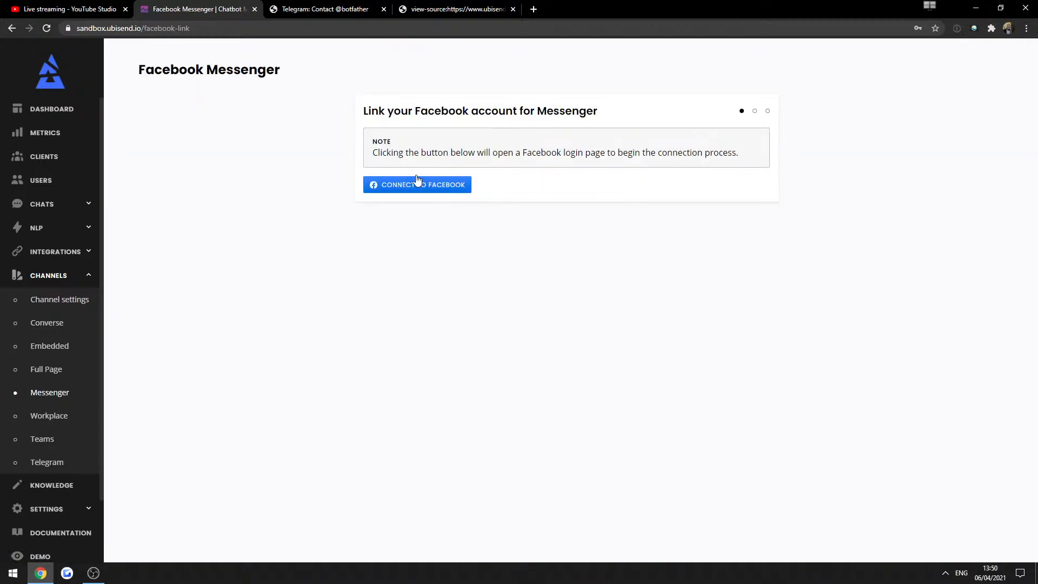
triple_click(378, 151)
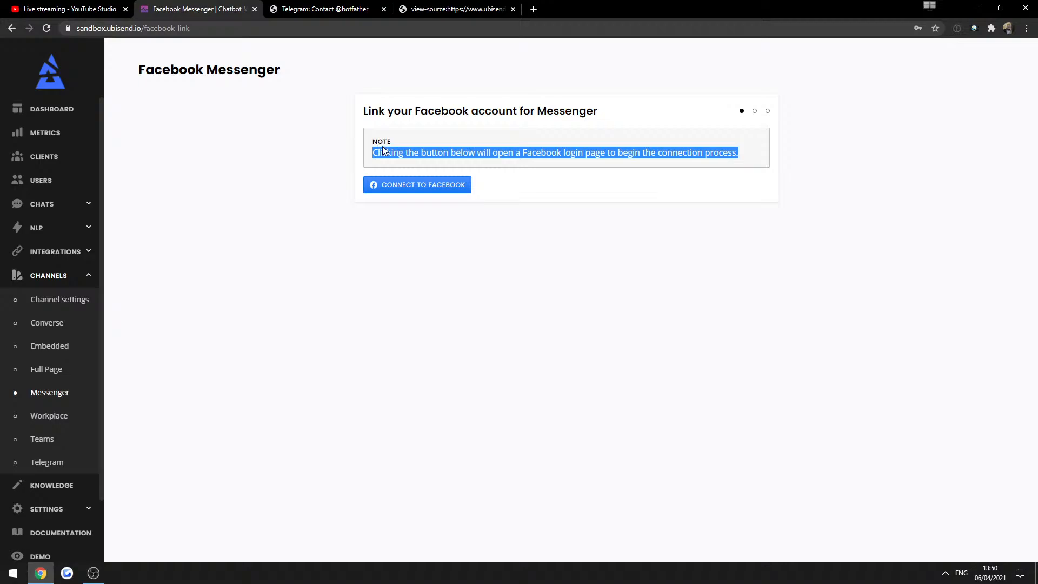
click(530, 165)
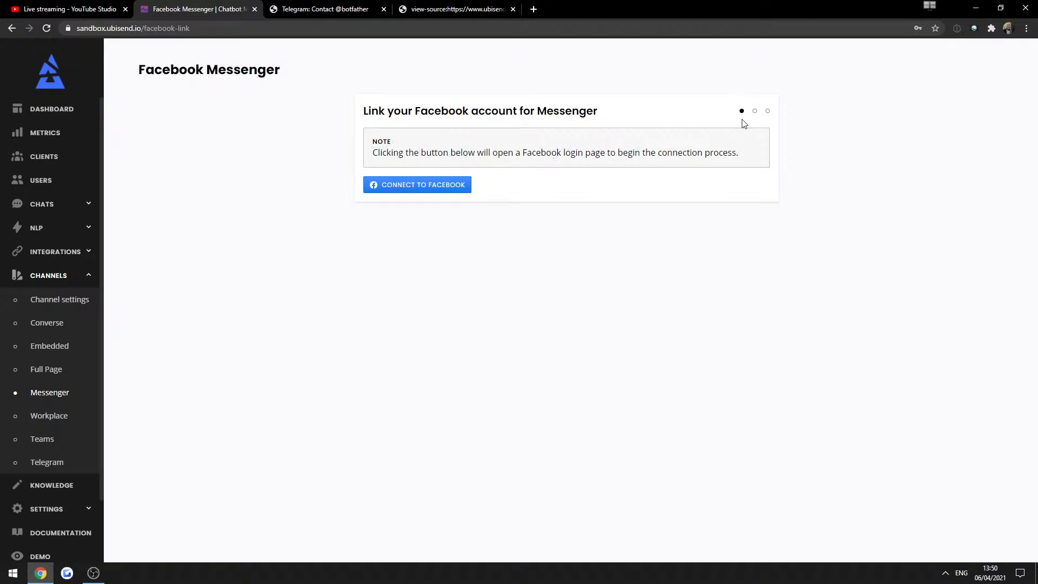
click(77, 299)
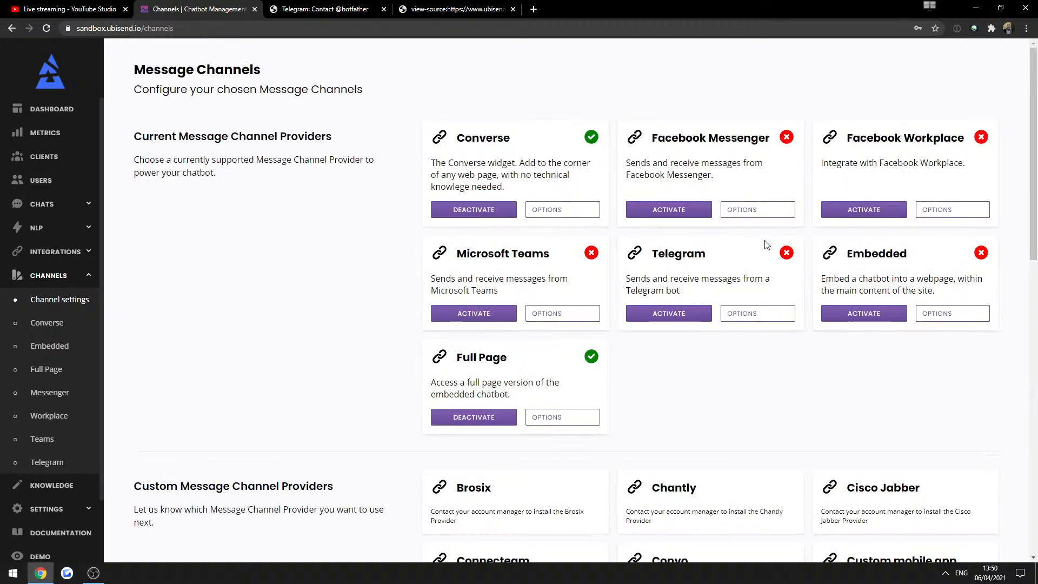
Look over the Workplace and Microsoft Teams link pages, including the team share link field.
click(943, 209)
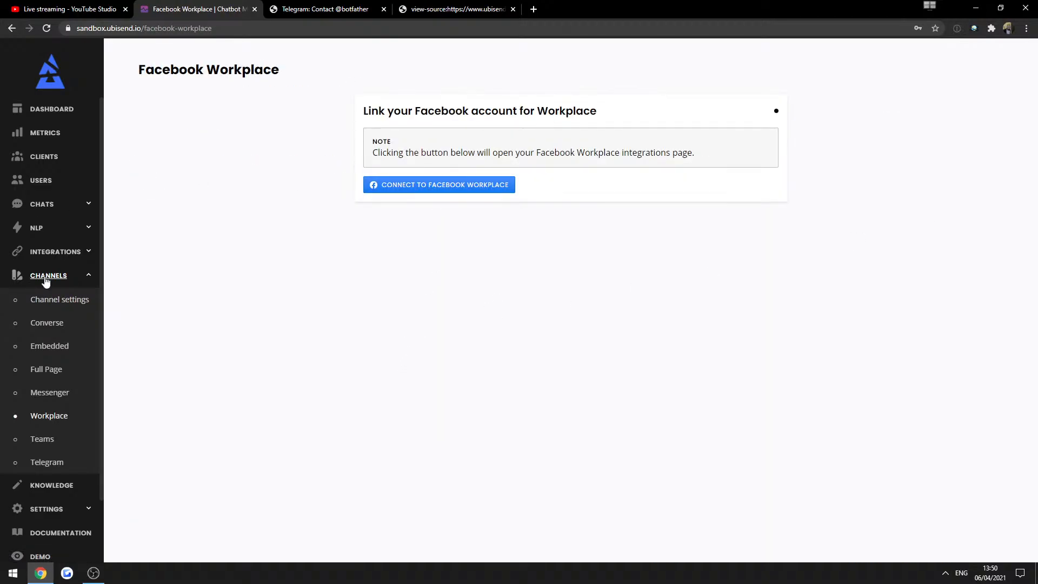
click(53, 304)
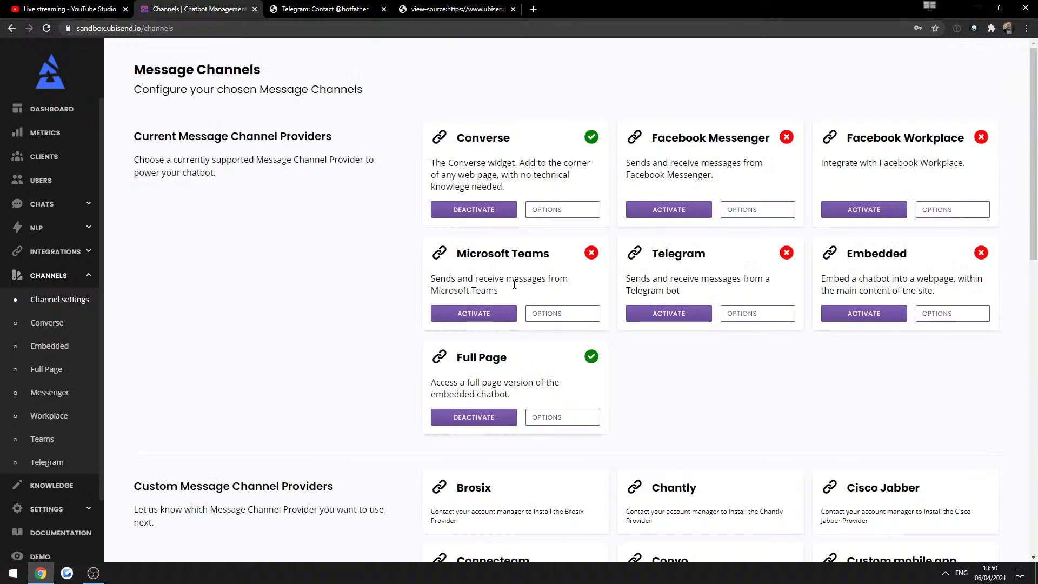
click(563, 314)
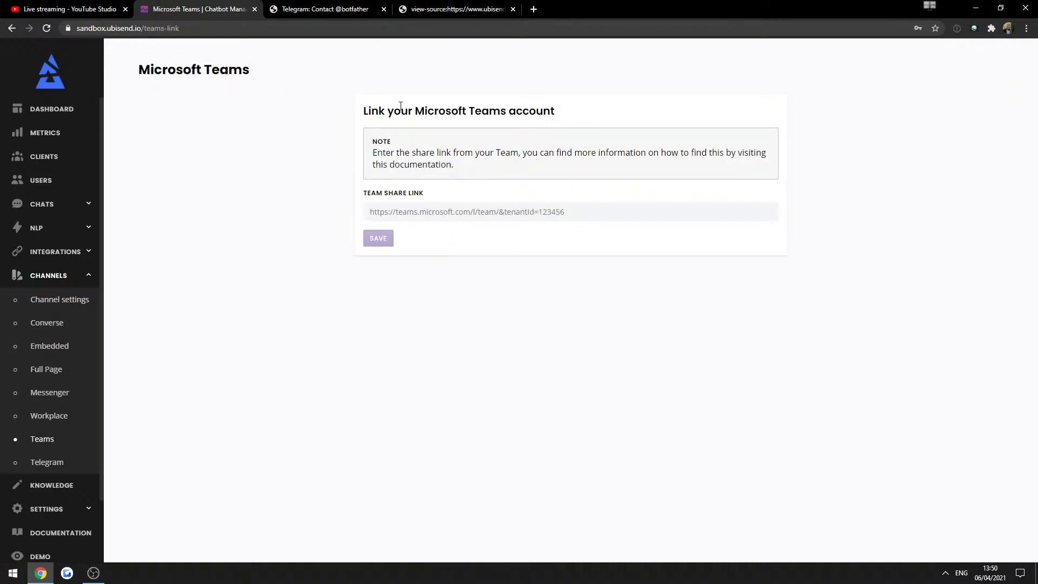
double_click(403, 145)
triple_click(405, 153)
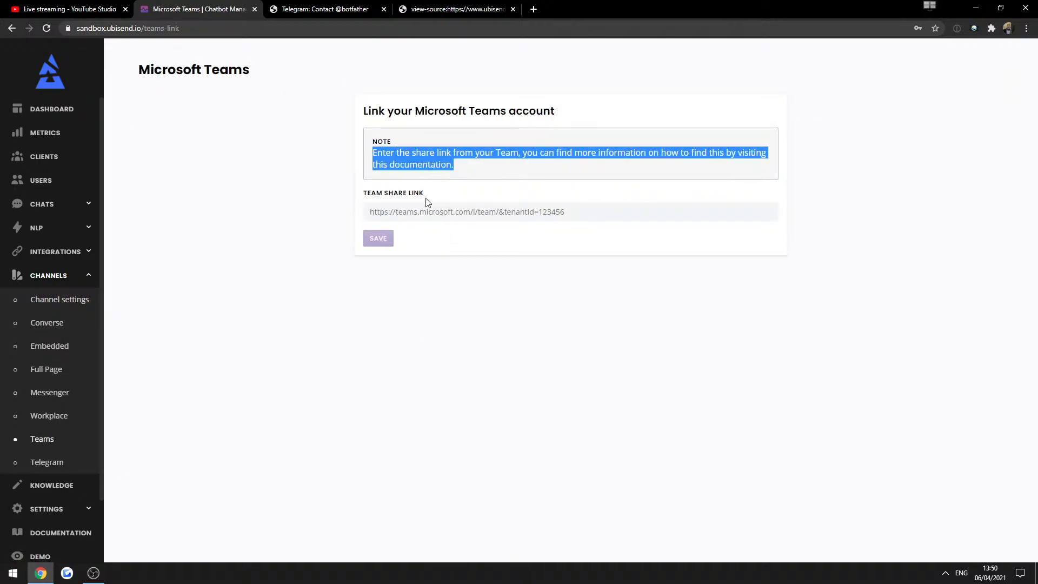
click(406, 210)
click(466, 340)
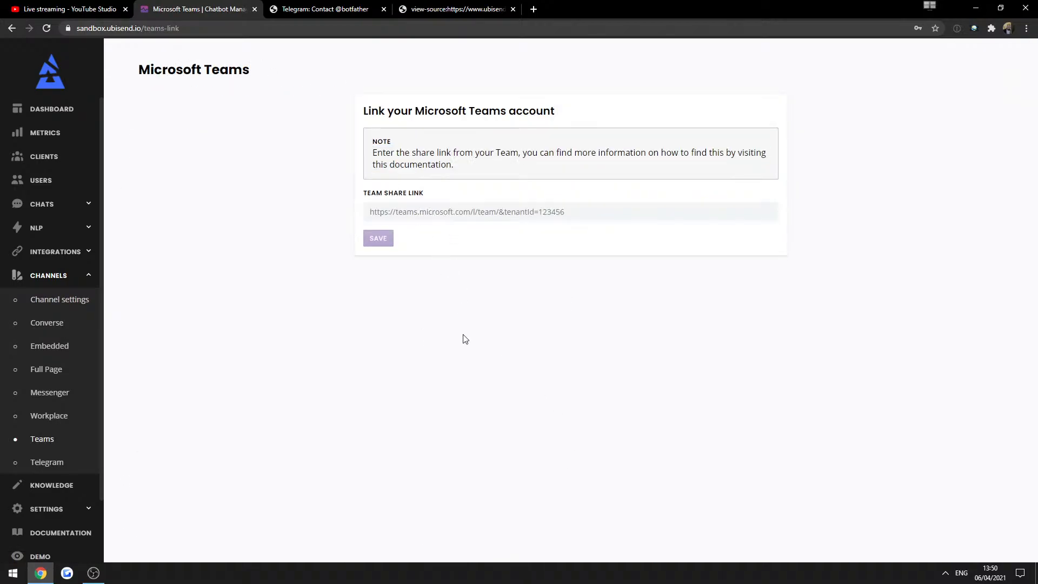
click(51, 303)
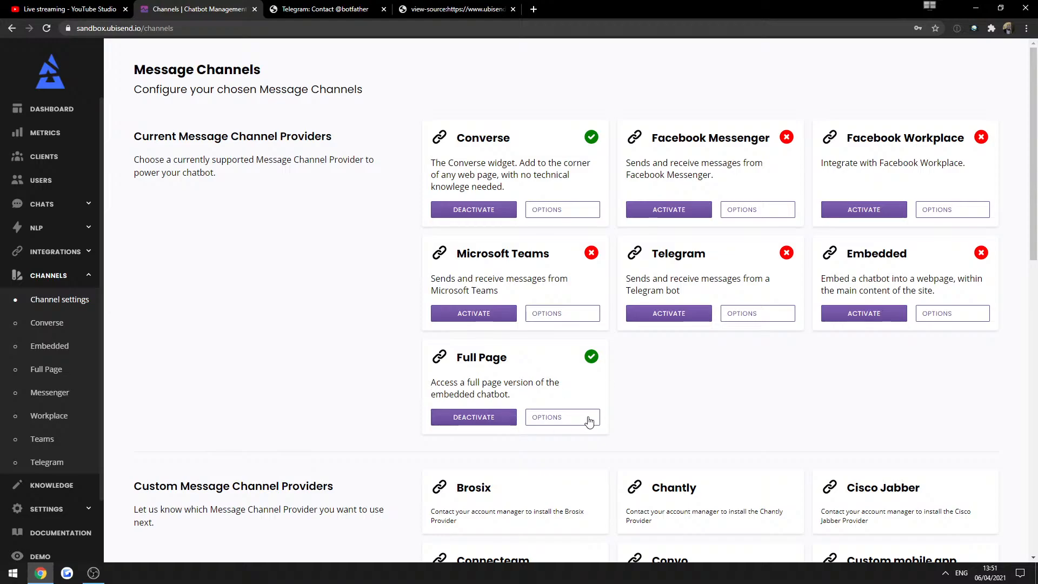
Open the Full Page widget settings and copy the chatbot URL from its embed code.
click(550, 421)
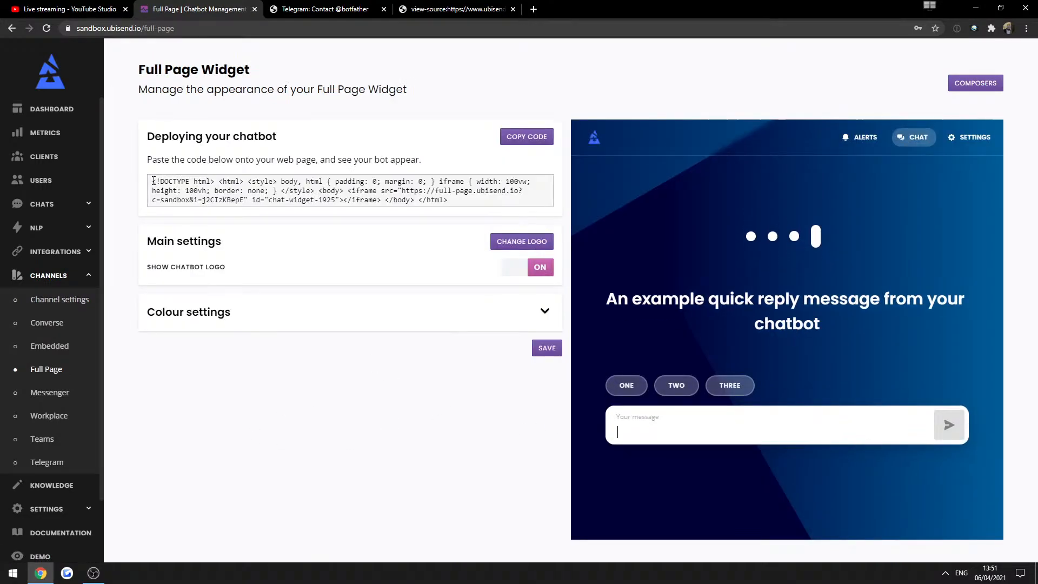
drag(152, 181, 442, 201)
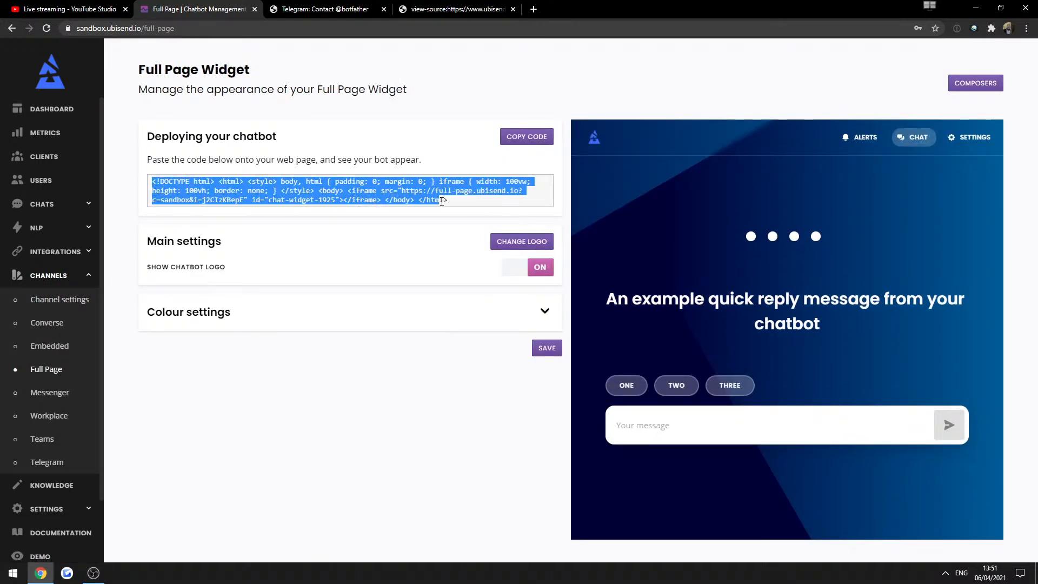
click(455, 205)
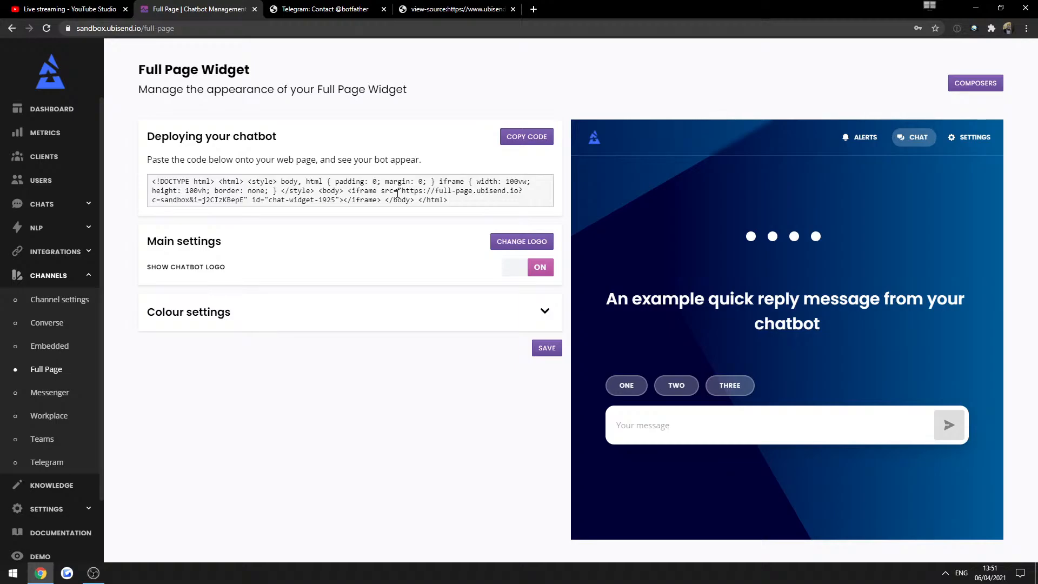
drag(401, 192, 244, 200)
key(ctrl+c)
Load the copied Full Page chatbot URL in another browser tab.
click(273, 9)
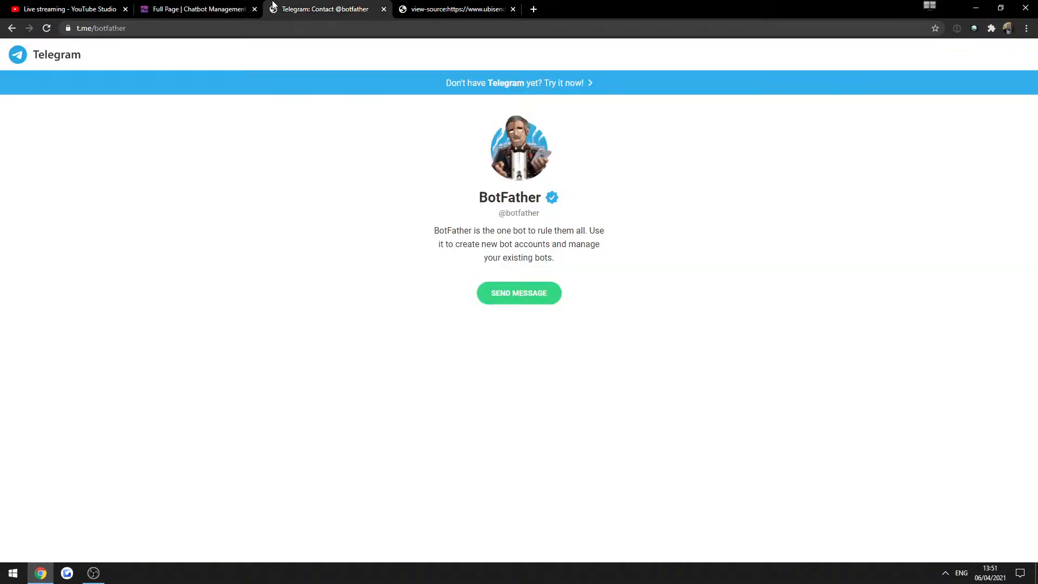
click(200, 28)
key(ctrl+v)
key(Return)
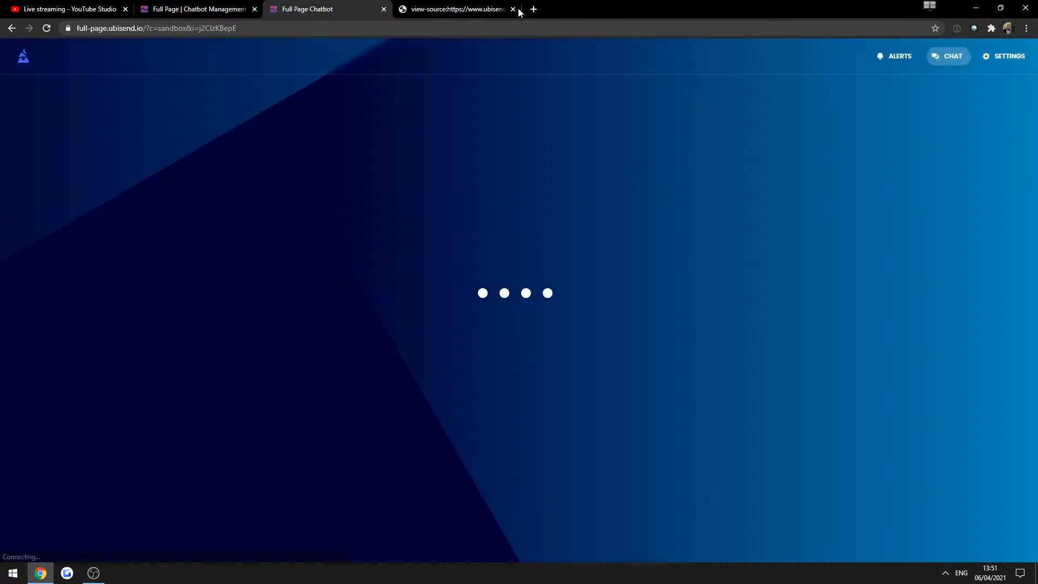
click(514, 10)
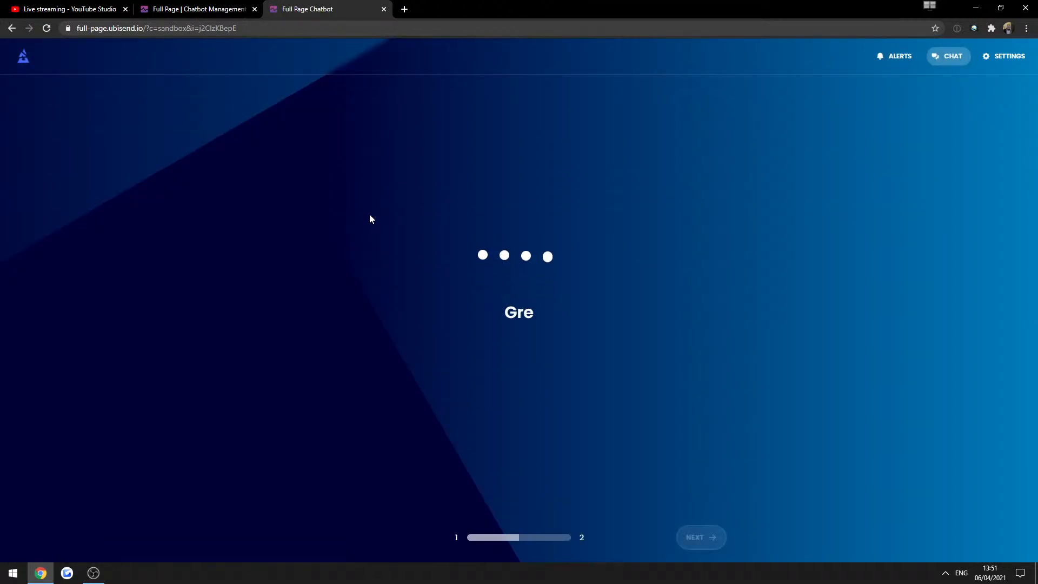
Back on the Full Page Widget page, select the embed code and close the chatbot tab.
click(259, 6)
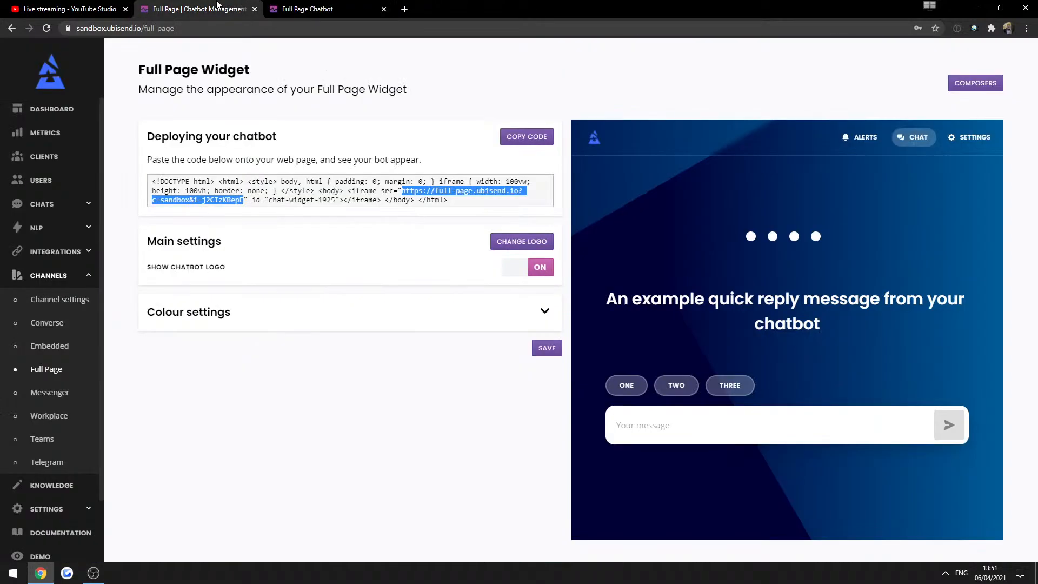
click(363, 336)
click(217, 179)
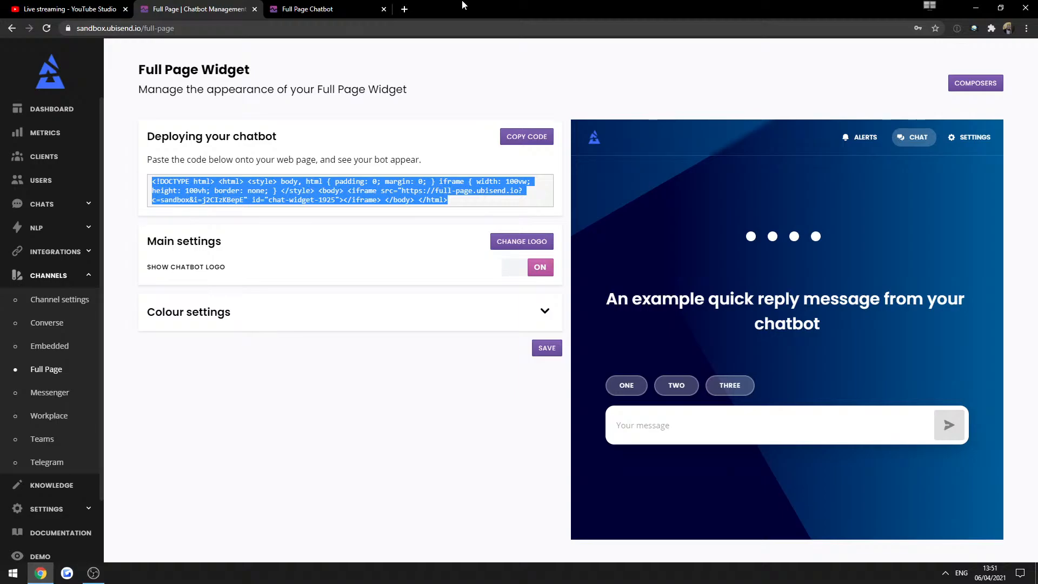
click(384, 9)
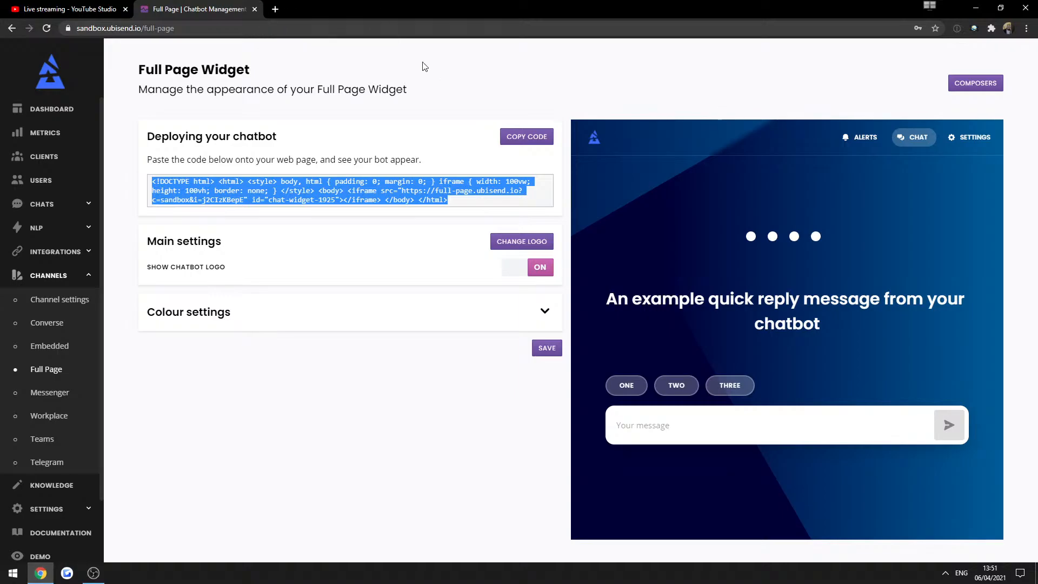